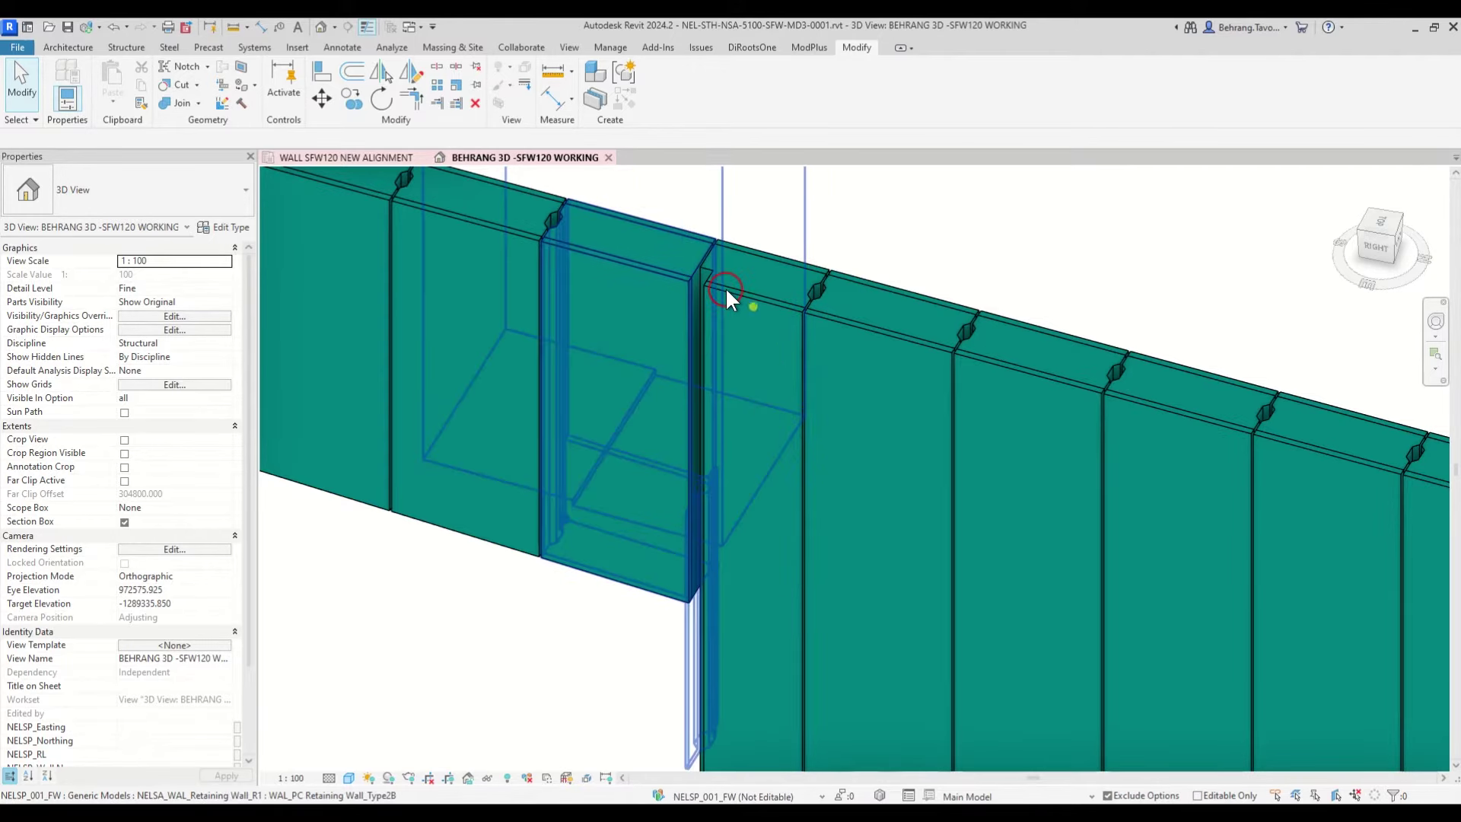
# Step: Inspect the joint between the shallow and deep retaining wall panels in the 3D view from several angles
pyautogui.click(627, 255)
pyautogui.keyDown('shift'); pyautogui.moveTo(739, 385); pyautogui.dragTo(771, 249, button='middle'); pyautogui.keyUp('shift')
pyautogui.press('Escape')
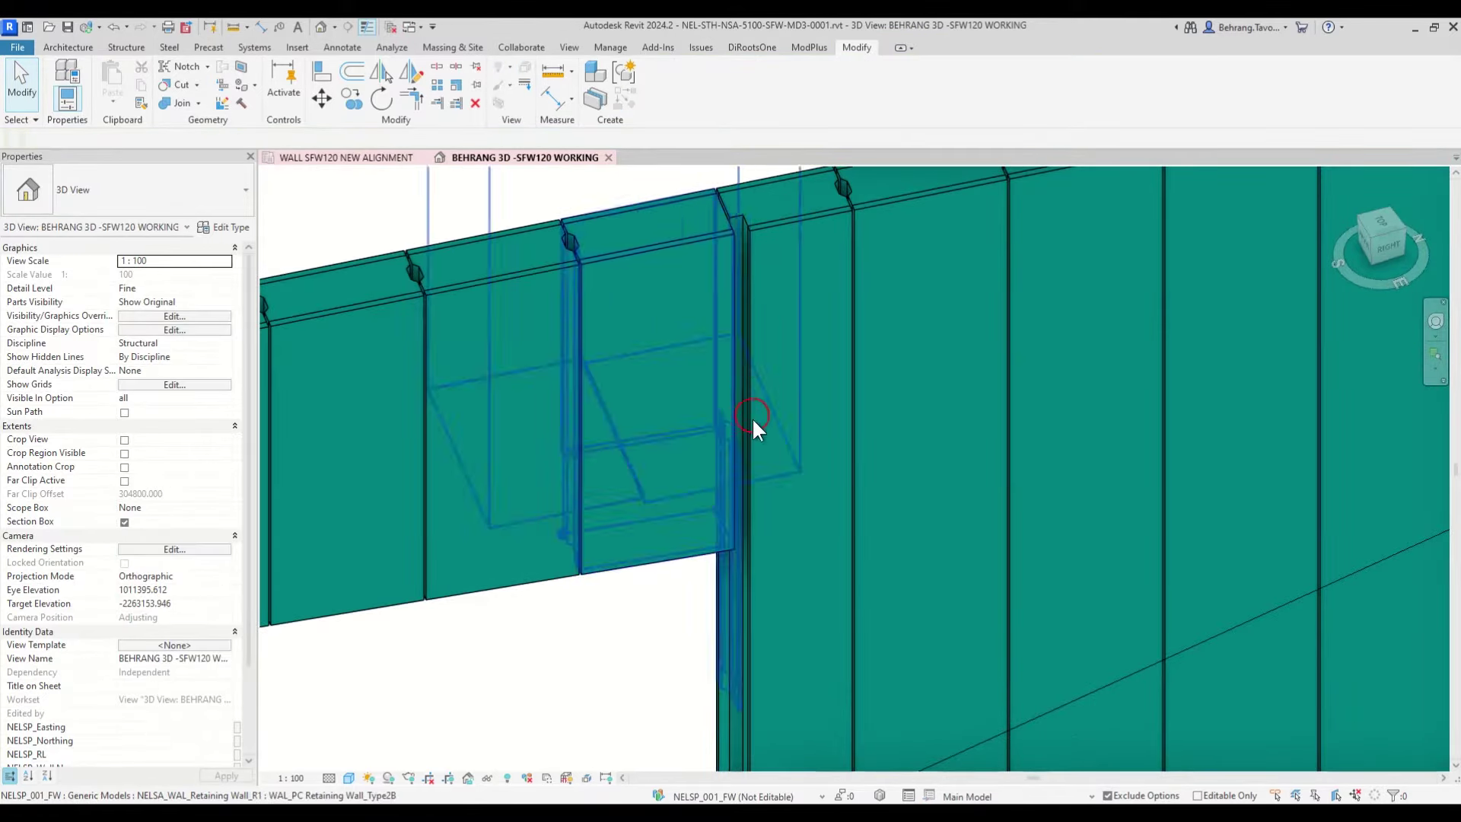
pyautogui.keyDown('shift'); pyautogui.moveTo(752, 643); pyautogui.dragTo(729, 609, button='middle'); pyautogui.keyUp('shift')
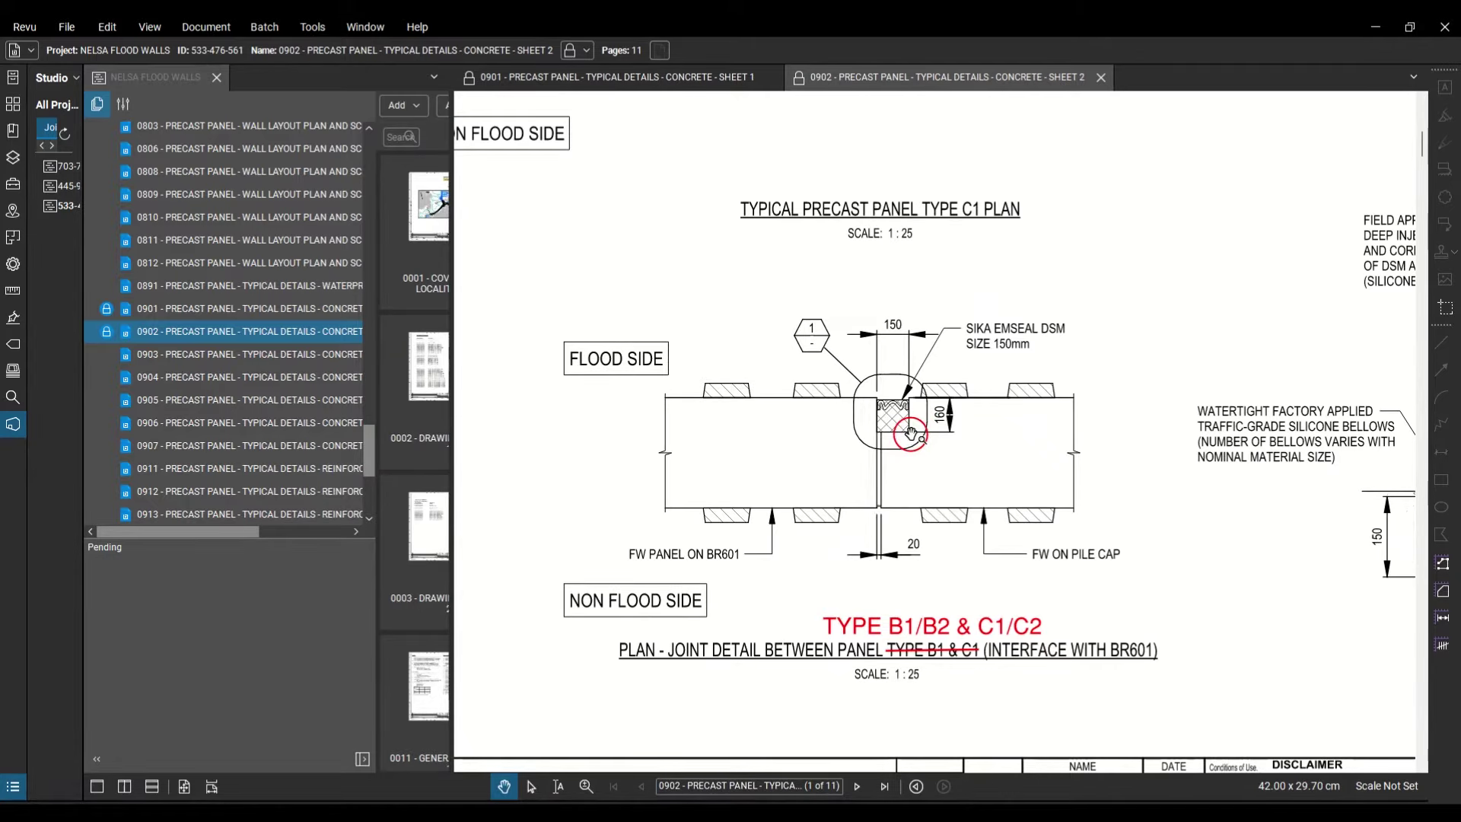
# Step: Examine the BR601 interface joint detail and the Type B1 panel's notch dimensions on sheet 0902 in Bluebeam Revu
pyautogui.scroll(5, 911, 434)
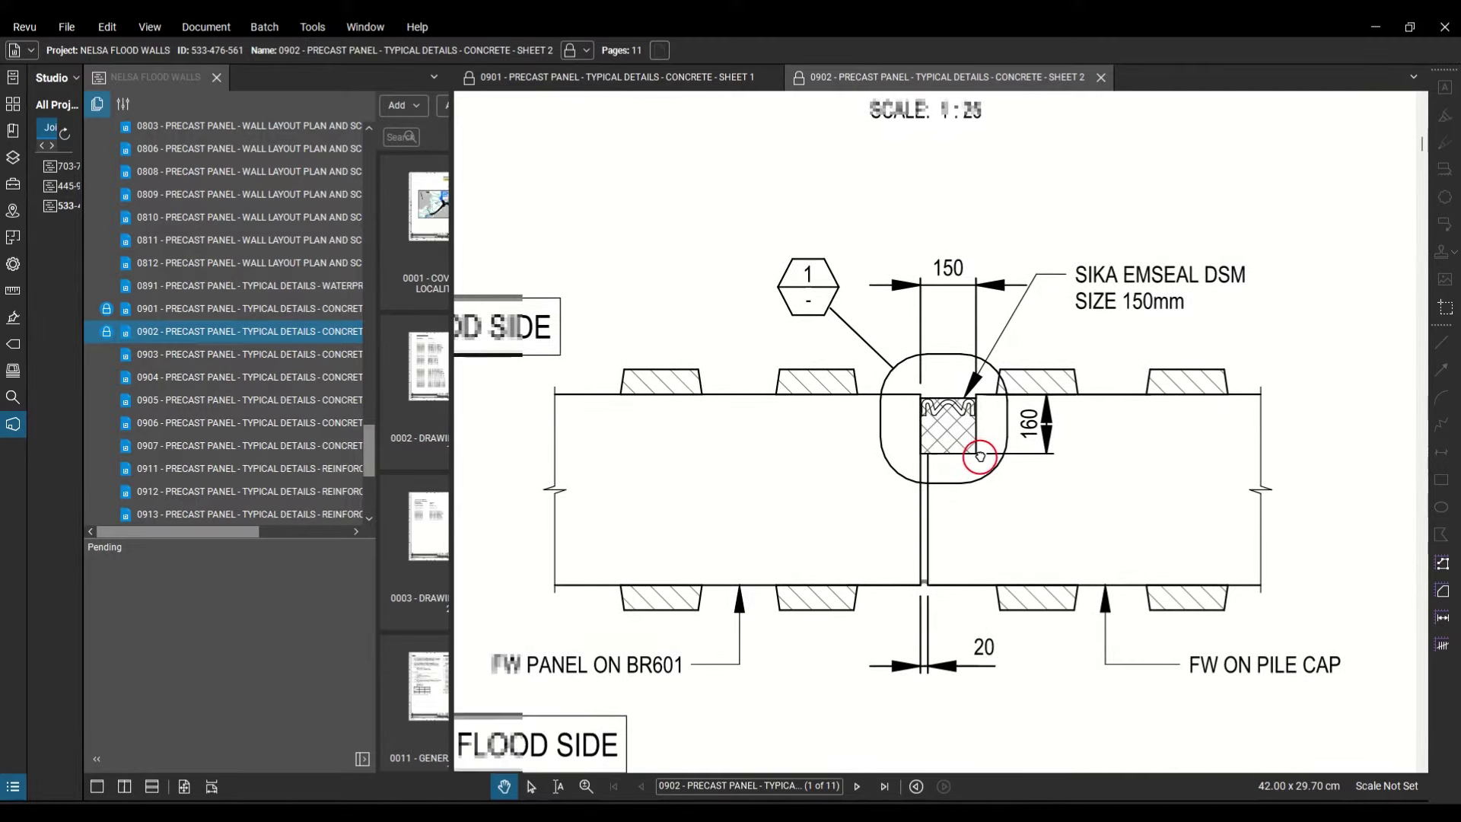
pyautogui.moveTo(980, 457); pyautogui.dragTo(1035, 407)
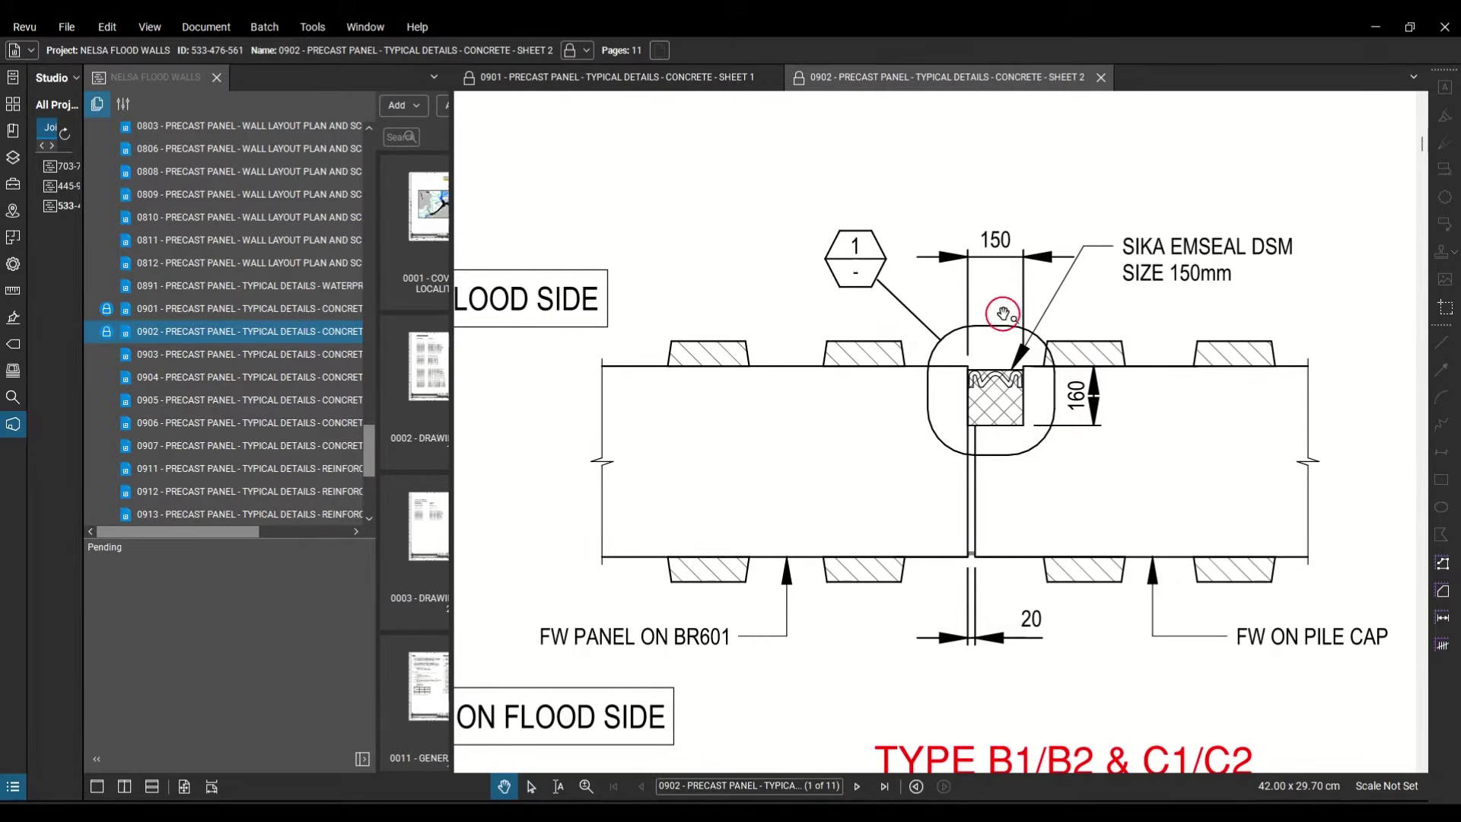
pyautogui.scroll(-5, 1012, 320)
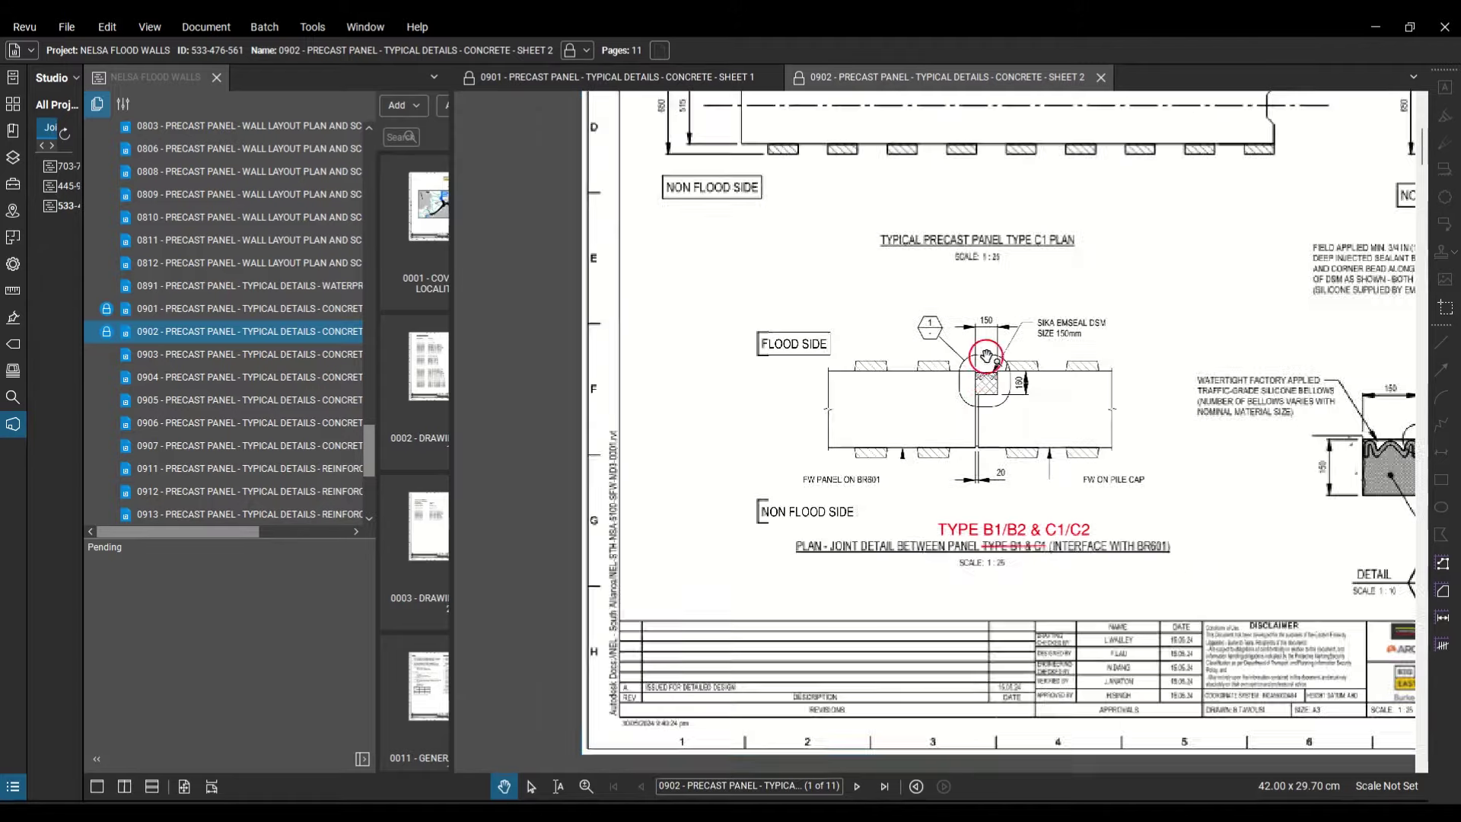
pyautogui.scroll(3, 1093, 309)
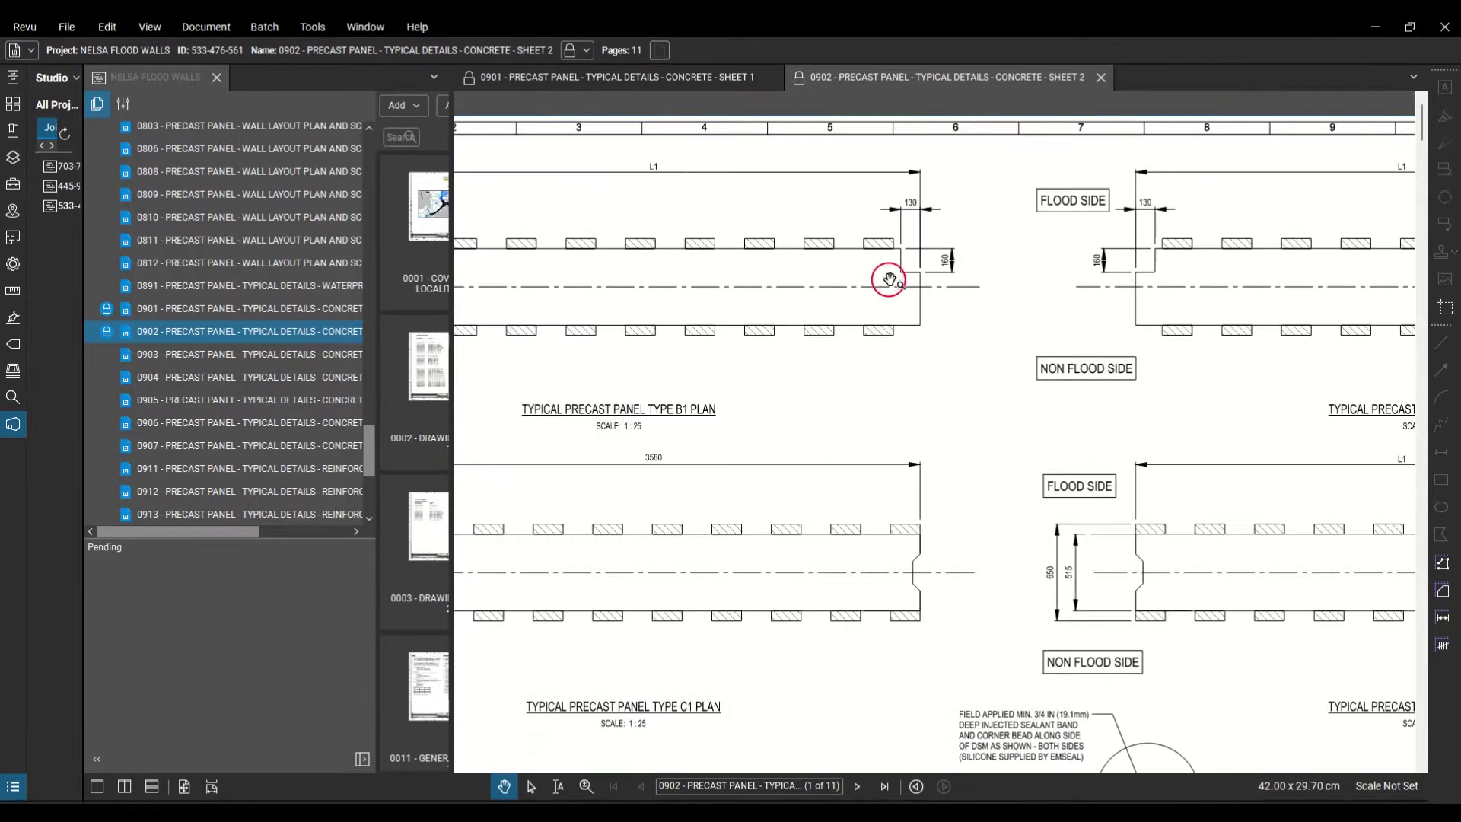
pyautogui.scroll(5, 929, 235)
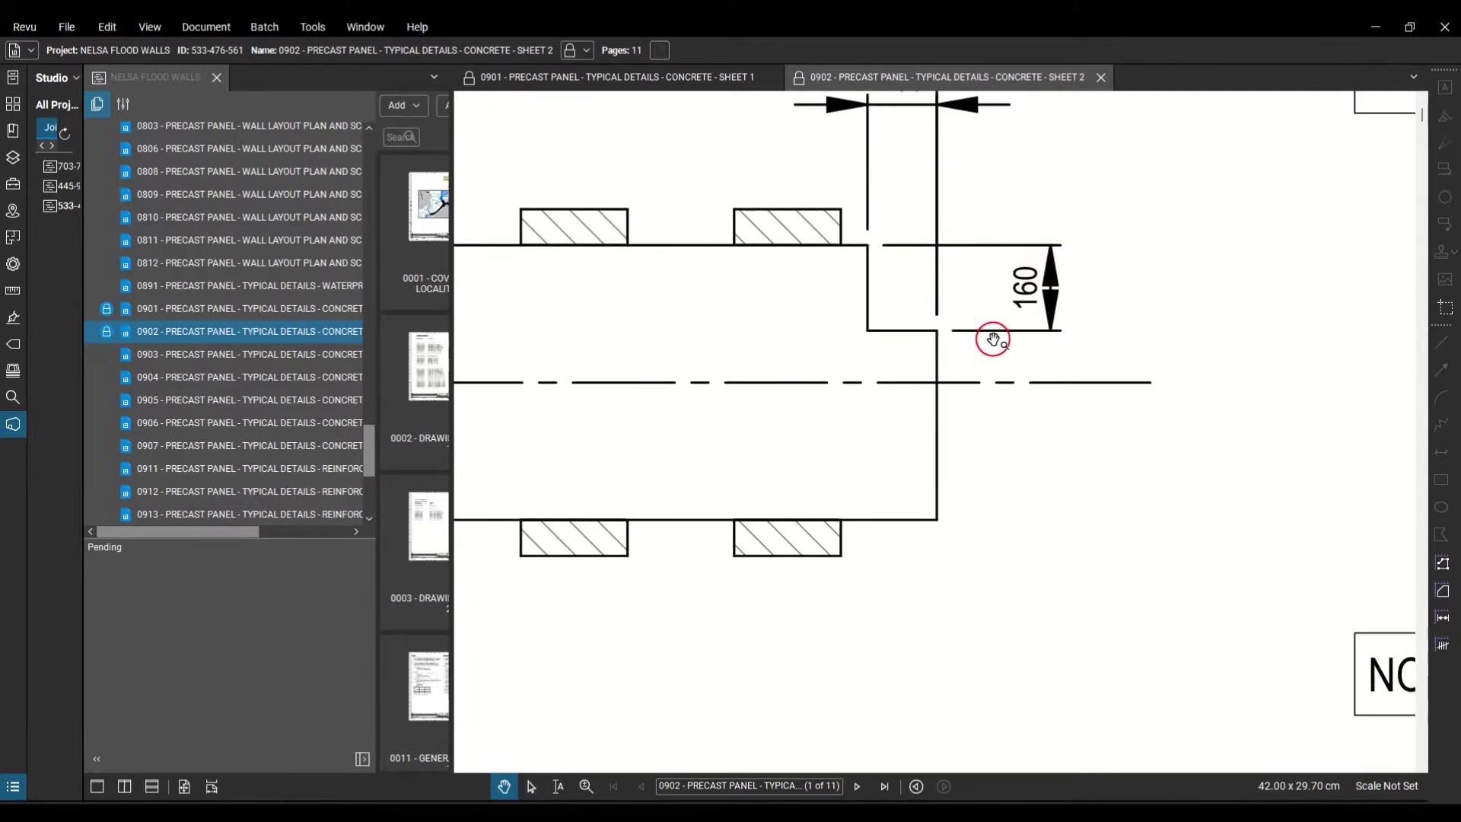
pyautogui.scroll(2, 990, 329)
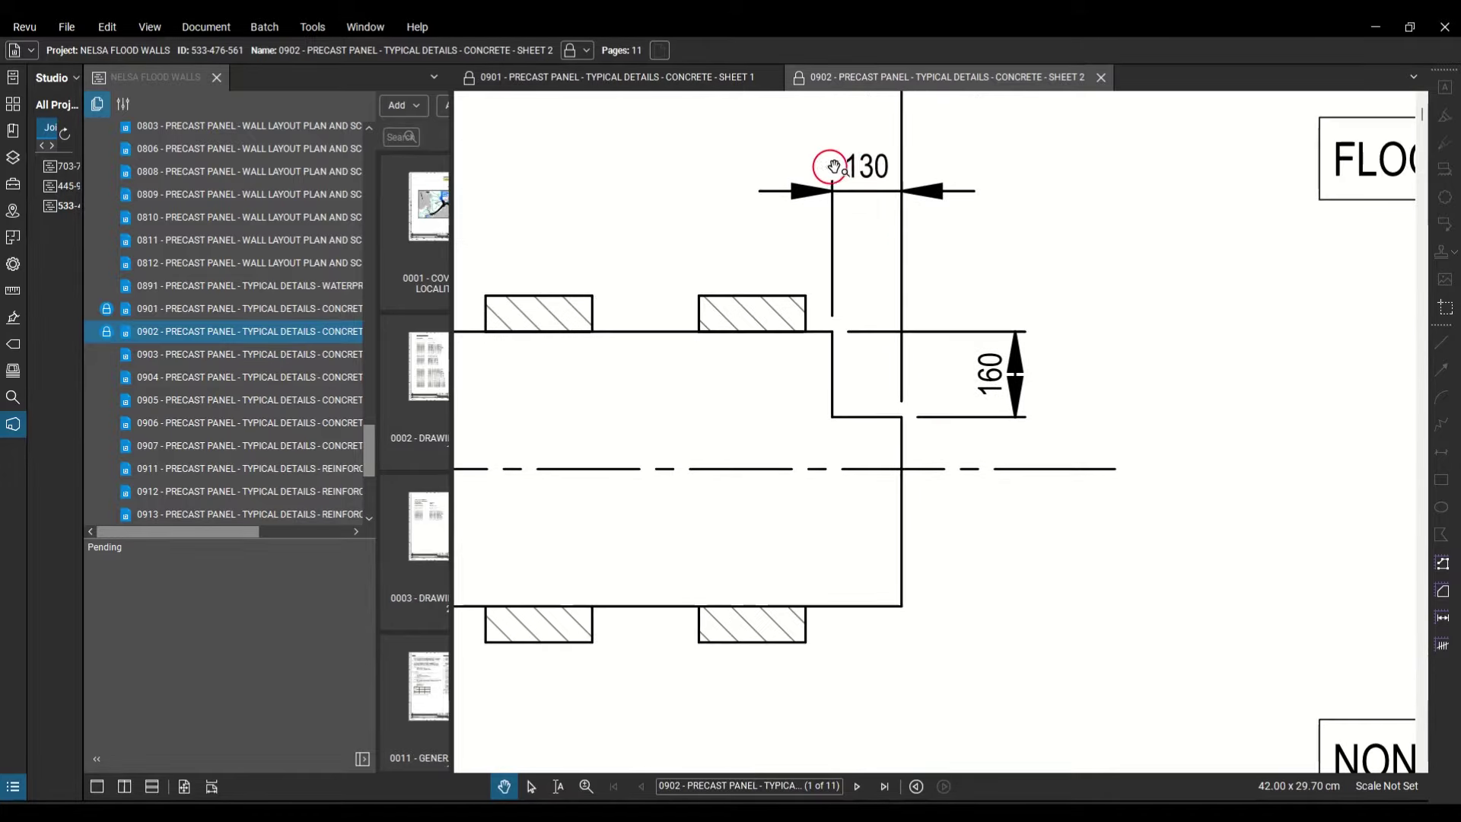
pyautogui.scroll(-5, 923, 385)
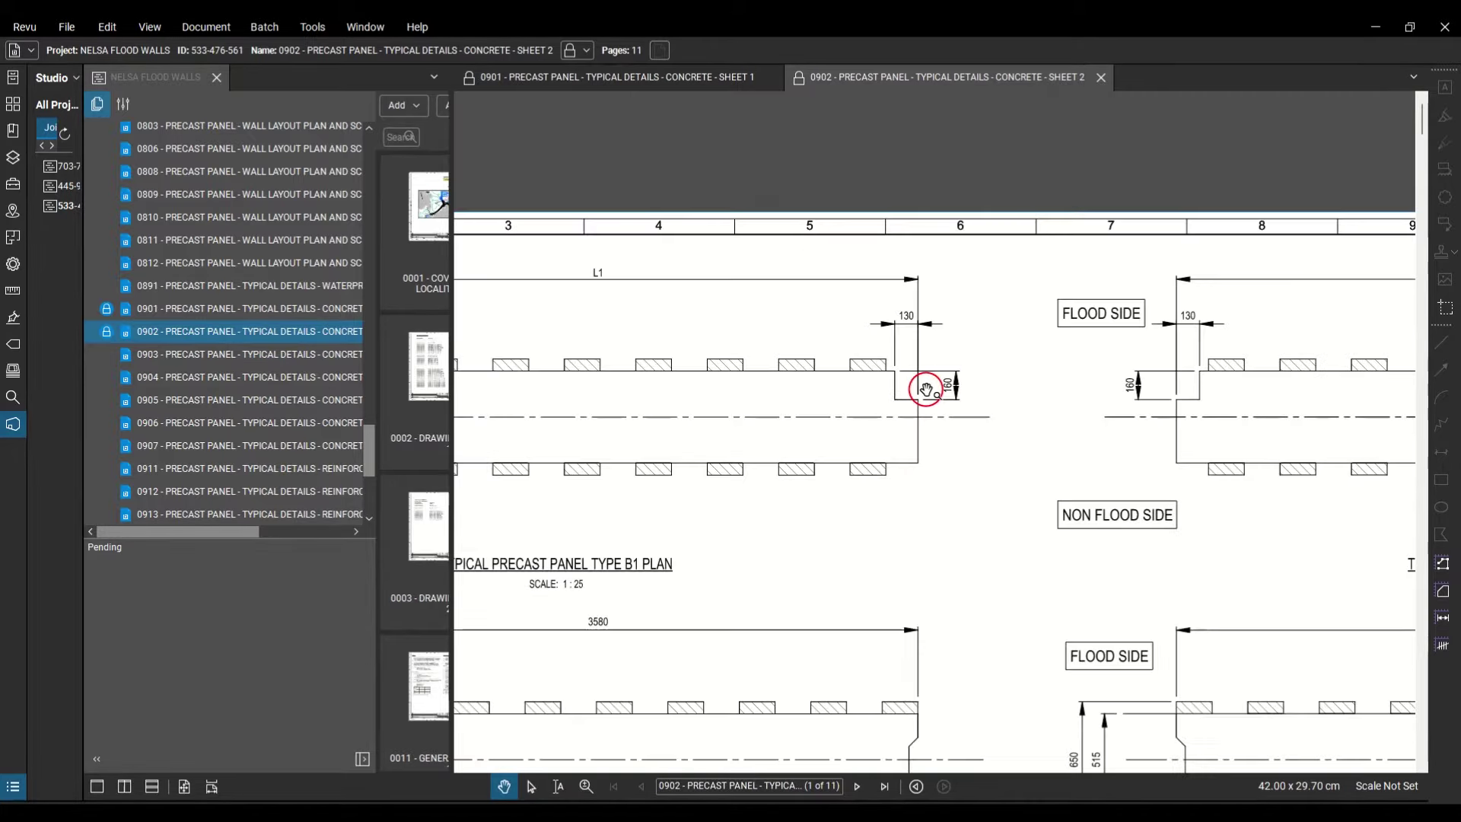
pyautogui.scroll(-3, 929, 238)
pyautogui.scroll(3, 913, 380)
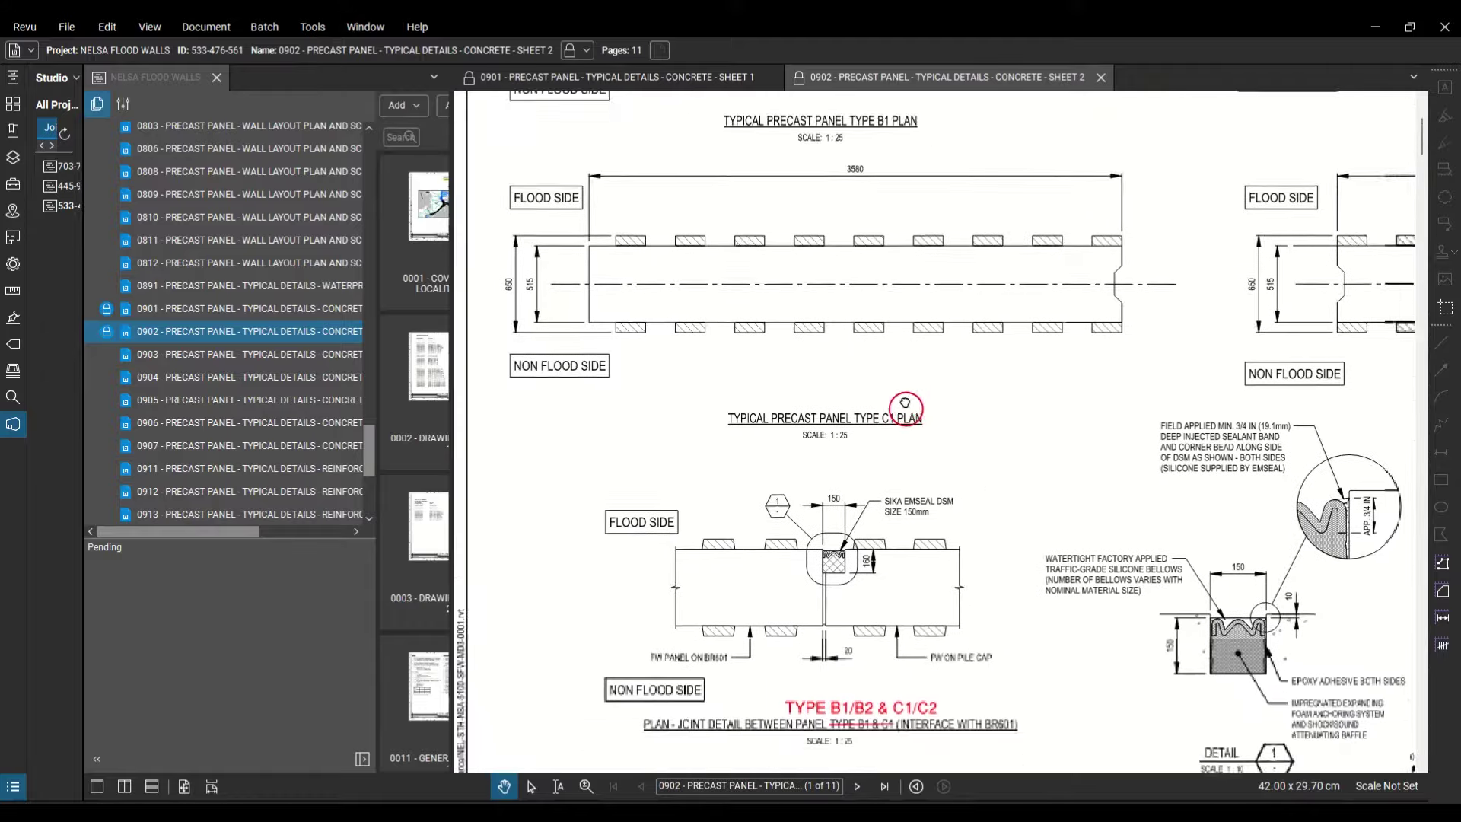
pyautogui.scroll(3, 876, 418)
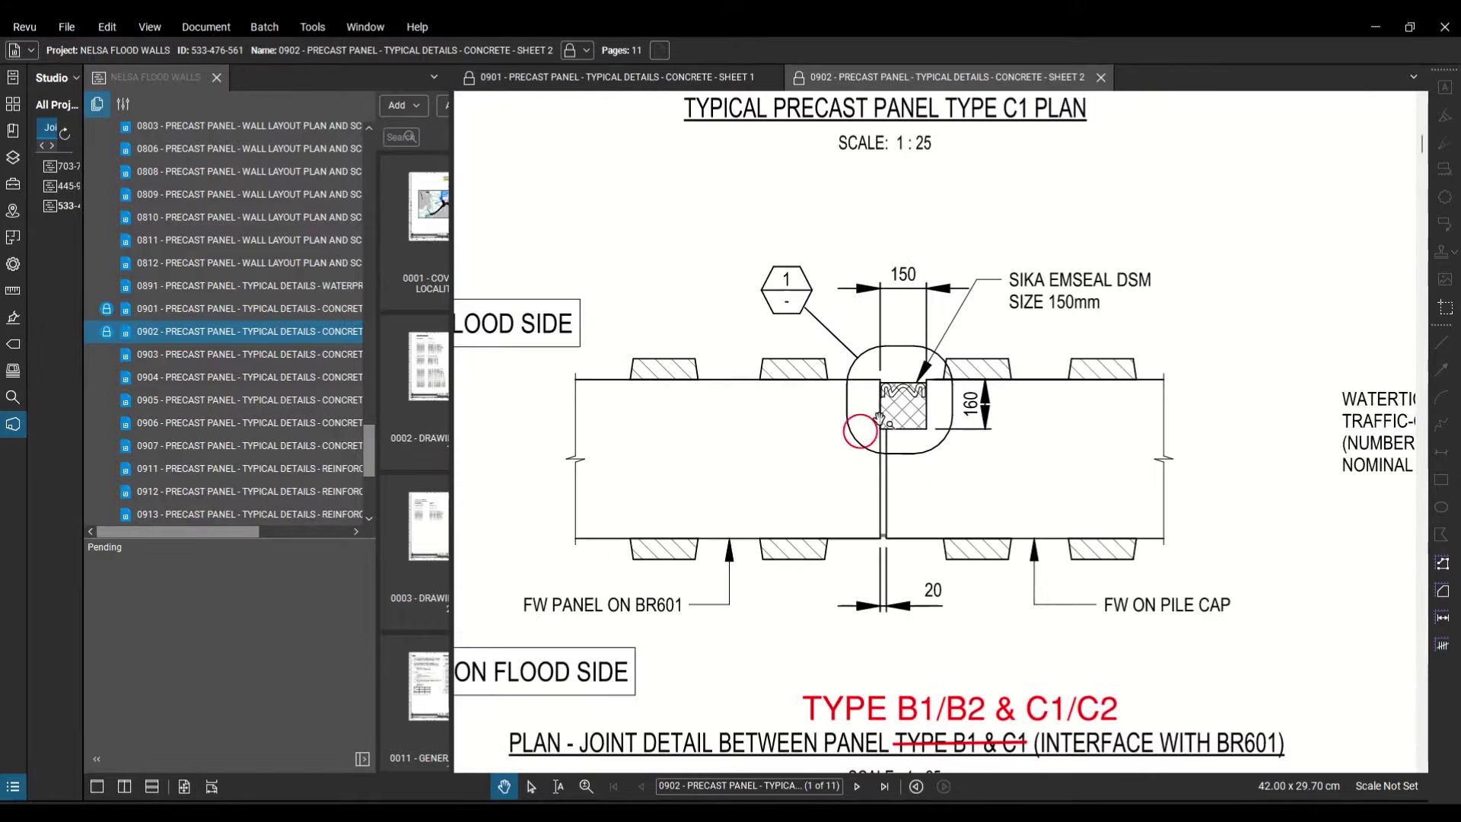
# Step: Switch back to Revit and inspect the first deep wall panel beside the joint in the 3D view
pyautogui.click(1367, 24)
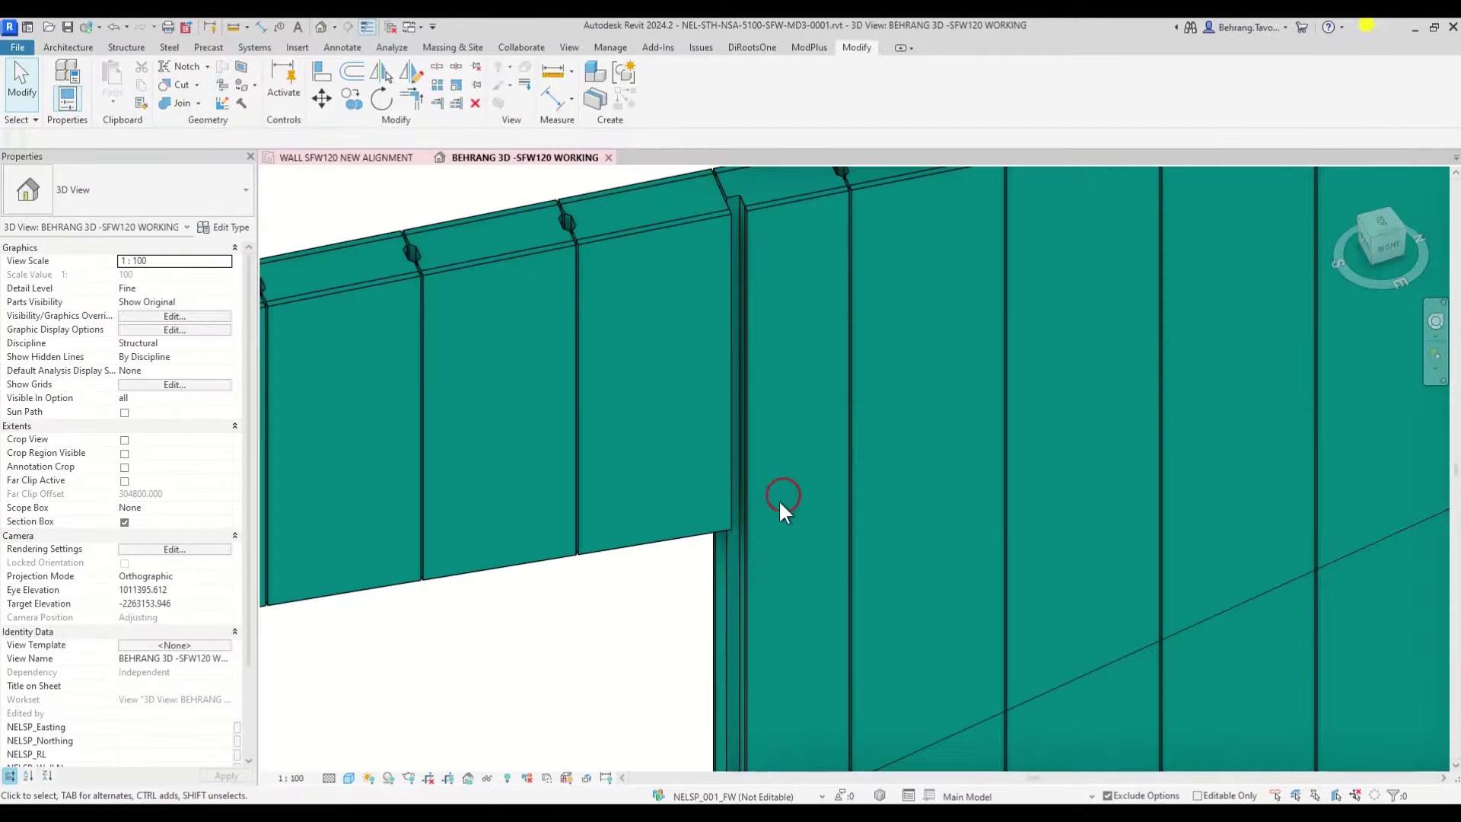
pyautogui.click(649, 605)
pyautogui.scroll(-5, 649, 604)
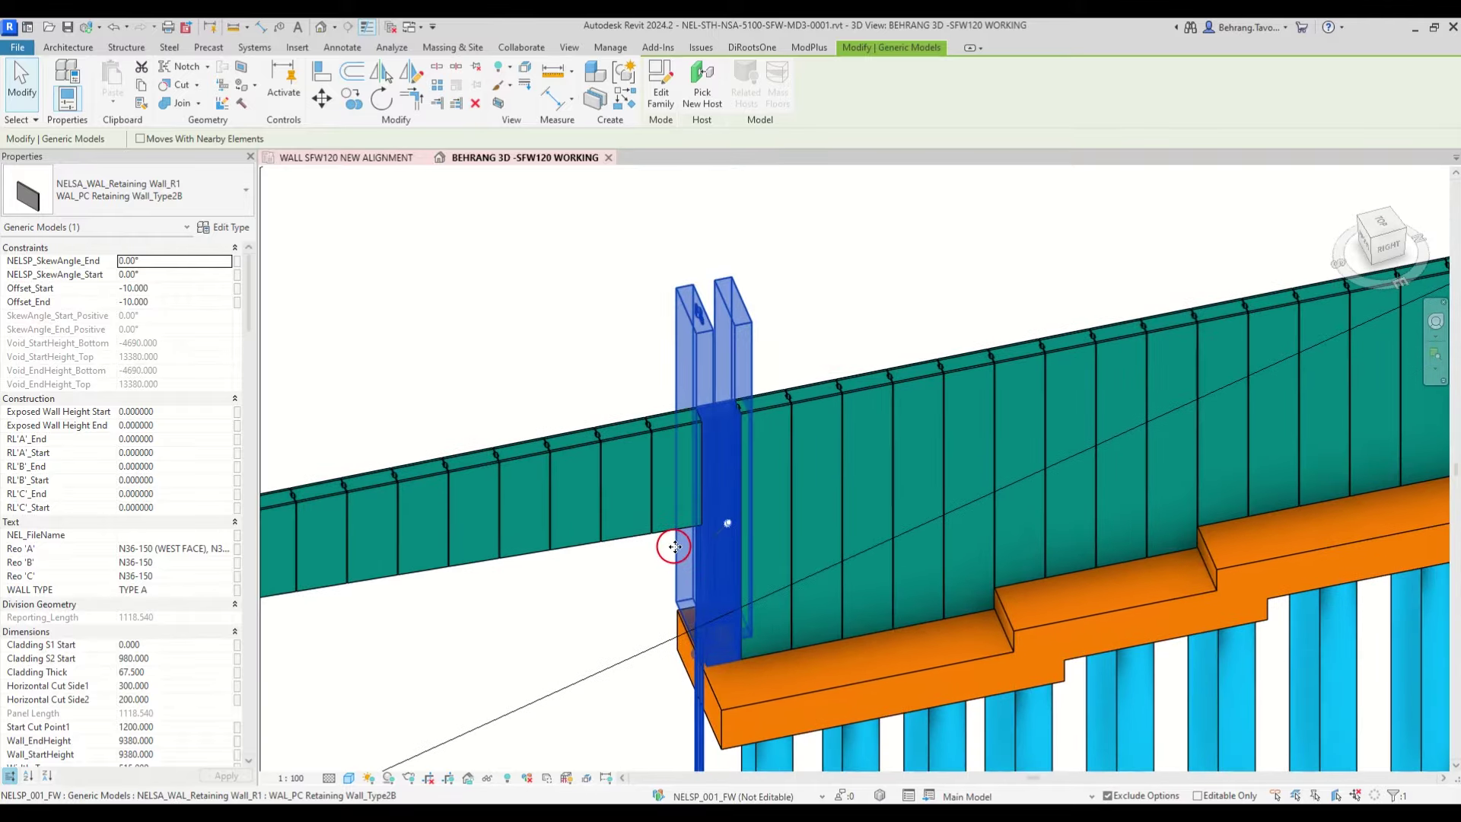
pyautogui.press('Delete')
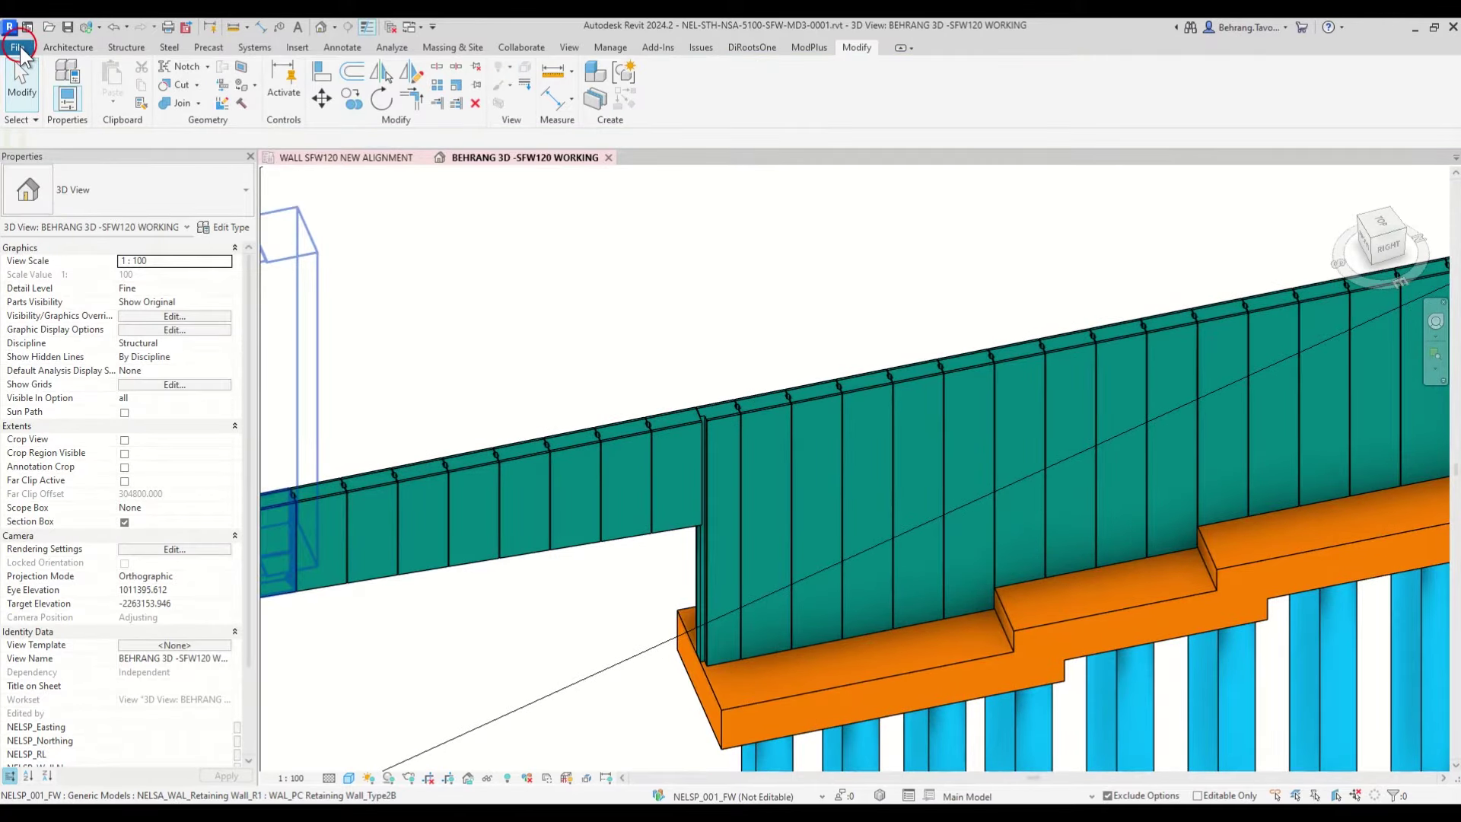
# Step: Create a new family from the Metric Generic Model face based template
pyautogui.click(18, 49)
pyautogui.click(41, 108)
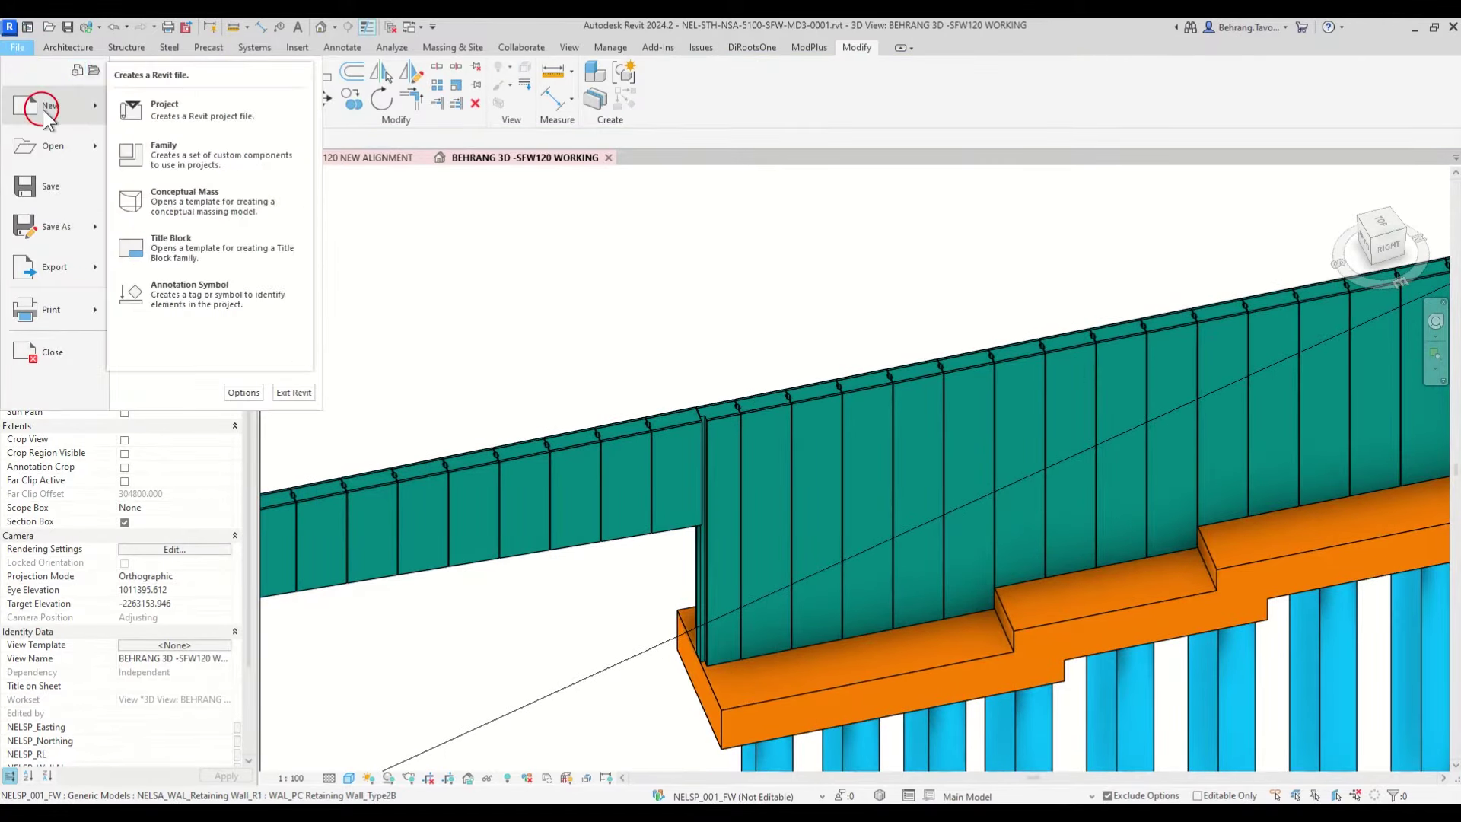
pyautogui.click(182, 154)
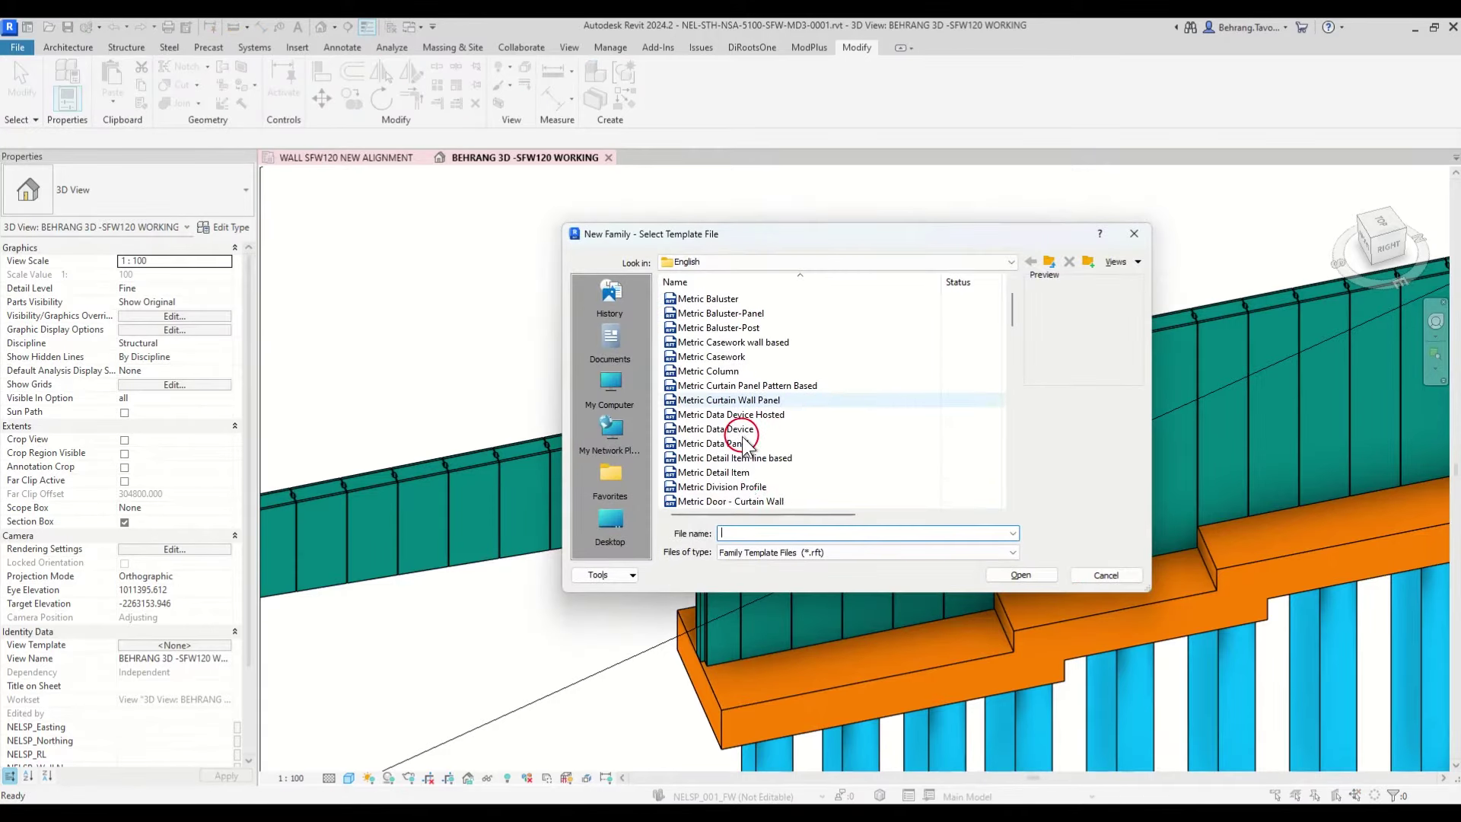
pyautogui.scroll(-5, 744, 434)
pyautogui.scroll(-4, 744, 443)
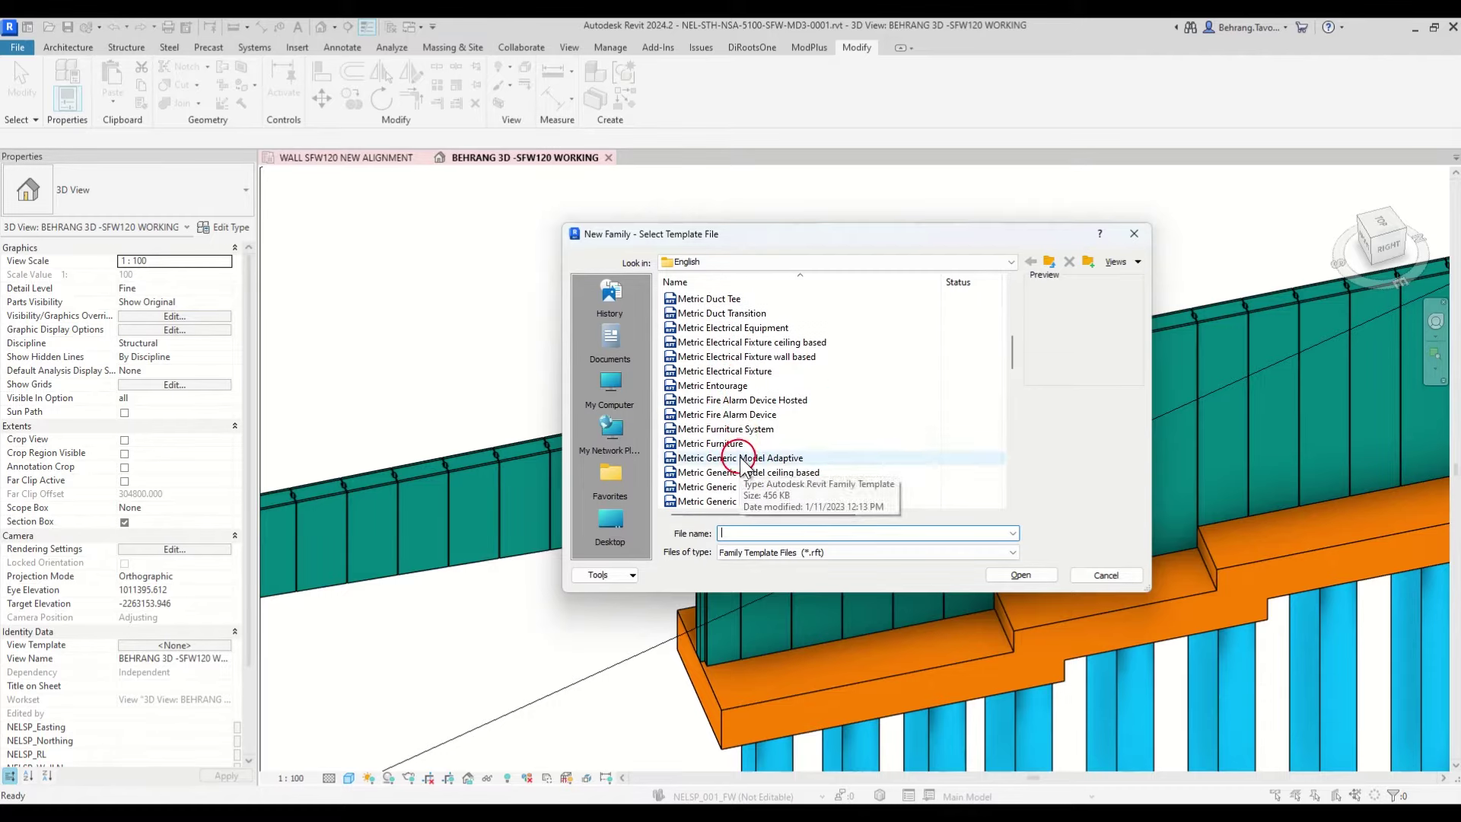
pyautogui.click(742, 471)
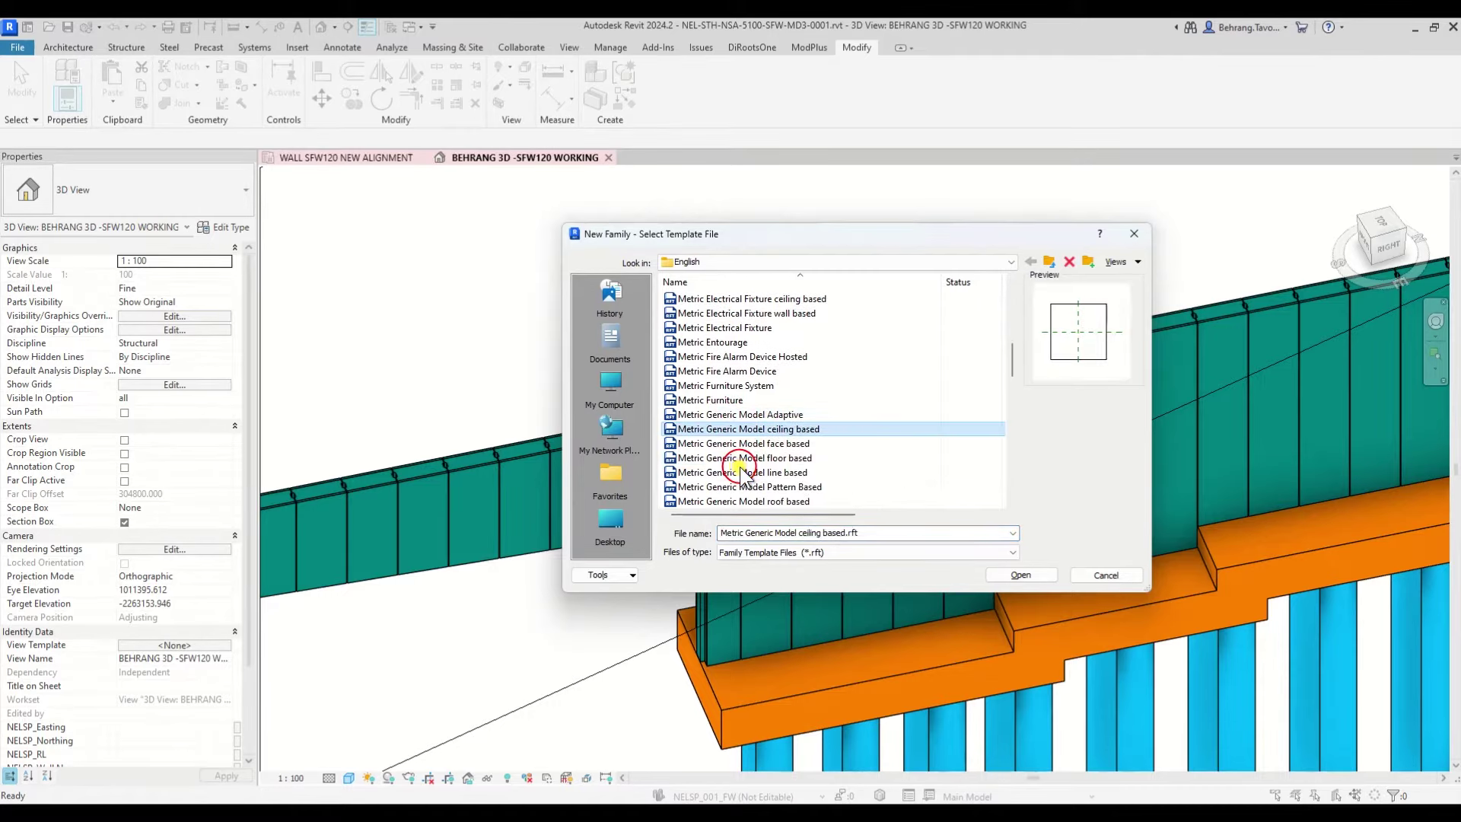
pyautogui.scroll(-2, 749, 460)
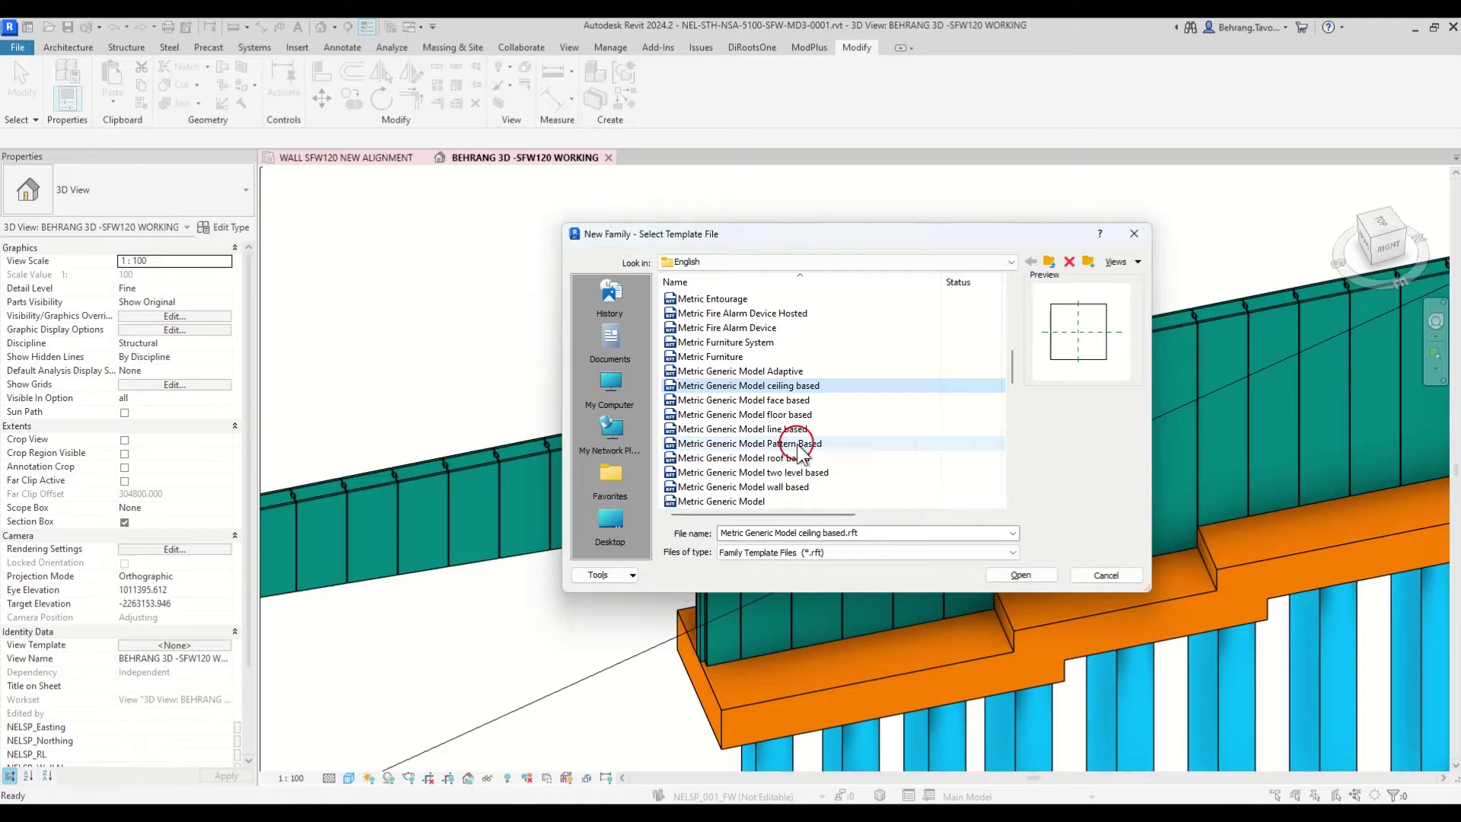
pyautogui.click(794, 401)
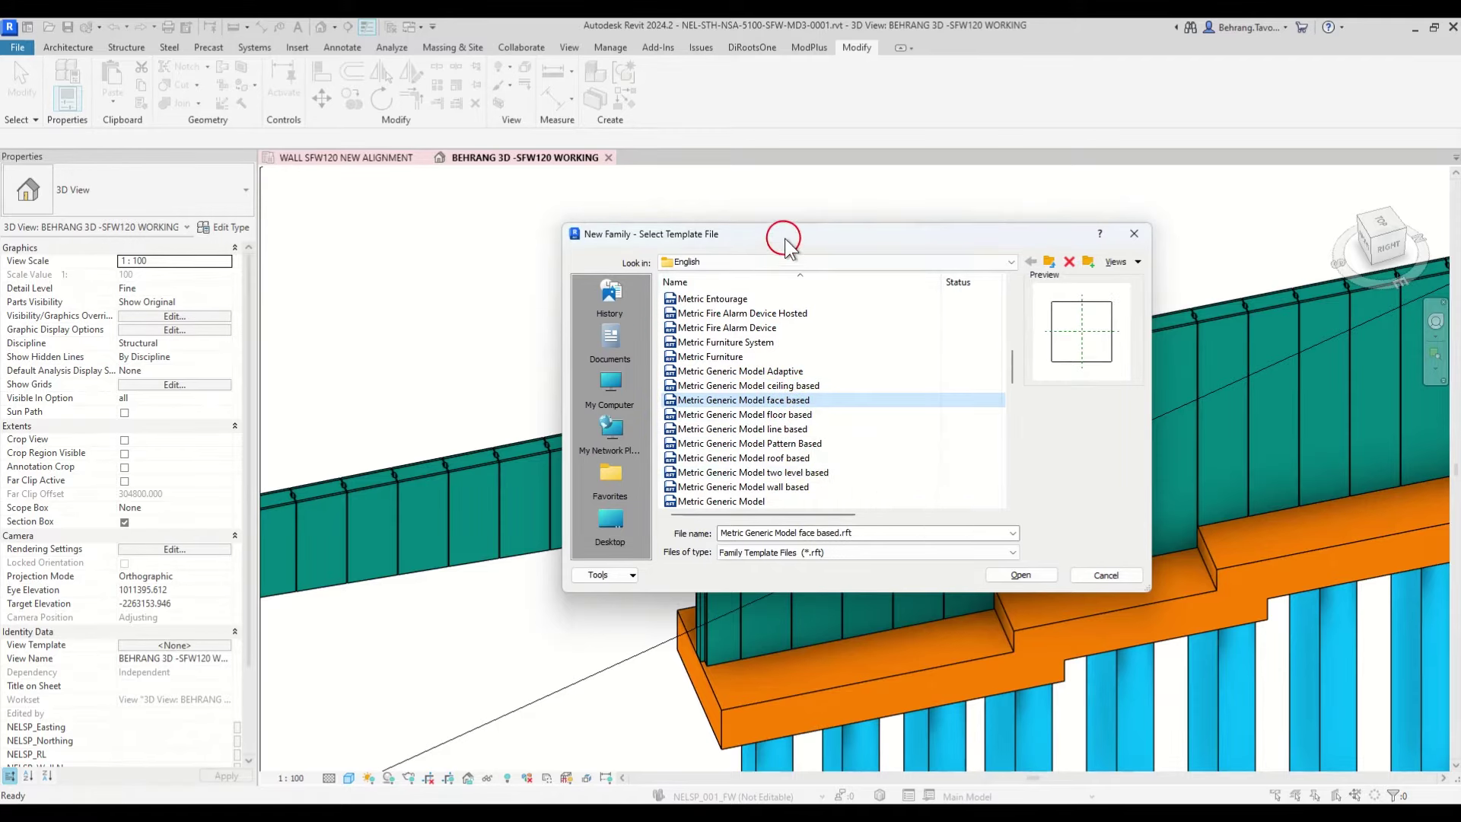
pyautogui.moveTo(783, 234); pyautogui.dragTo(1037, 193)
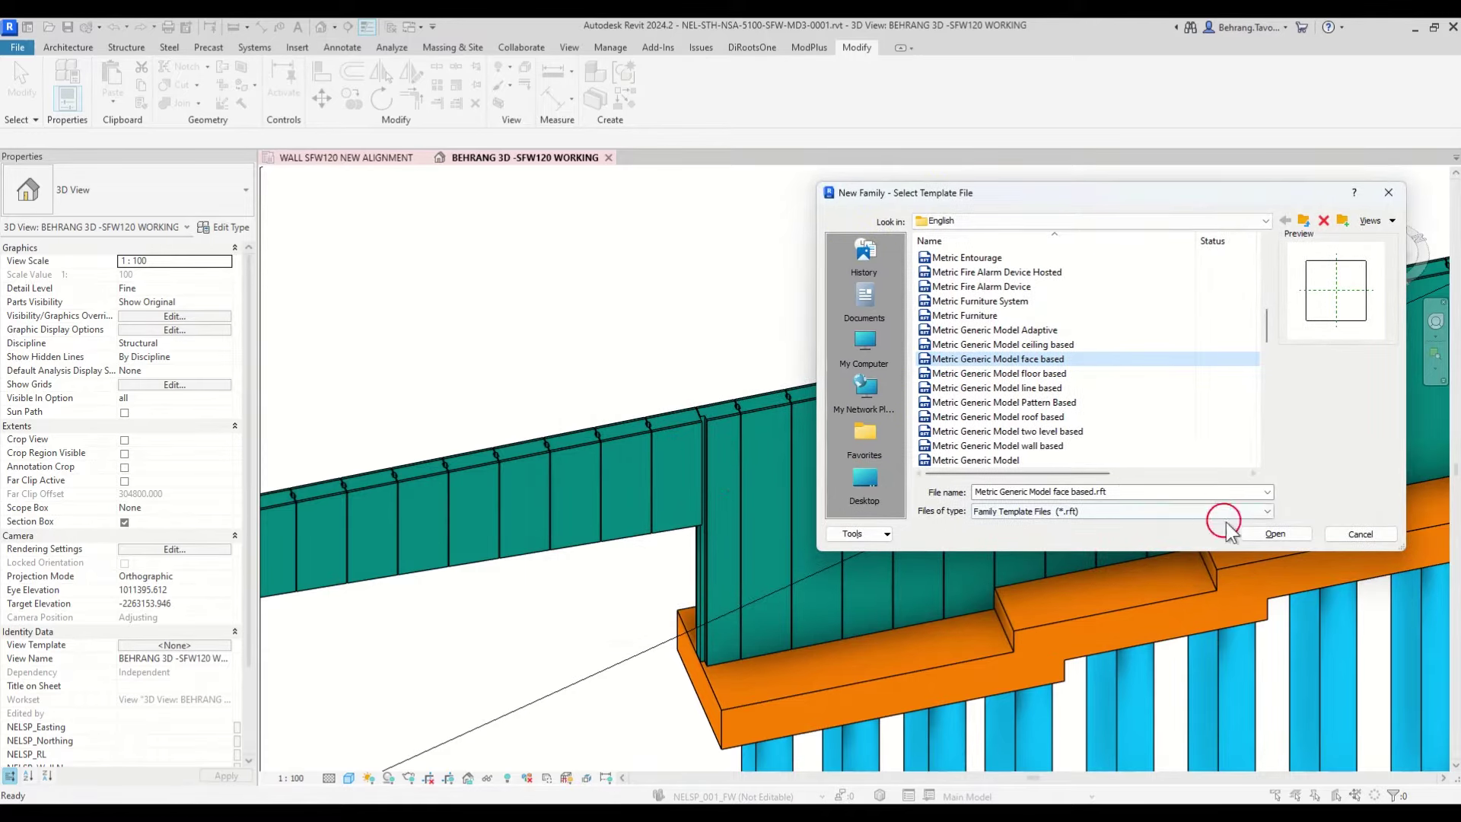
pyautogui.click(1271, 534)
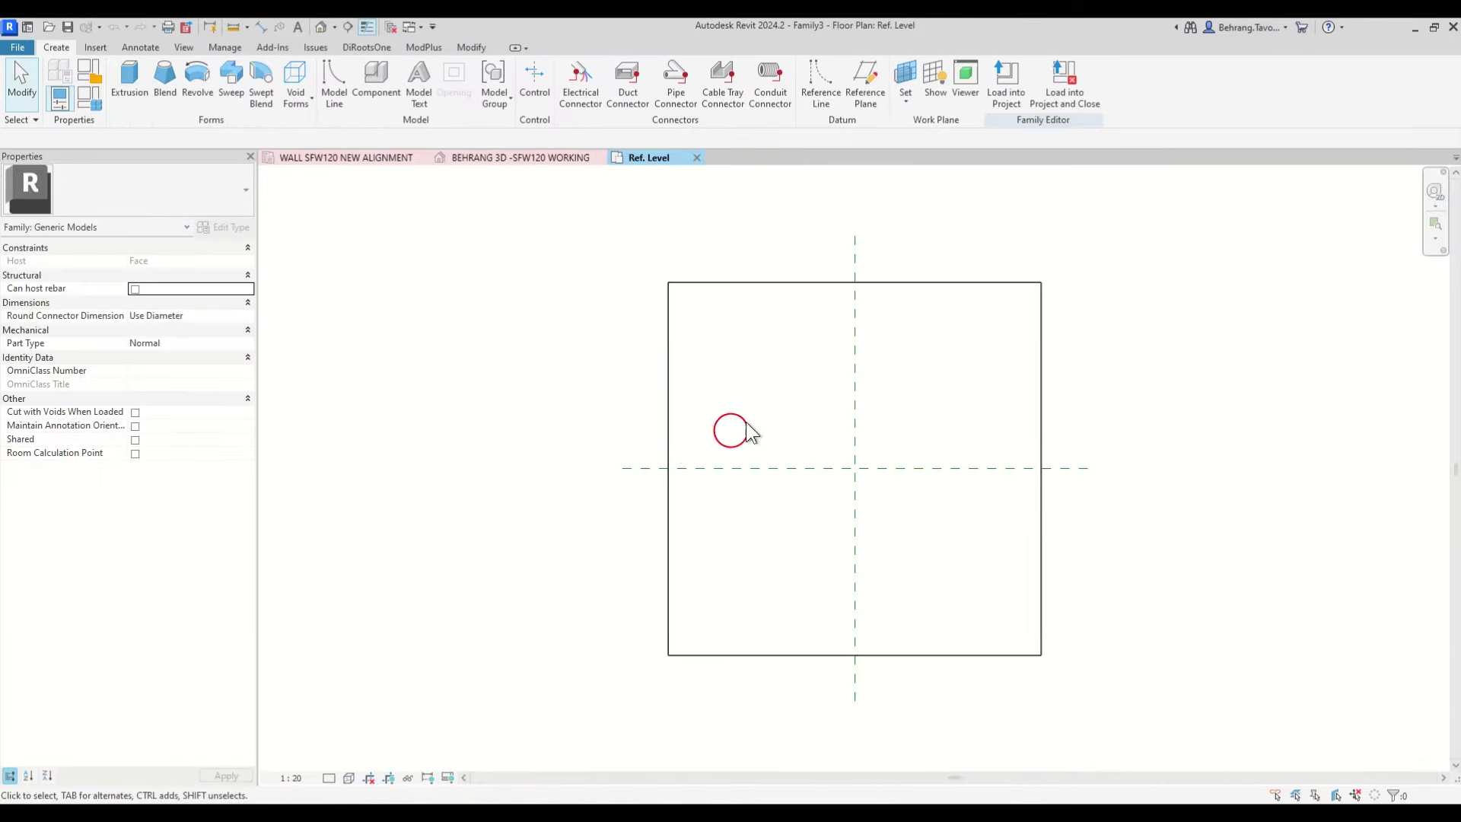
# Step: Open the family's default 3D view and give it a solid-colour visual style that fills the host block
pyautogui.click(321, 27)
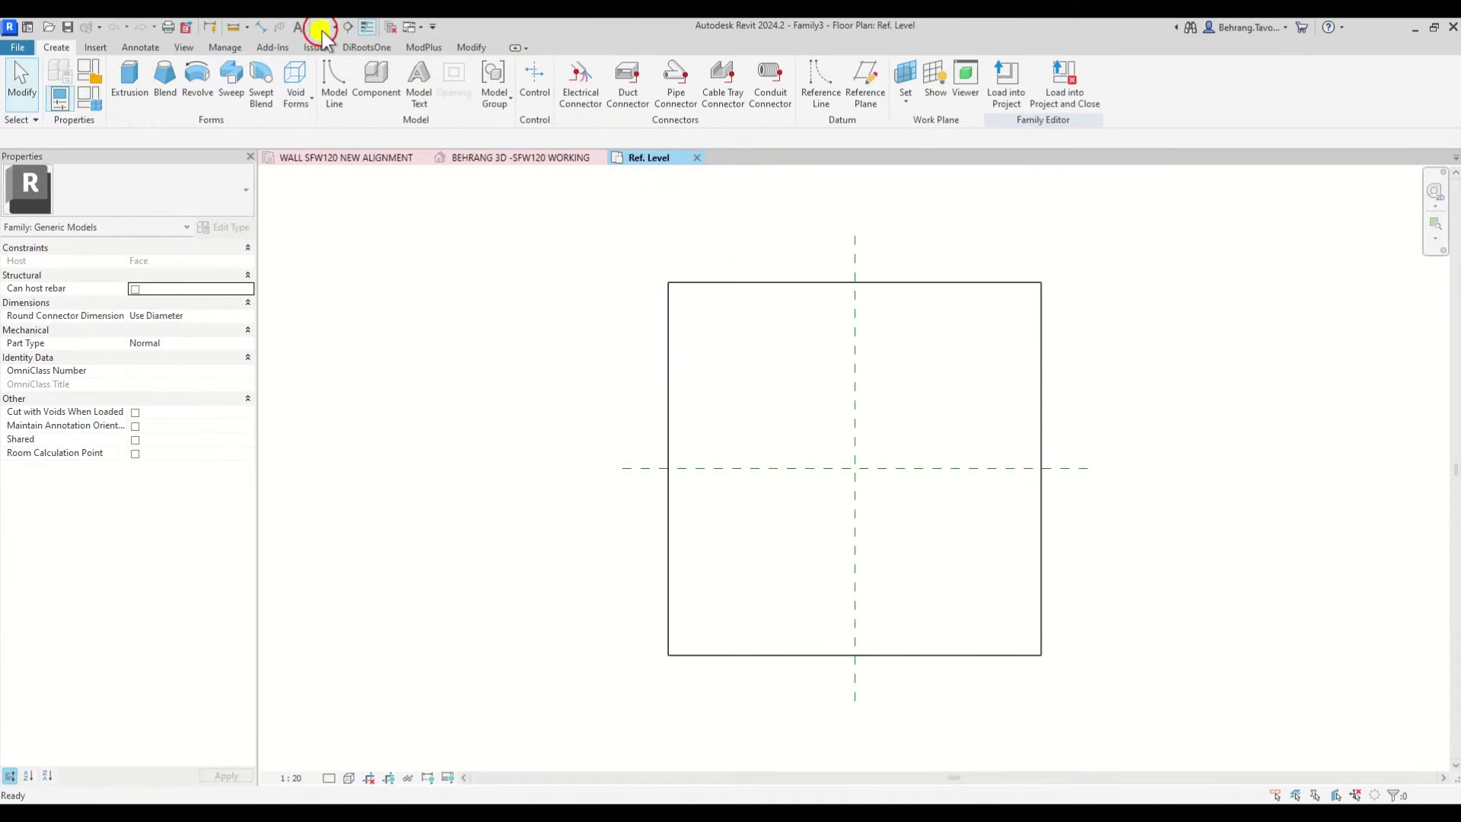
pyautogui.click(349, 778)
pyautogui.click(368, 730)
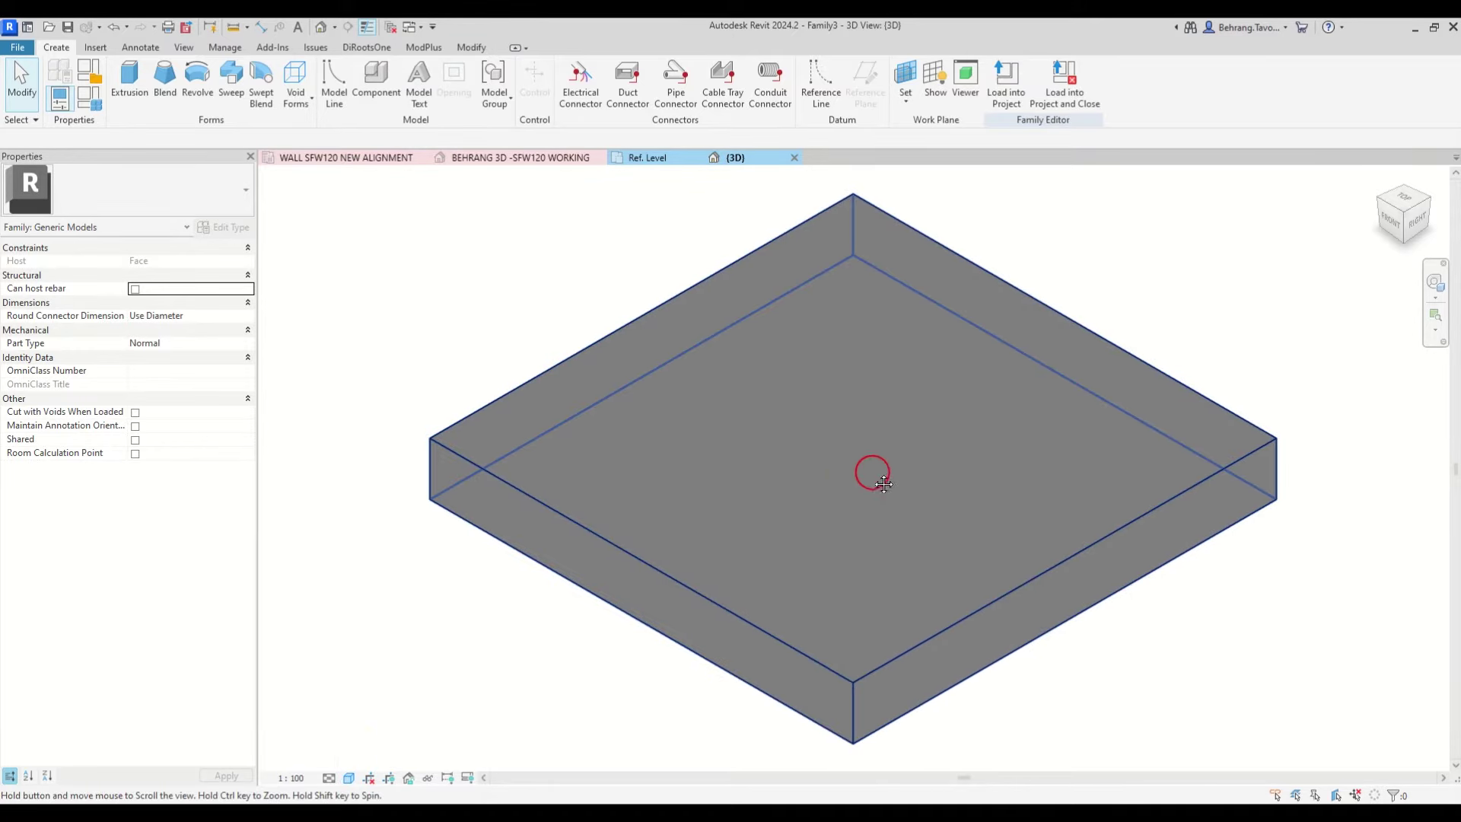
pyautogui.moveTo(874, 472); pyautogui.dragTo(776, 414, button='middle')
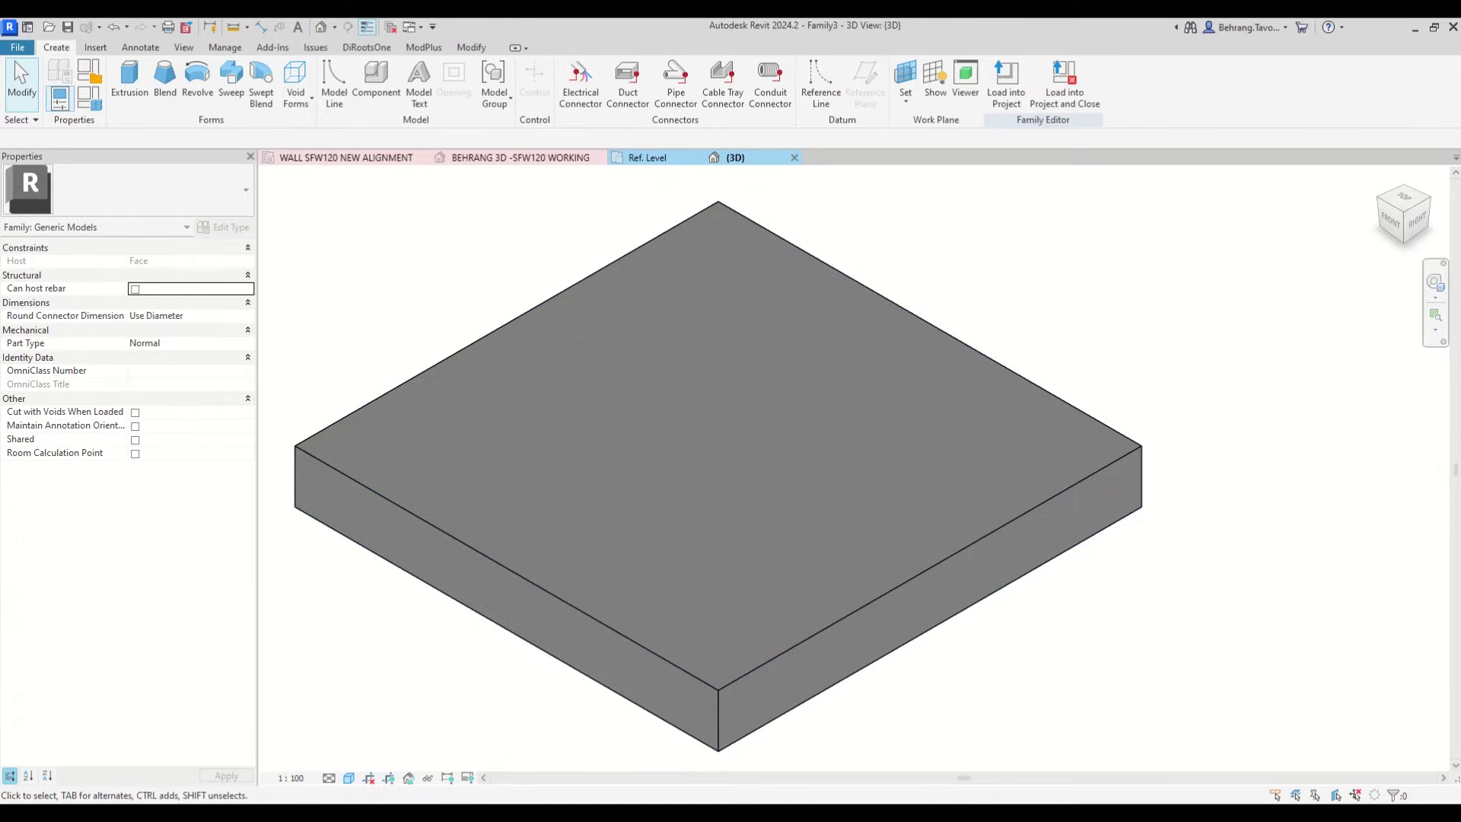
# Step: Show the Project Browser at a reduced width and open the Ref. Level floor plan
pyautogui.moveTo(1458, 221)
pyautogui.mouseDown()
pyautogui.moveTo(1337, 228)
pyautogui.moveTo(1403, 196)
pyautogui.moveTo(1449, 215)
pyautogui.mouseUp()
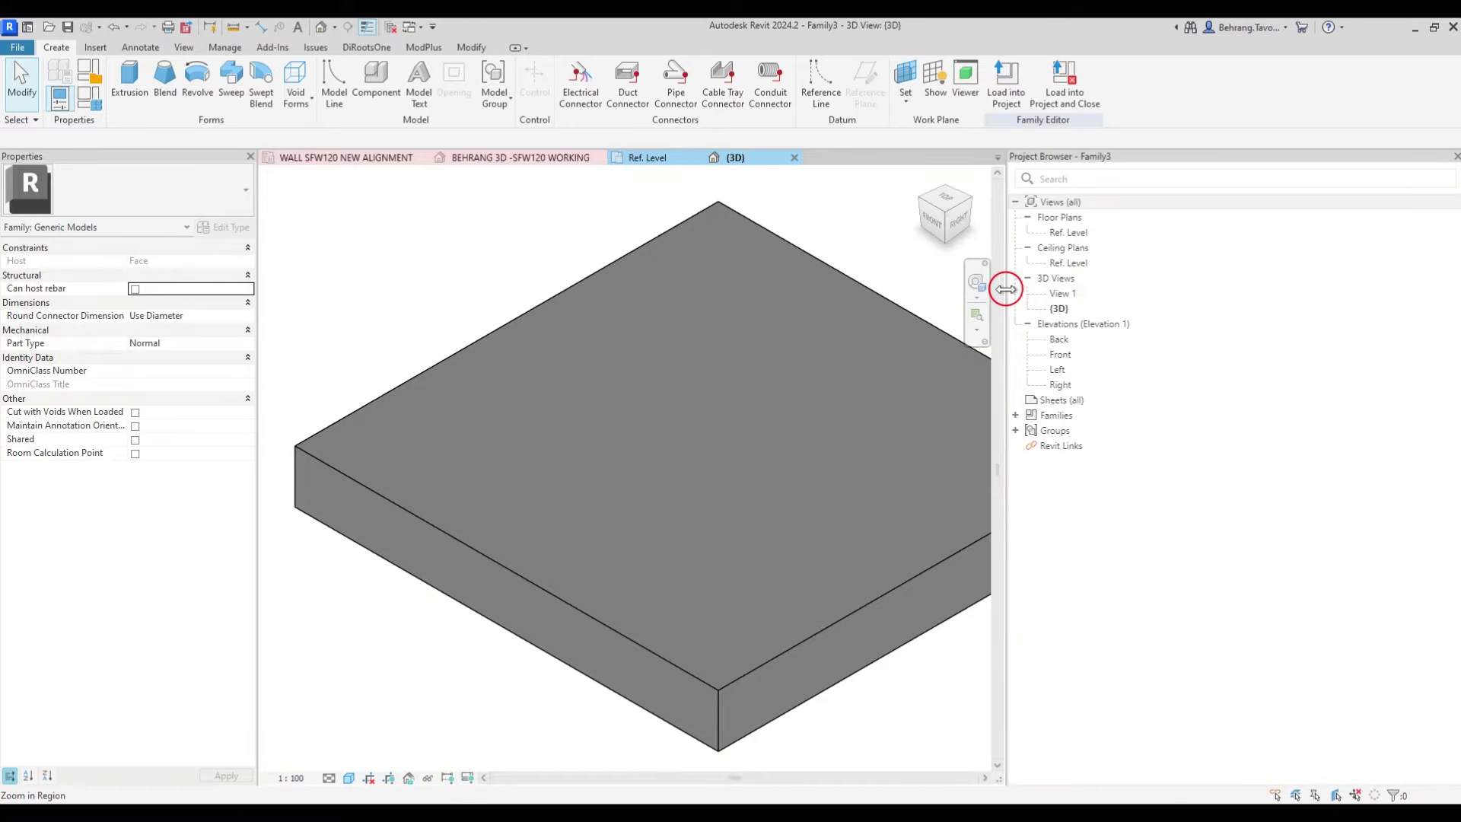
pyautogui.moveTo(1006, 289); pyautogui.dragTo(1116, 294)
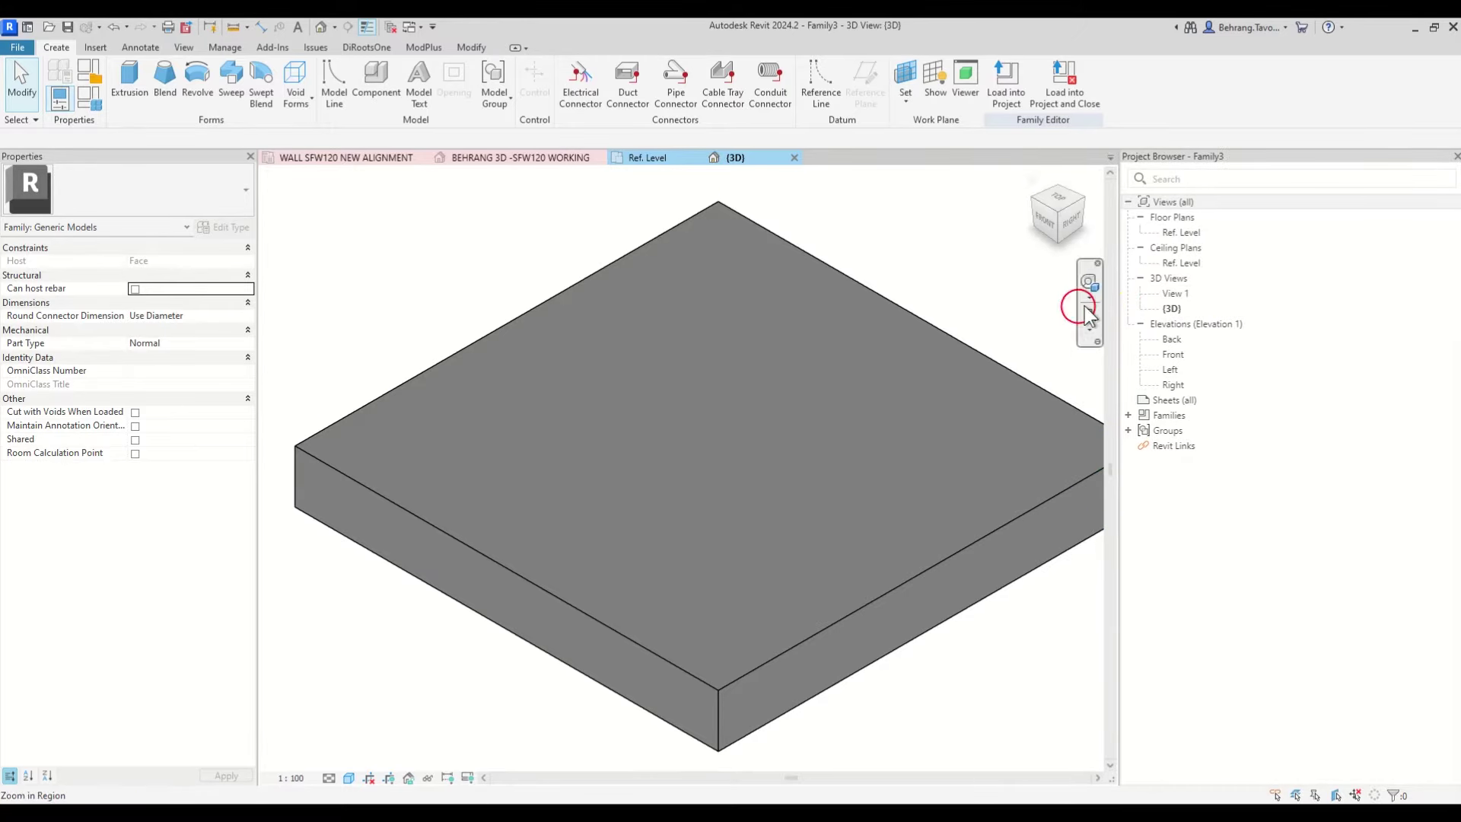
pyautogui.doubleClick(1182, 232)
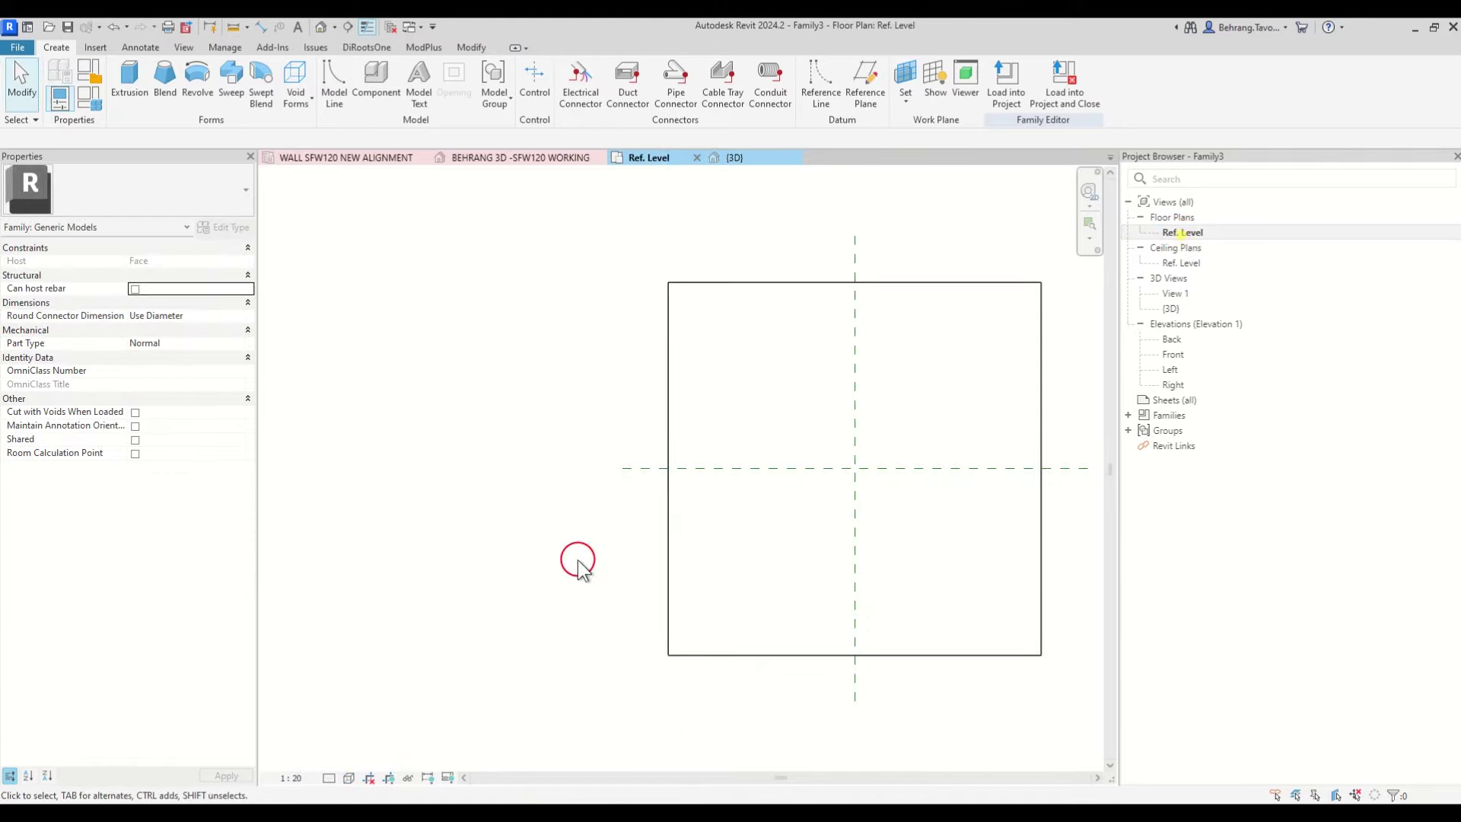
pyautogui.moveTo(908, 492); pyautogui.dragTo(761, 476, button='middle')
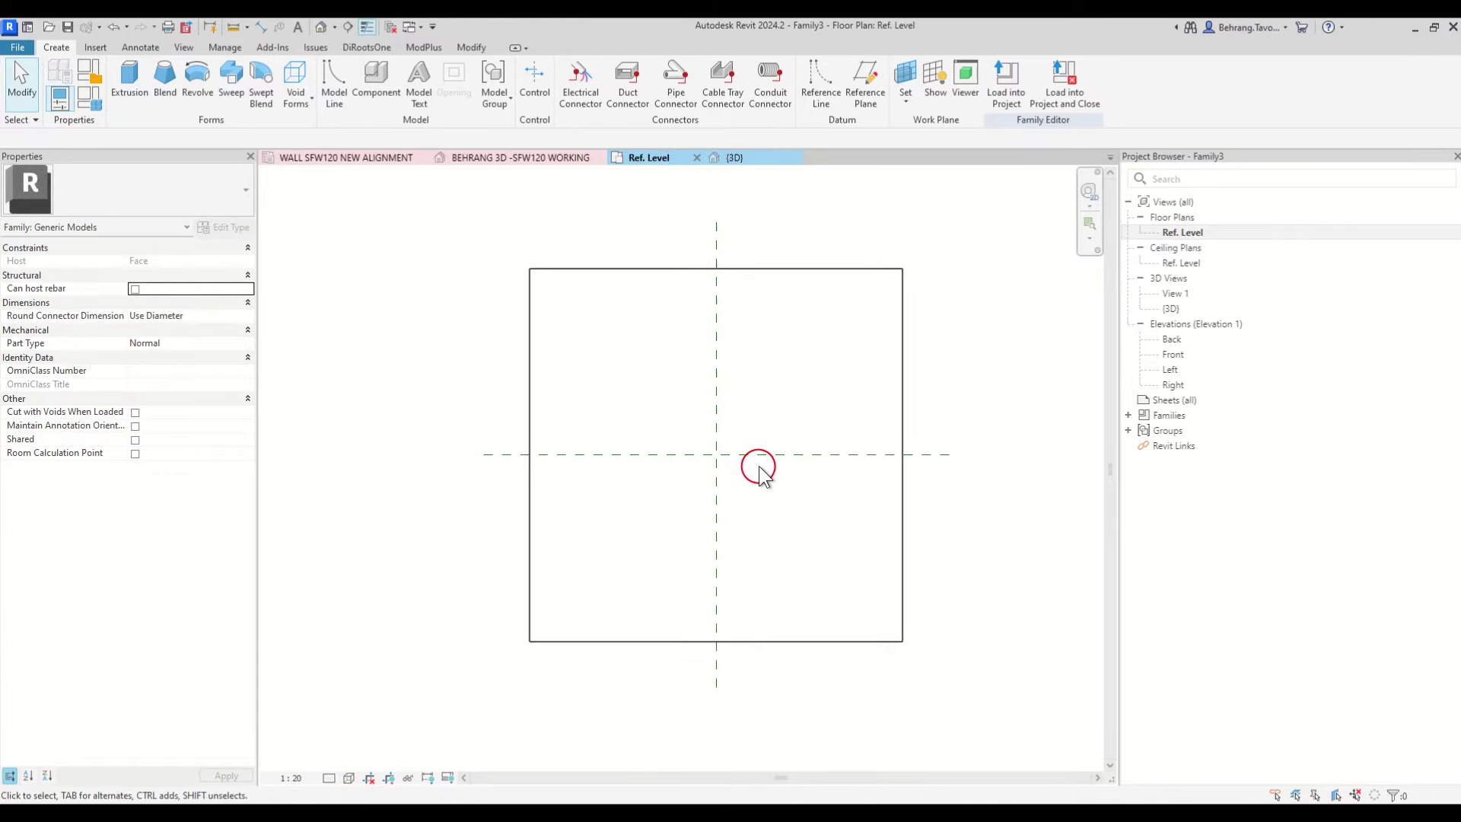
# Step: Place a vertical reference plane slightly right of the vertical centre plane, extending above and below the horizontal centre plane
pyautogui.press('r')
pyautogui.press('p')
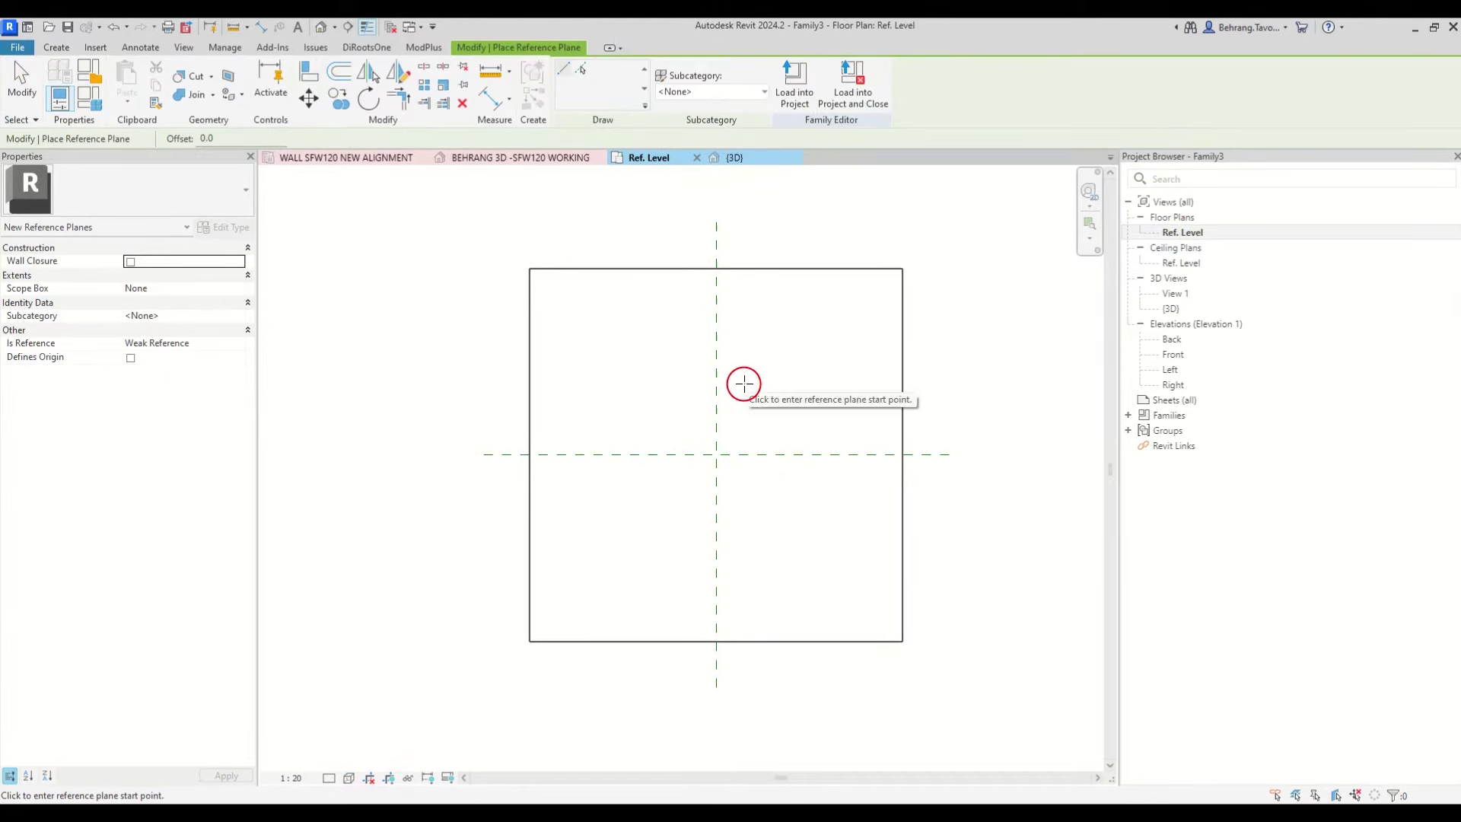
pyautogui.click(737, 357)
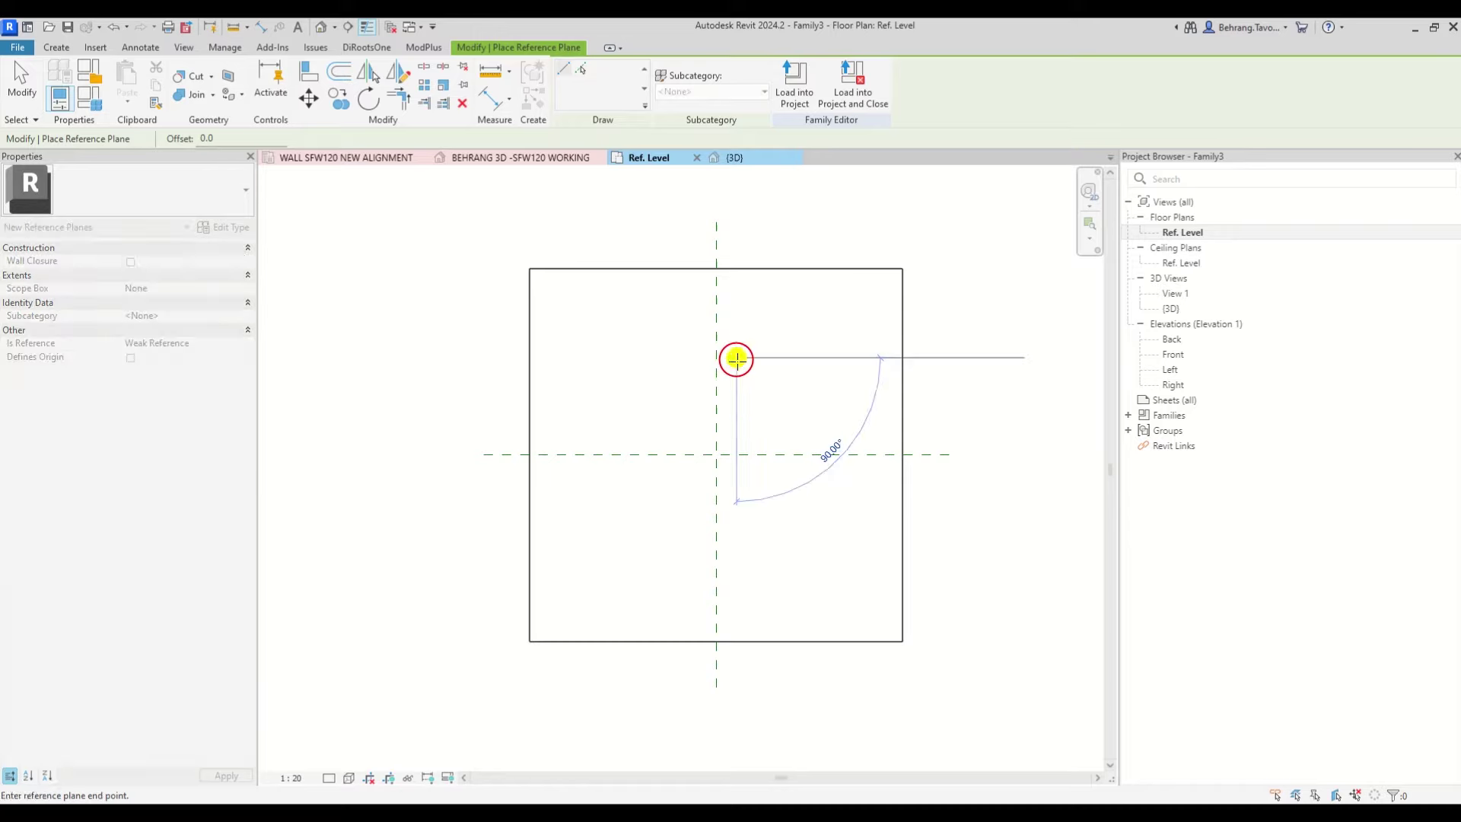
pyautogui.click(736, 567)
pyautogui.click(694, 357)
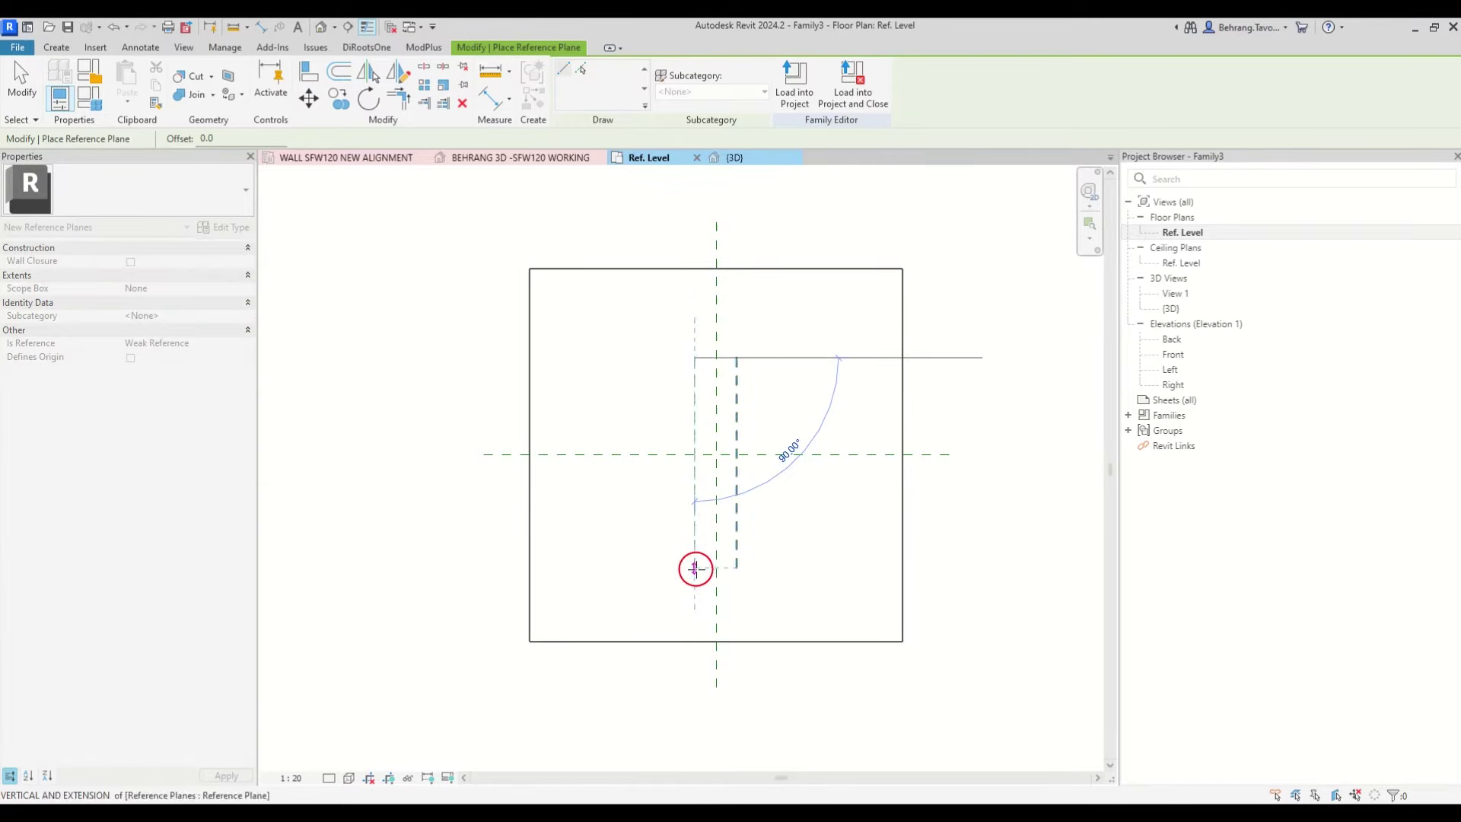
pyautogui.press('Escape')
# Step: Place two short horizontal reference planes across both vertical planes, about 575 mm above and about 737 mm below the horizontal centre plane
pyautogui.scroll(3, 725, 362)
pyautogui.moveTo(791, 390); pyautogui.dragTo(734, 359, button='middle')
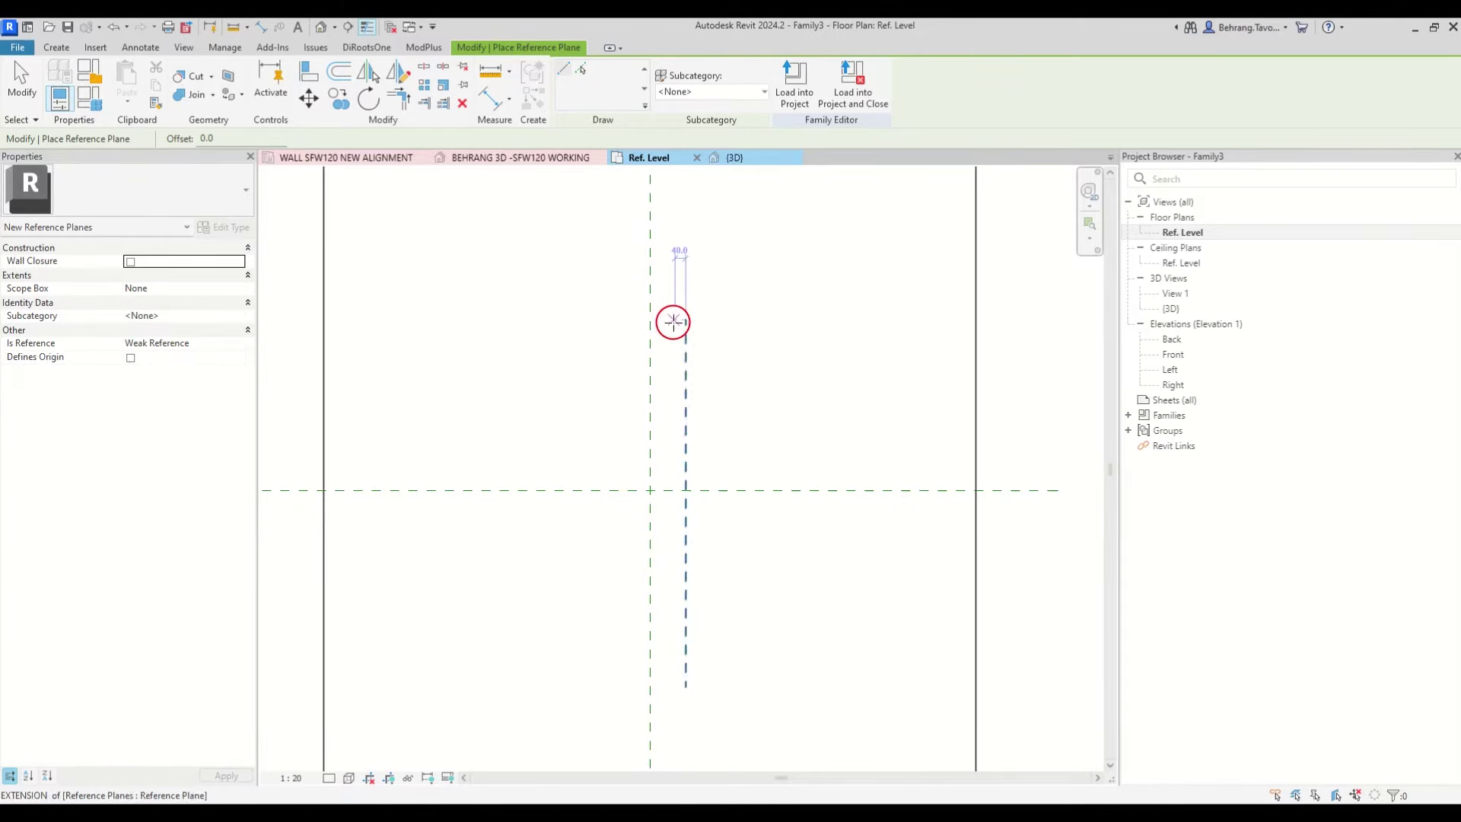
pyautogui.click(605, 335)
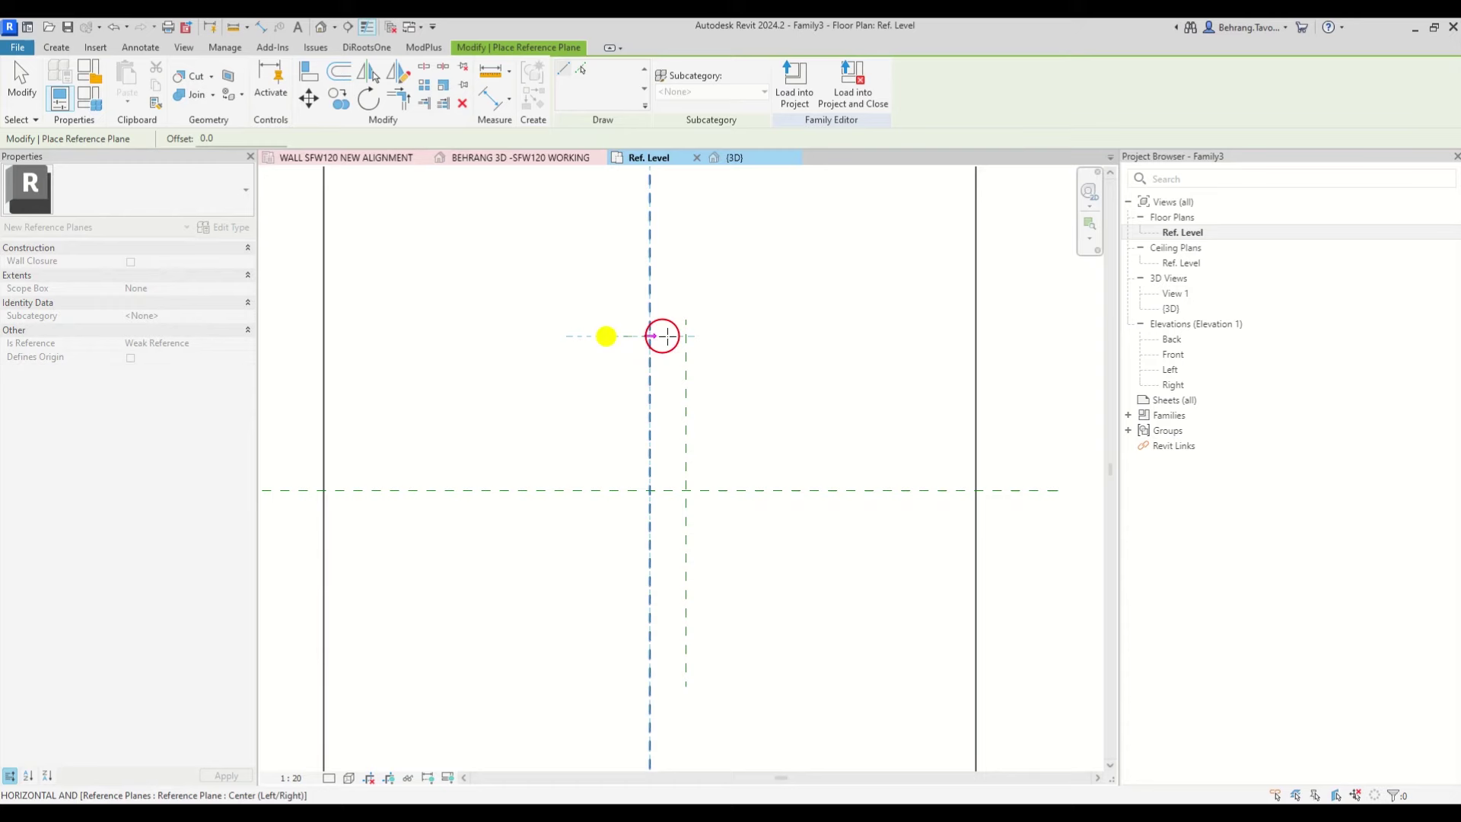
pyautogui.click(728, 336)
pyautogui.click(603, 683)
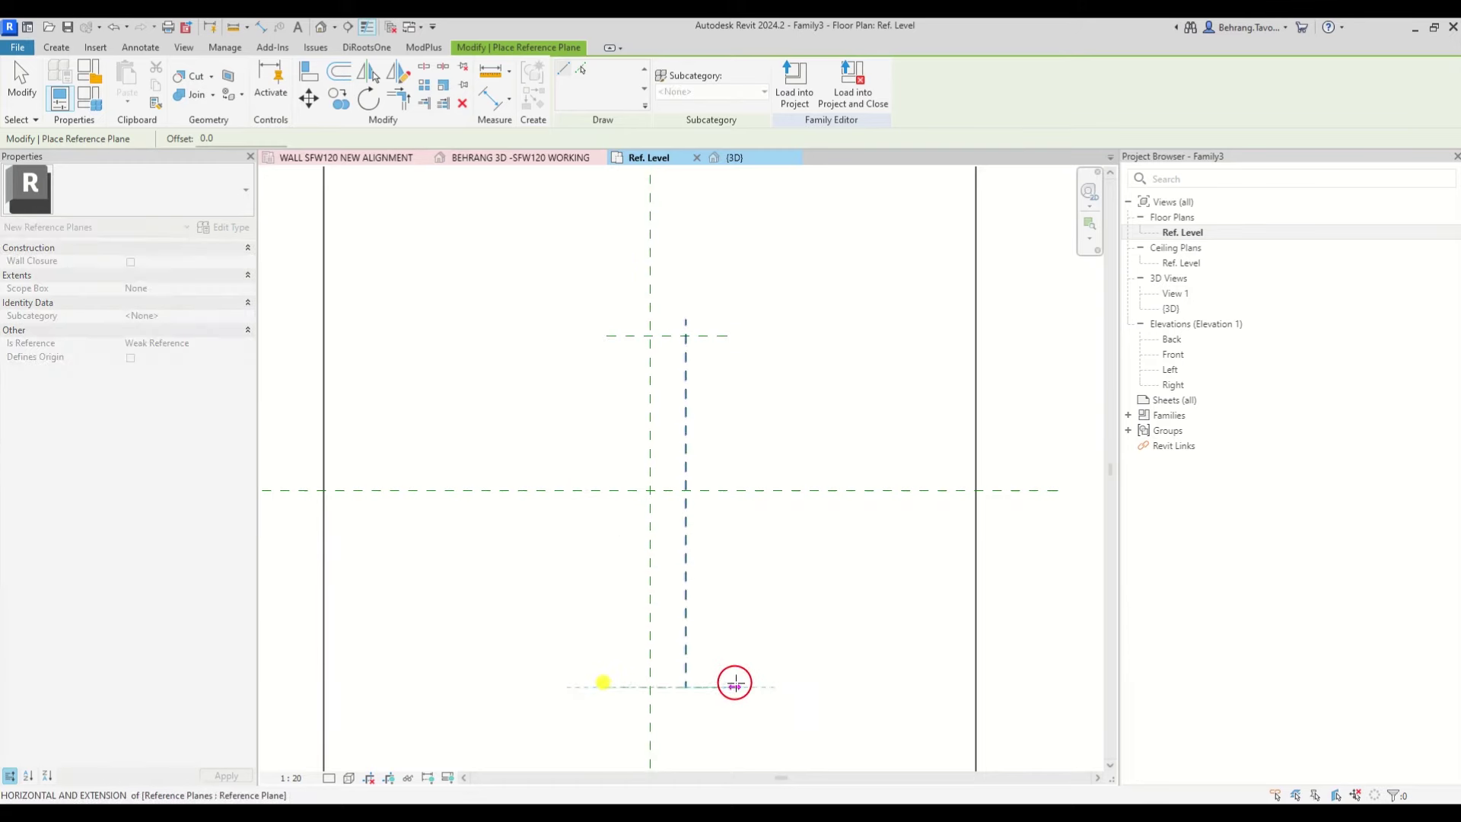
pyautogui.click(733, 685)
pyautogui.press('Escape')
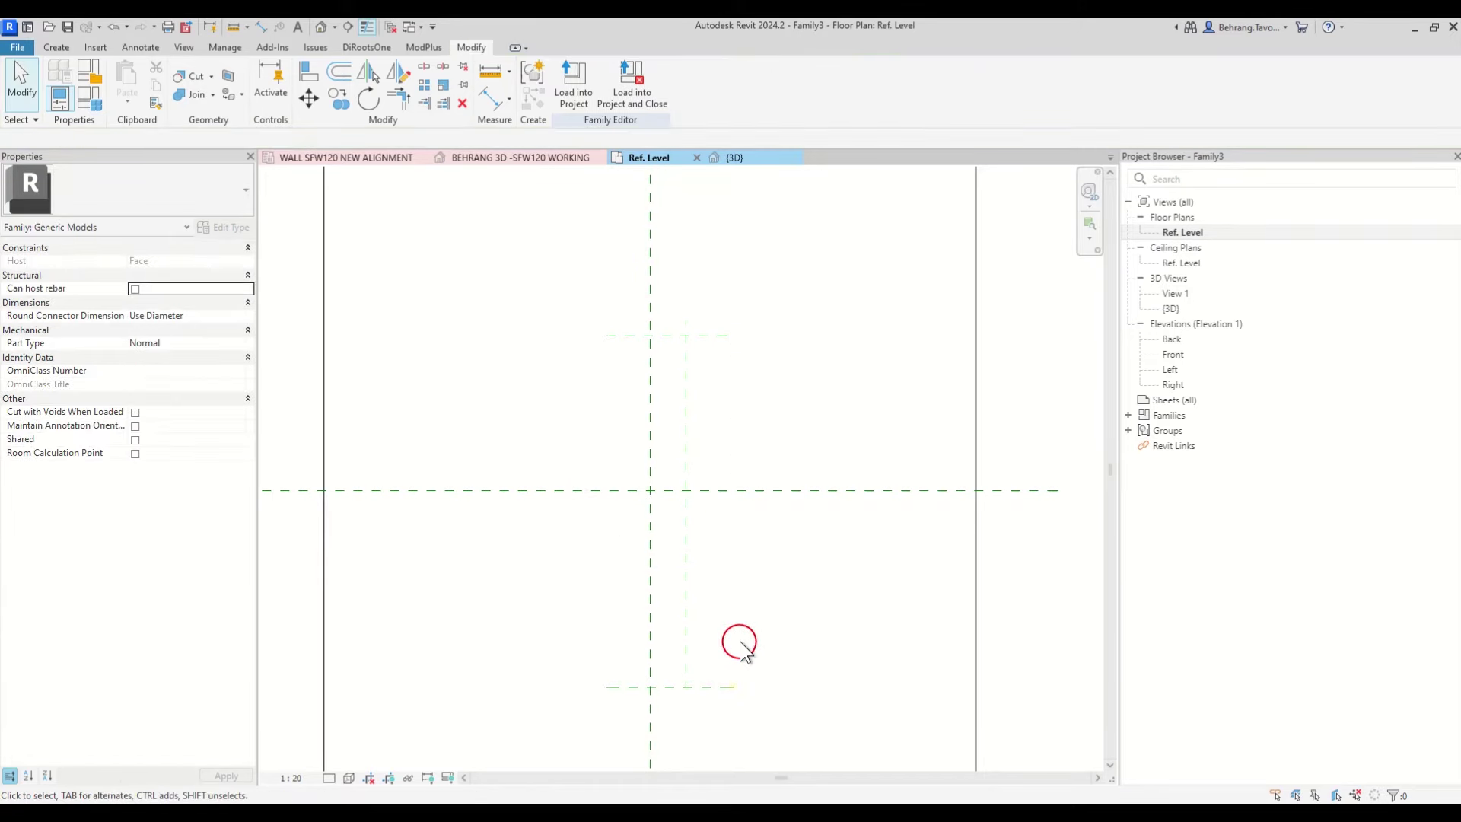
# Step: Dimension the lower, centre and upper horizontal reference planes in one chain and constrain the two segments to be equal
pyautogui.press('d')
pyautogui.press('i')
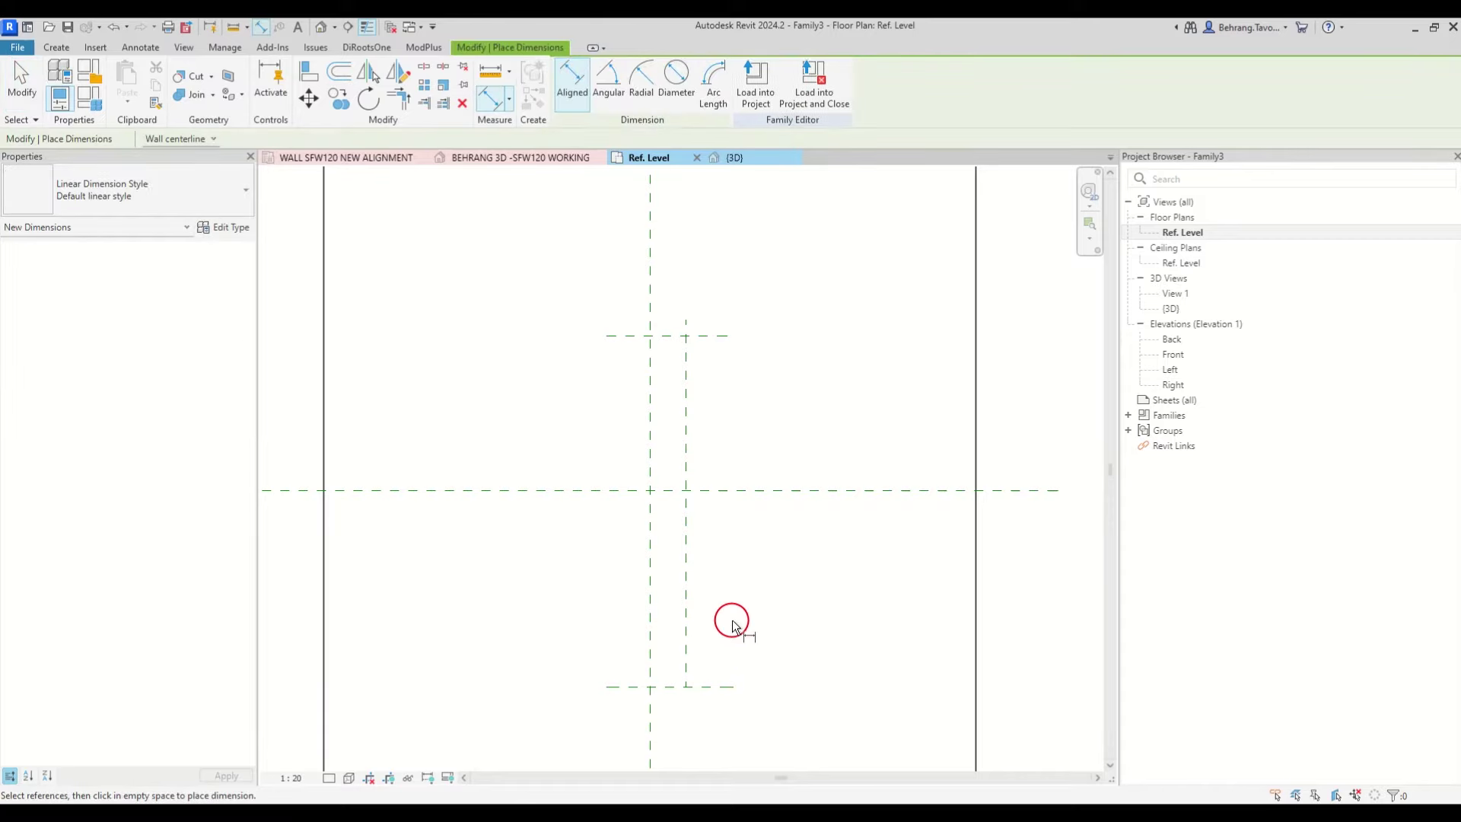
pyautogui.click(620, 687)
pyautogui.click(601, 490)
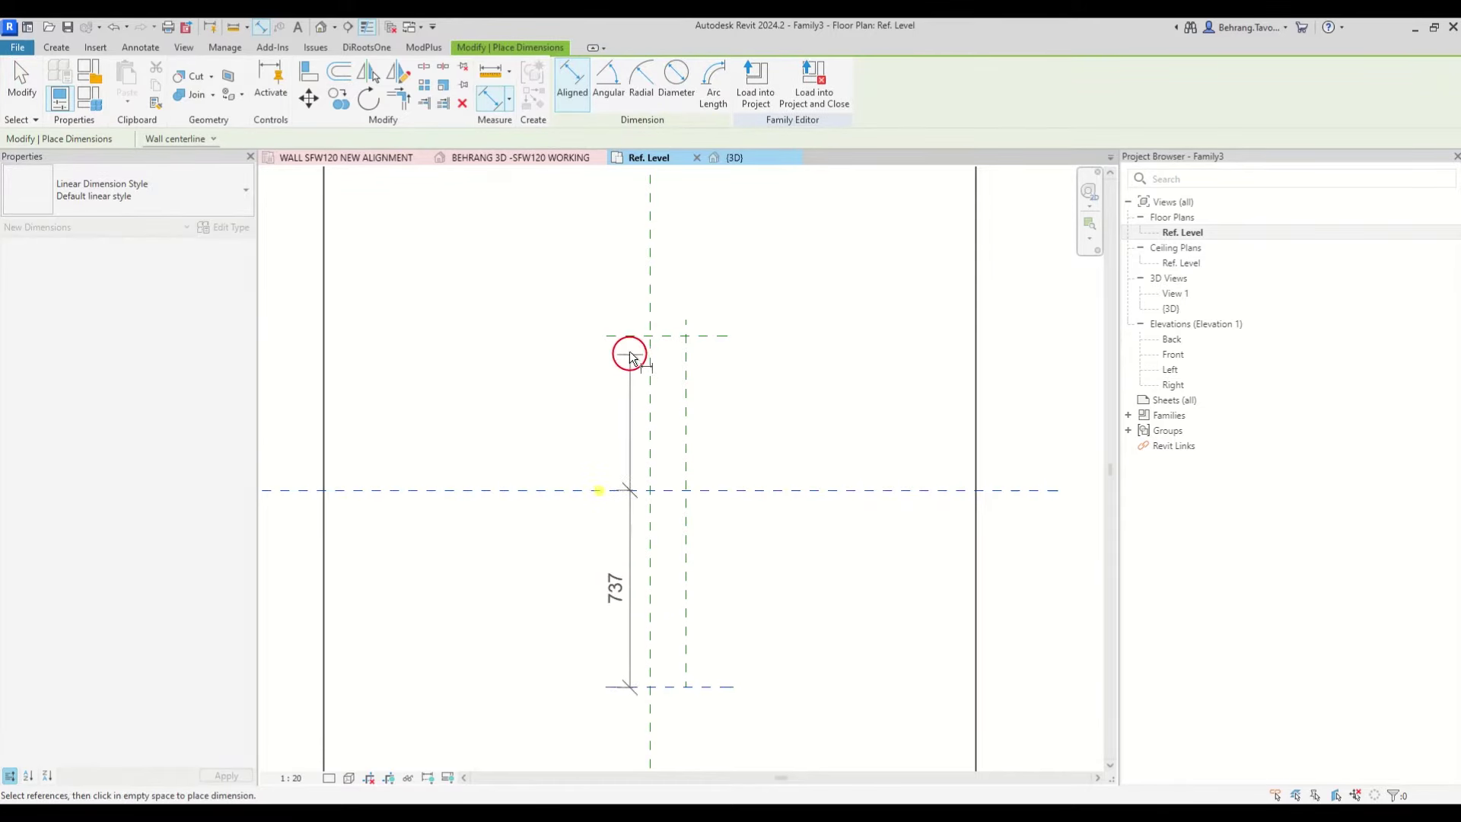
pyautogui.click(626, 335)
pyautogui.click(612, 263)
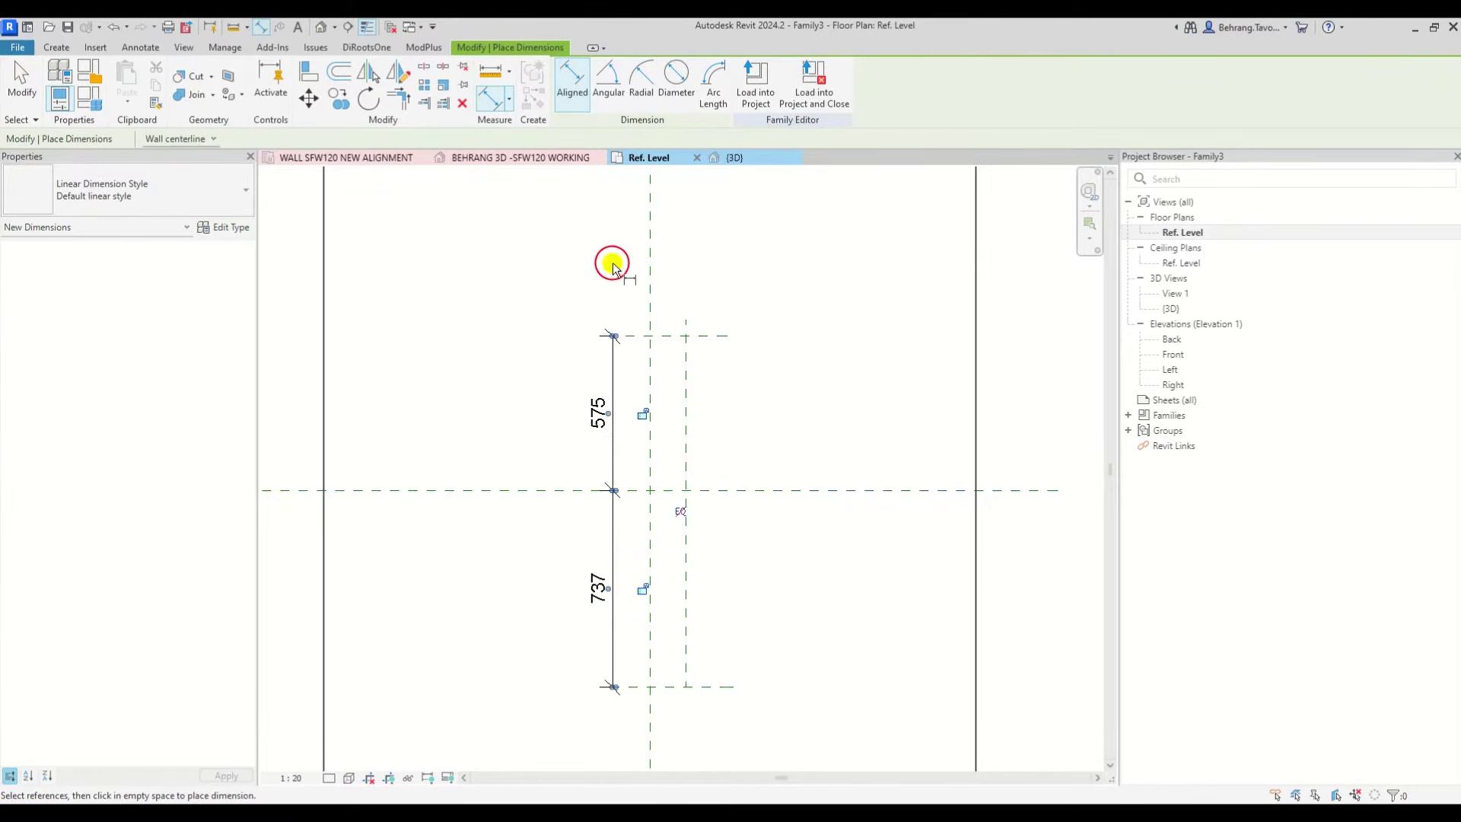
pyautogui.click(682, 512)
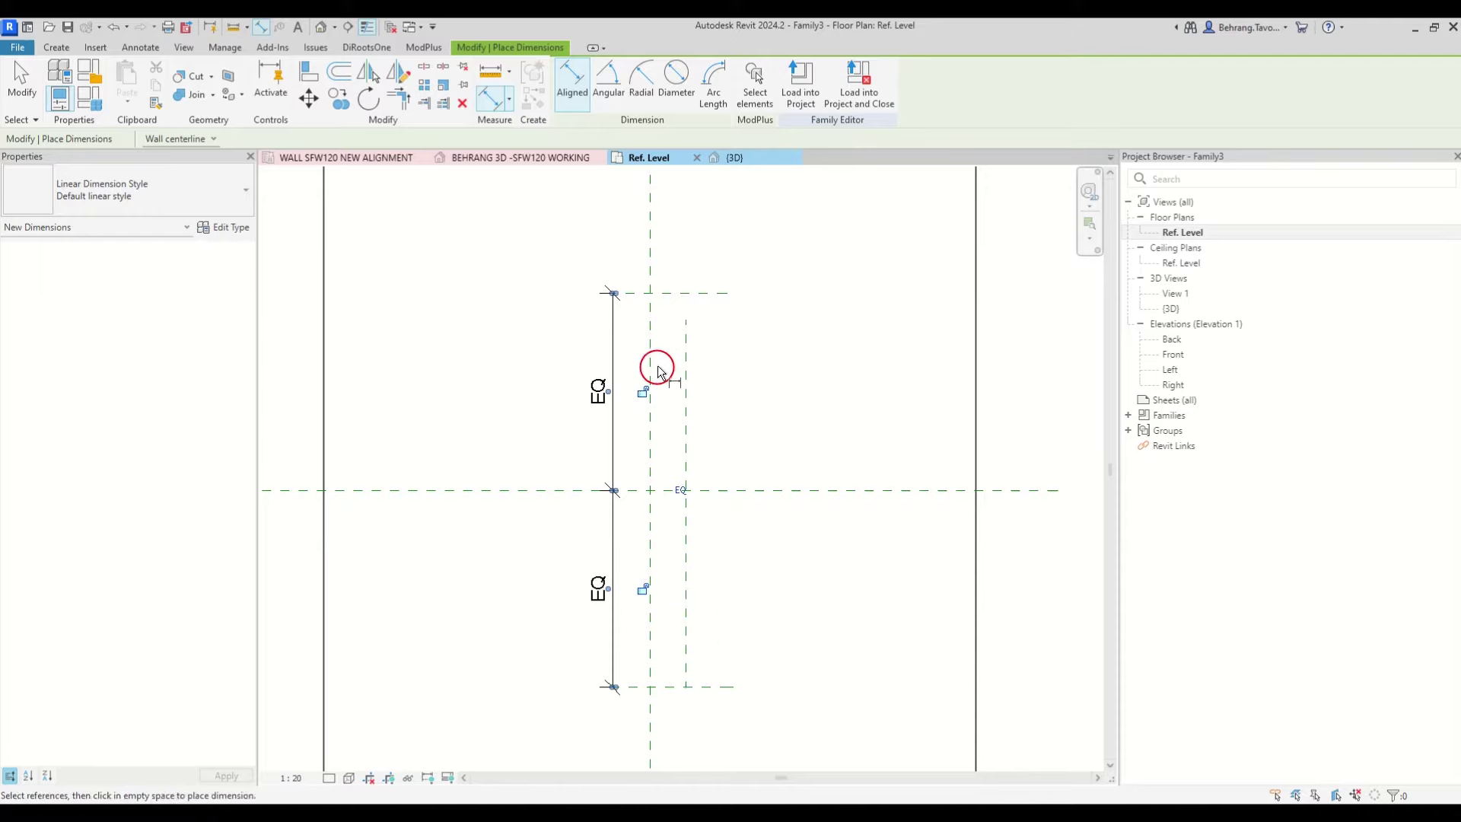
# Step: Add an aligned dimension between the vertical centre plane and the vertical reference plane beside it
pyautogui.click(649, 222)
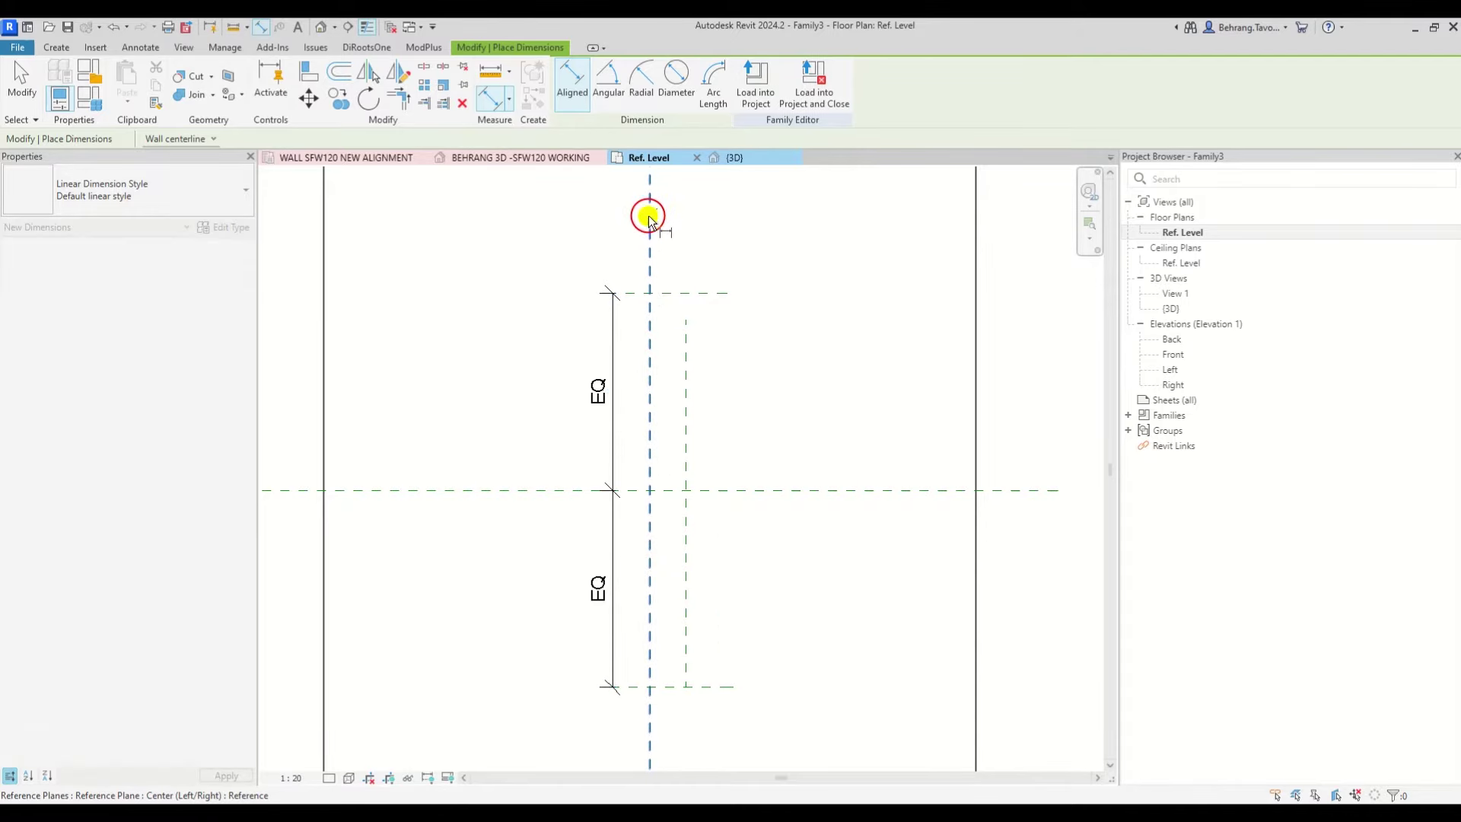
pyautogui.click(685, 352)
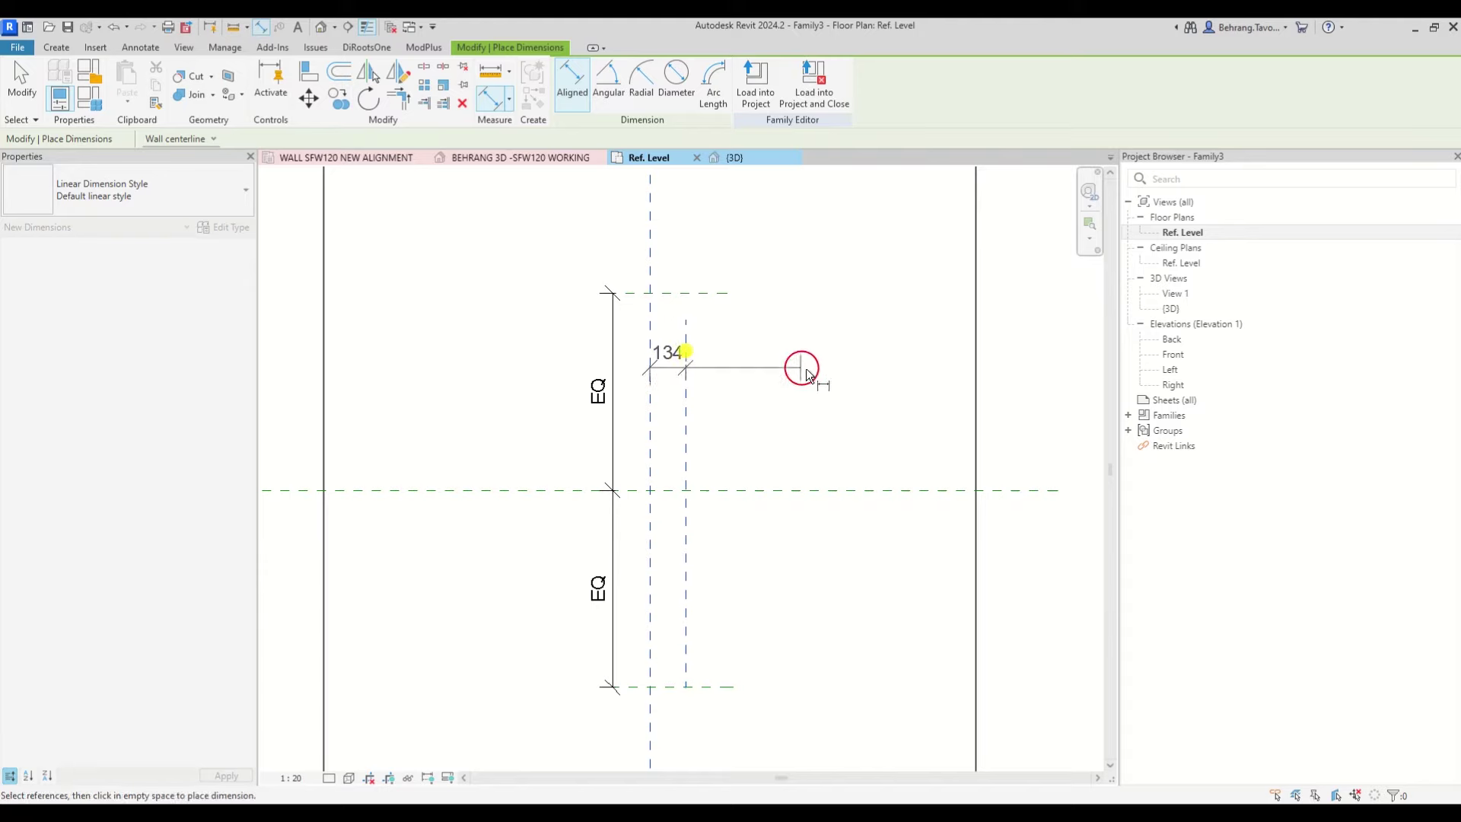
pyautogui.click(870, 375)
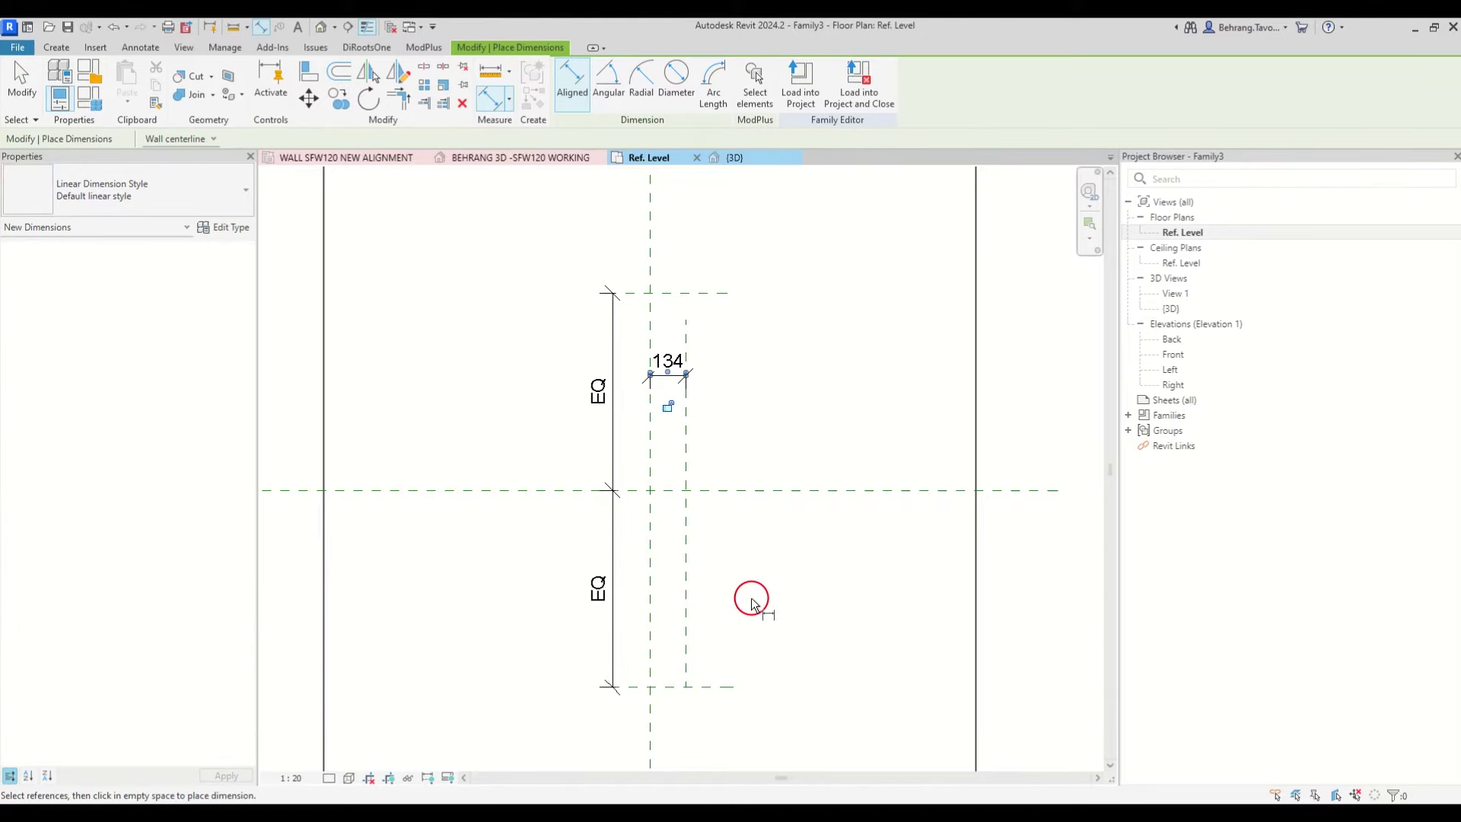
pyautogui.press('Escape')
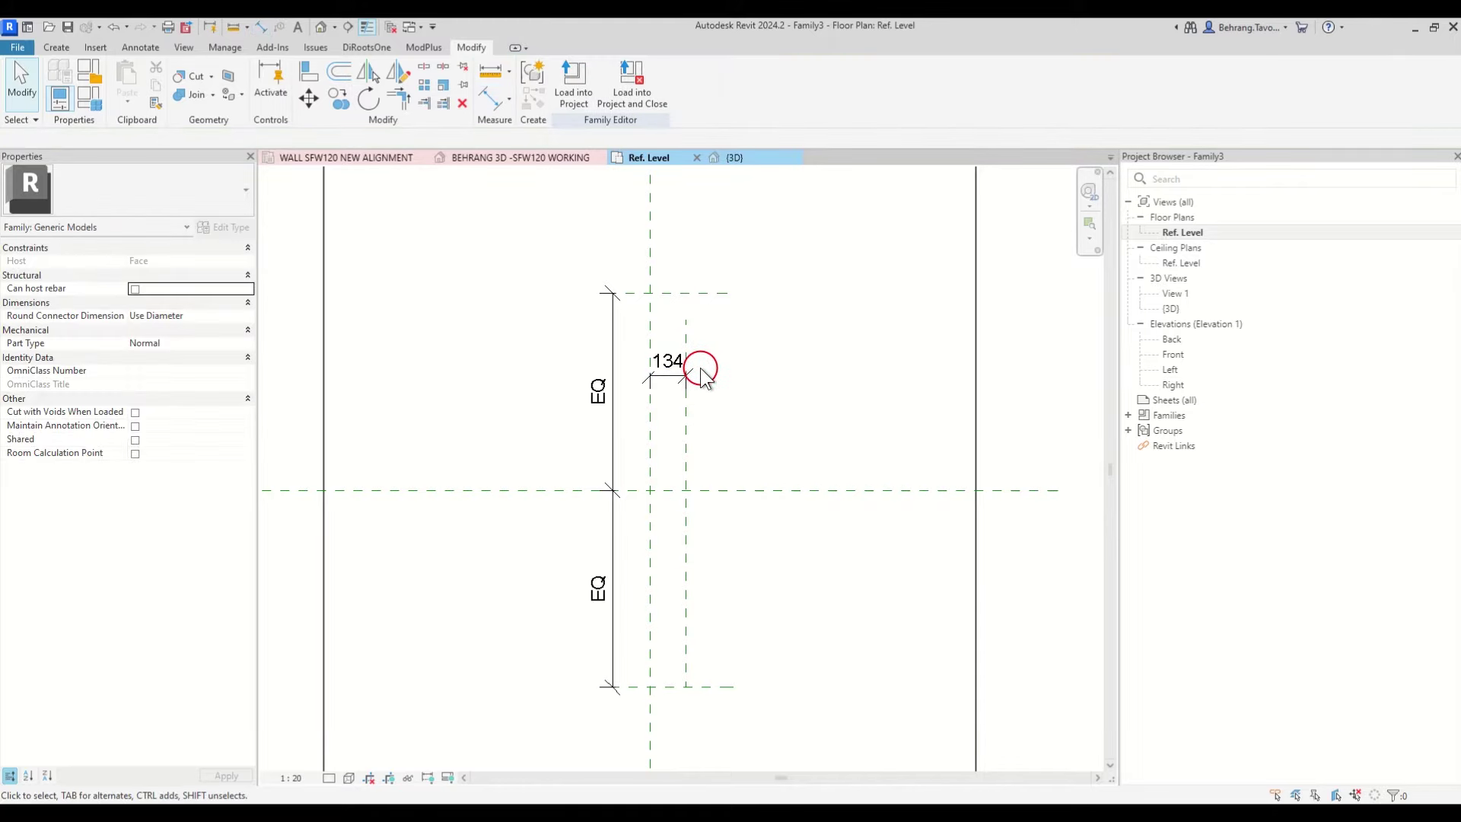
# Step: Label the dimension between the two vertical planes with a new instance family parameter named W
pyautogui.click(672, 363)
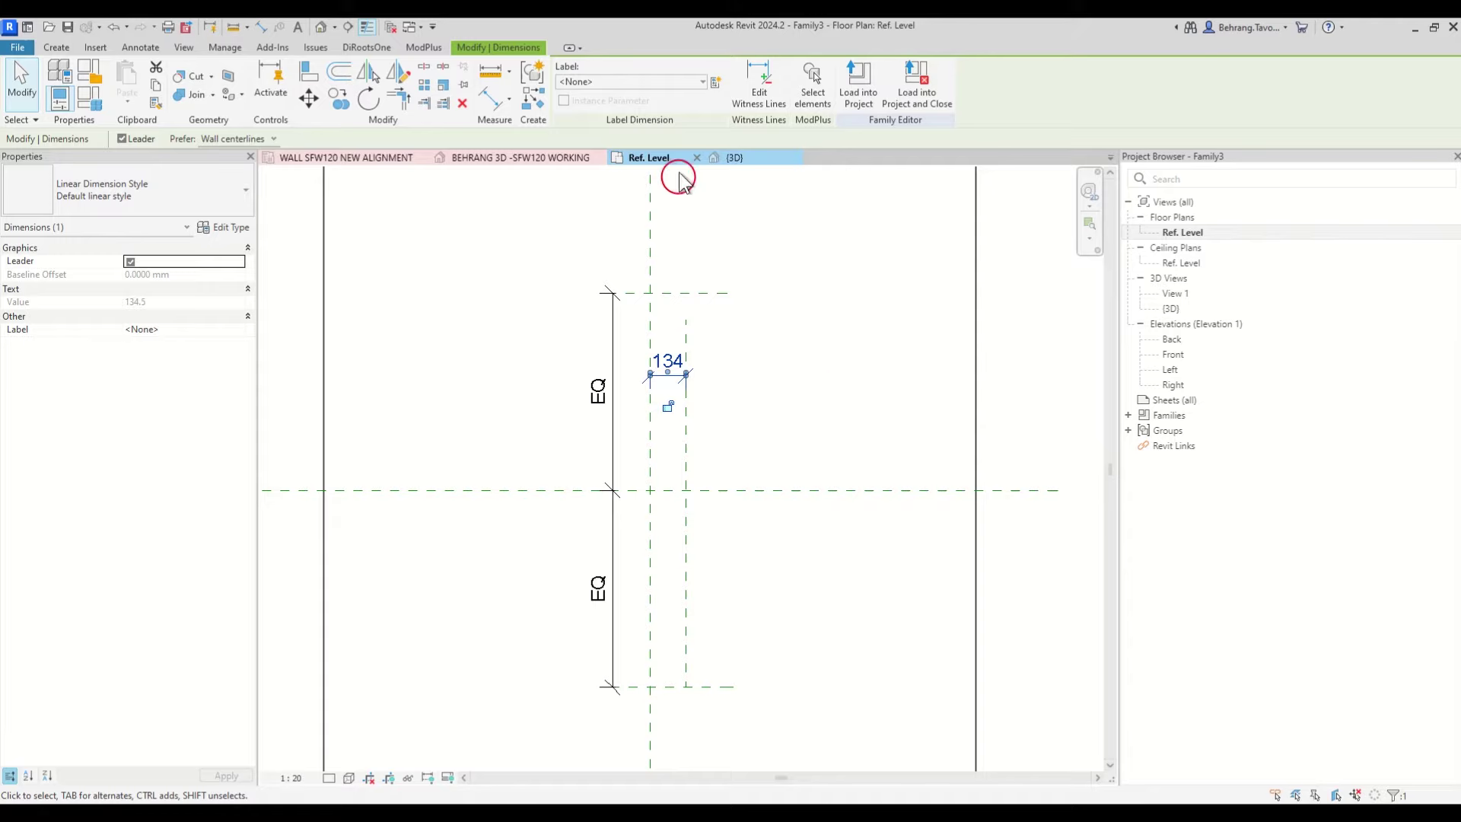
pyautogui.click(716, 82)
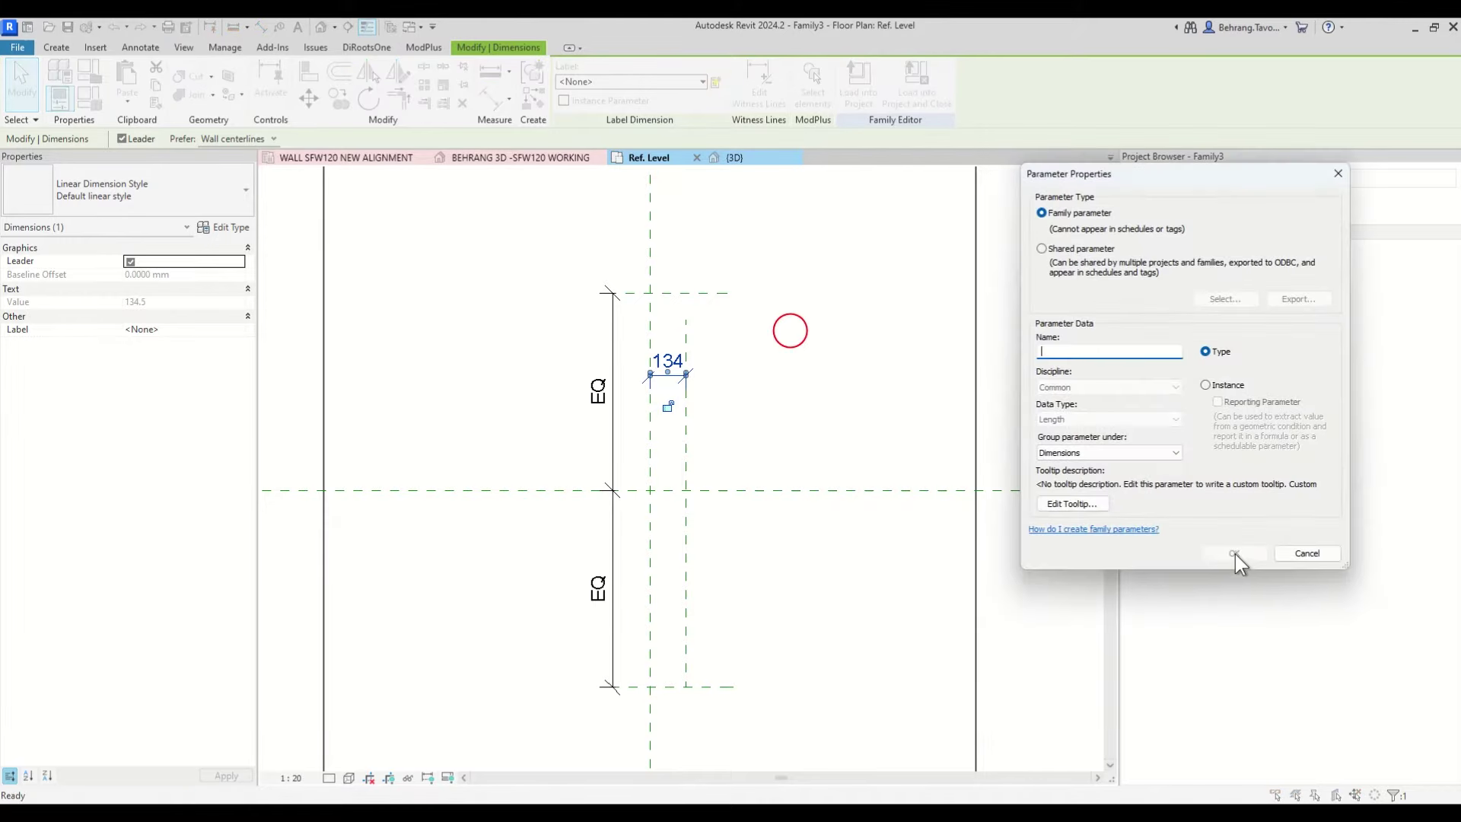
pyautogui.click(1206, 386)
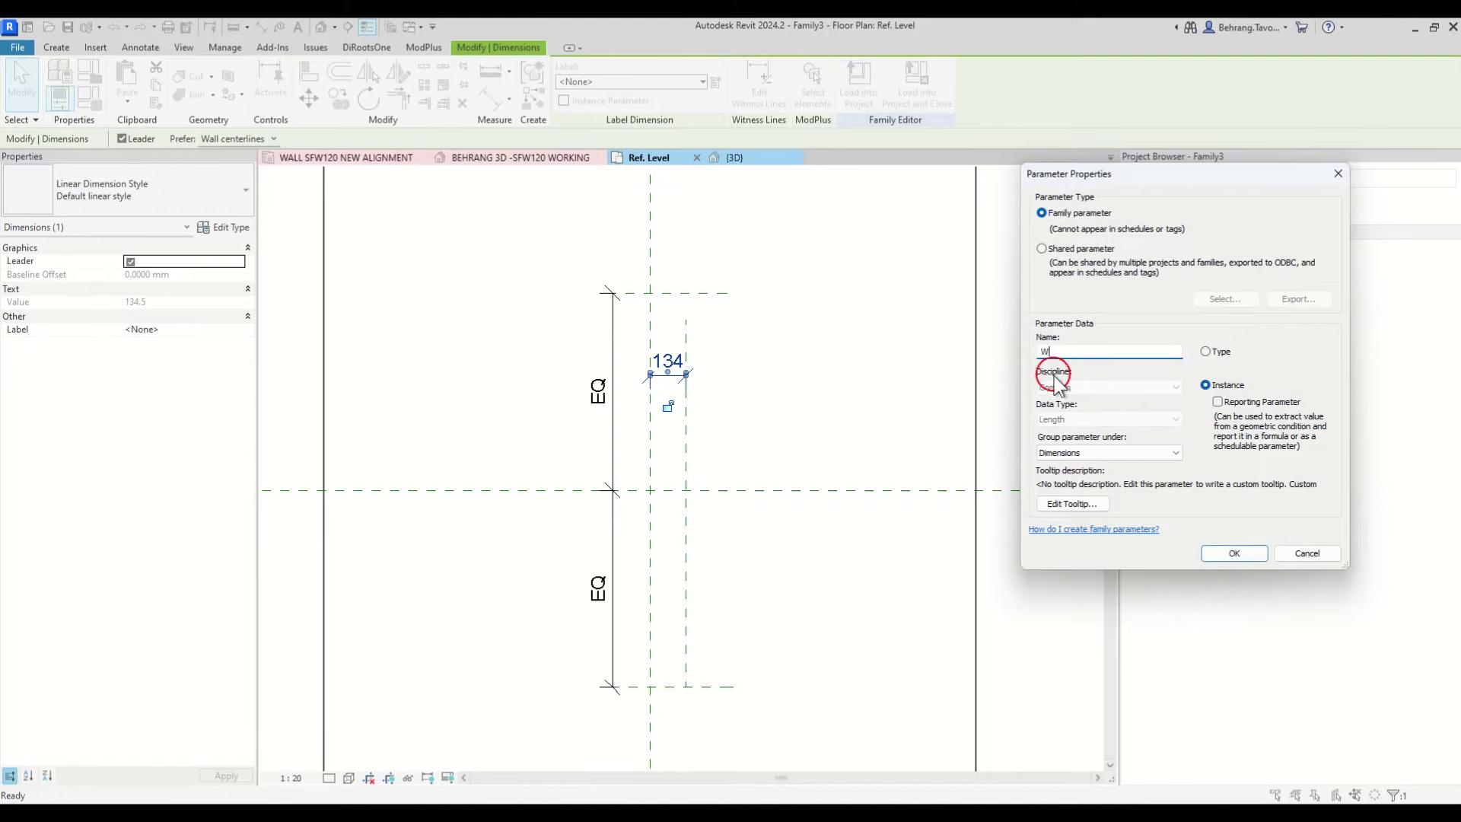
pyautogui.click(1233, 553)
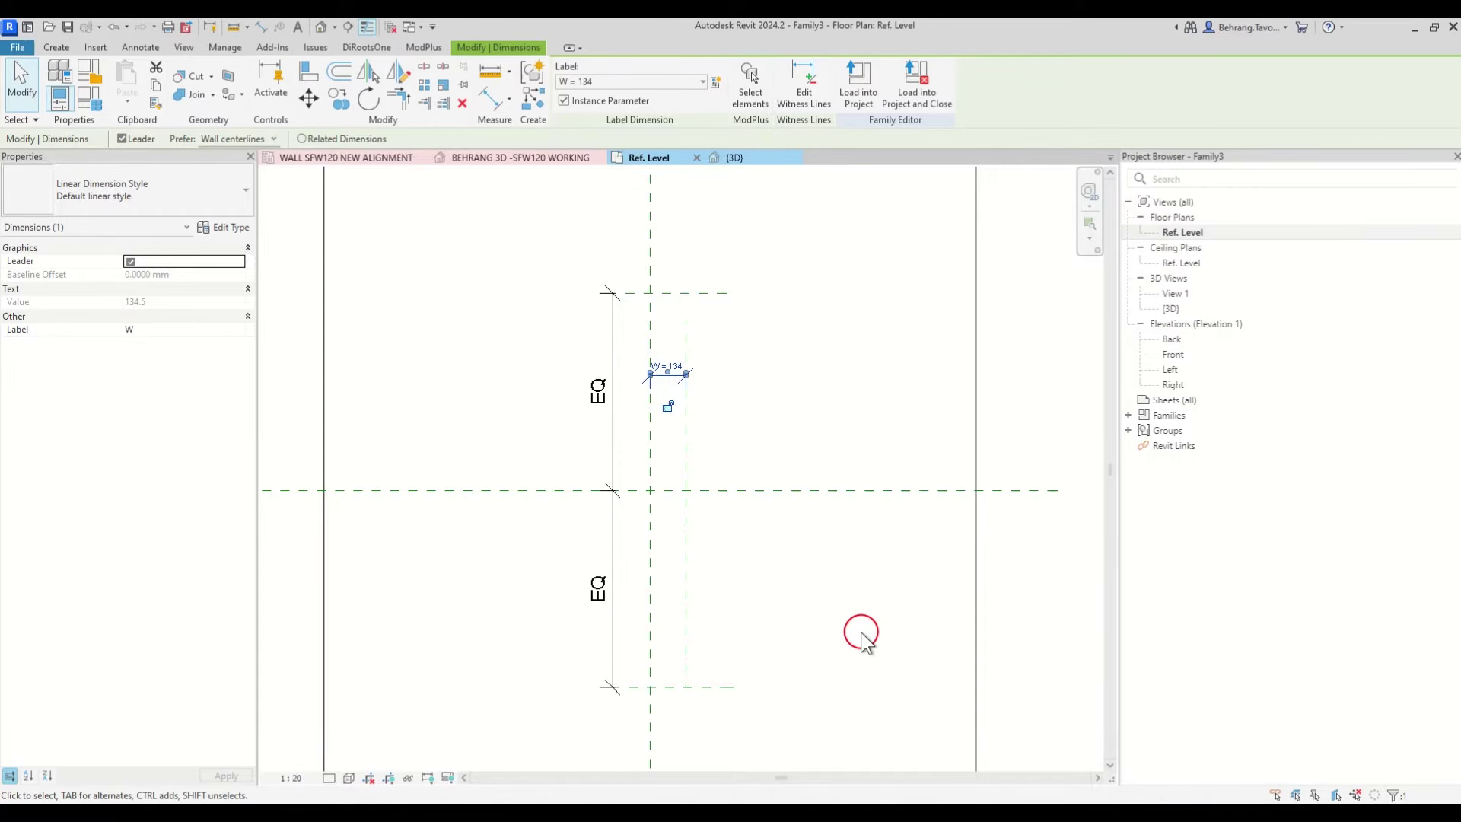
pyautogui.click(861, 631)
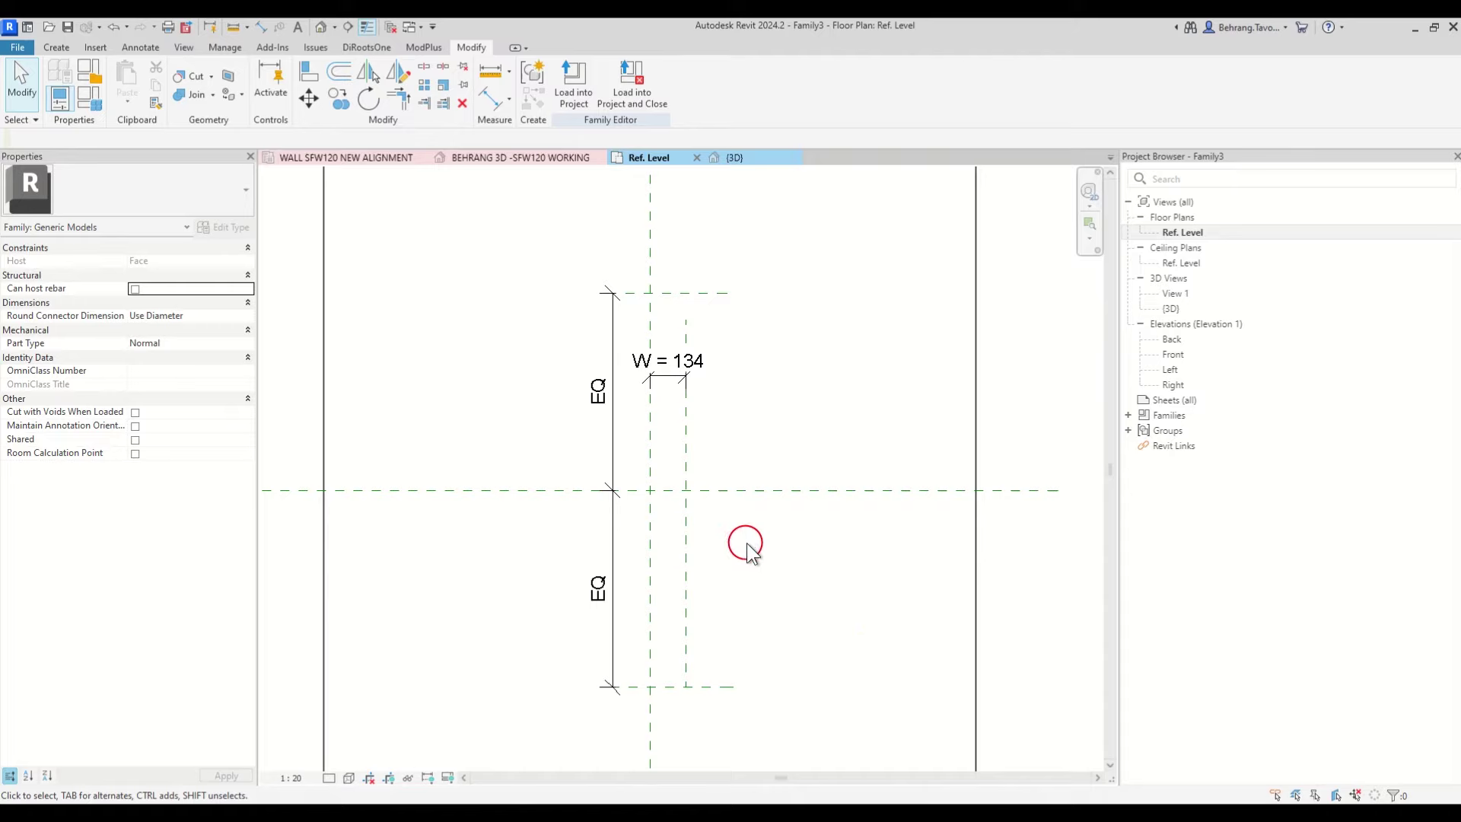
# Step: Add an overall aligned dimension between the lower and upper horizontal reference planes, outside the equality dimension
pyautogui.press('d')
pyautogui.press('i')
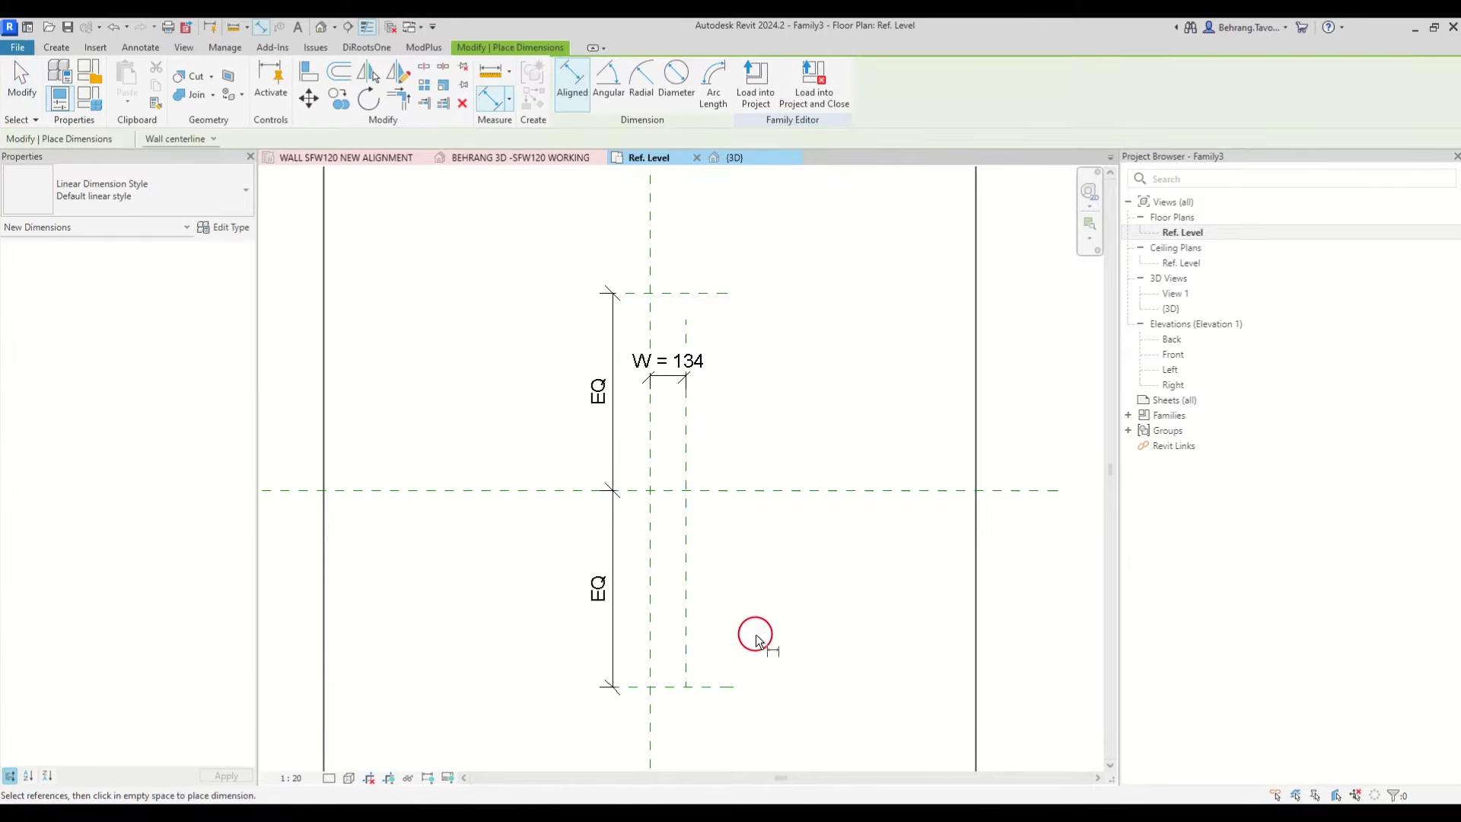
pyautogui.click(727, 689)
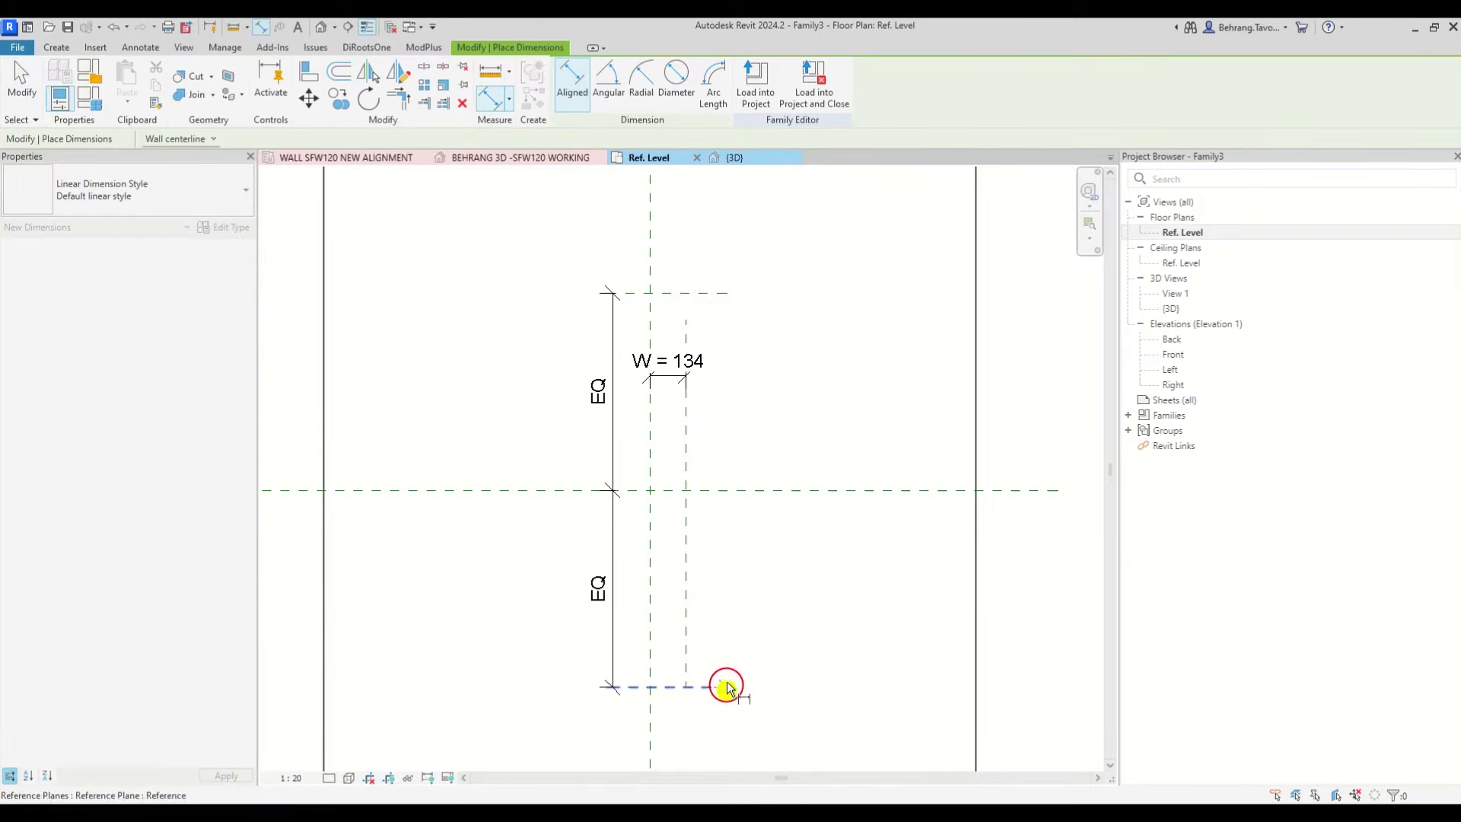
pyautogui.click(729, 294)
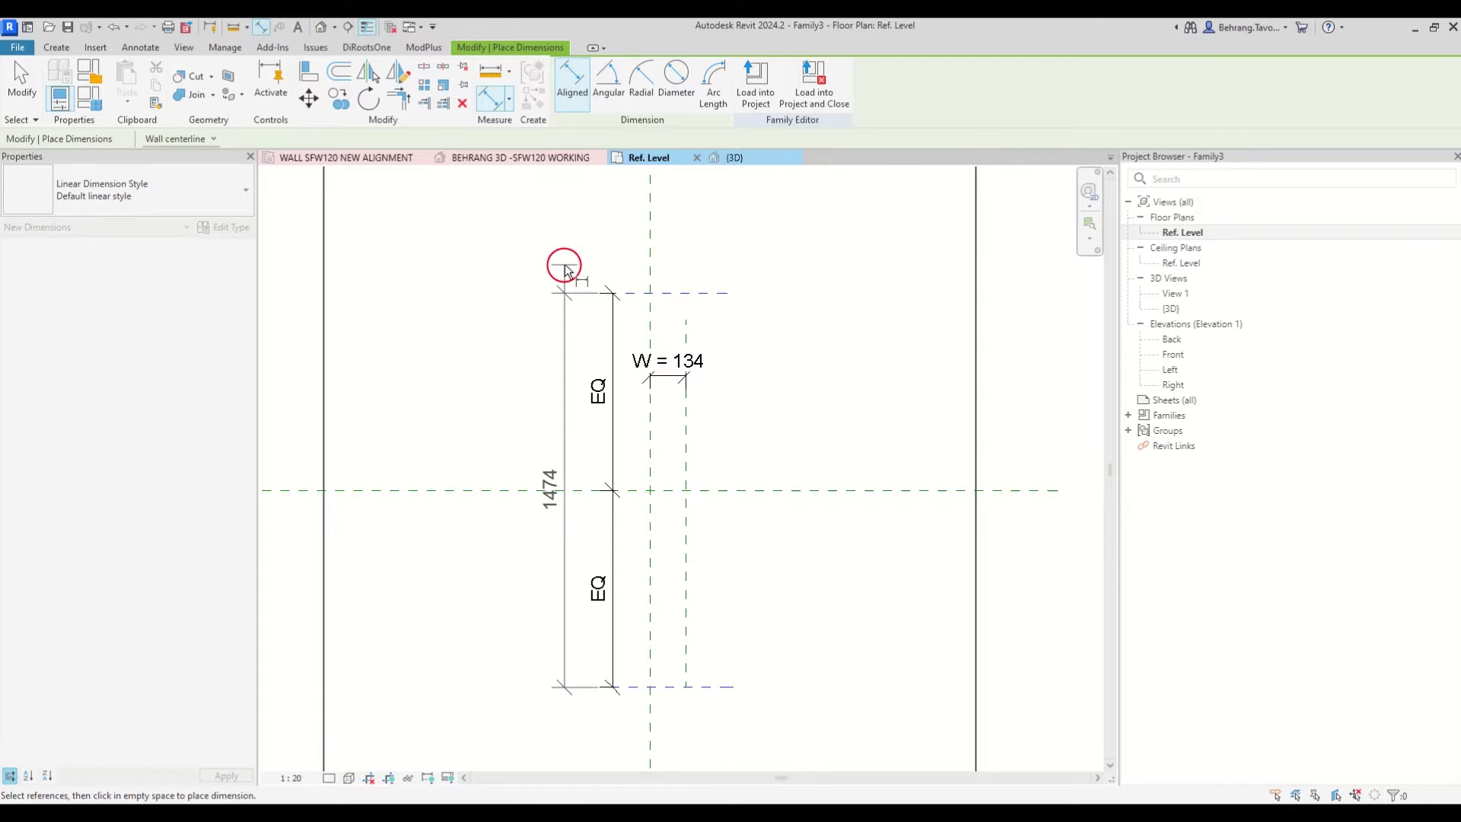
pyautogui.click(564, 268)
pyautogui.press('Escape')
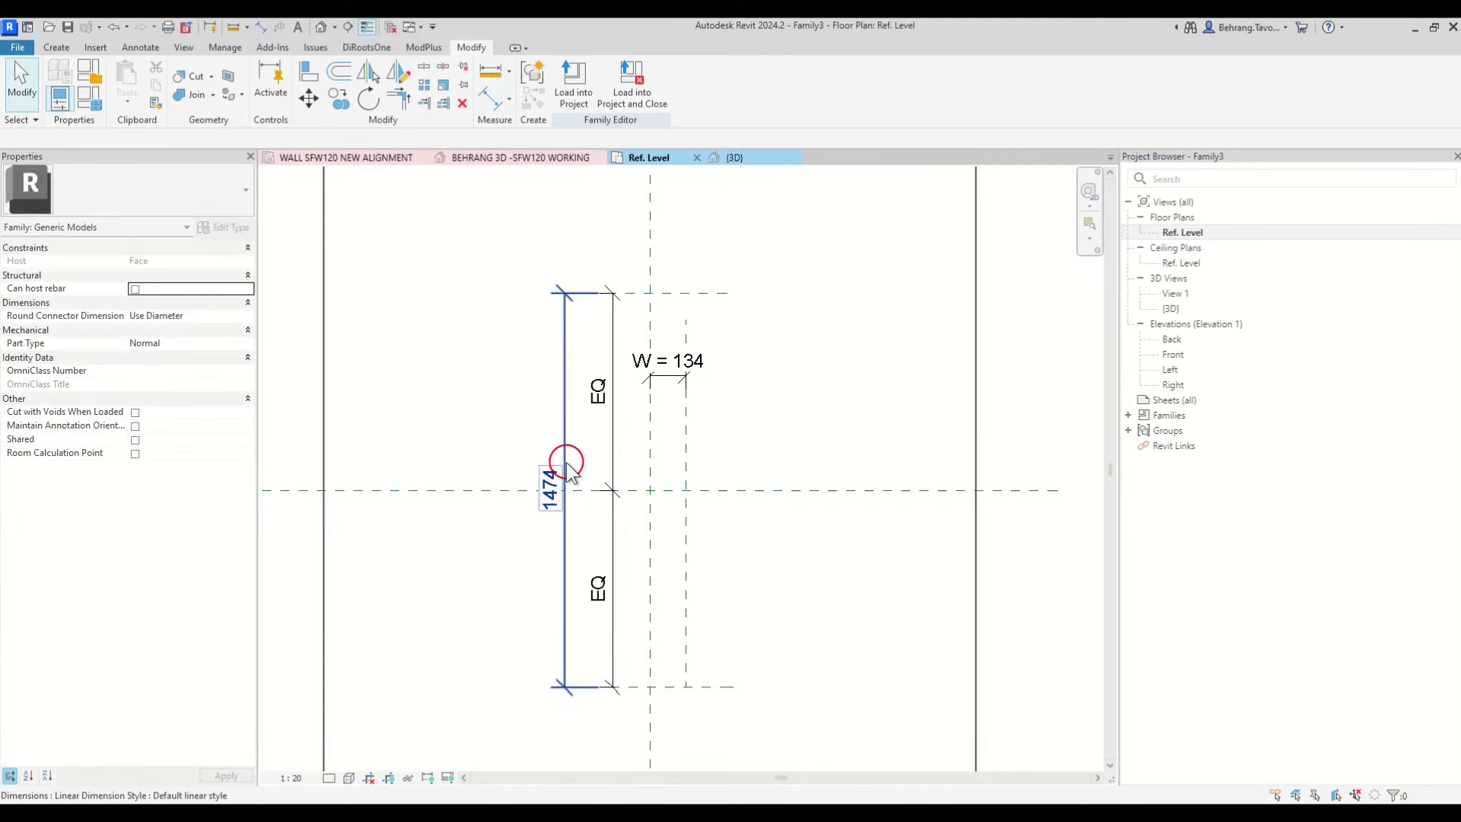
# Step: Label the overall vertical dimension with a new instance family parameter named H
pyautogui.click(567, 465)
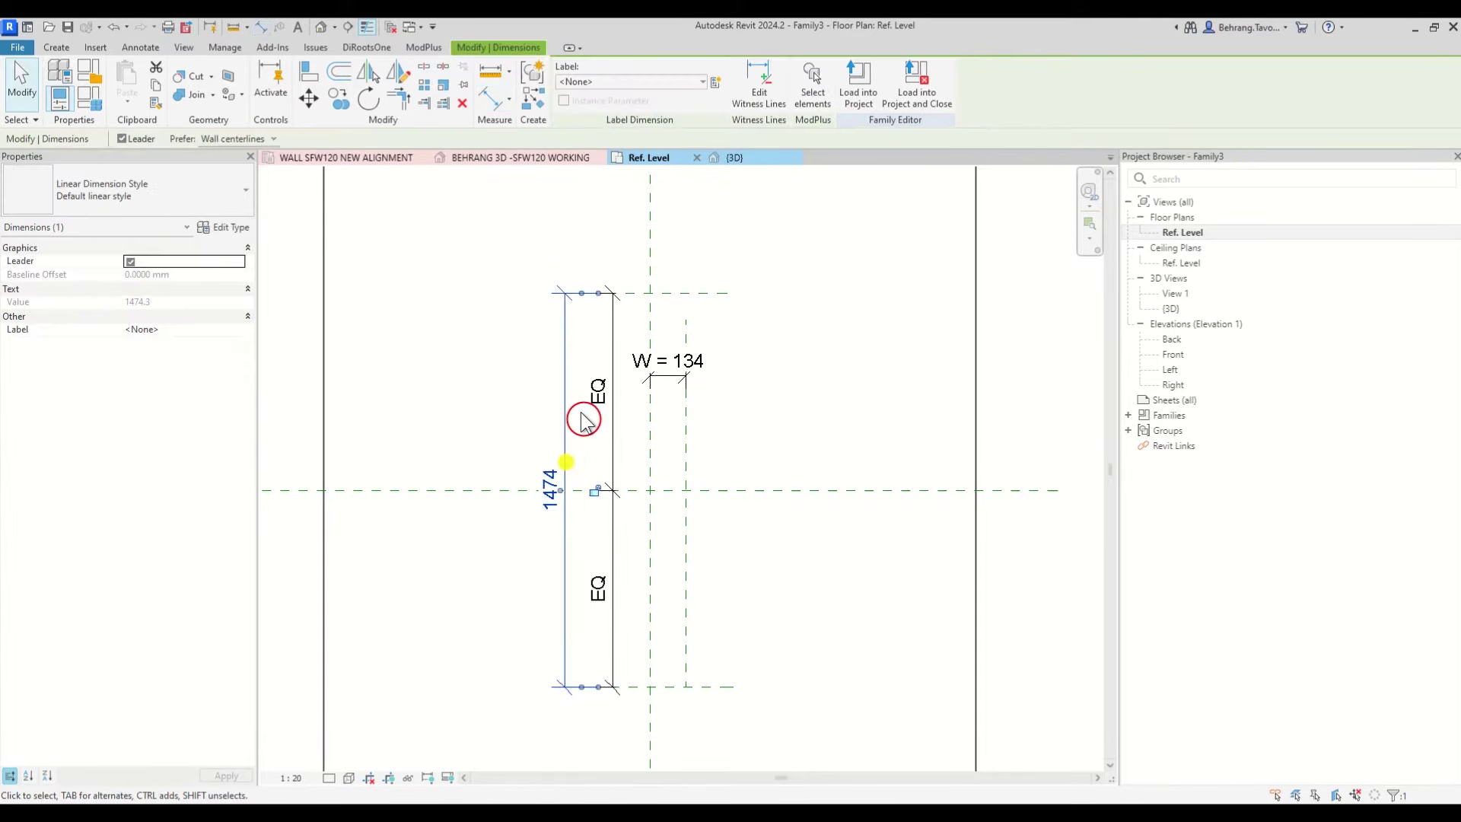
pyautogui.click(719, 85)
pyautogui.click(1206, 385)
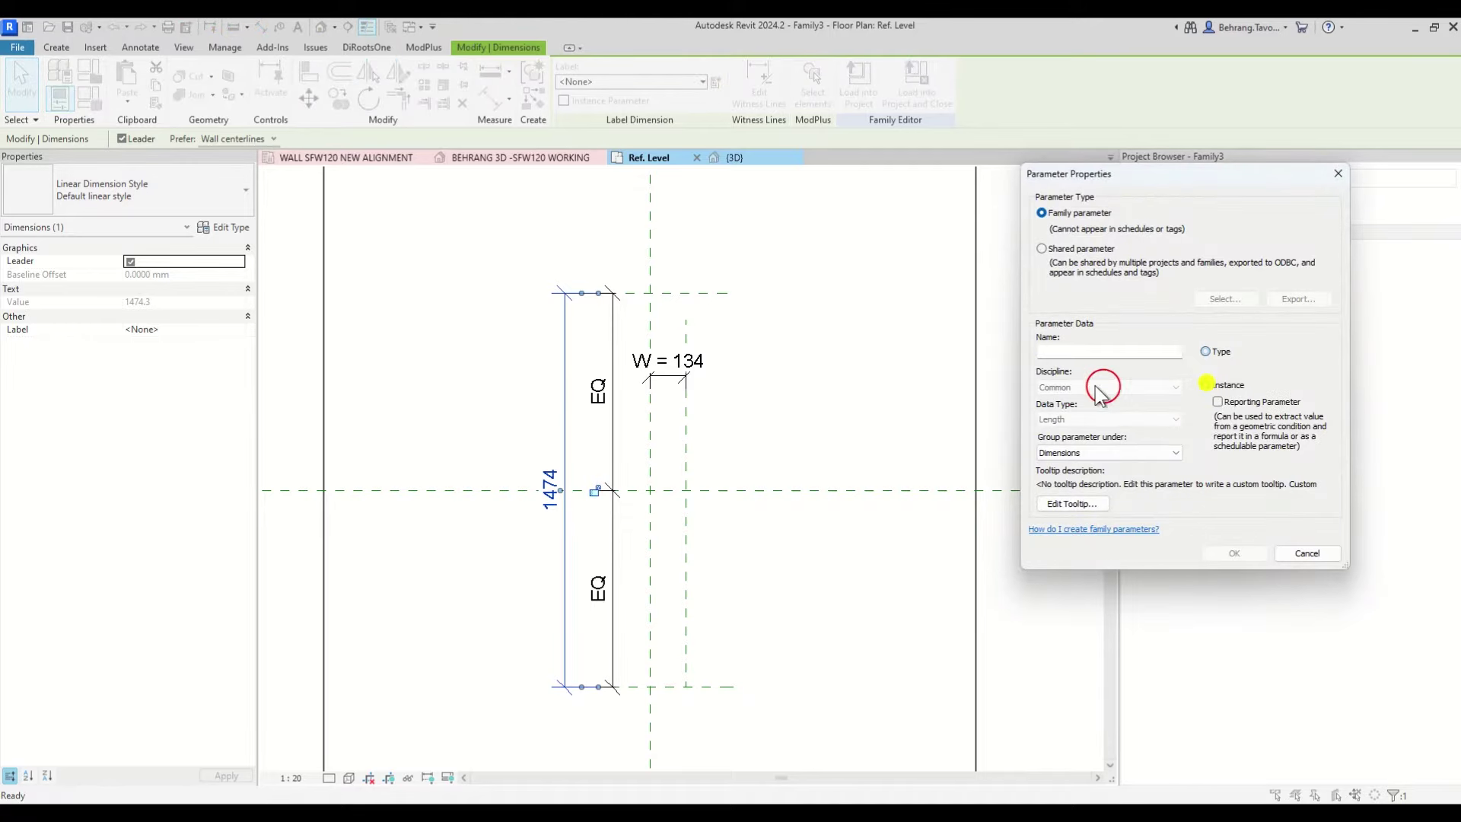
pyautogui.click(1071, 352)
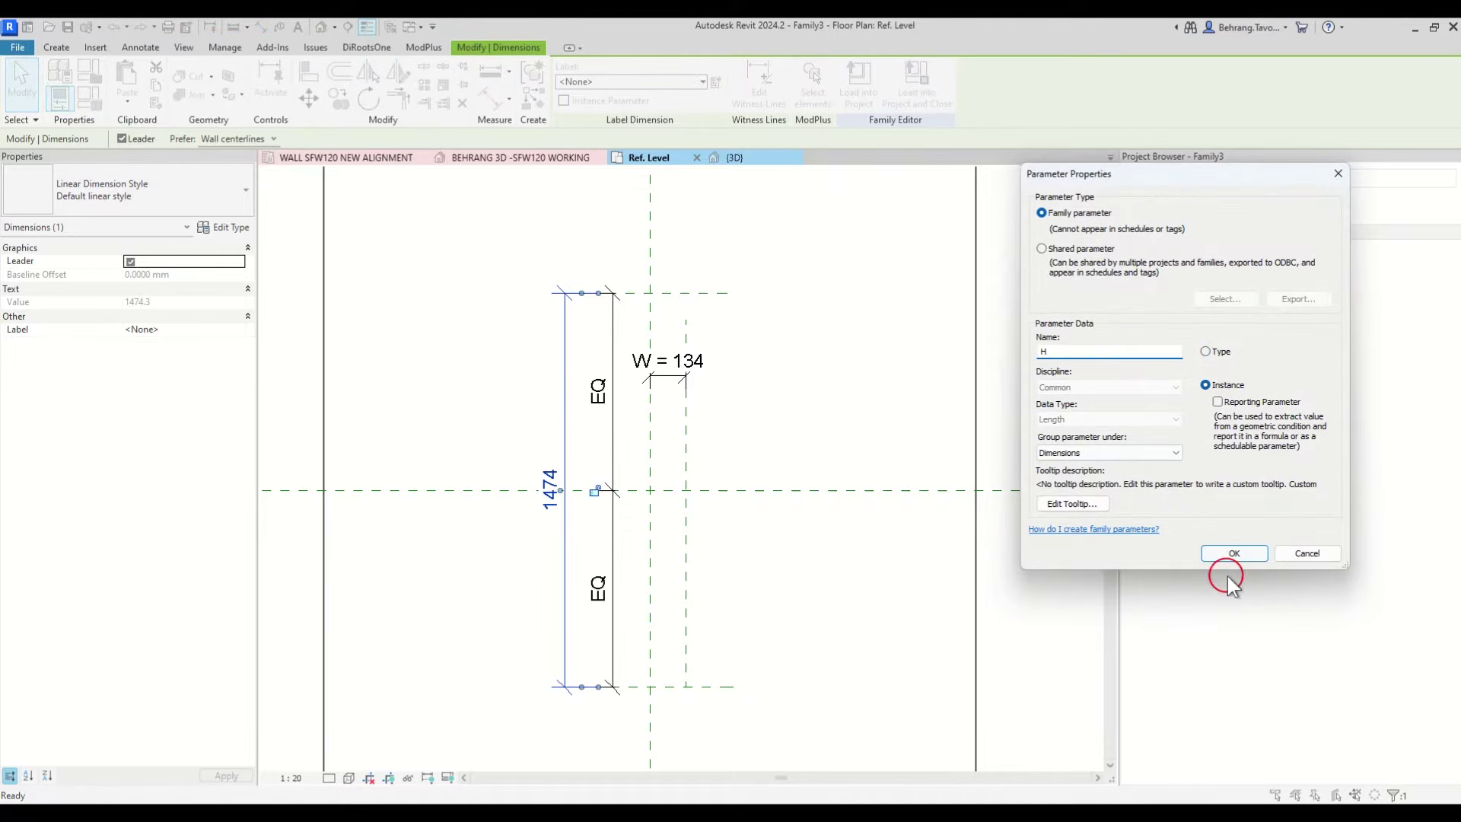
pyautogui.click(1232, 554)
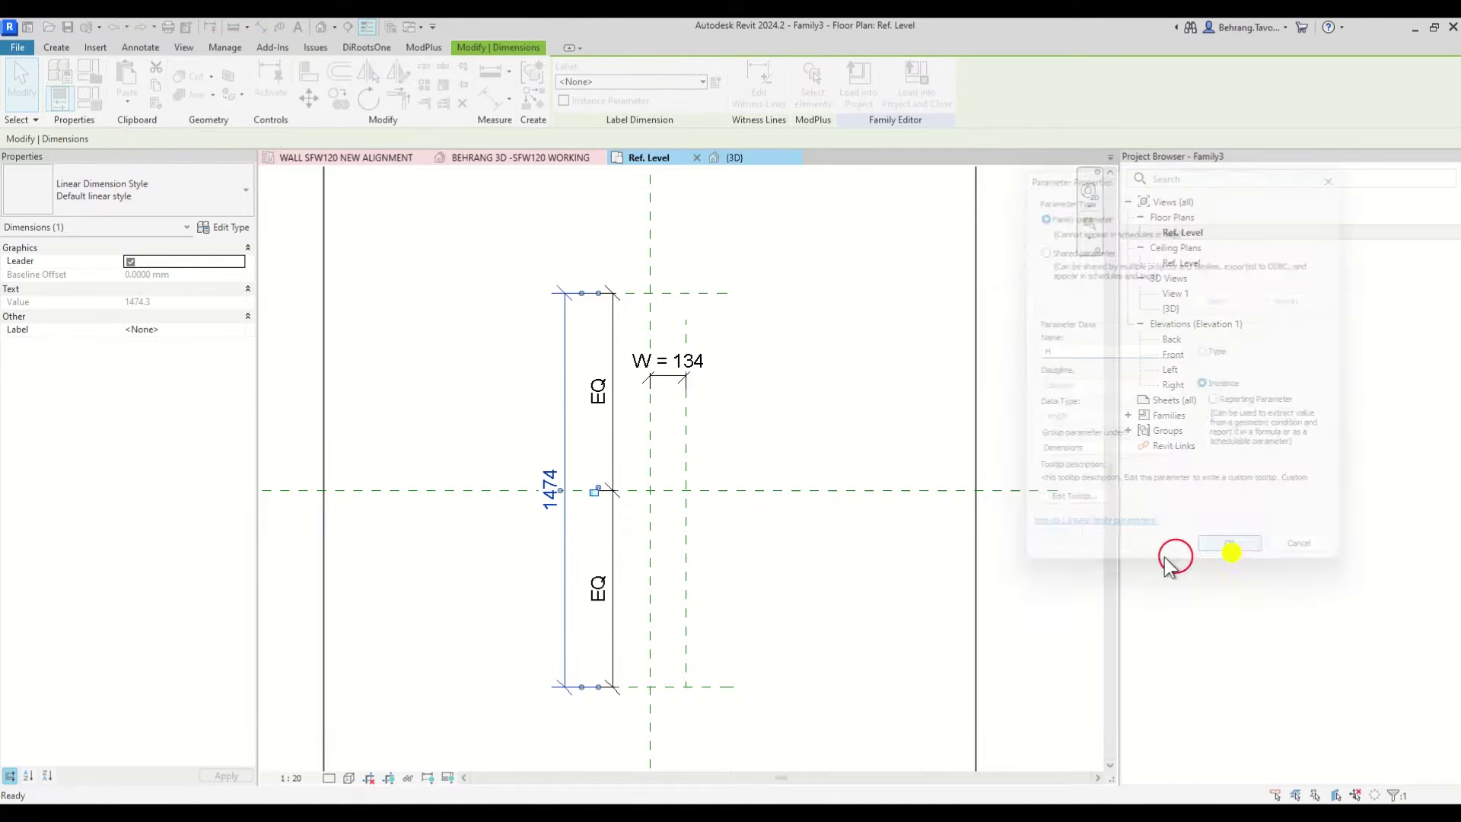
pyautogui.click(865, 517)
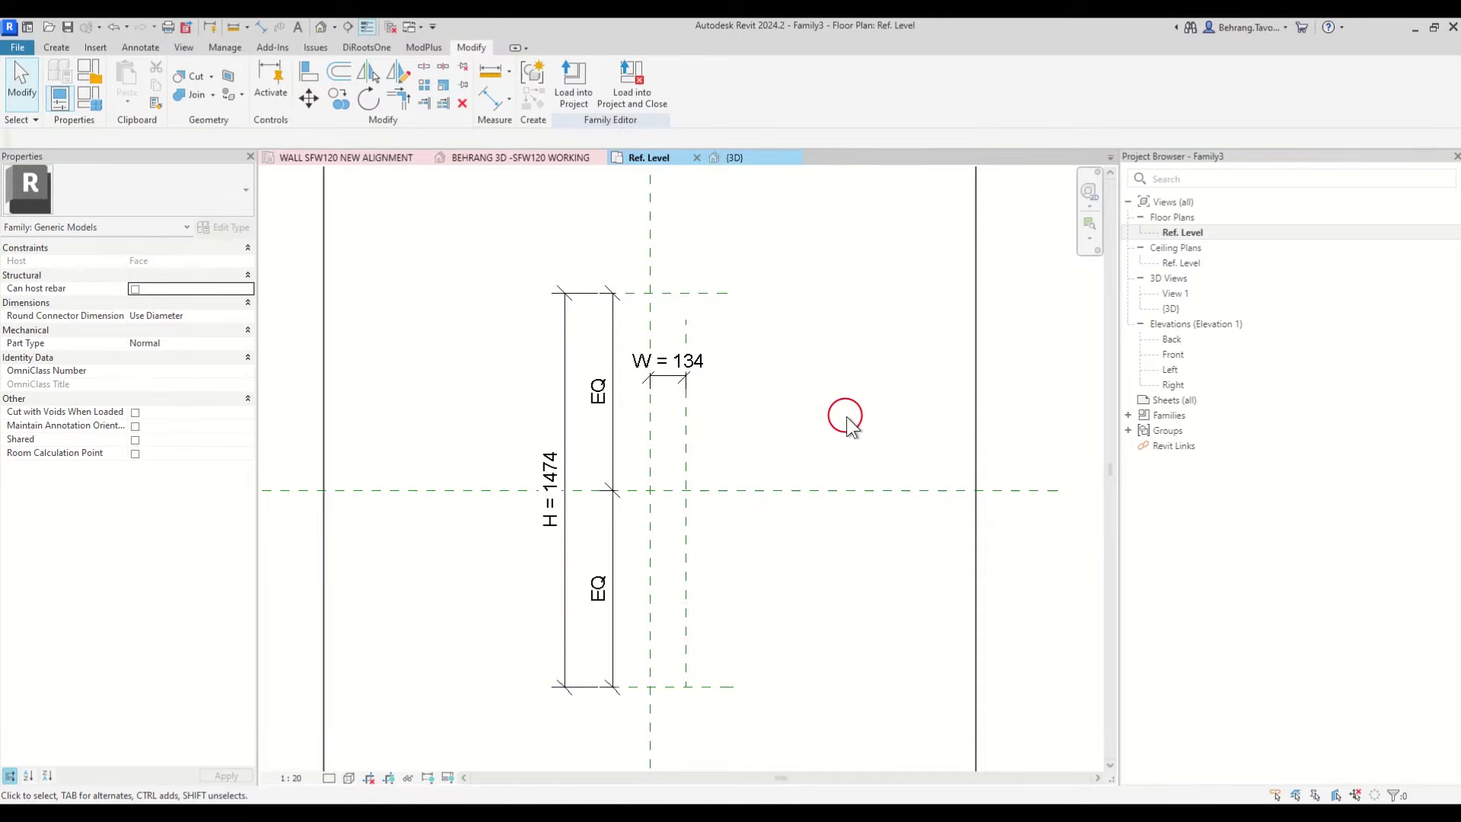
# Step: Open the Back elevation view of the family
pyautogui.scroll(-2, 810, 411)
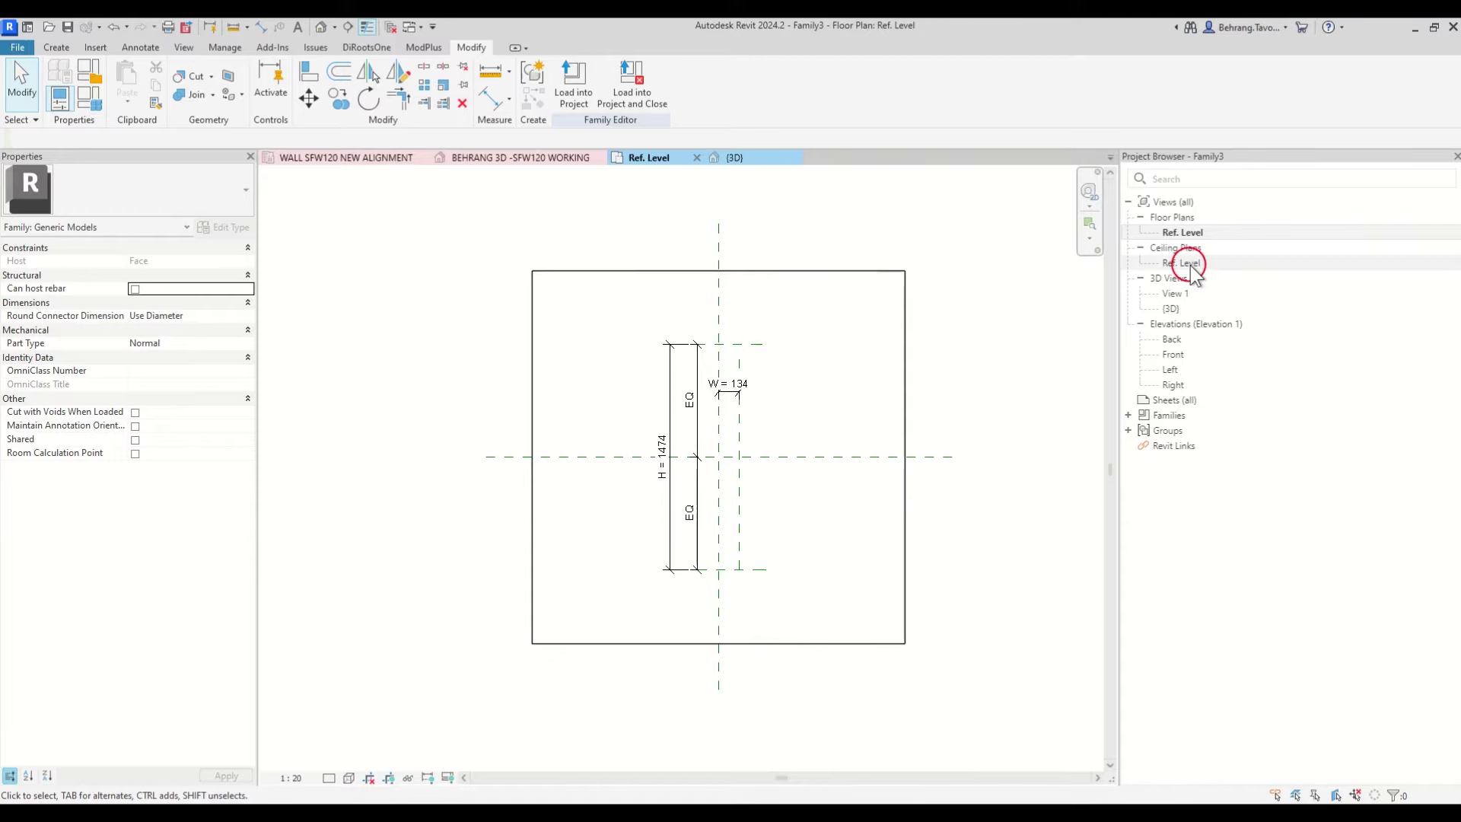
pyautogui.doubleClick(1175, 340)
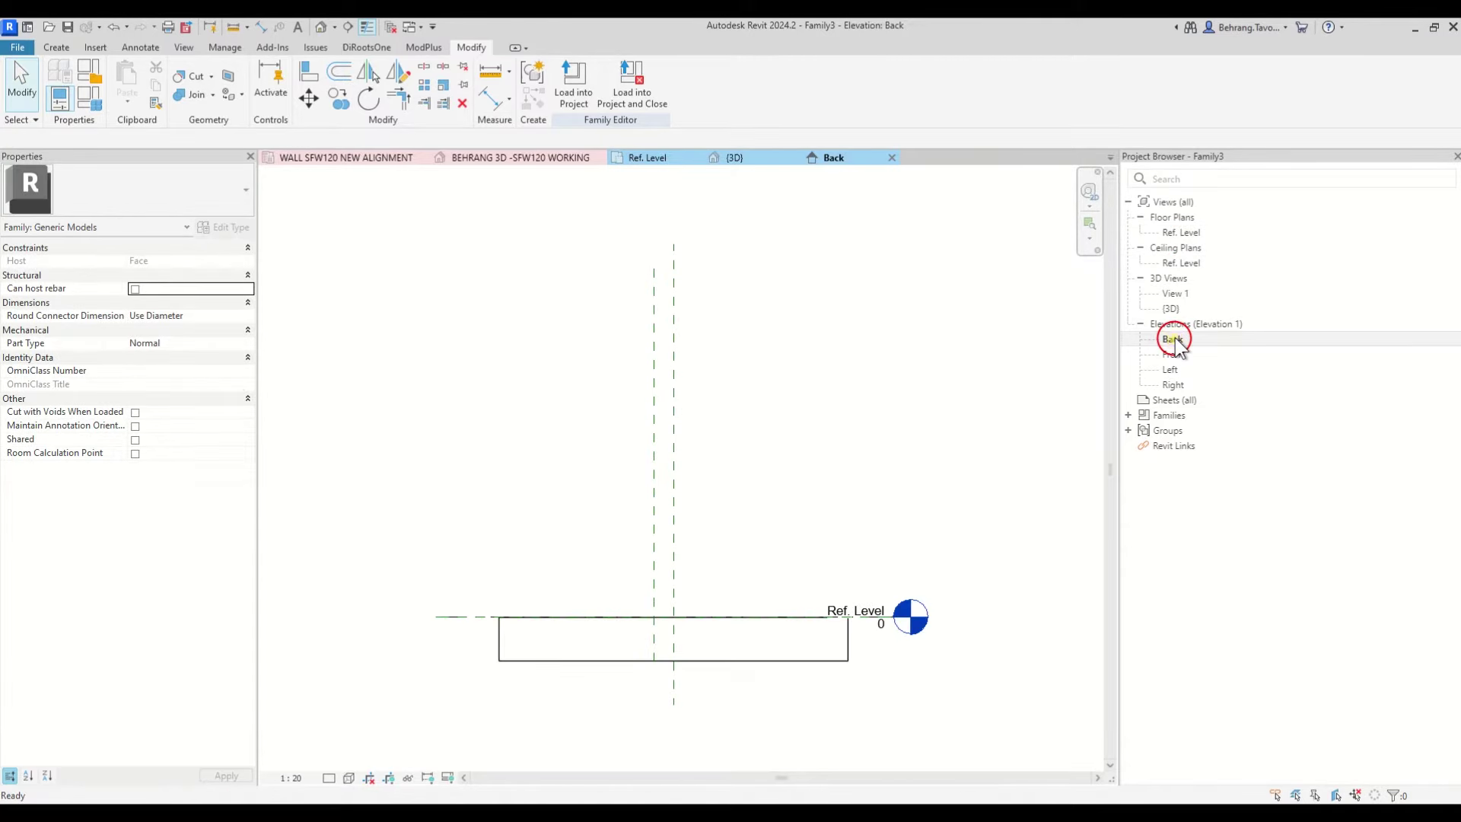
pyautogui.scroll(2, 669, 510)
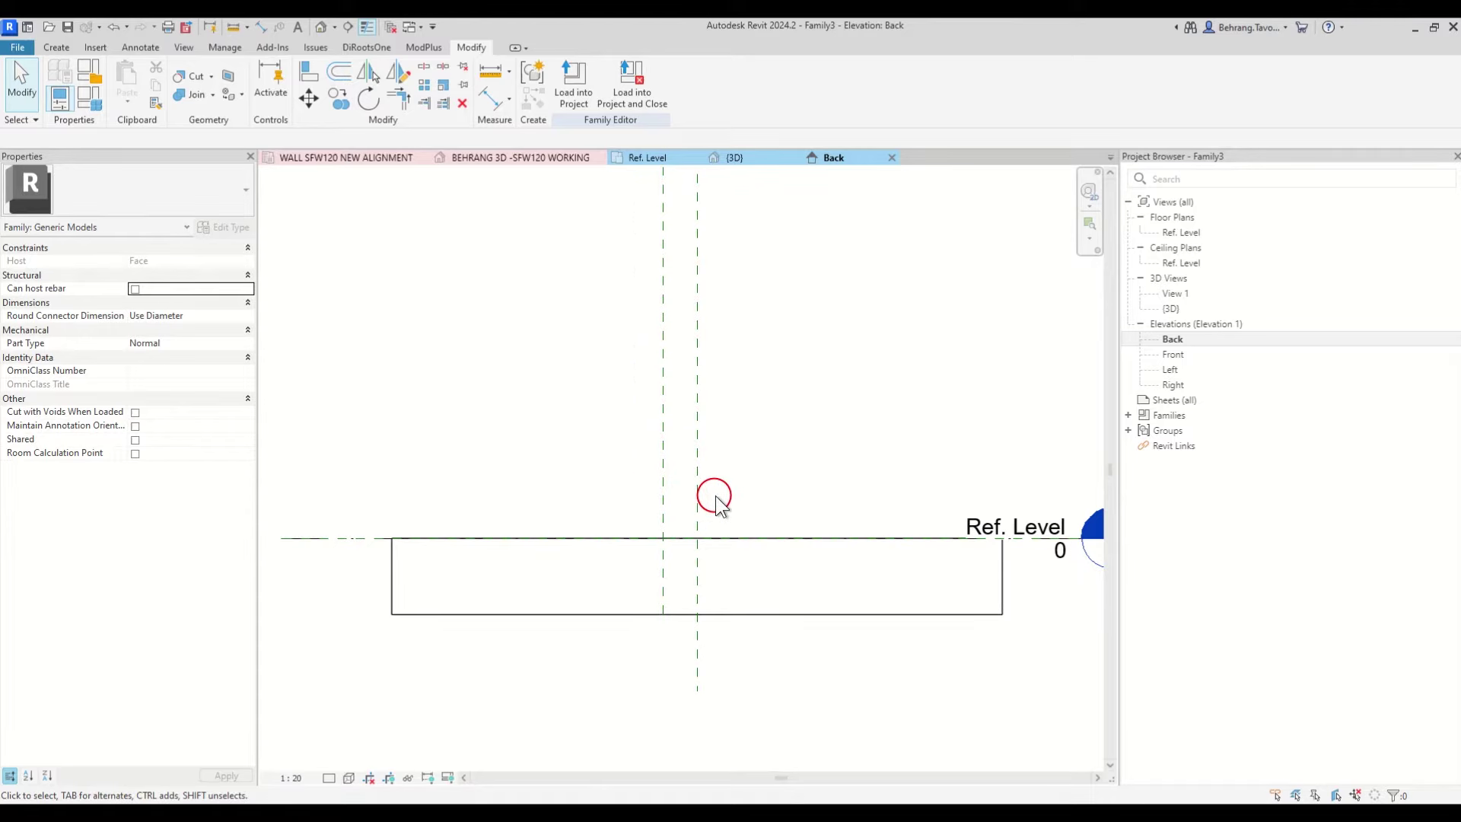
pyautogui.press('d')
pyautogui.press('i')
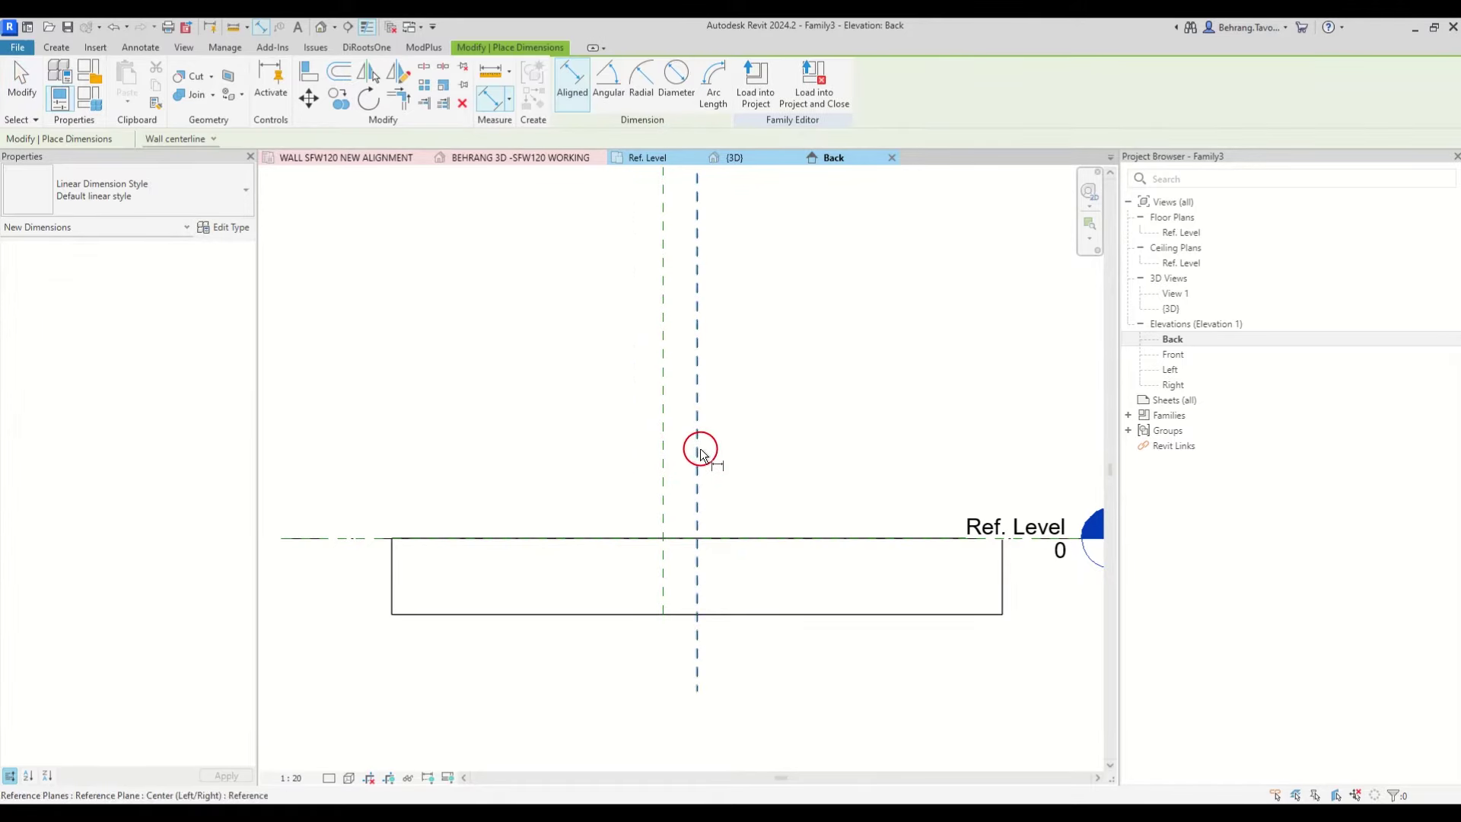
pyautogui.click(700, 455)
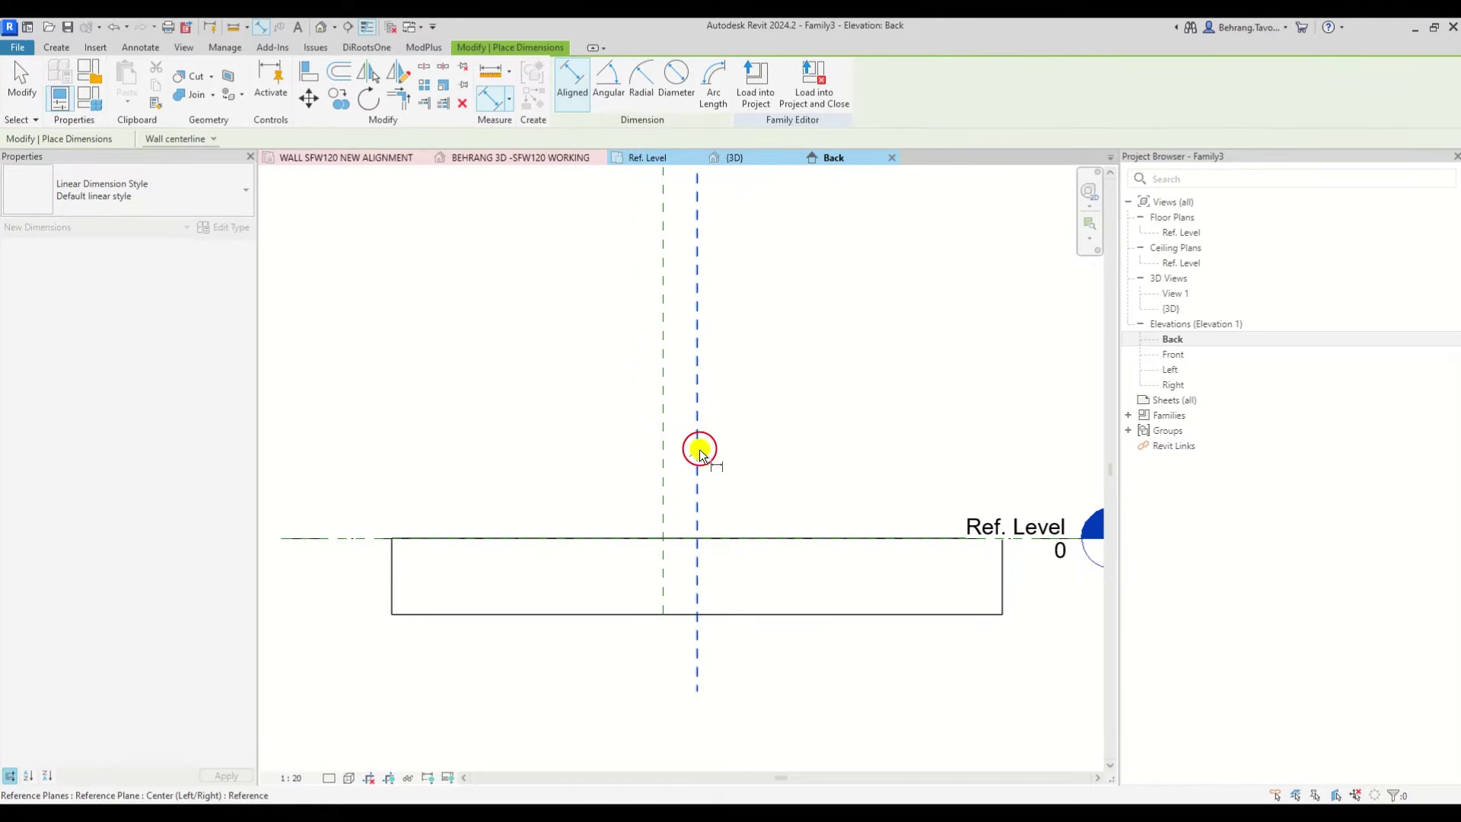
pyautogui.click(664, 475)
pyautogui.press('Escape')
pyautogui.press('Escape')
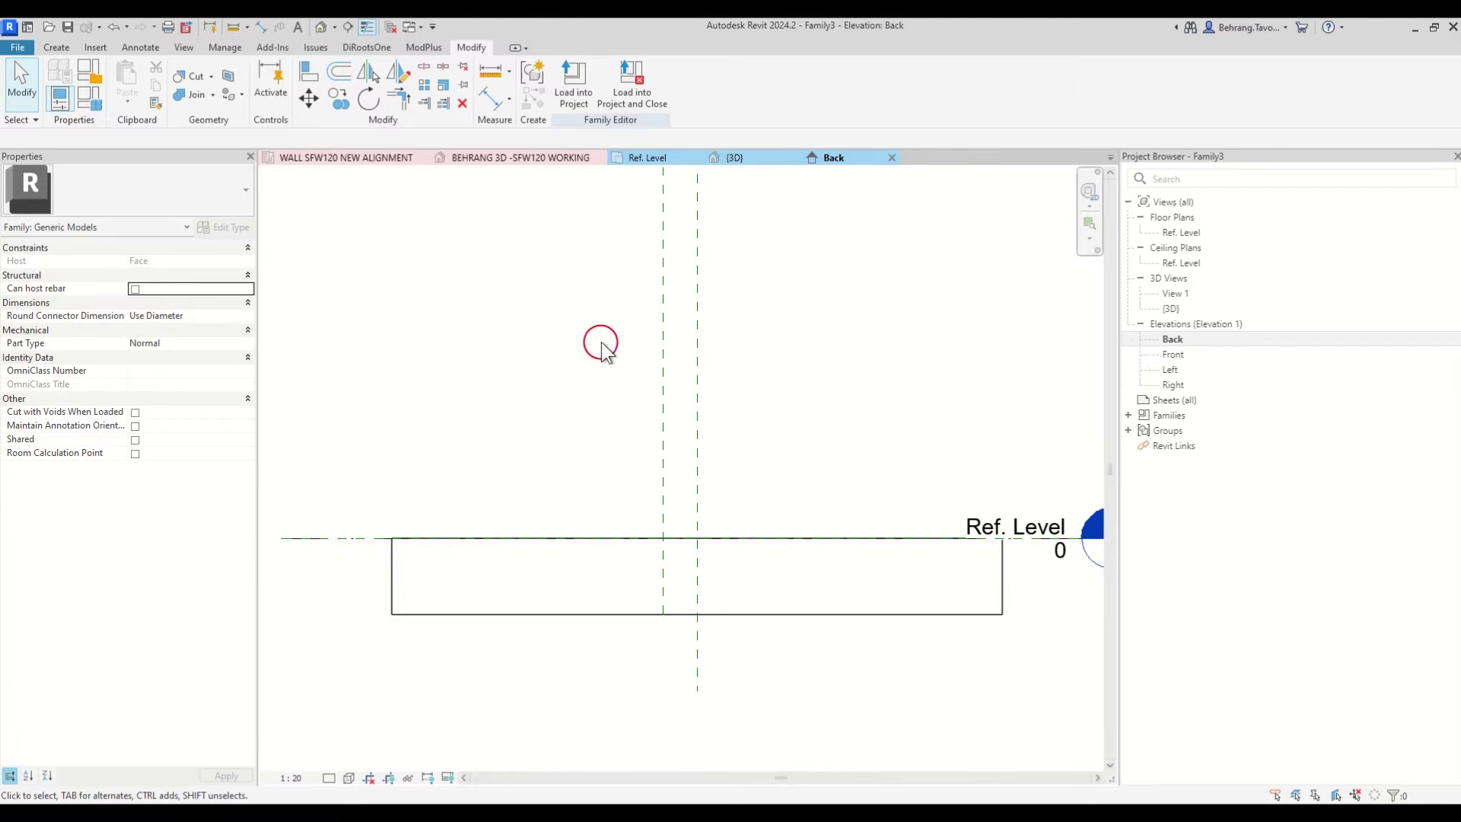
# Step: Place a short horizontal reference plane inside the host block, slightly below Ref. Level, crossing both vertical planes
pyautogui.press('r')
pyautogui.press('p')
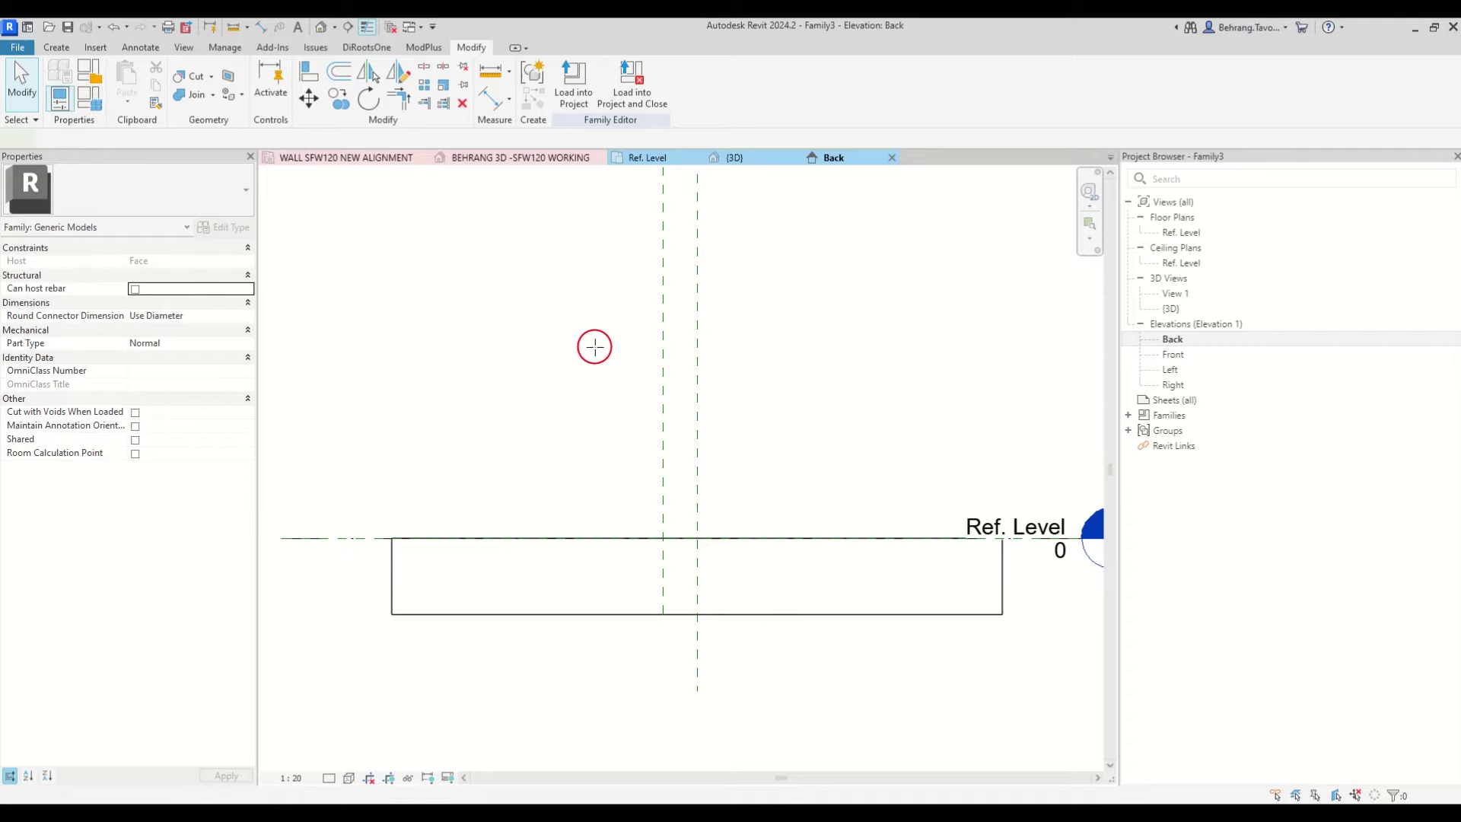
pyautogui.click(622, 559)
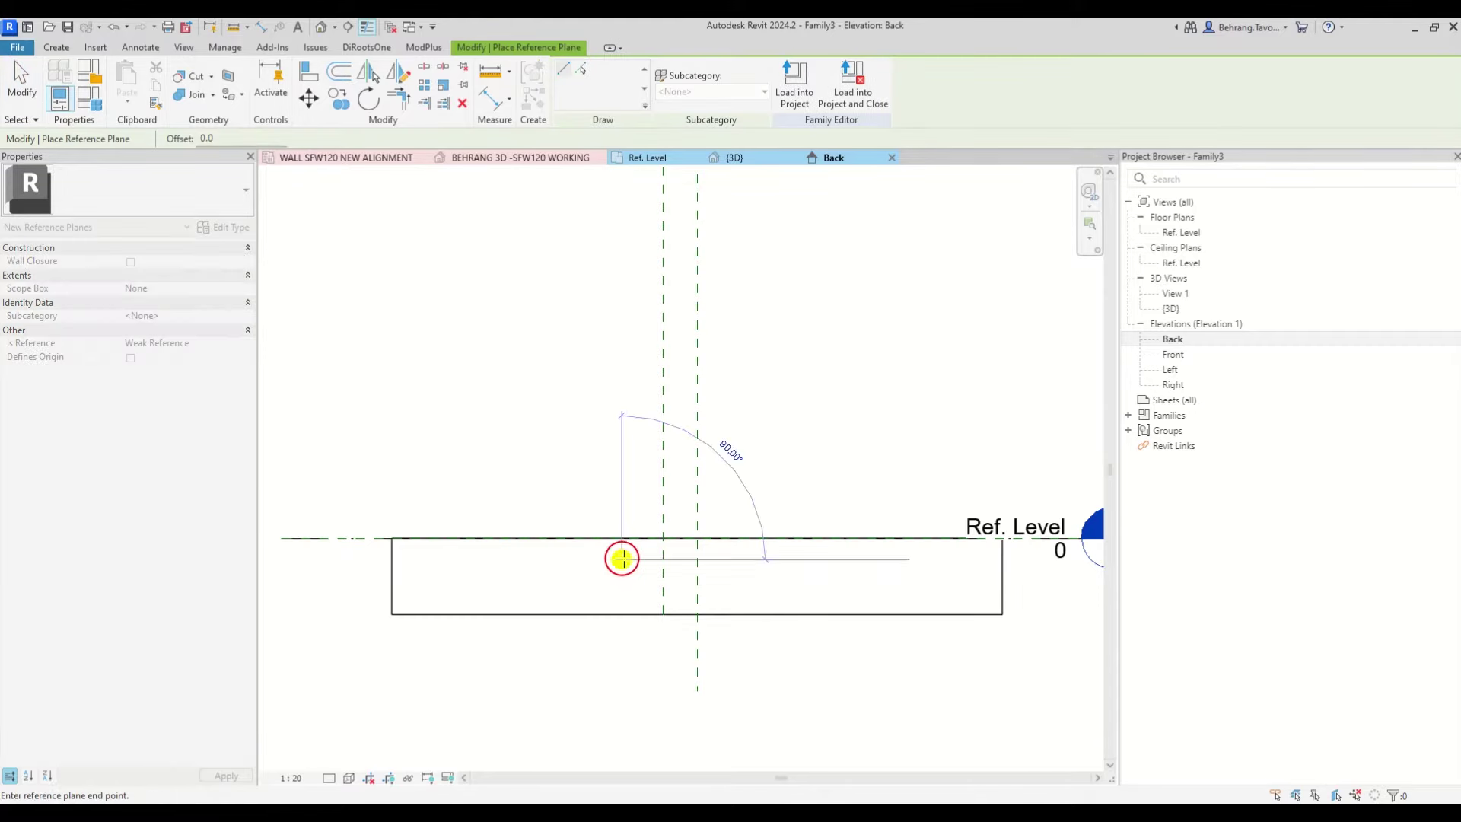
pyautogui.click(747, 557)
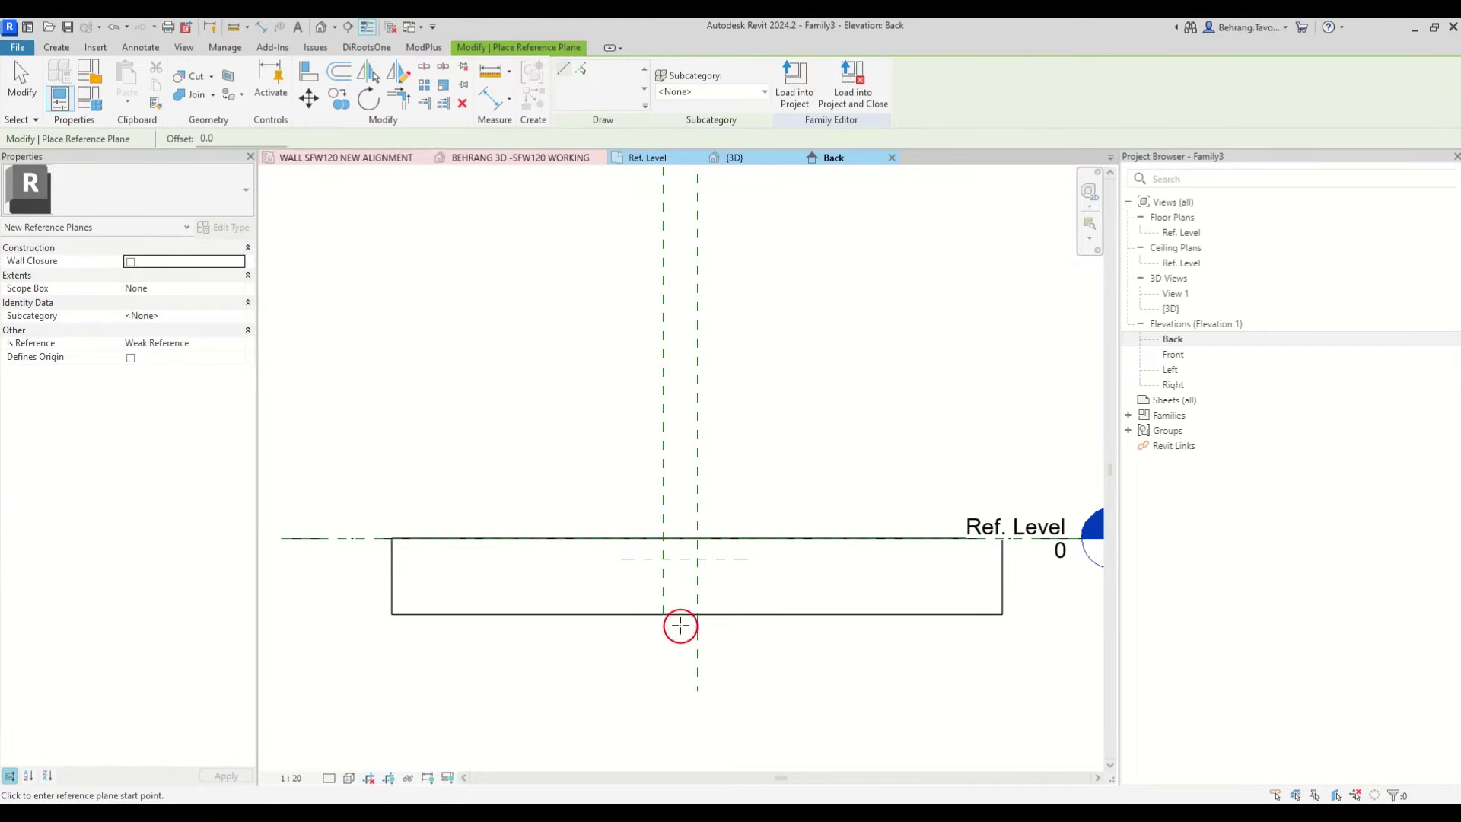
# Step: Add an aligned dimension between the reference plane coincident with Ref. Level and the short horizontal reference plane inside the host block
pyautogui.press('Escape')
pyautogui.press('Escape')
pyautogui.scroll(3, 663, 599)
pyautogui.press('d')
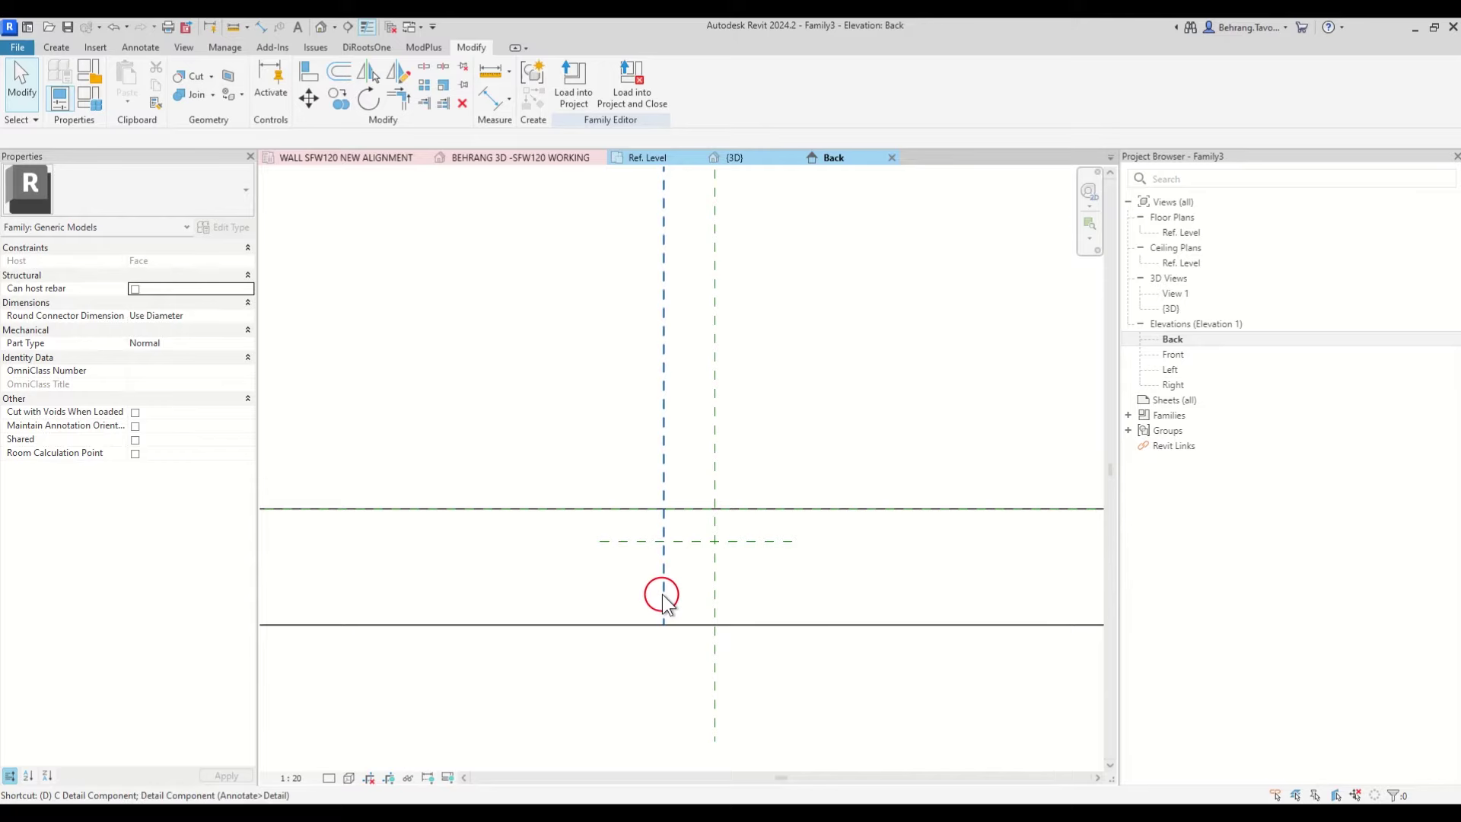
pyautogui.press('i')
pyautogui.scroll(-1, 586, 571)
pyautogui.moveTo(586, 570); pyautogui.dragTo(718, 561, button='middle')
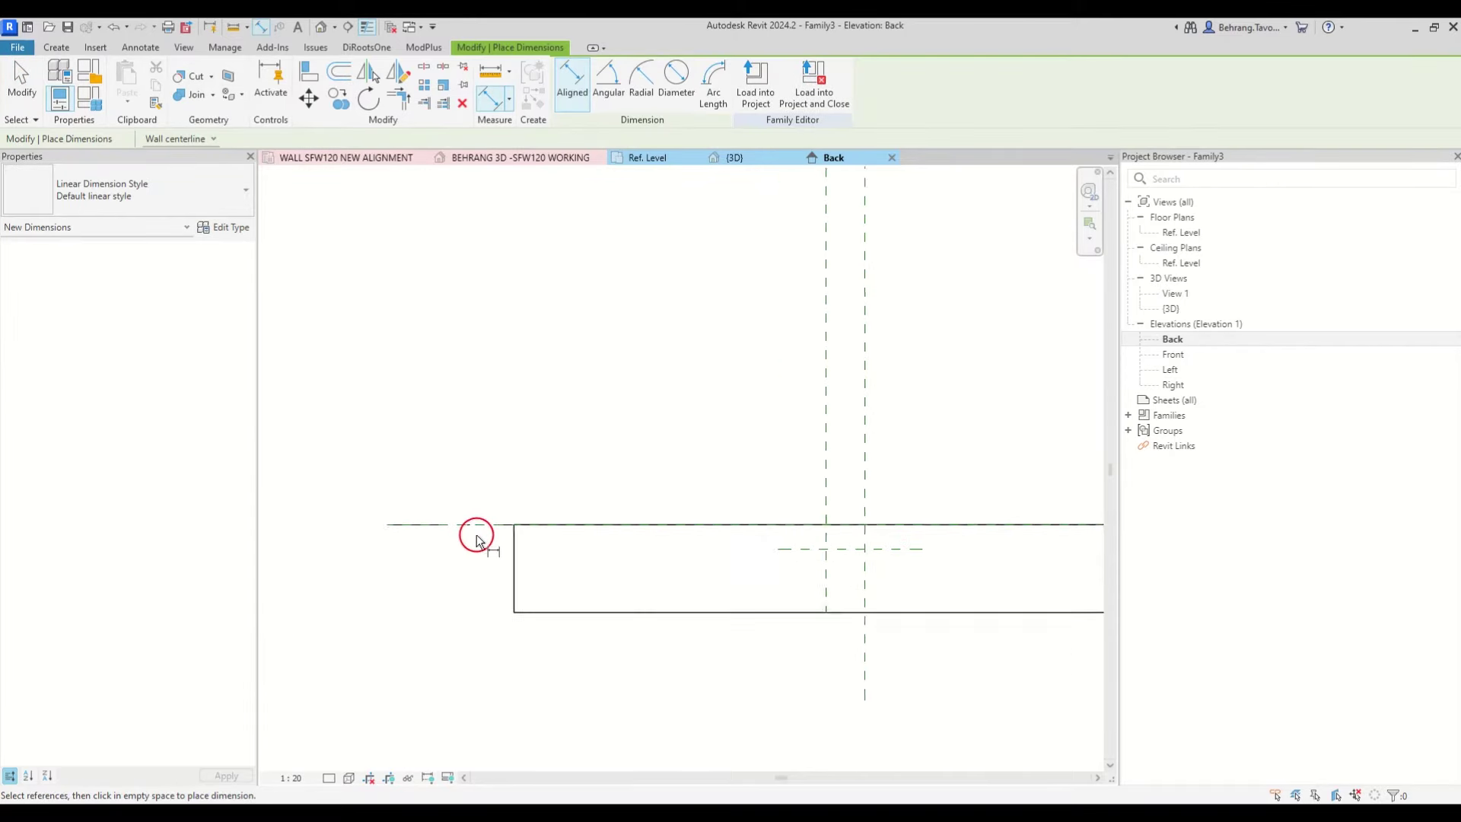
pyautogui.scroll(2, 479, 533)
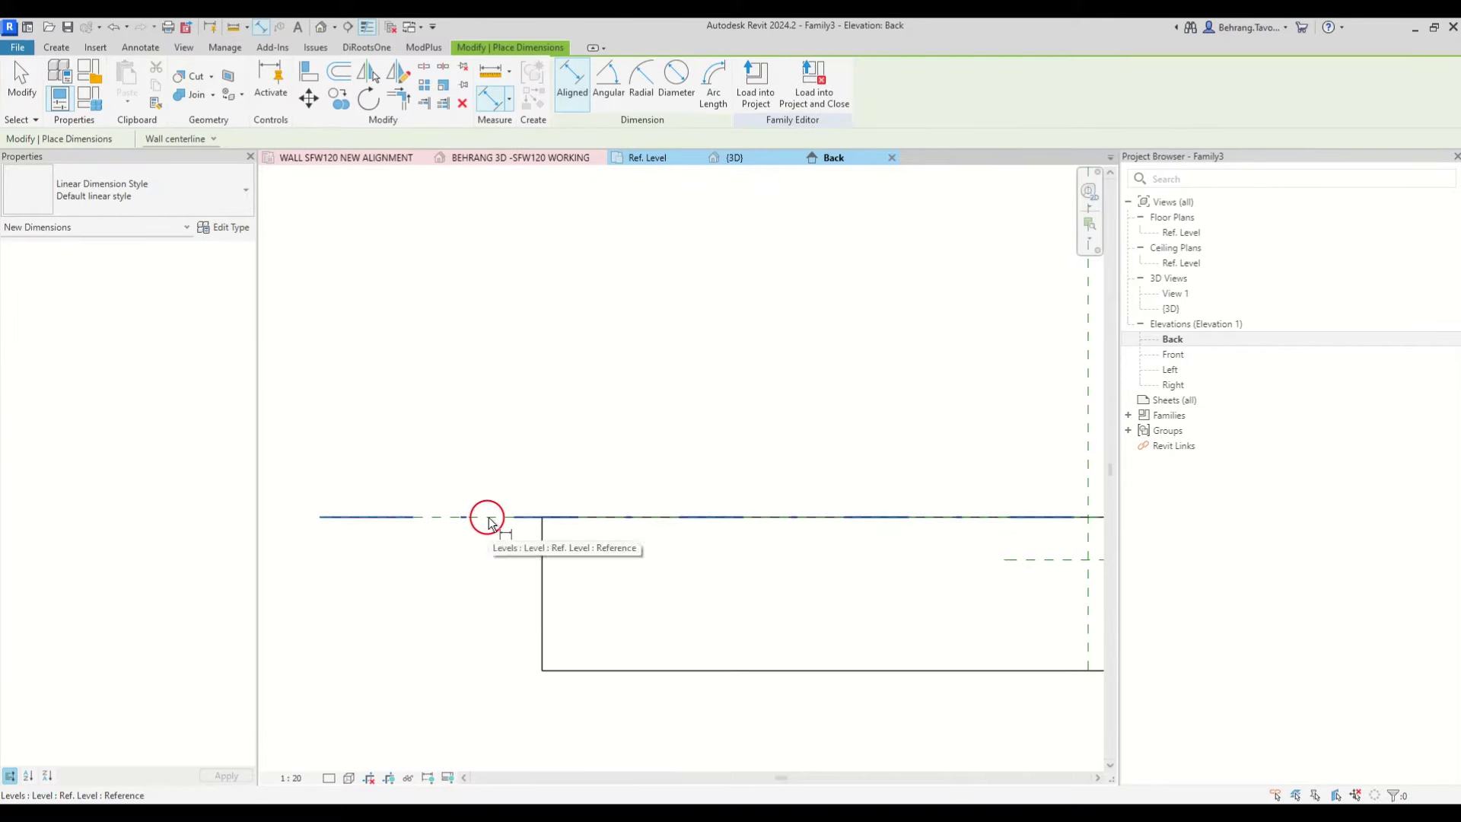
pyautogui.press('Tab')
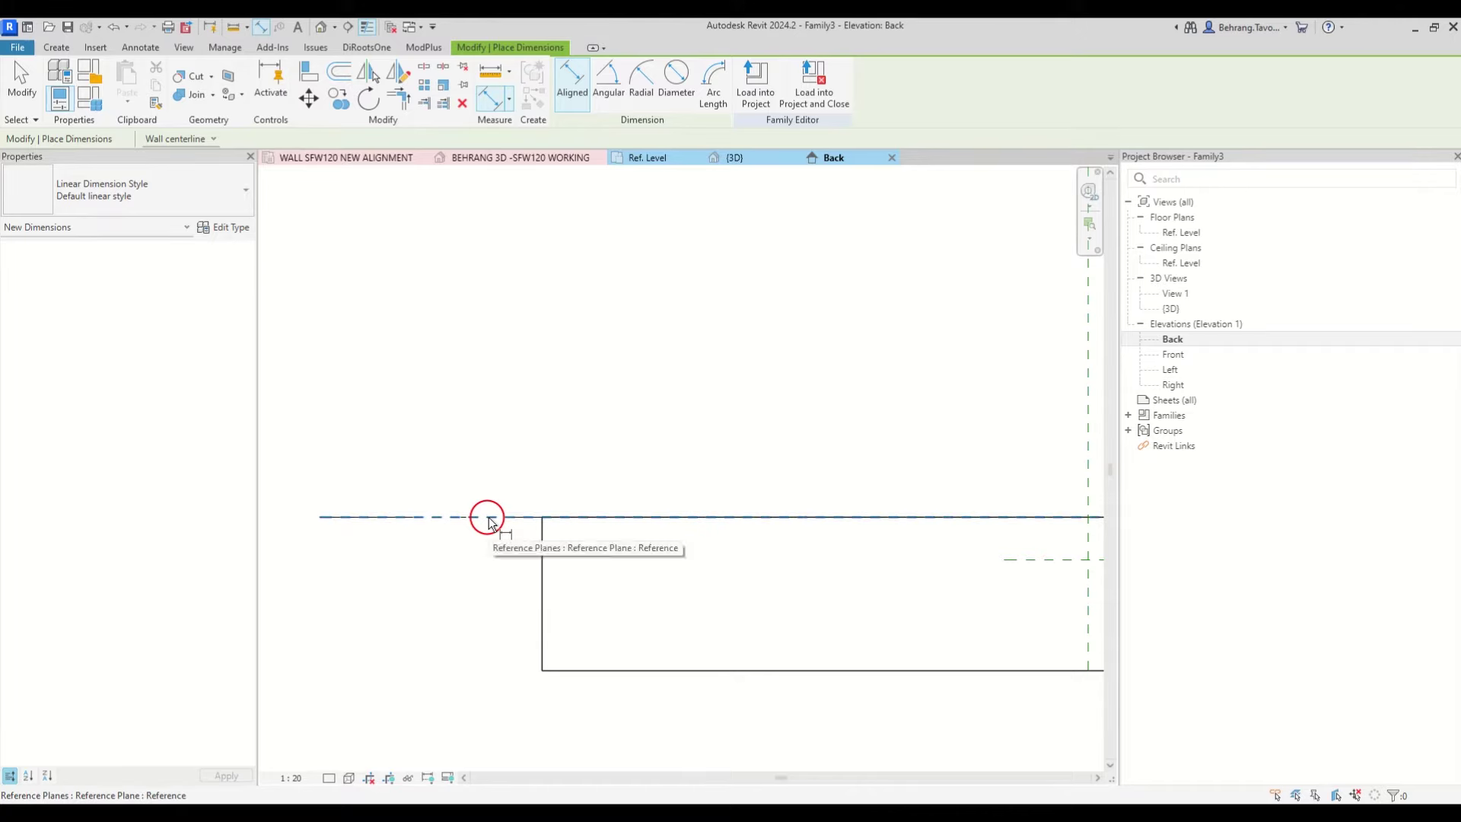
pyautogui.press('Tab')
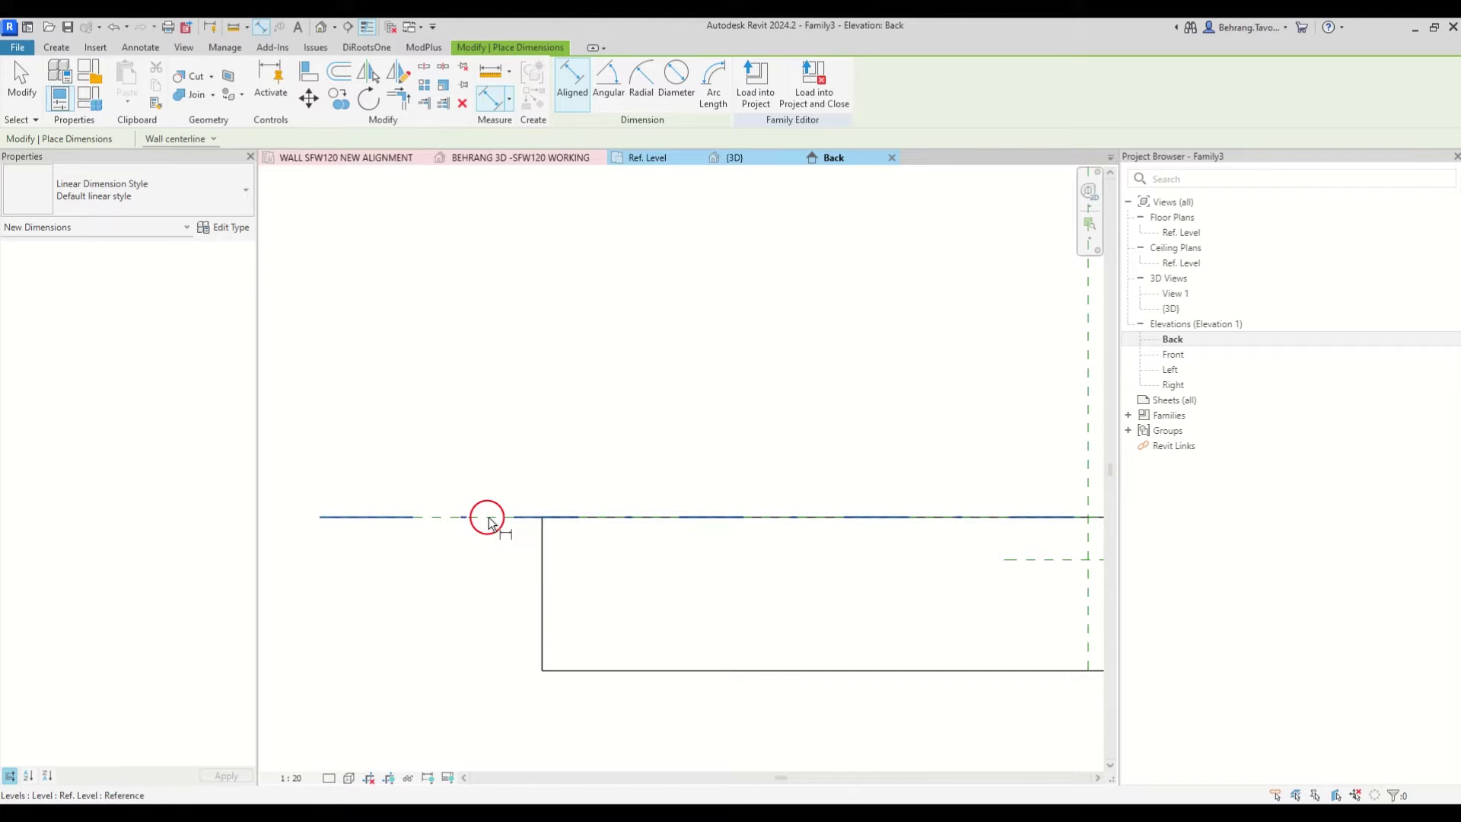
pyautogui.press('Tab')
pyautogui.press('Tab')
pyautogui.press('Tab')
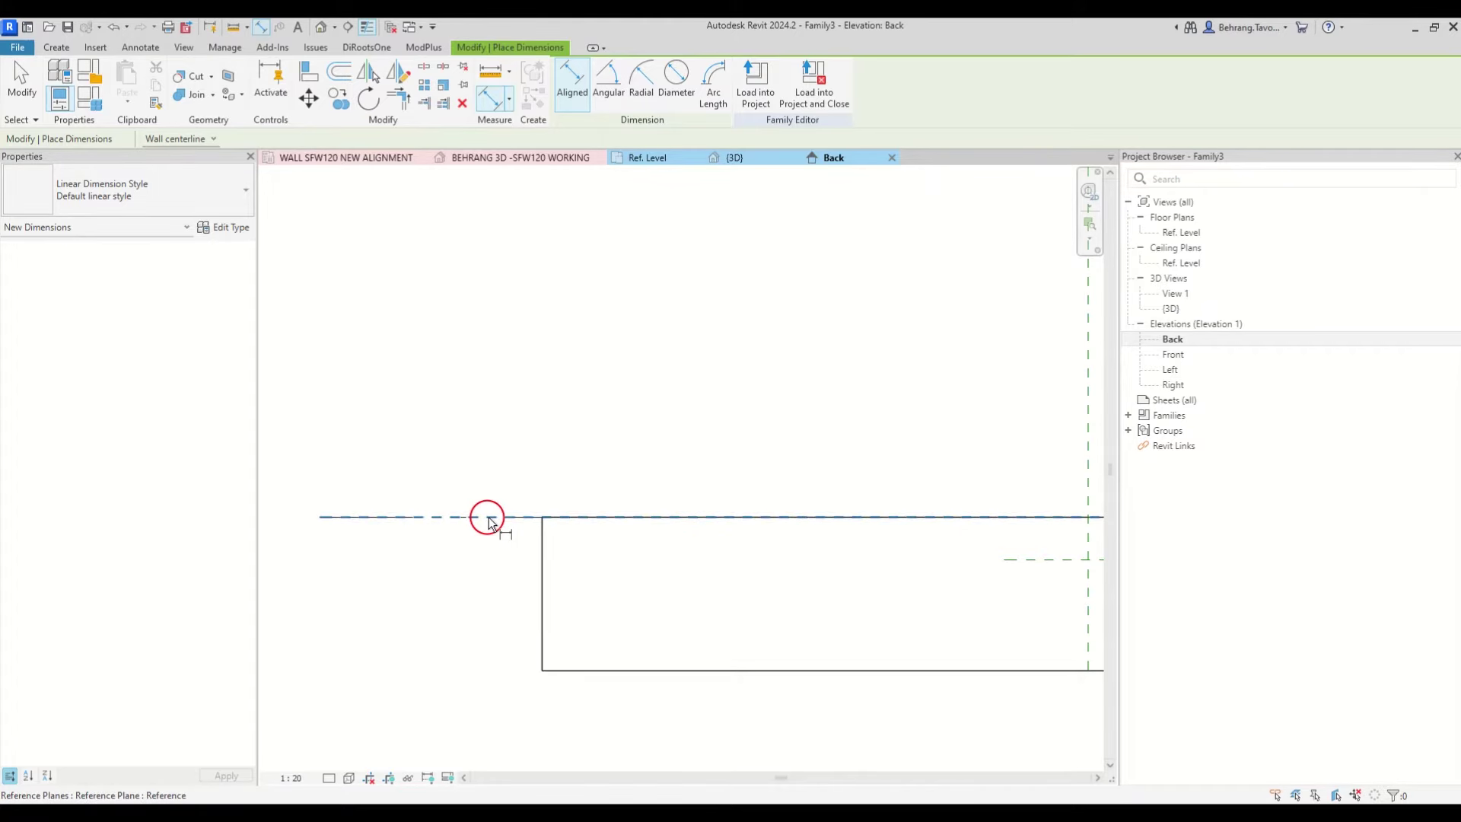
pyautogui.click(491, 520)
pyautogui.moveTo(730, 529); pyautogui.dragTo(627, 489, button='middle')
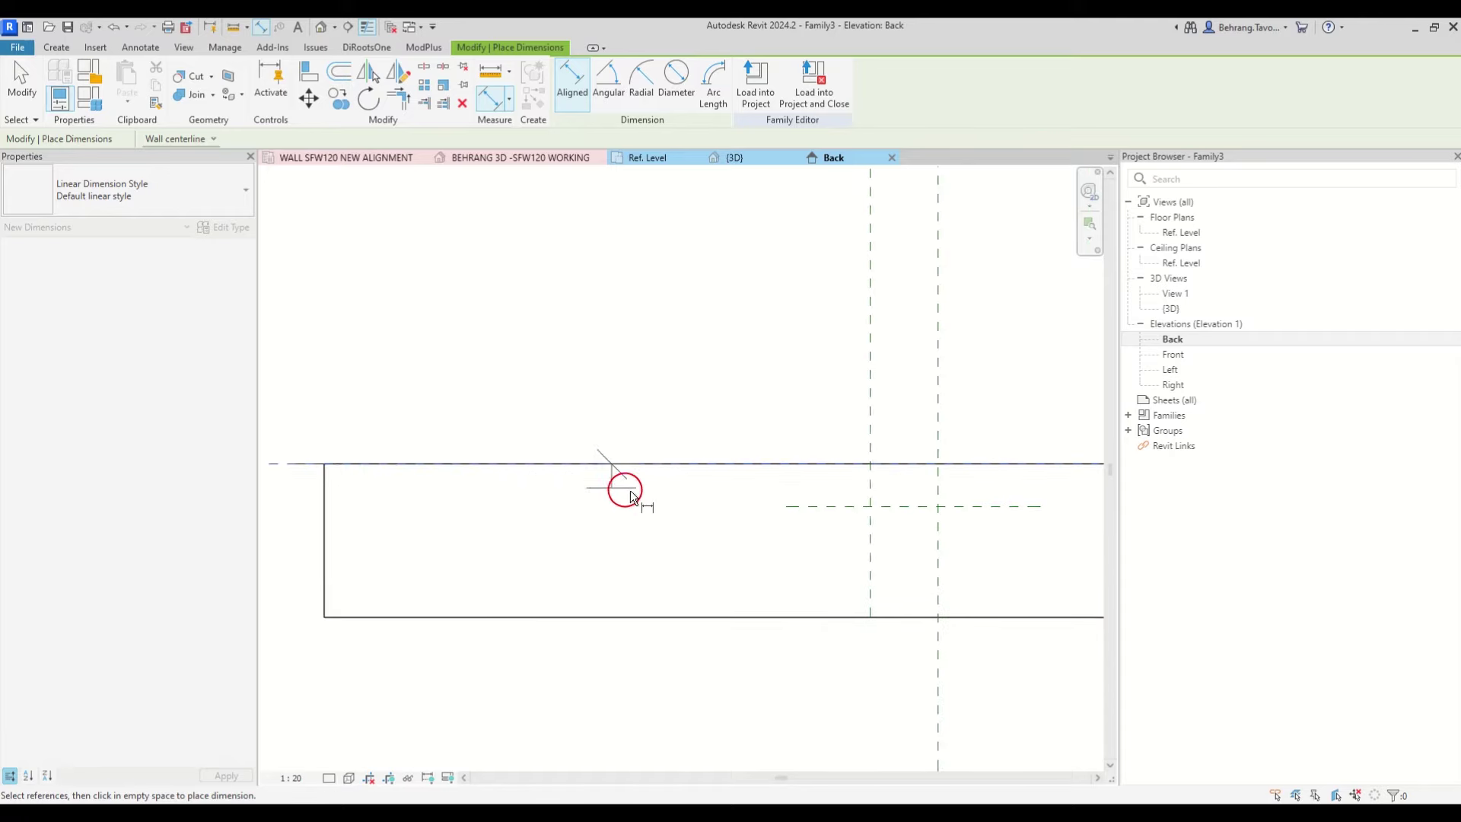
pyautogui.click(792, 507)
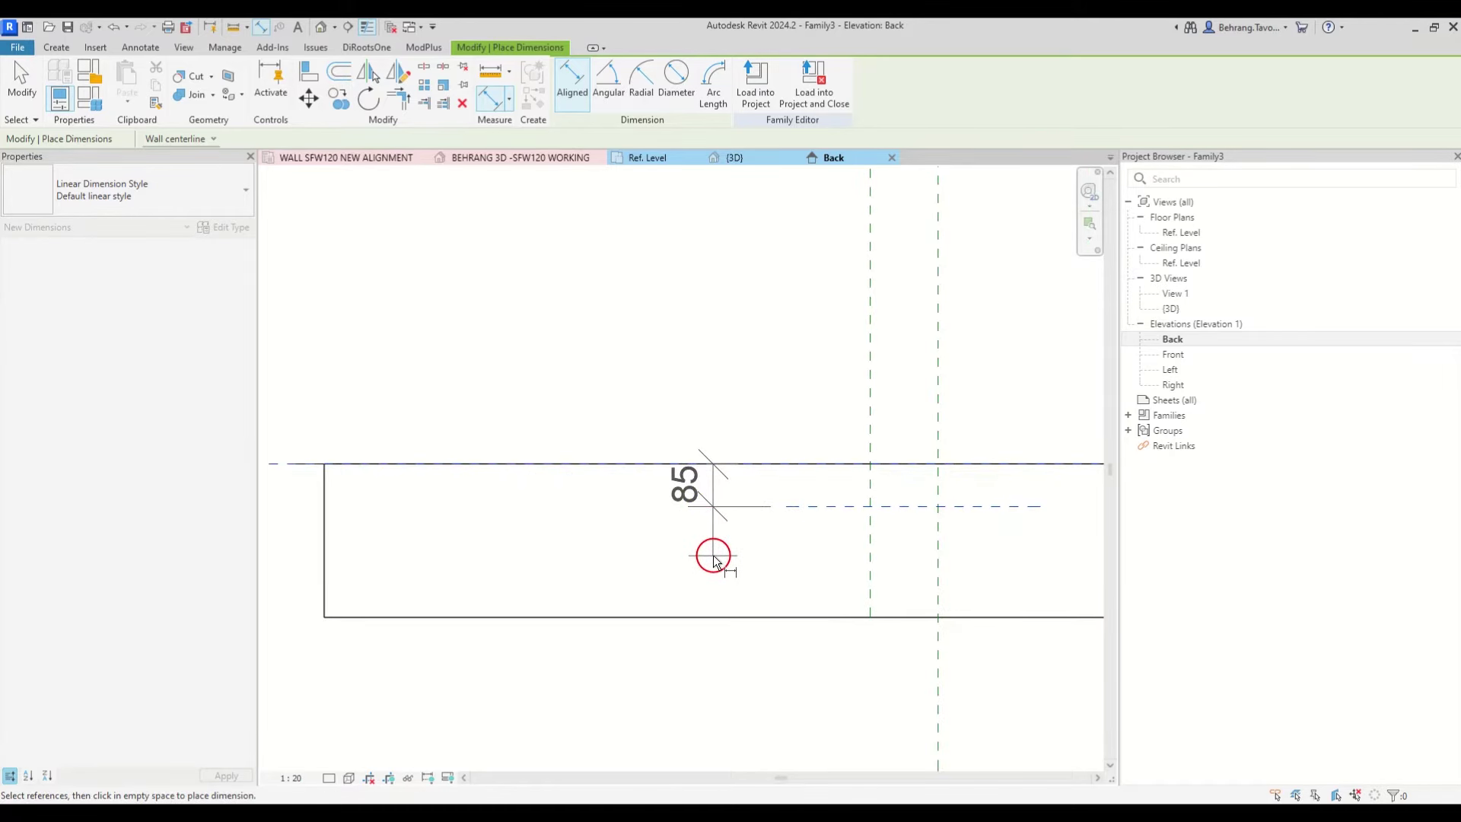
pyautogui.click(714, 555)
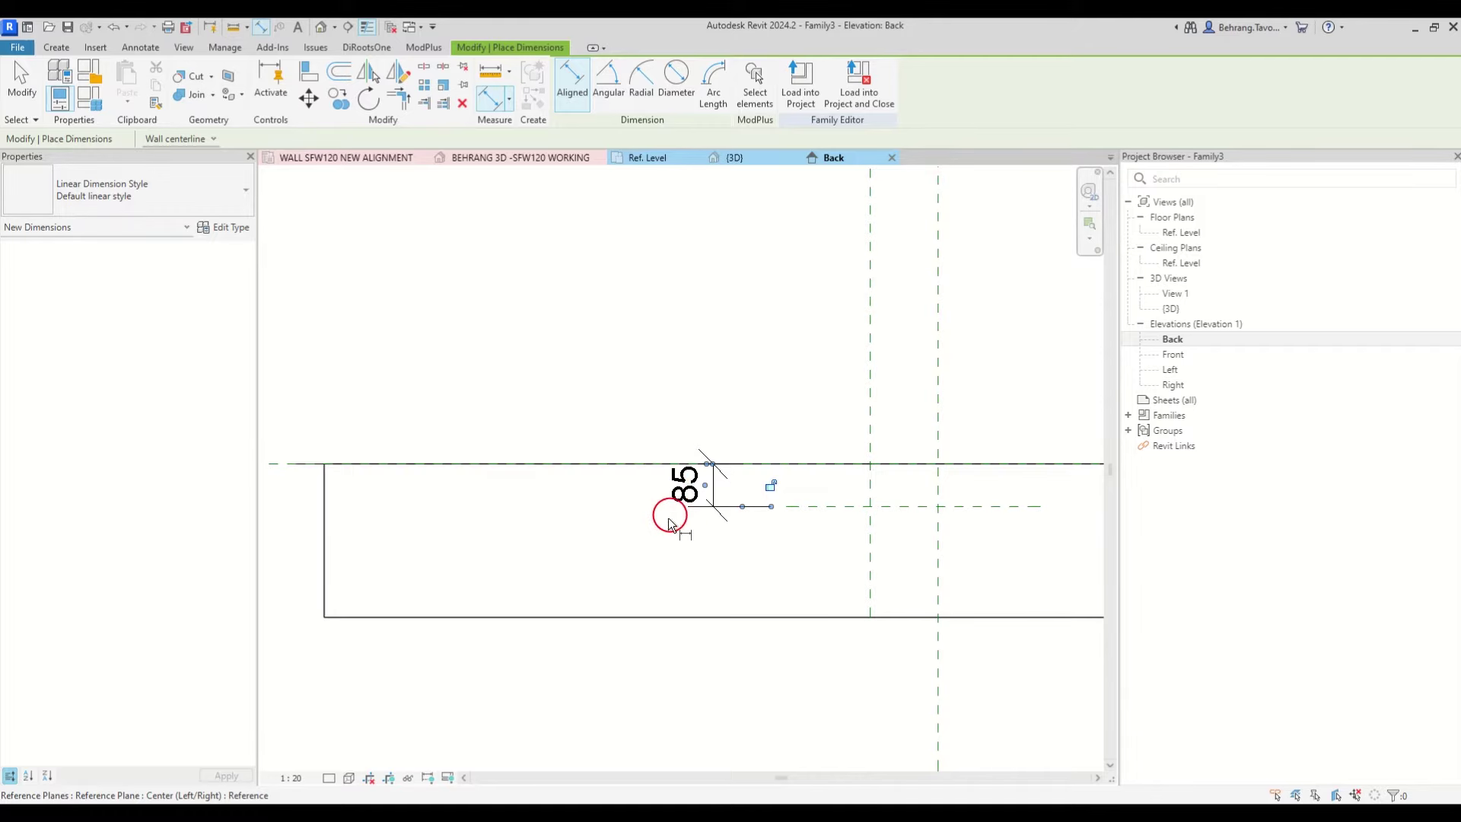
pyautogui.press('Escape')
# Step: Label the notch depth dimension below Ref. Level with a new instance family parameter named D
pyautogui.click(689, 487)
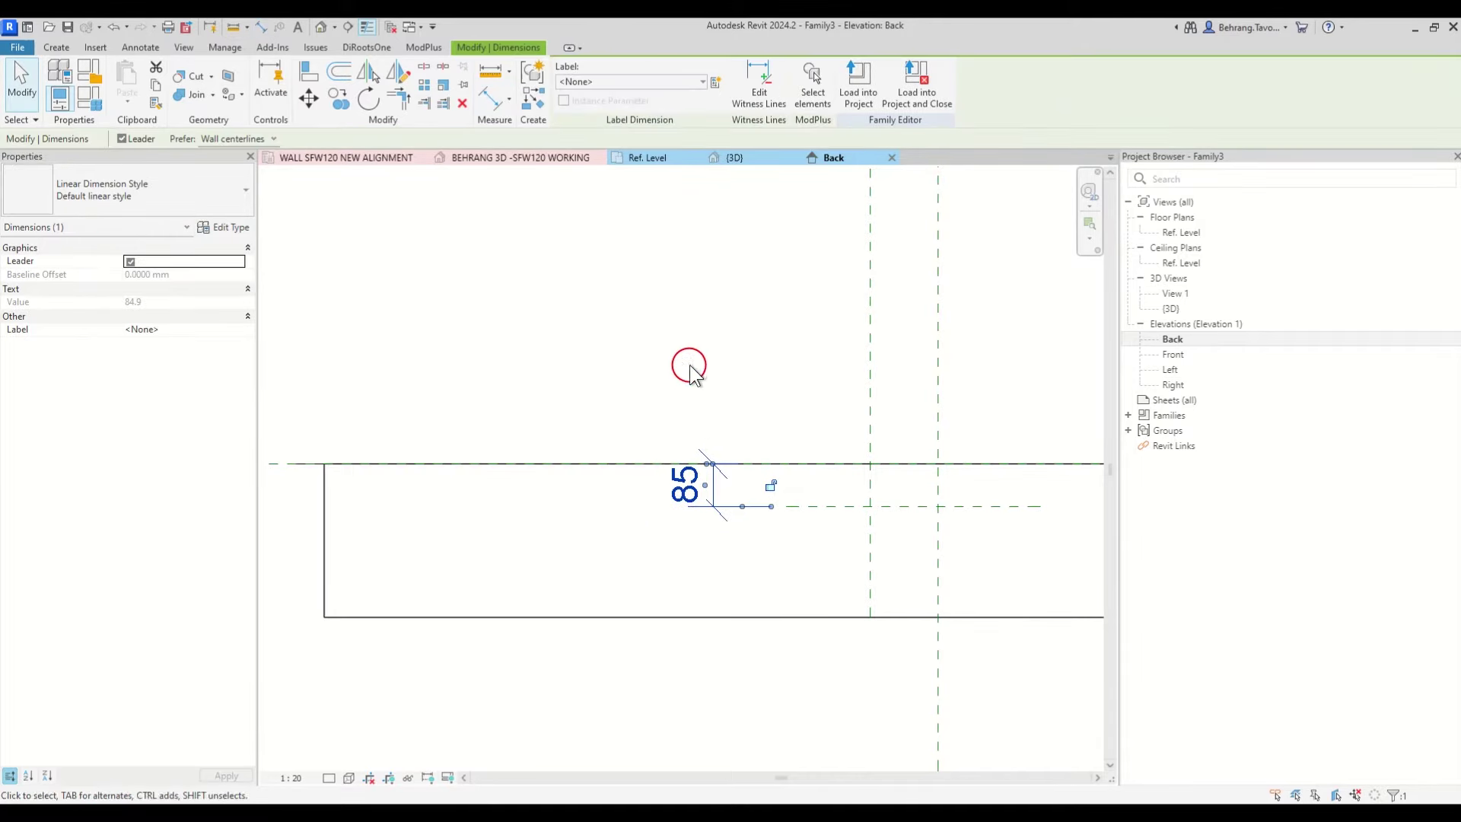
pyautogui.moveTo(689, 364); pyautogui.dragTo(624, 382, button='middle')
pyautogui.click(716, 82)
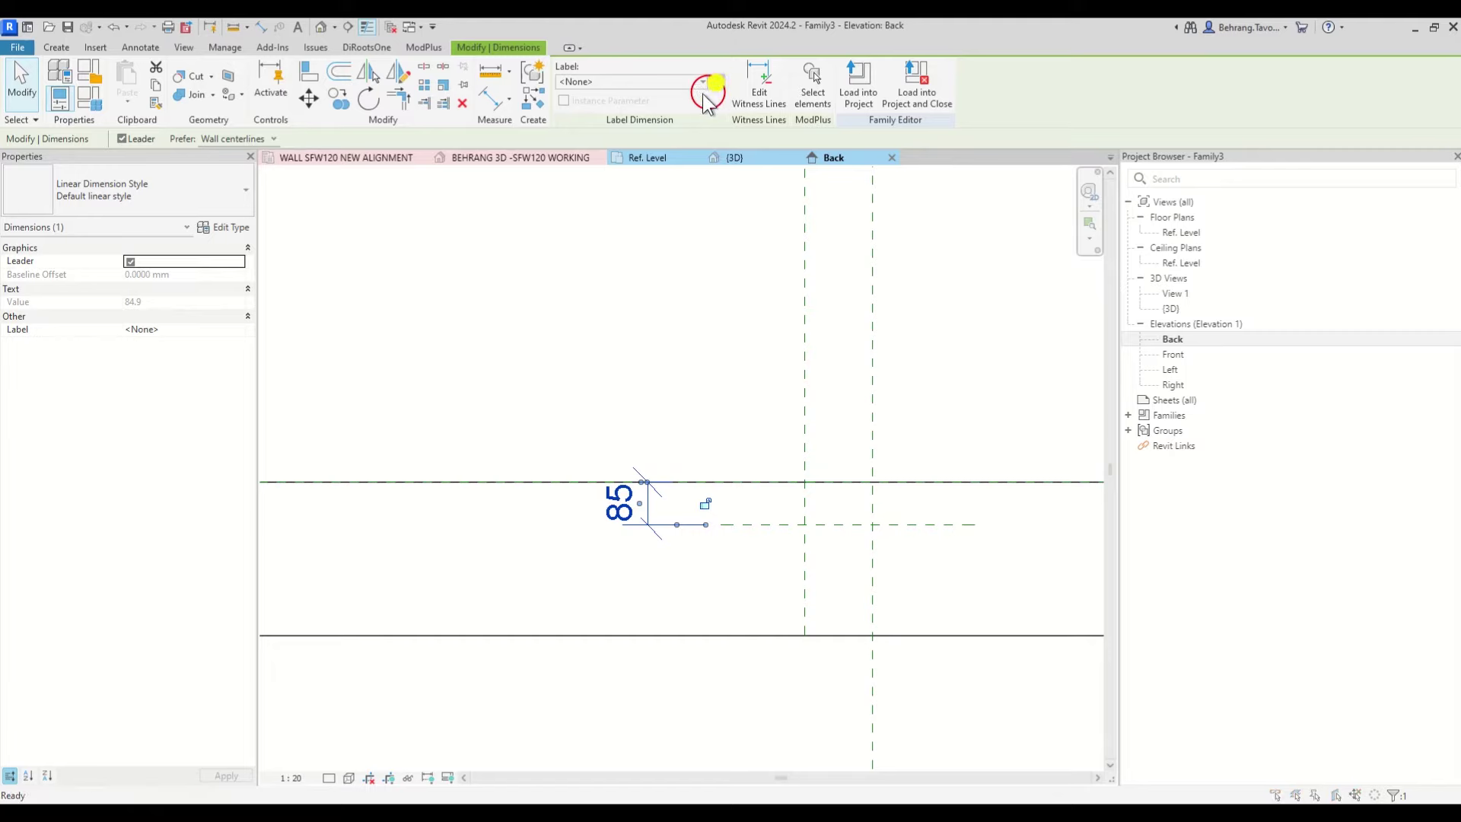
pyautogui.click(1204, 384)
pyautogui.click(1108, 352)
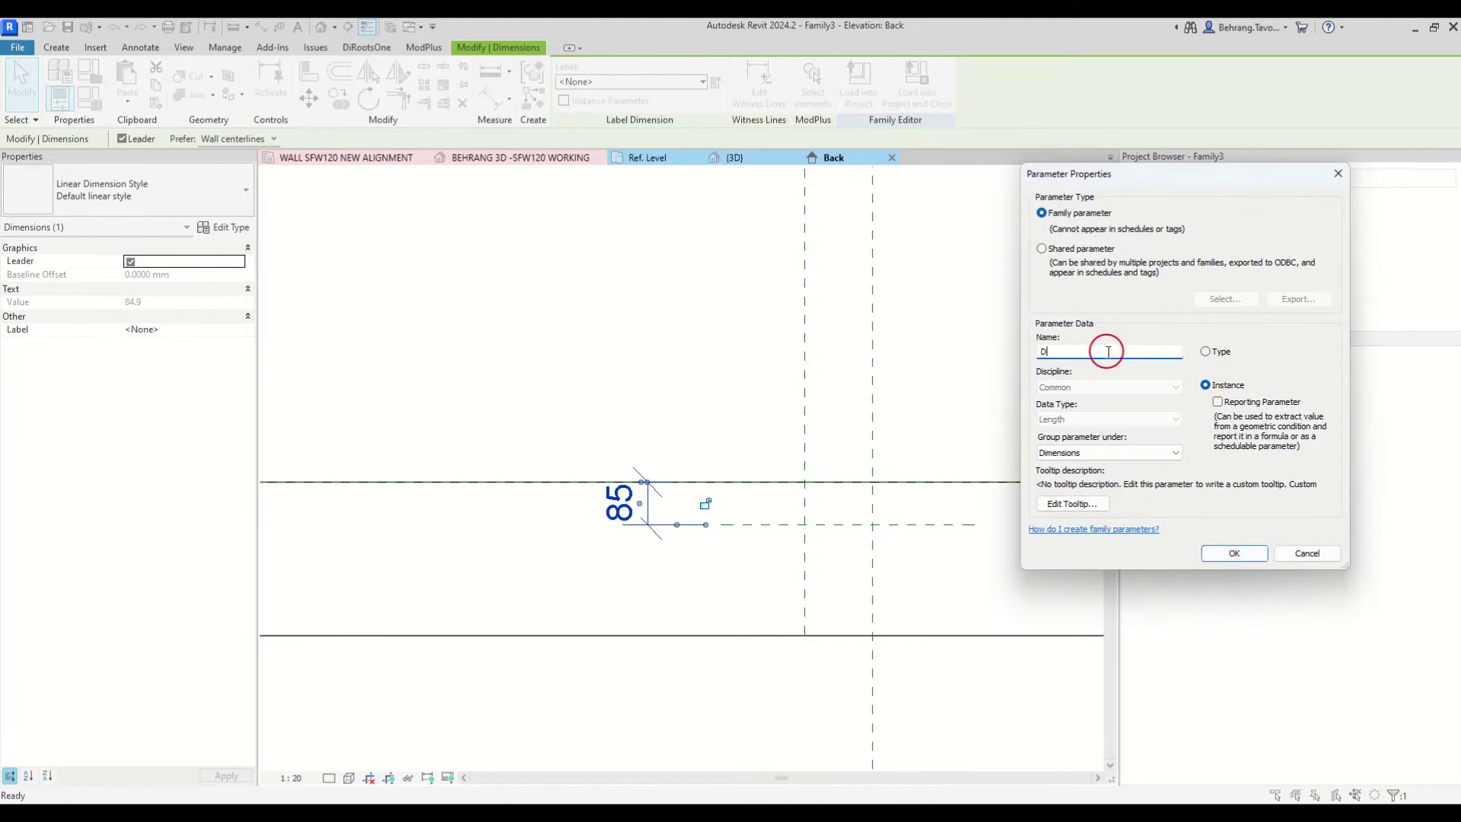
pyautogui.write('D')
pyautogui.click(1215, 552)
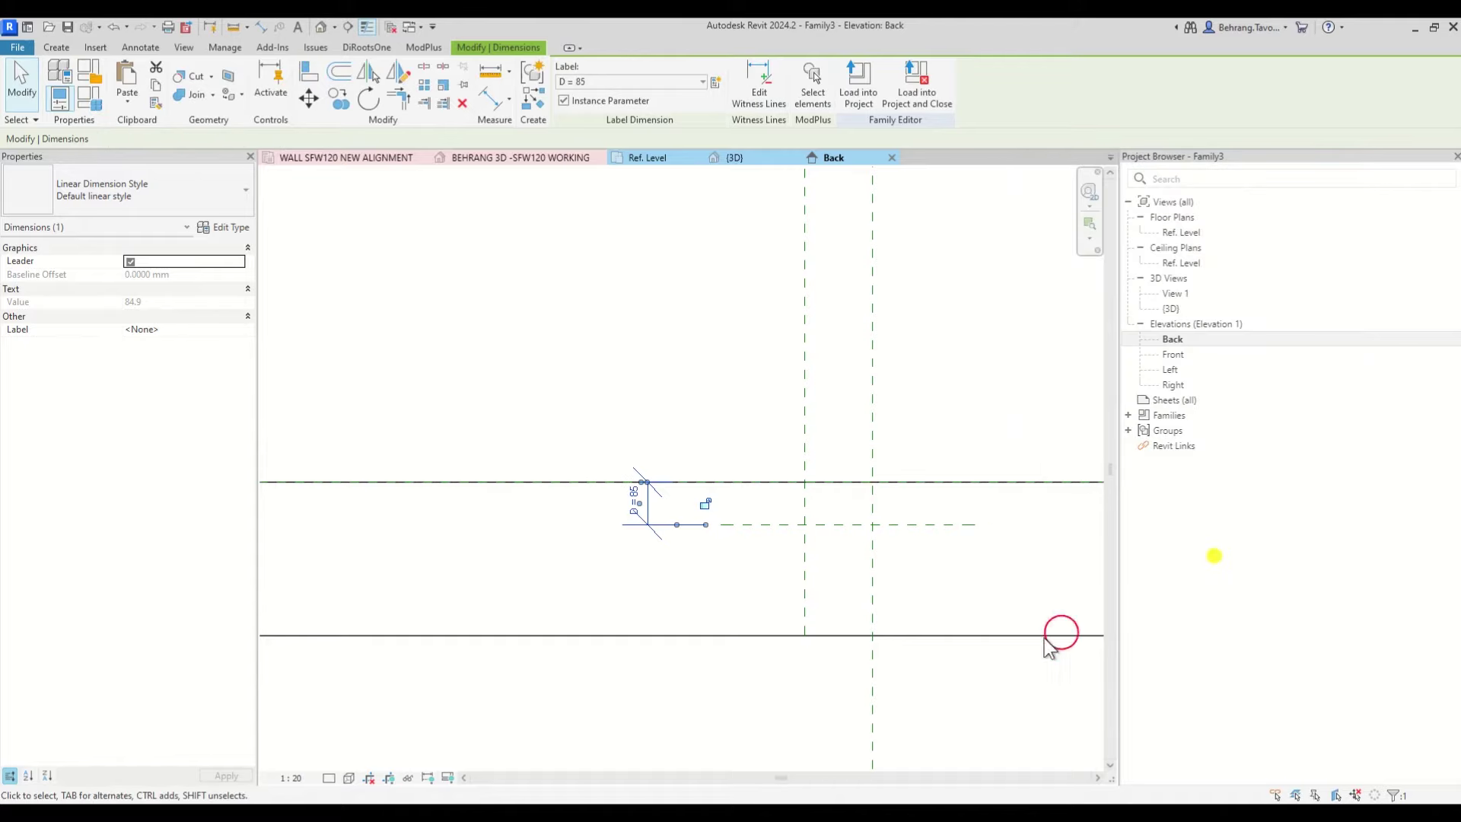
pyautogui.click(554, 381)
# Step: Check the notch width and depth dimensions in the panel plans on Revu sheet 0902, then return to the Revit family
pyautogui.scroll(3, 554, 377)
pyautogui.moveTo(553, 377); pyautogui.dragTo(669, 391, button='middle')
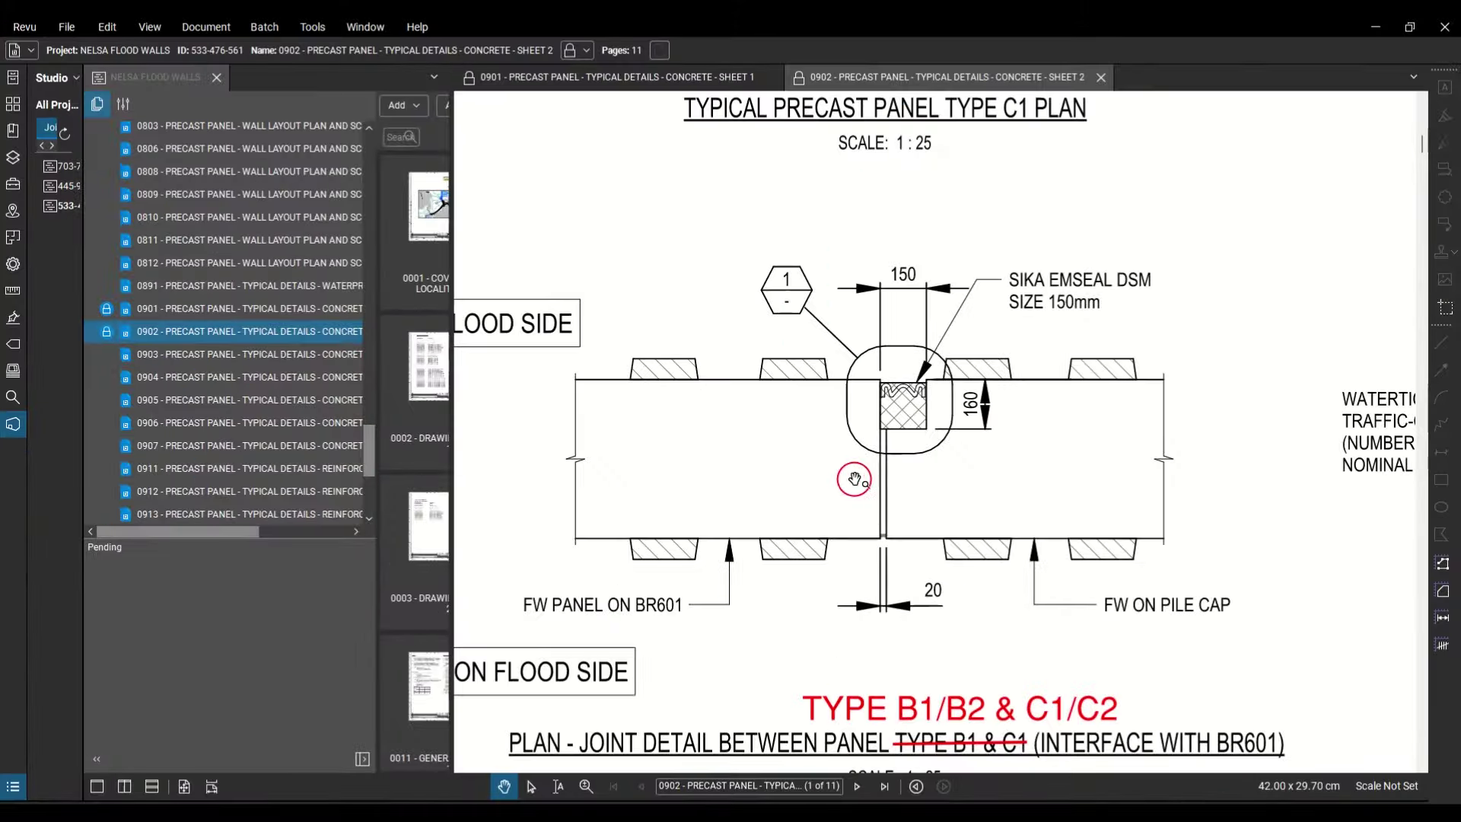
pyautogui.moveTo(992, 405); pyautogui.dragTo(708, 717)
pyautogui.scroll(-3, 731, 636)
pyautogui.scroll(4, 828, 642)
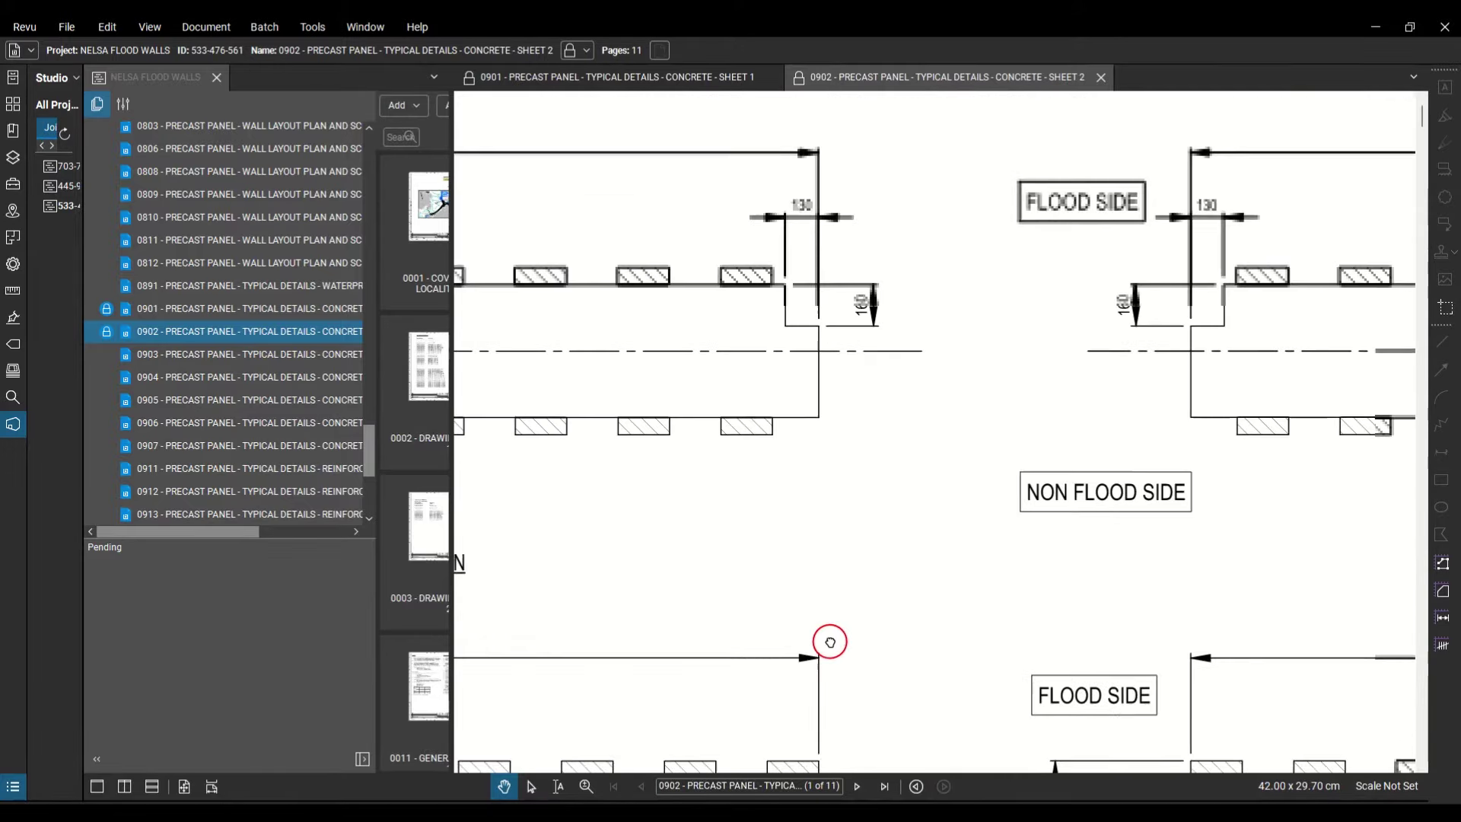
pyautogui.scroll(2, 835, 359)
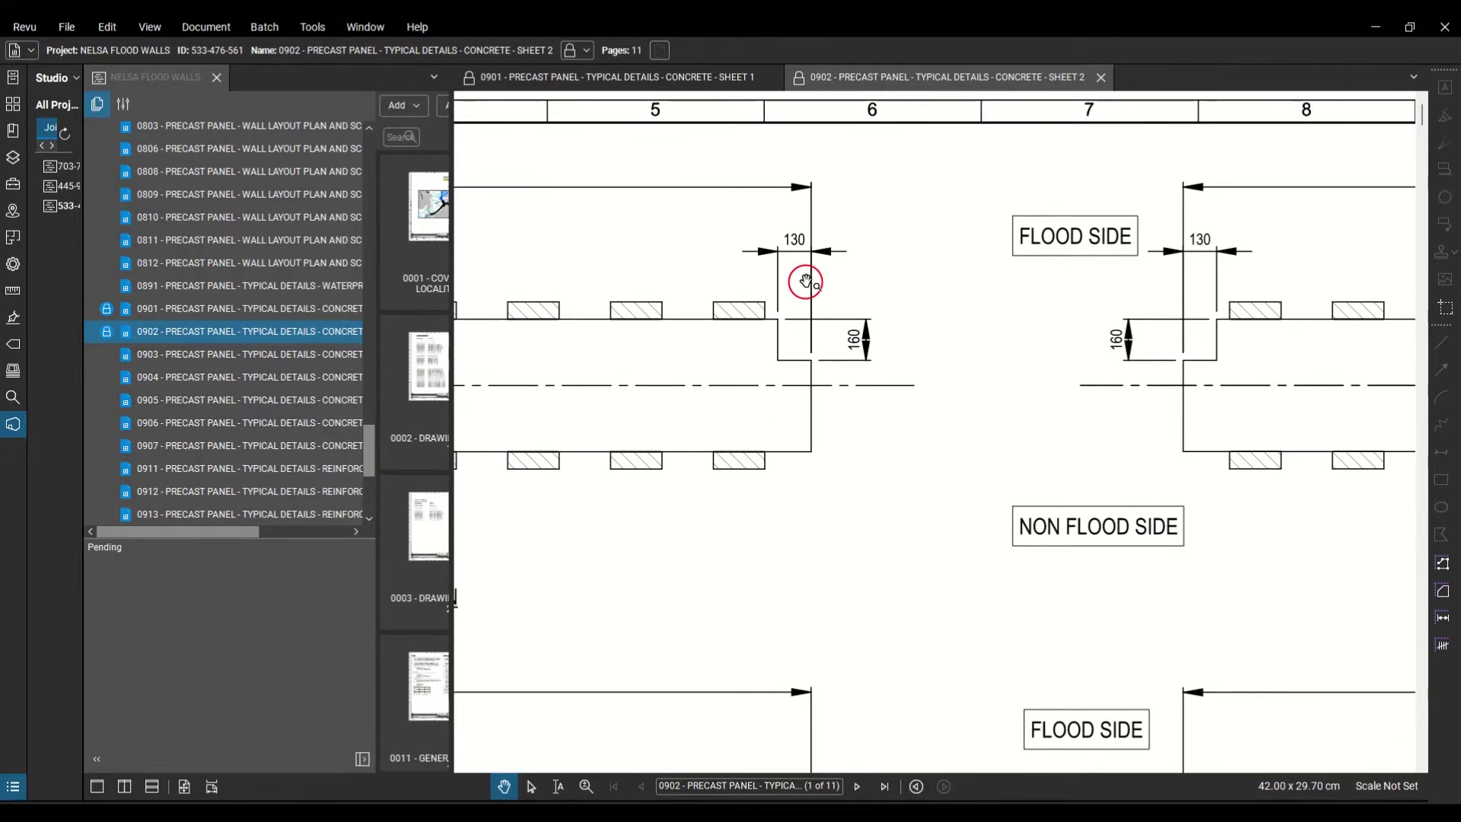
pyautogui.click(1376, 27)
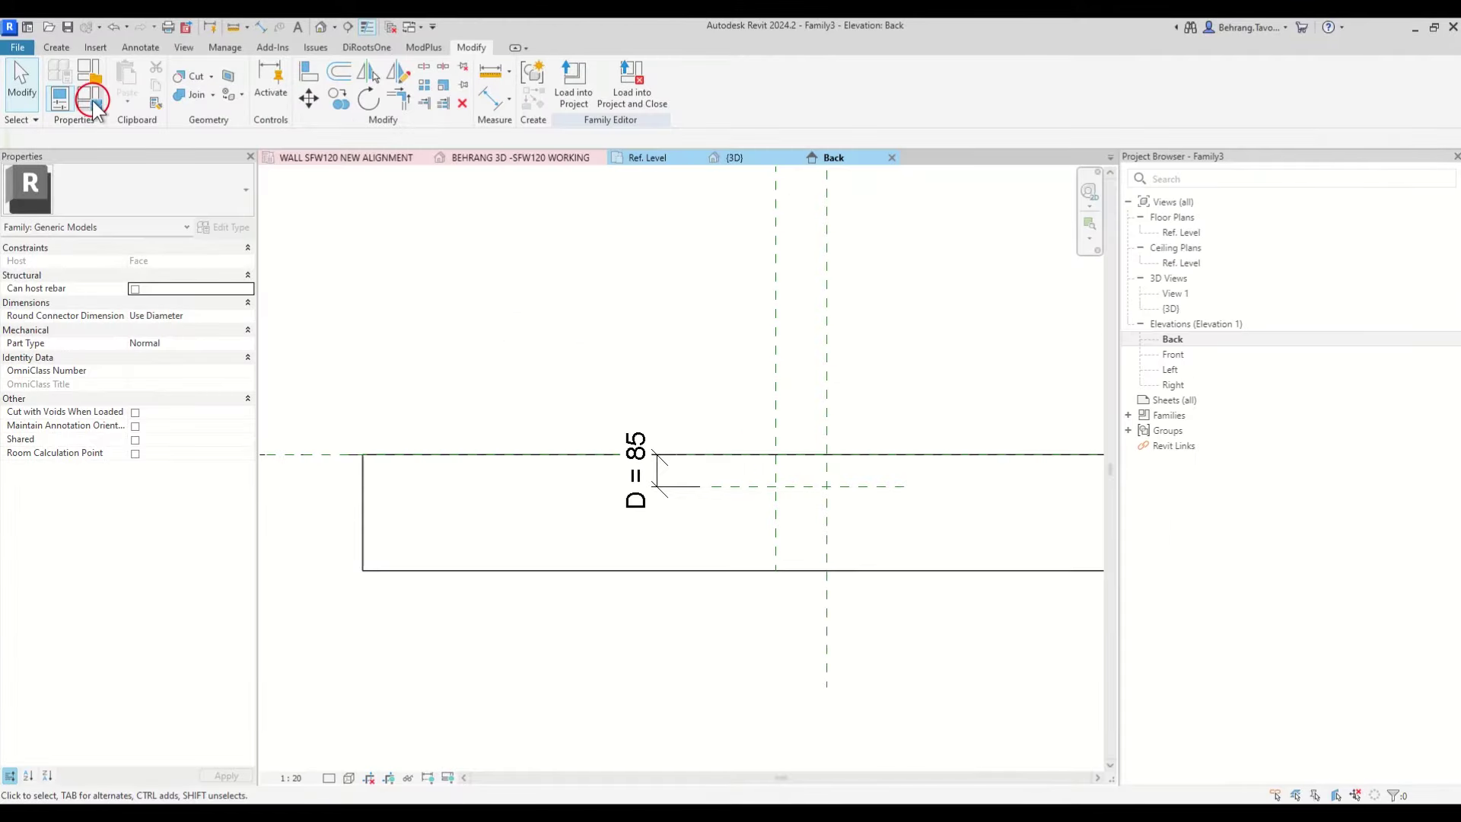
# Step: Set family parameter W to 130 and D to 160 in Family Types and apply the values
pyautogui.click(93, 101)
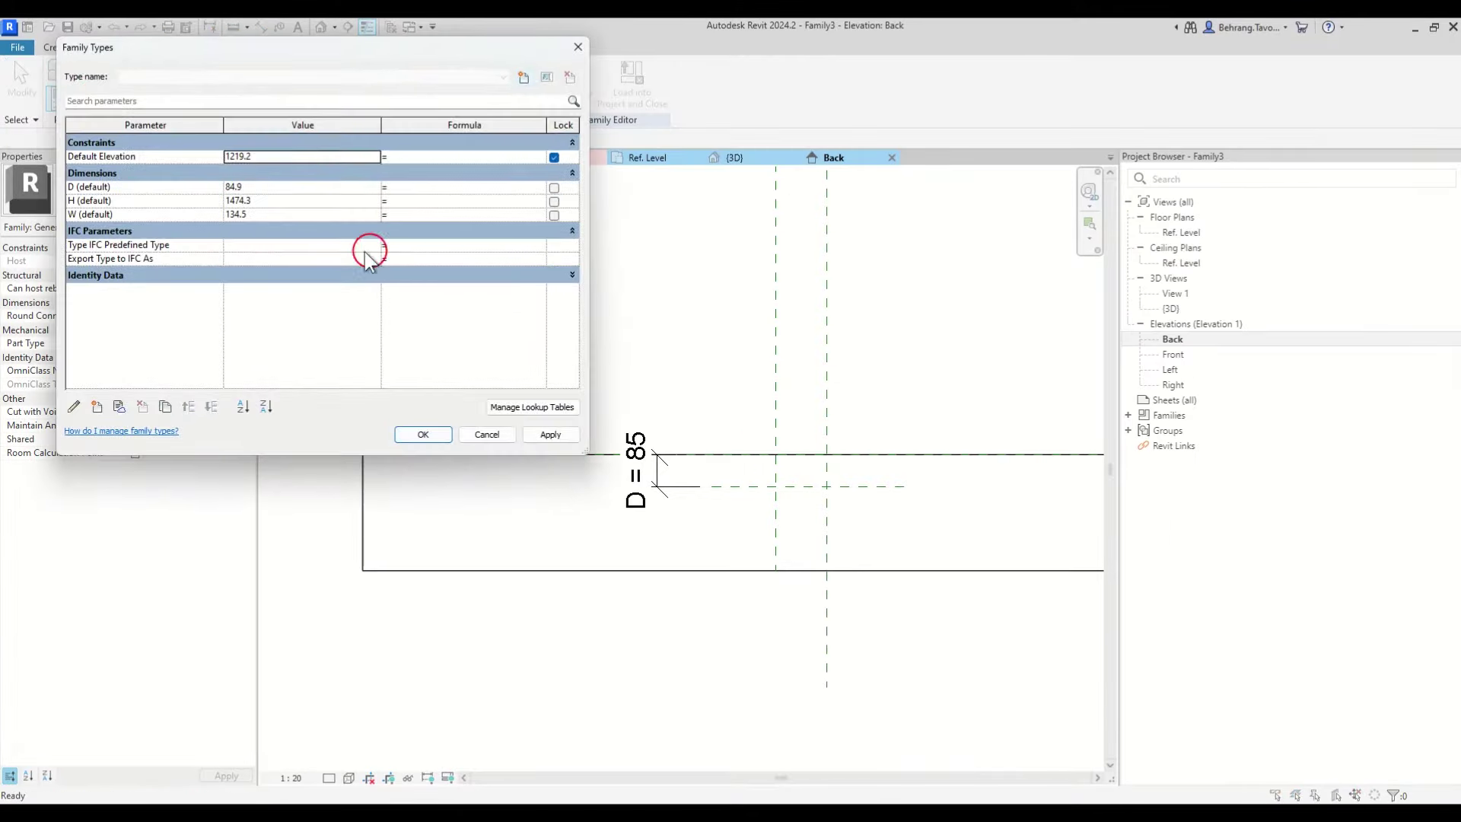
pyautogui.click(275, 212)
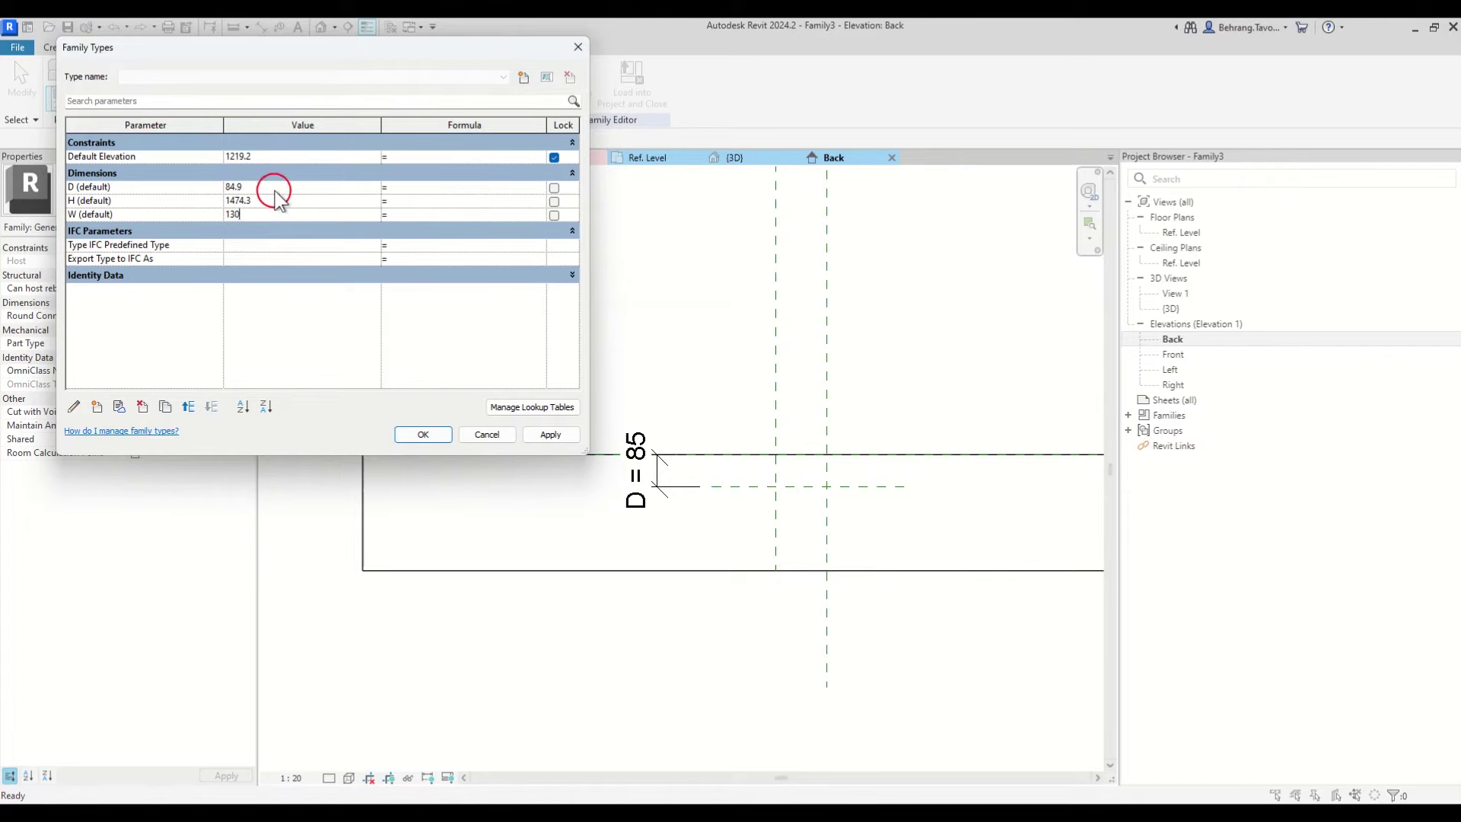
pyautogui.click(276, 188)
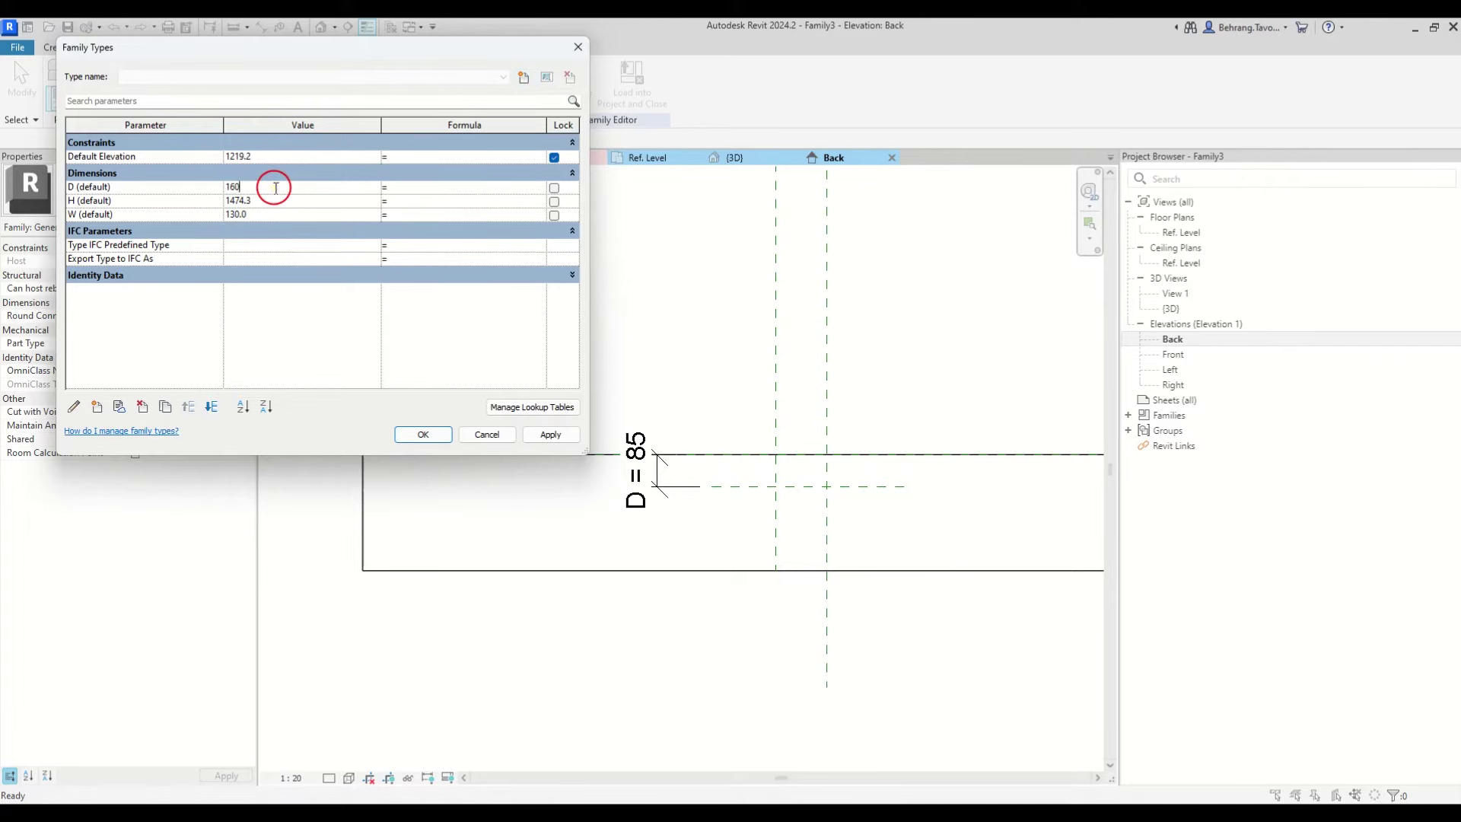
pyautogui.click(542, 437)
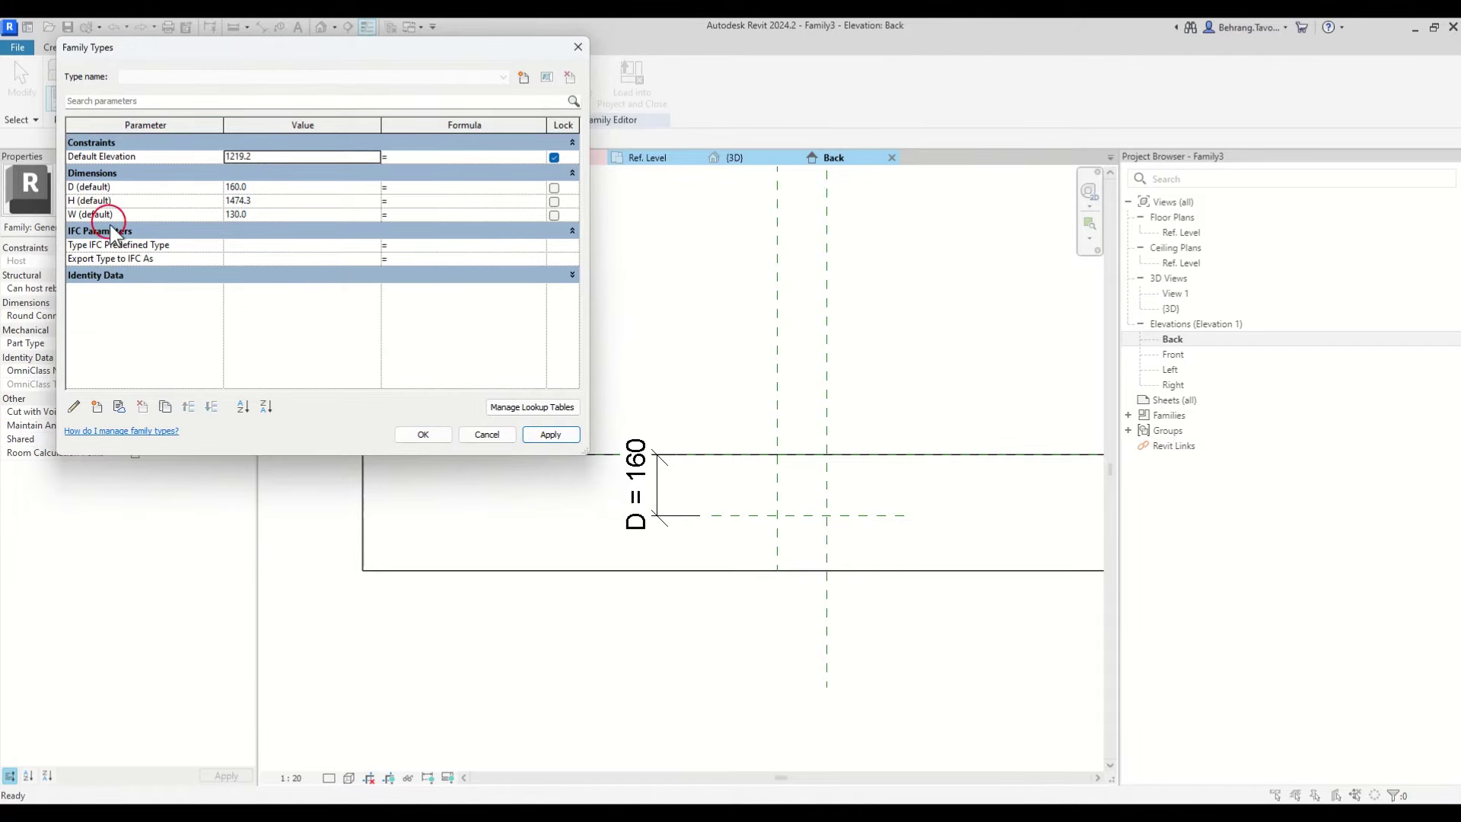
# Step: Move parameter H below W in the Dimensions group of the family parameters
pyautogui.click(131, 202)
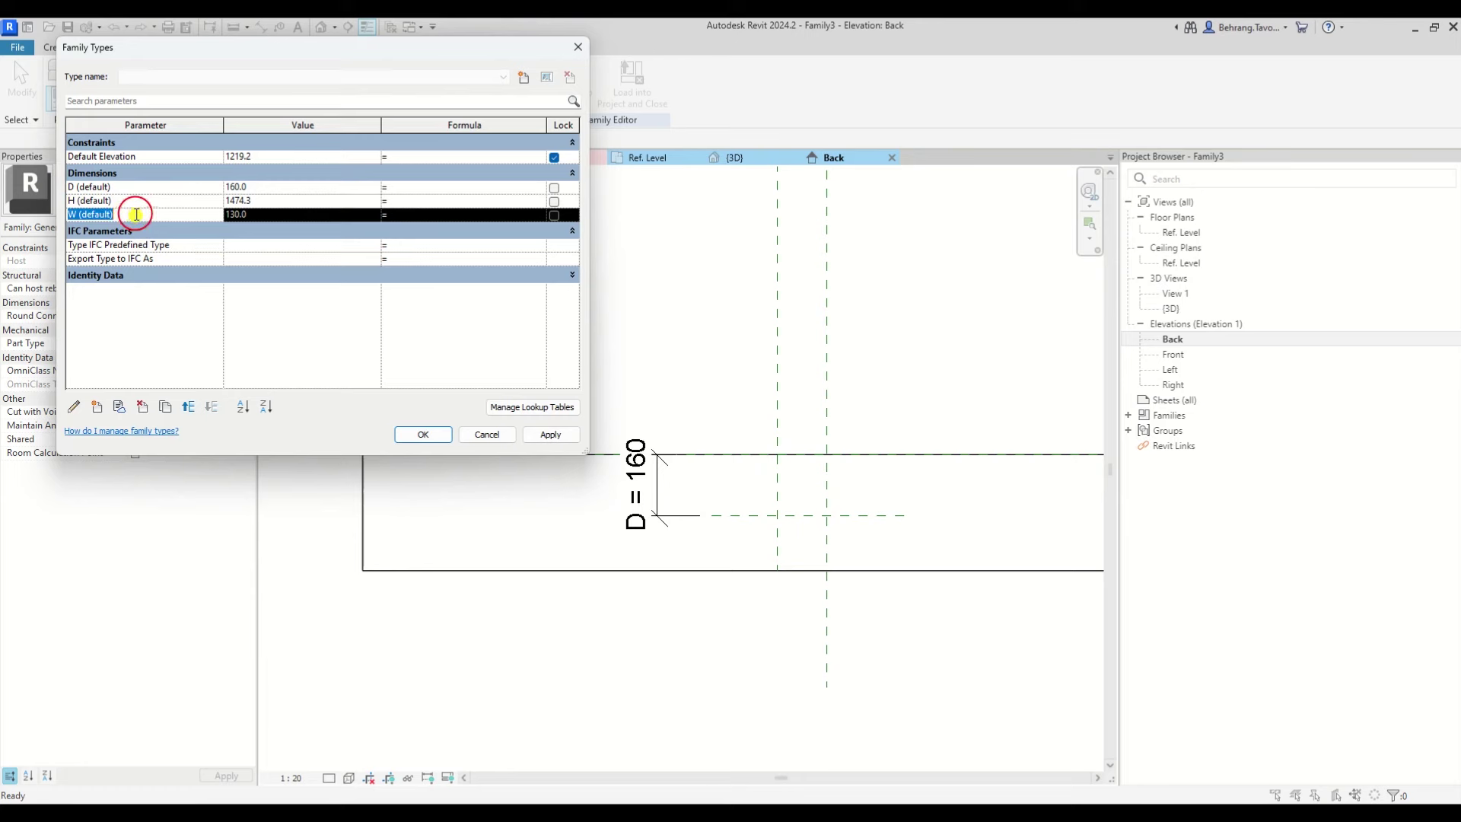
pyautogui.click(131, 200)
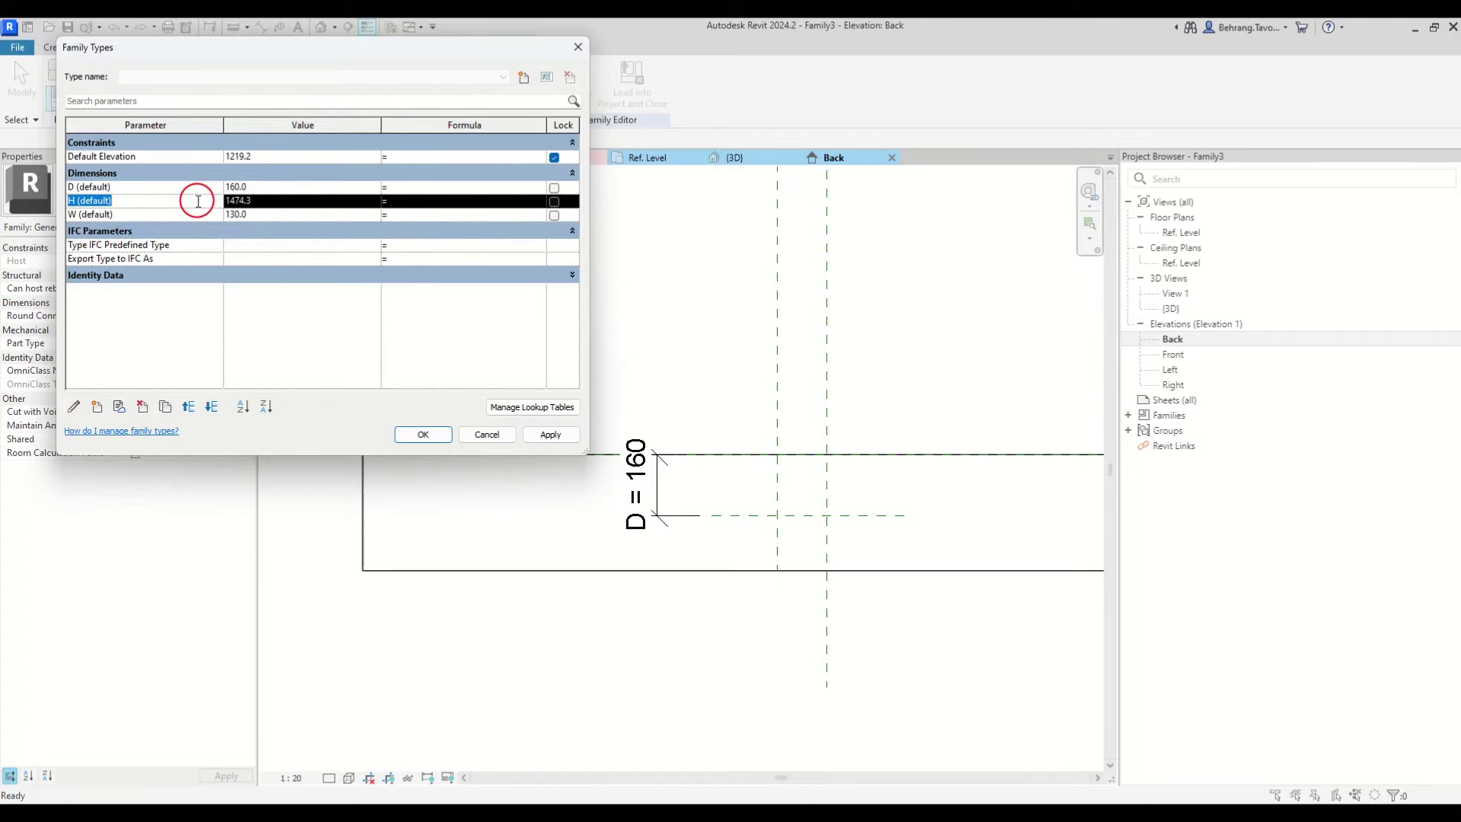
pyautogui.click(213, 407)
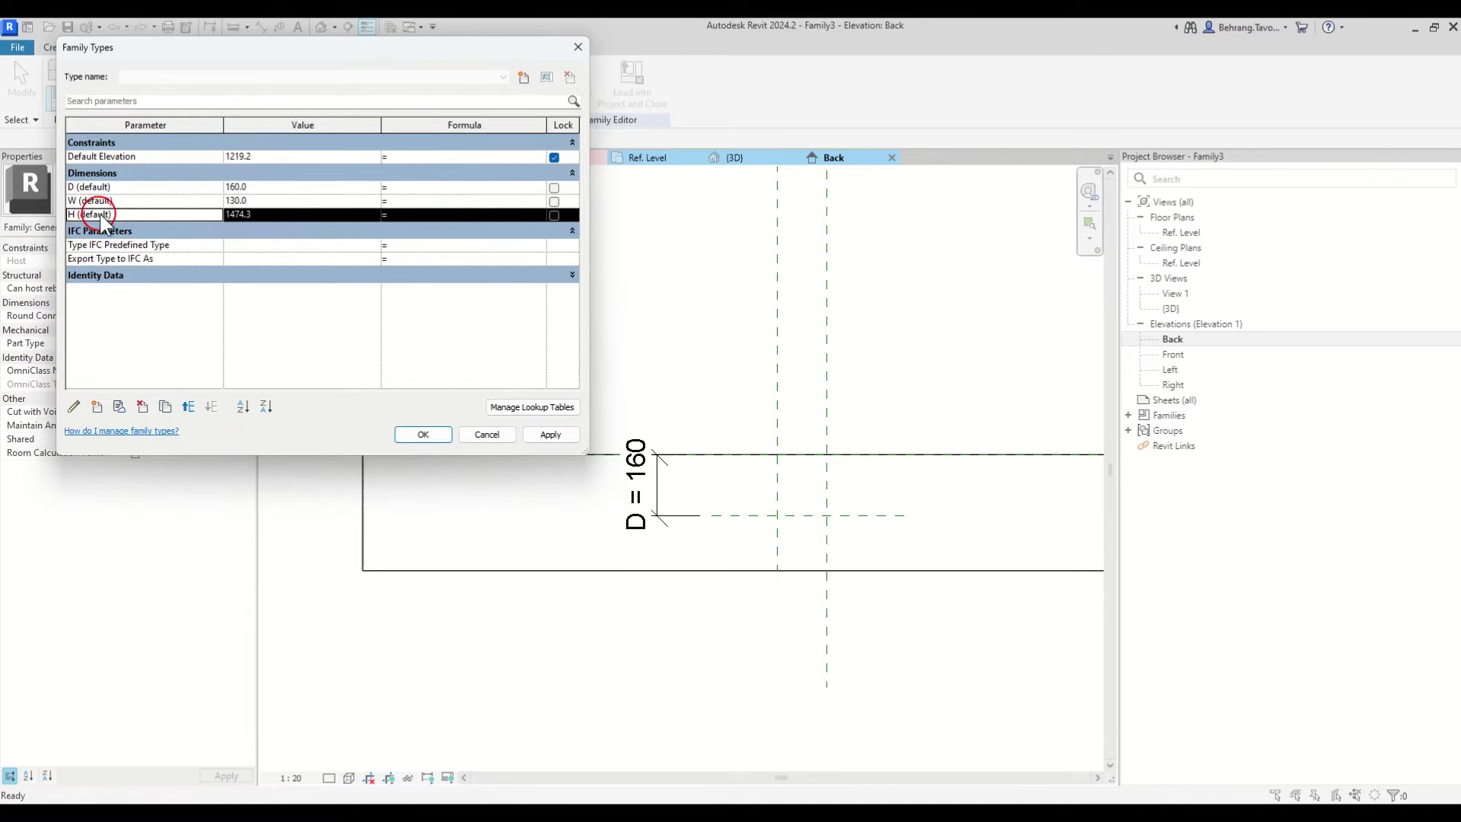
pyautogui.click(75, 410)
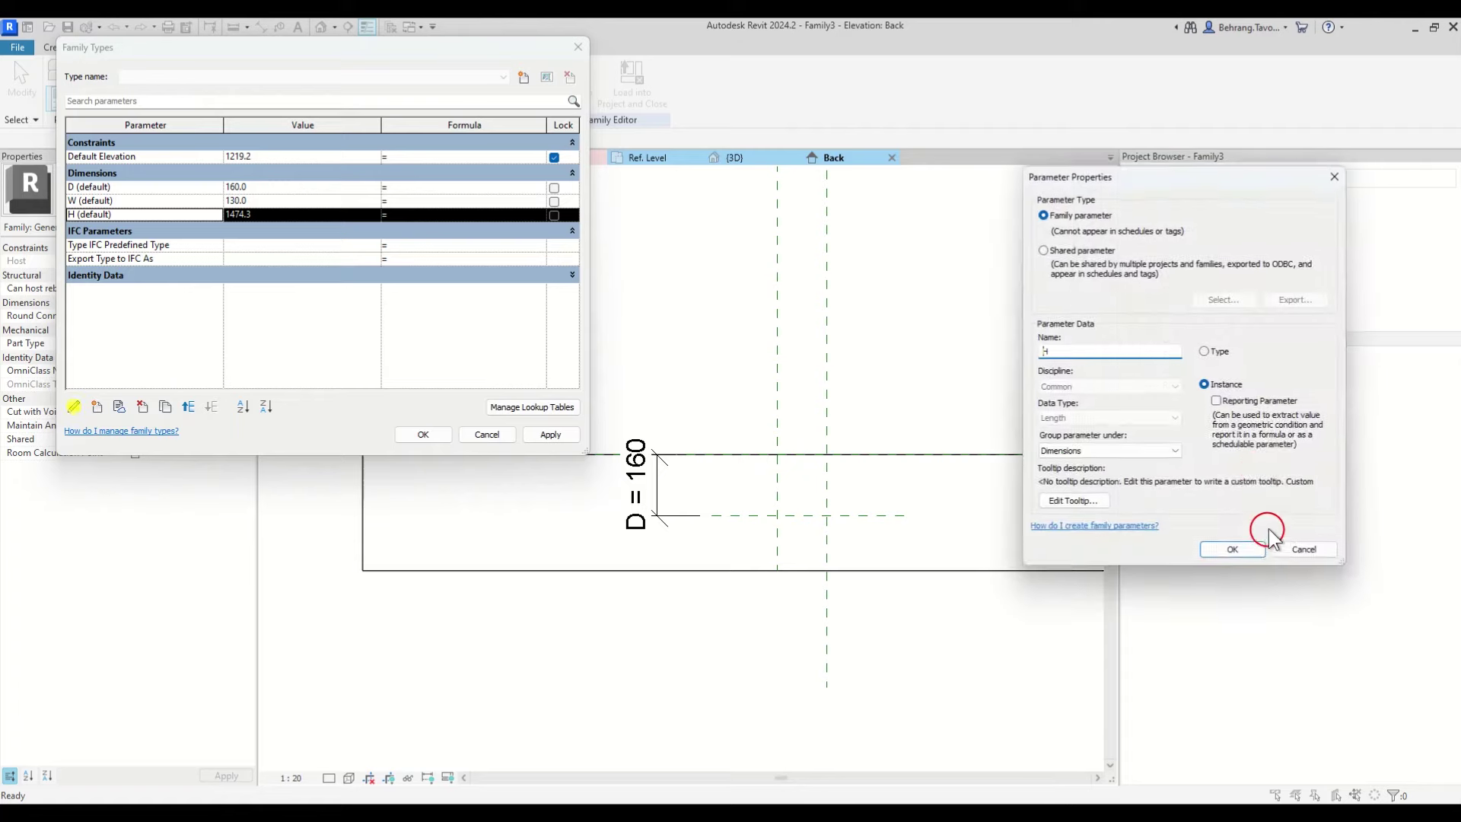
pyautogui.click(1144, 452)
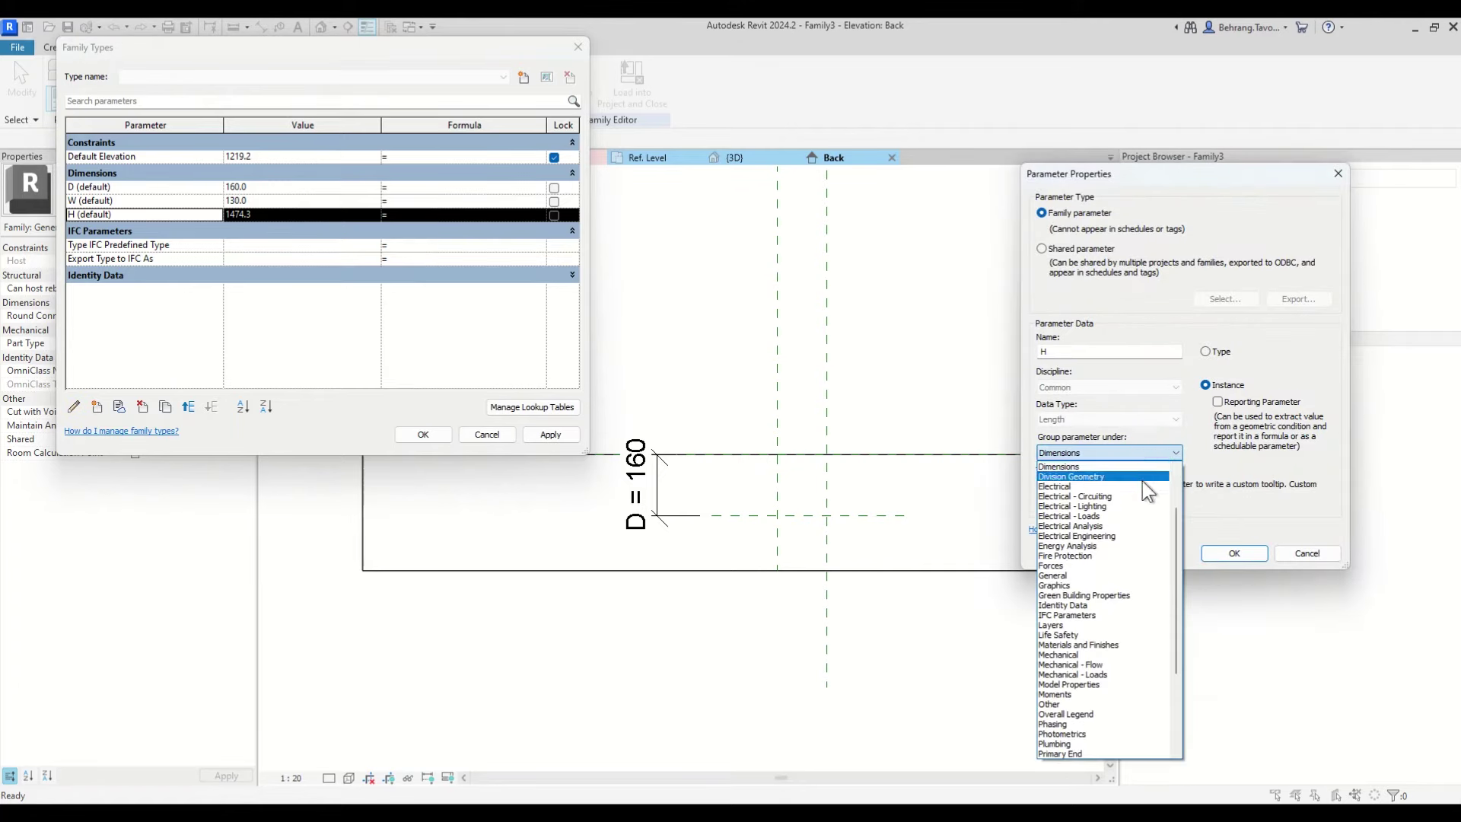
pyautogui.press('o')
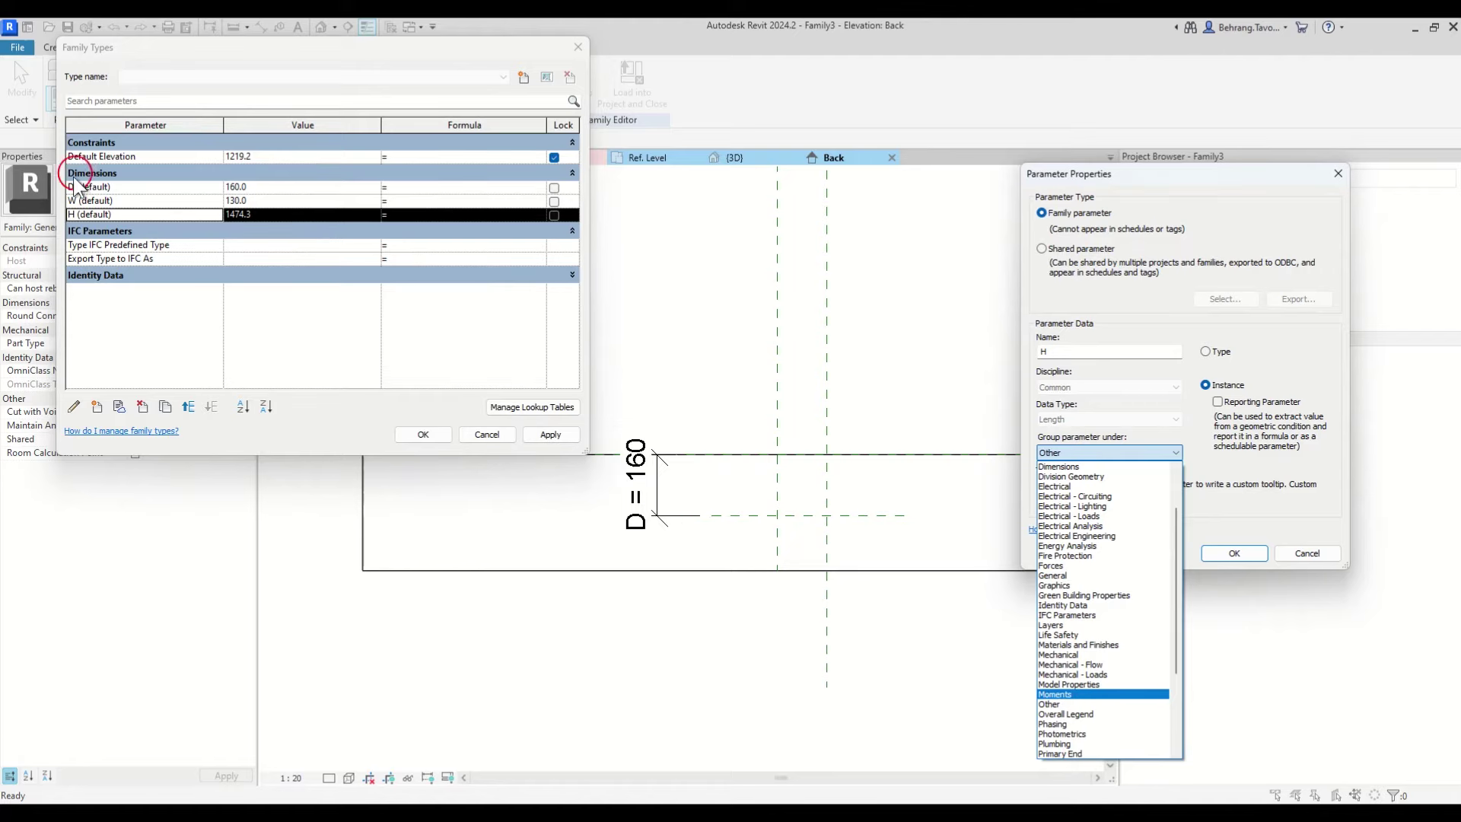
pyautogui.click(1316, 499)
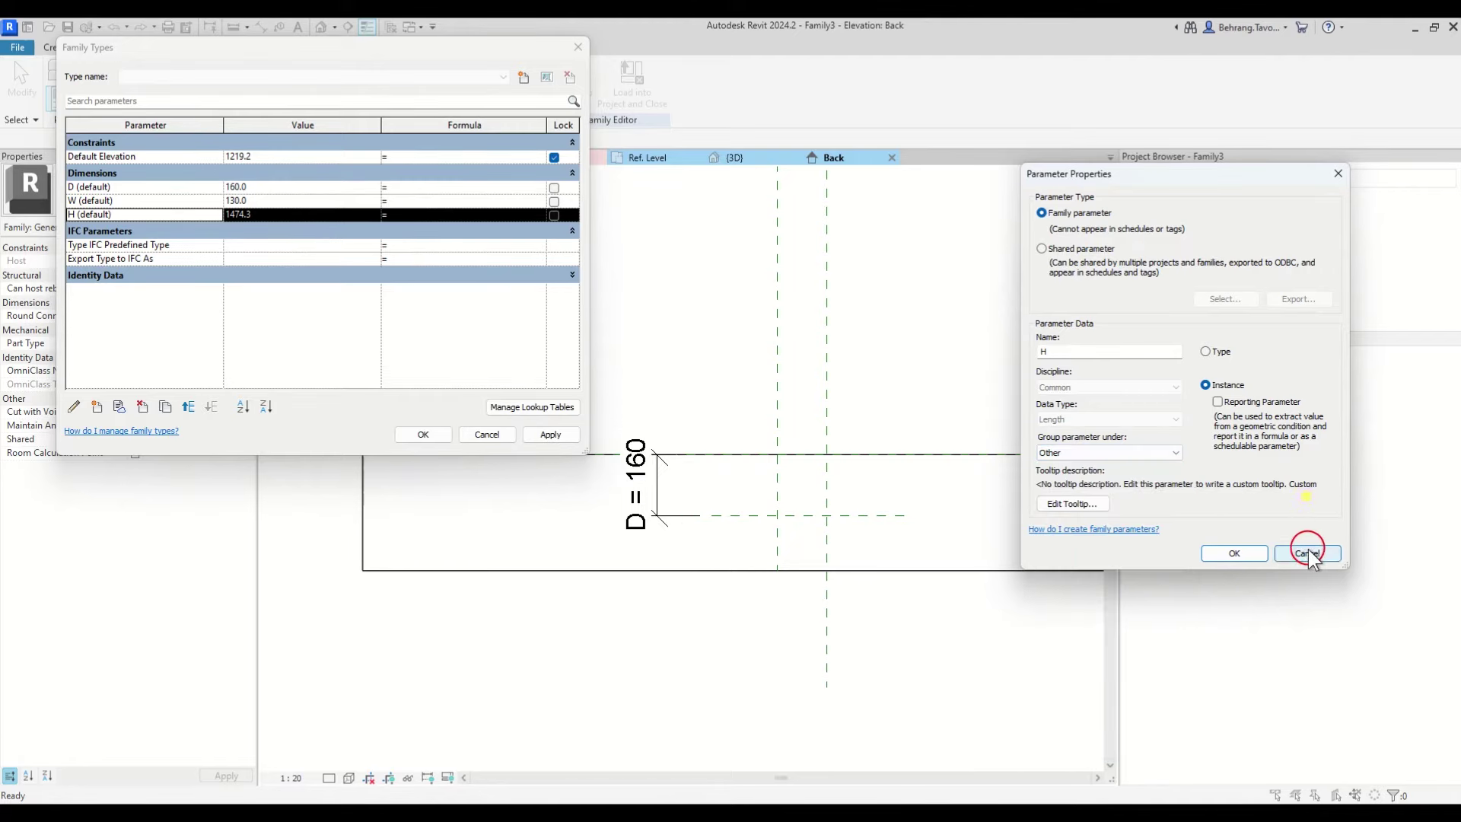
pyautogui.click(1308, 551)
# Step: Accept the Family Types changes and open the Ref. Level floor plan view
pyautogui.click(423, 434)
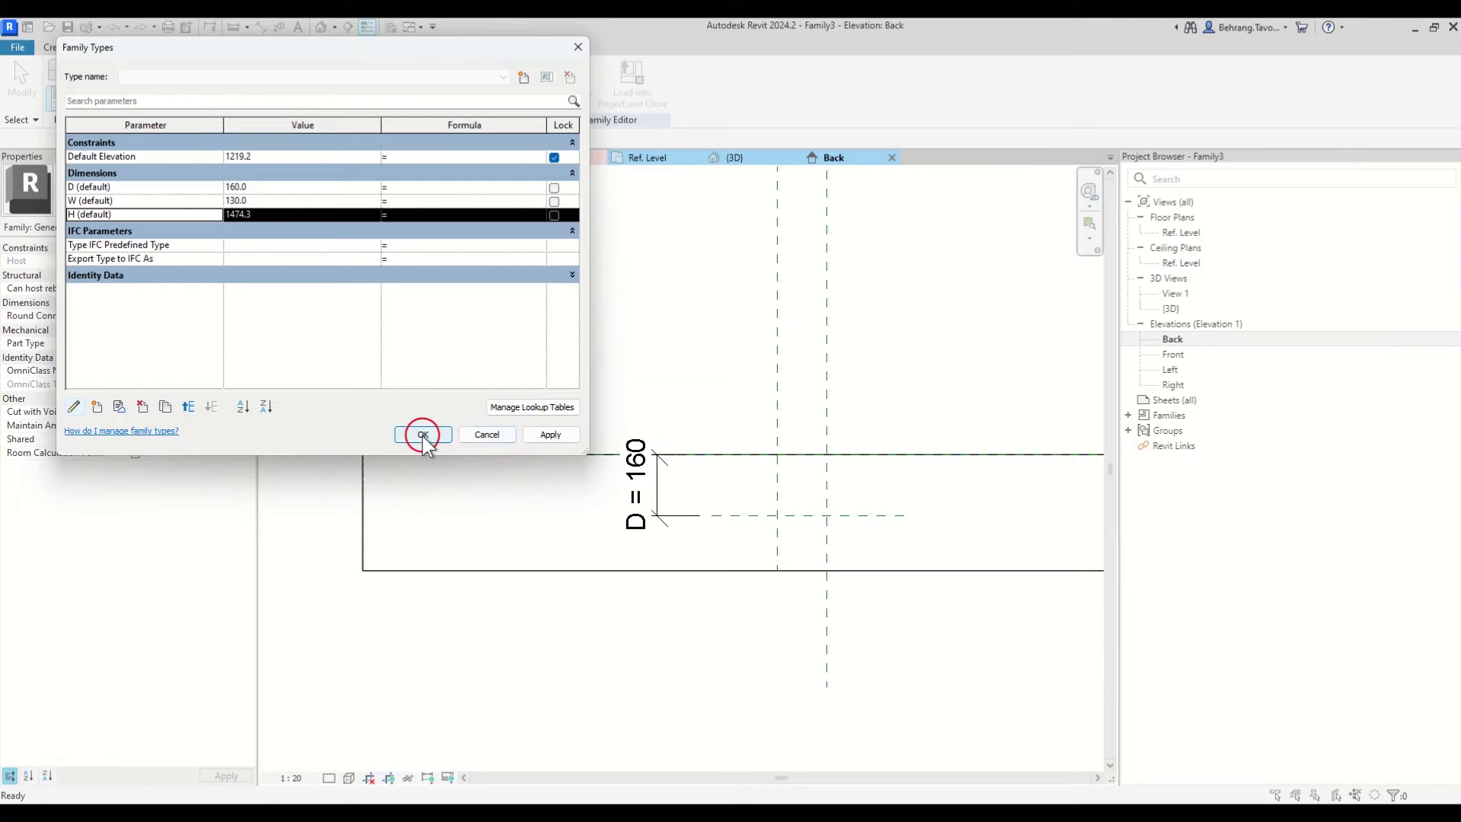
pyautogui.scroll(-4, 661, 399)
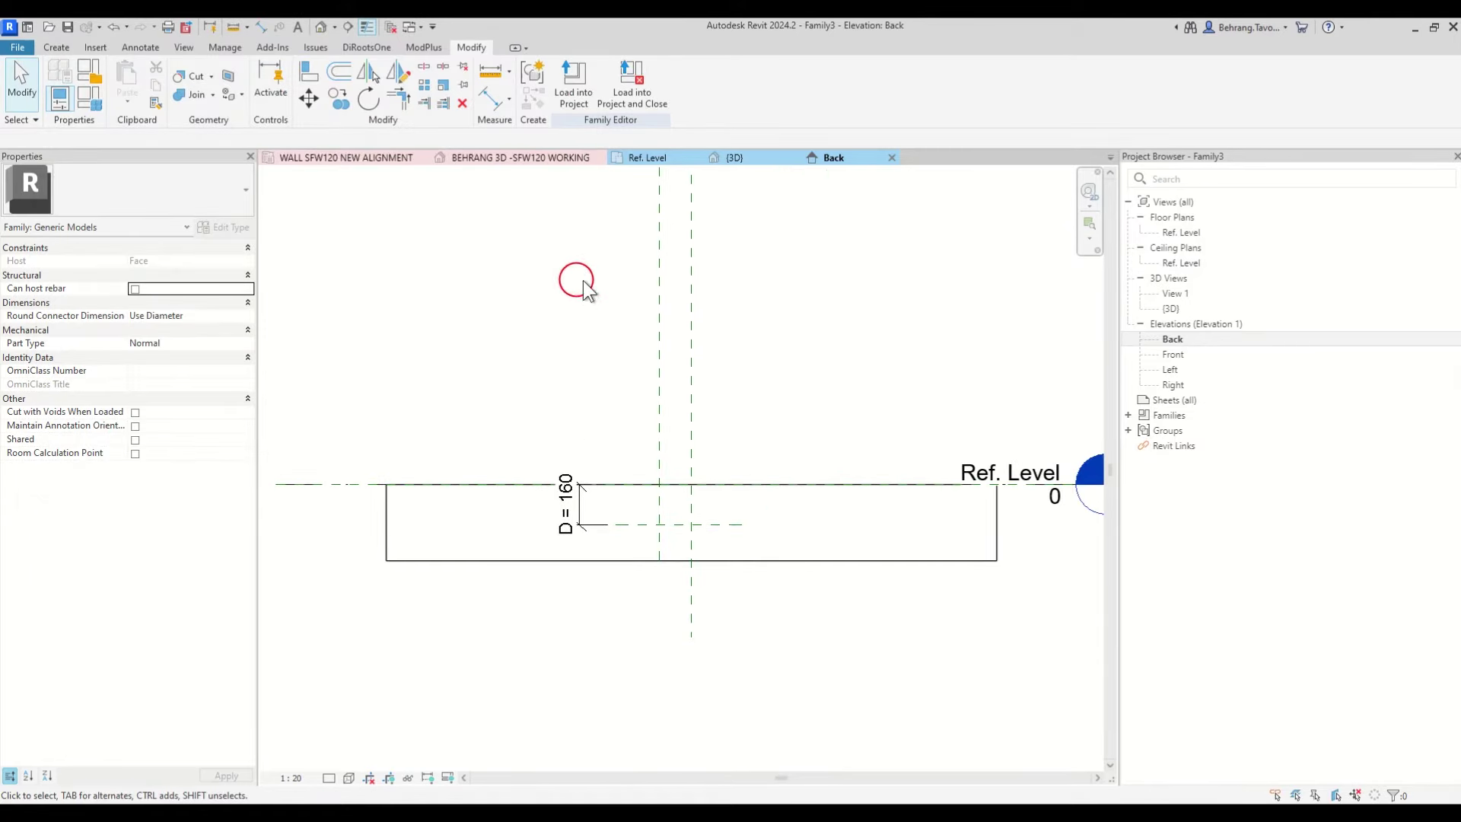
pyautogui.doubleClick(1178, 233)
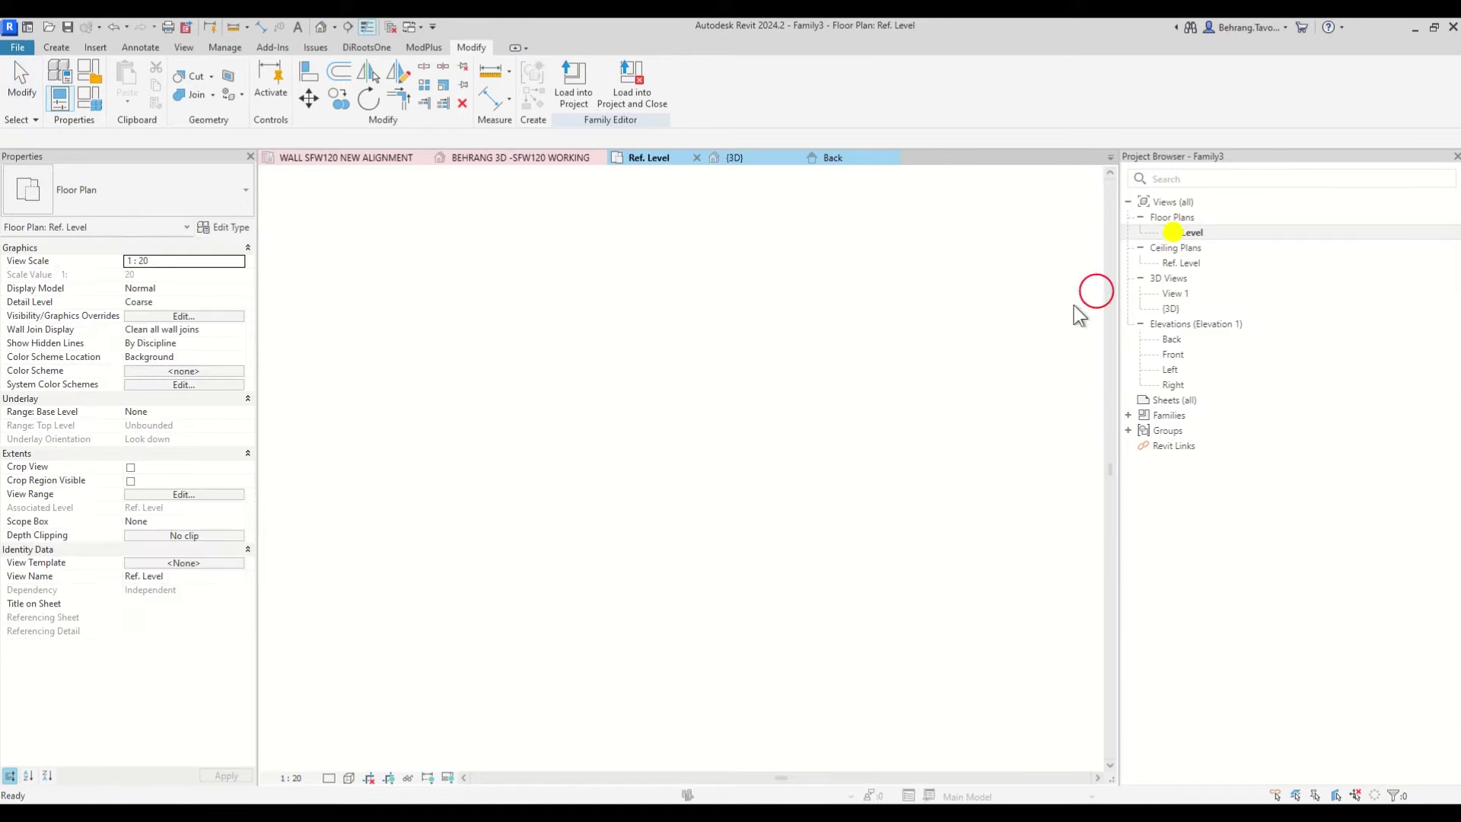
# Step: Create an extrusion set to Void and sketch its rectangular profile between the reference planes that define W and H
pyautogui.click(56, 50)
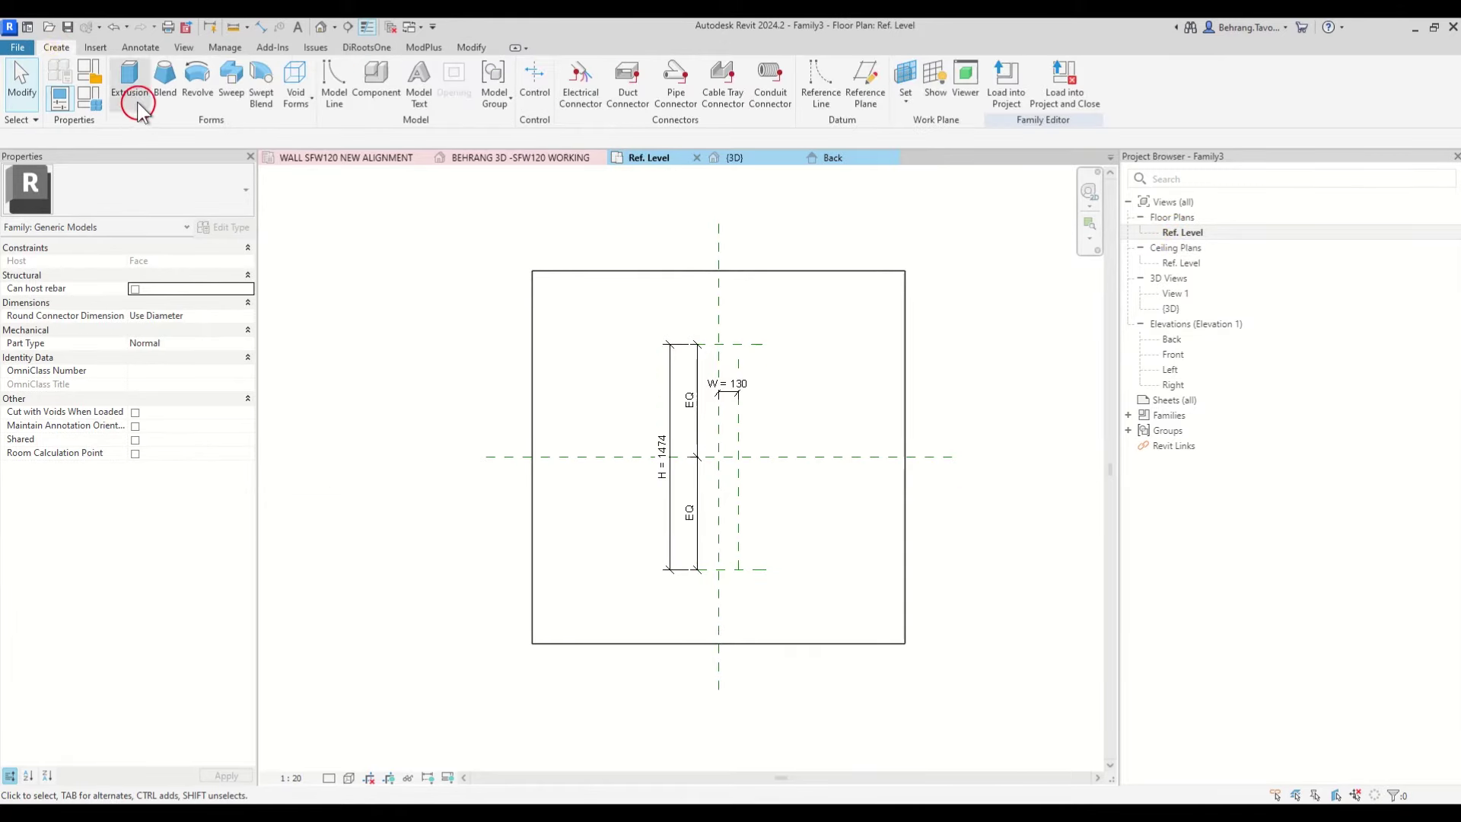
pyautogui.click(134, 102)
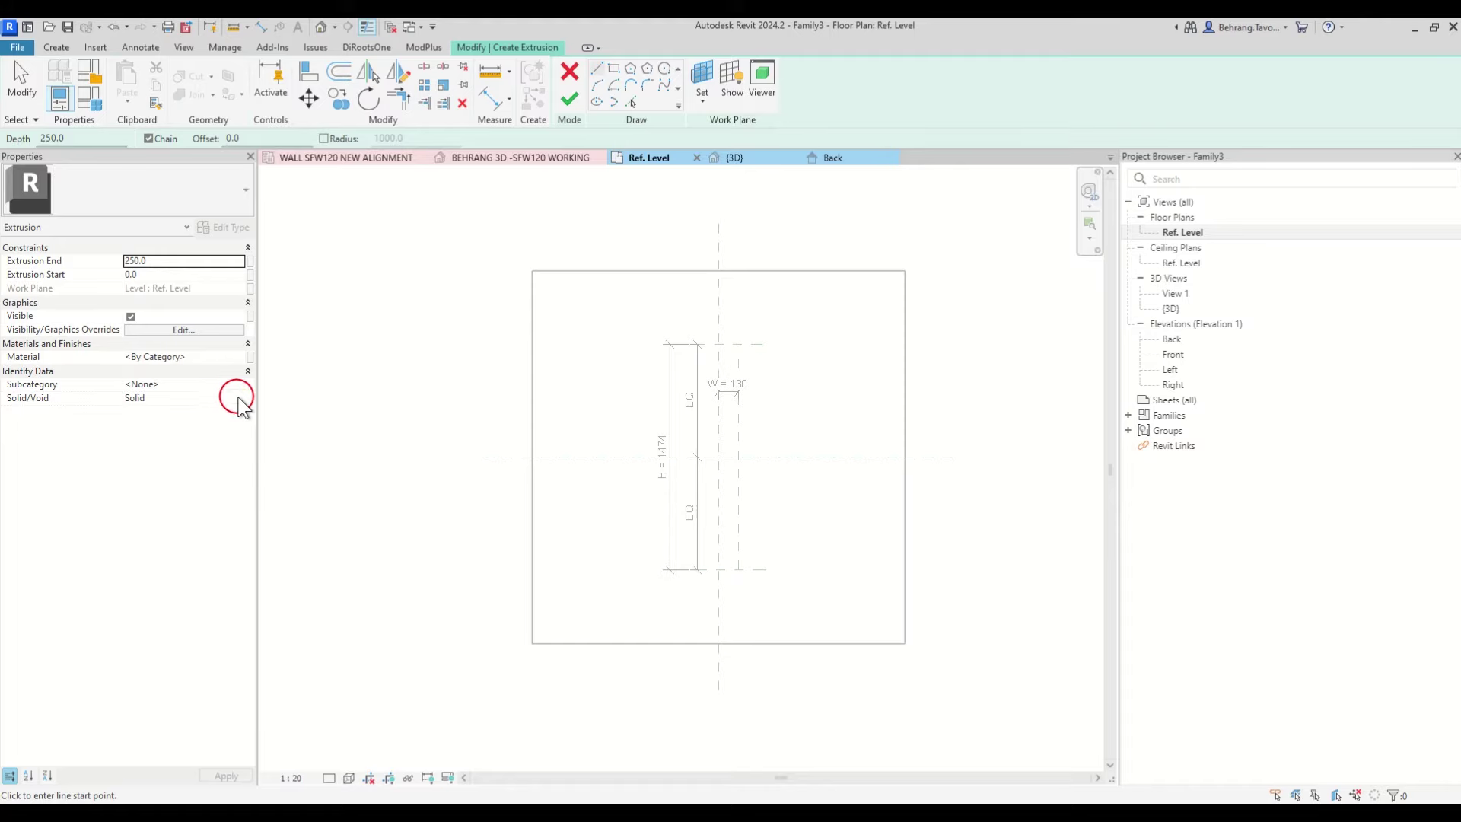
pyautogui.click(200, 398)
pyautogui.click(140, 422)
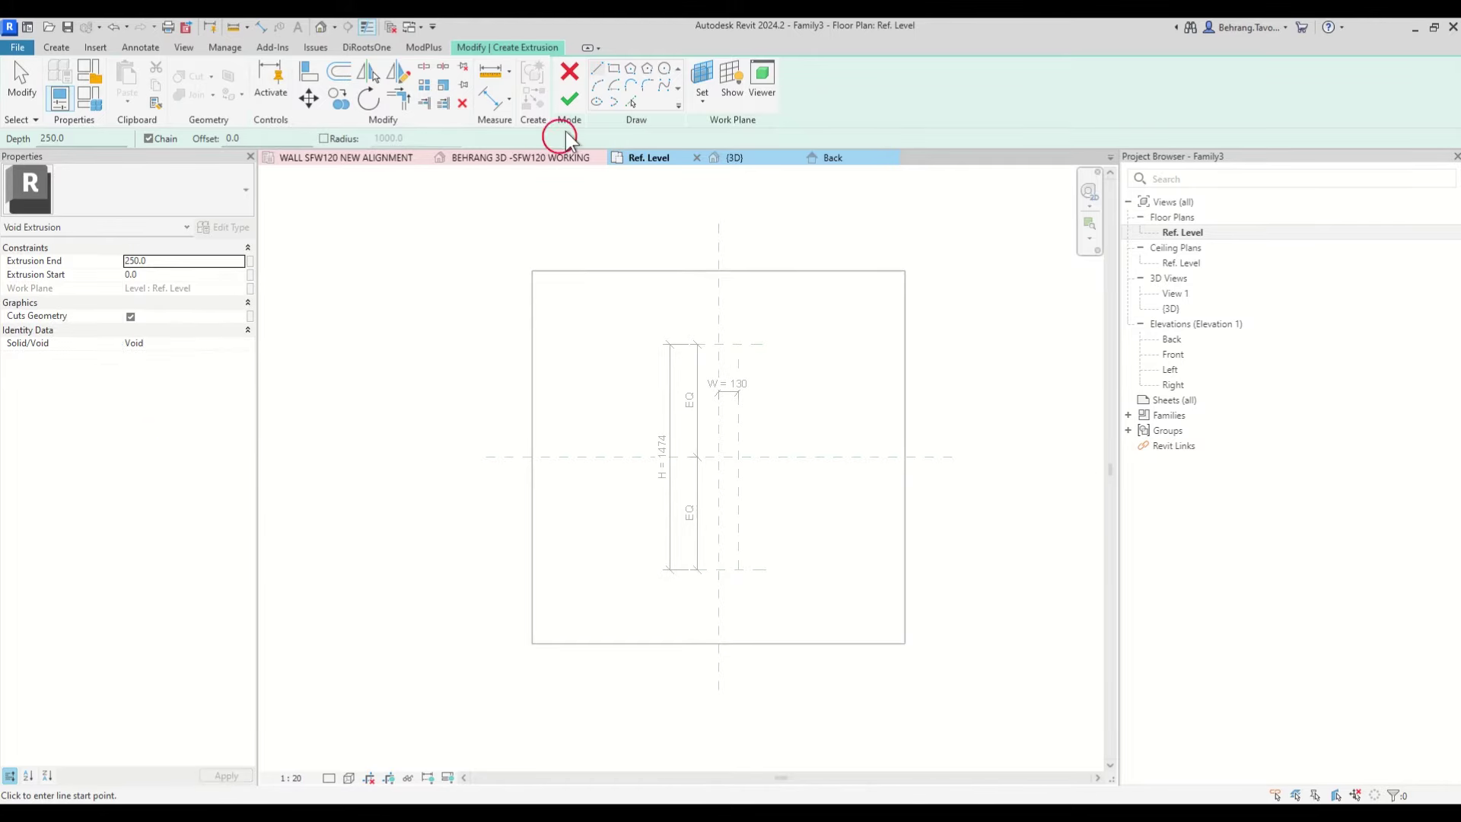
pyautogui.click(607, 68)
pyautogui.click(613, 69)
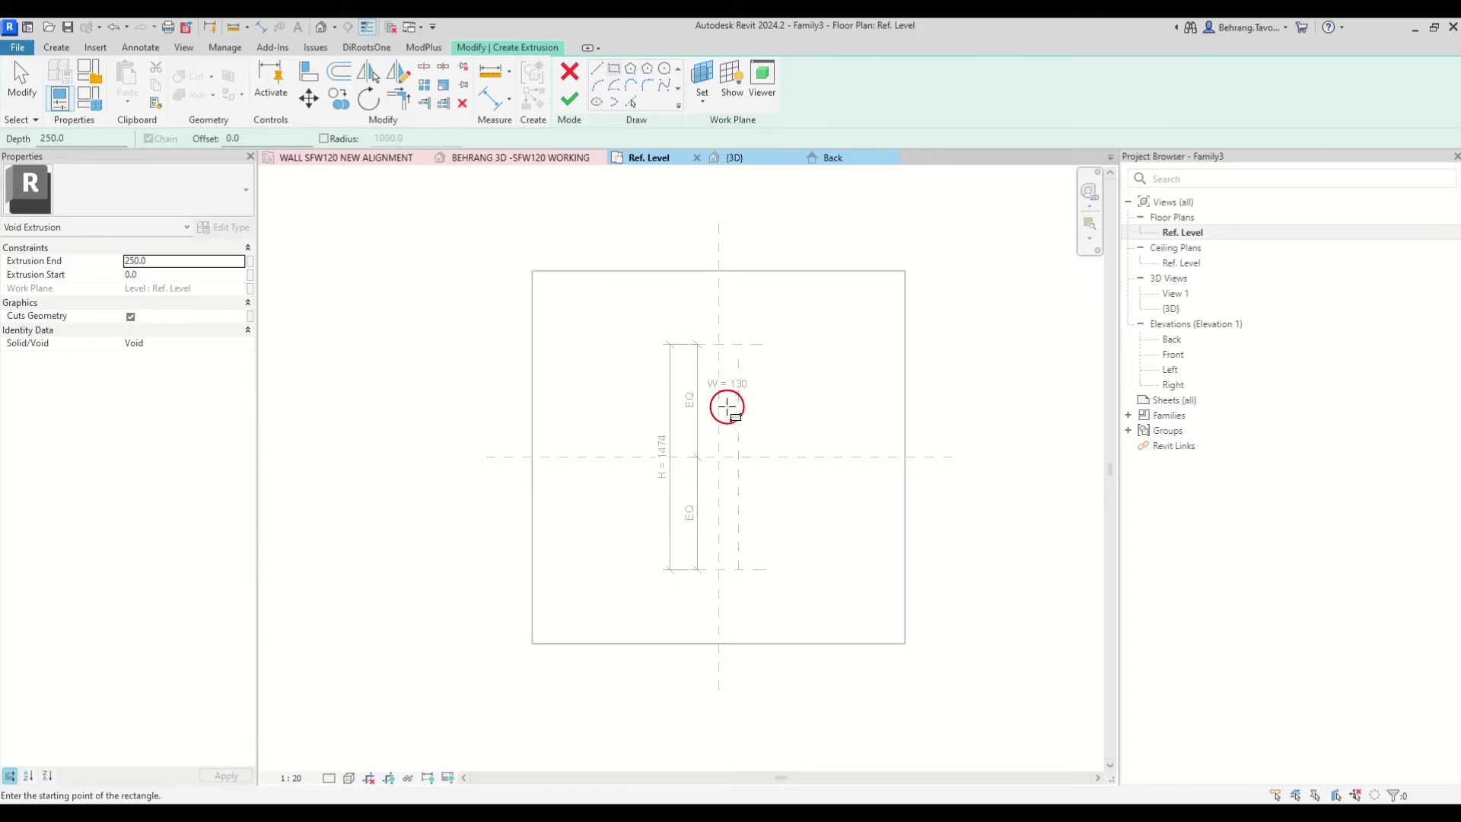
pyautogui.click(716, 342)
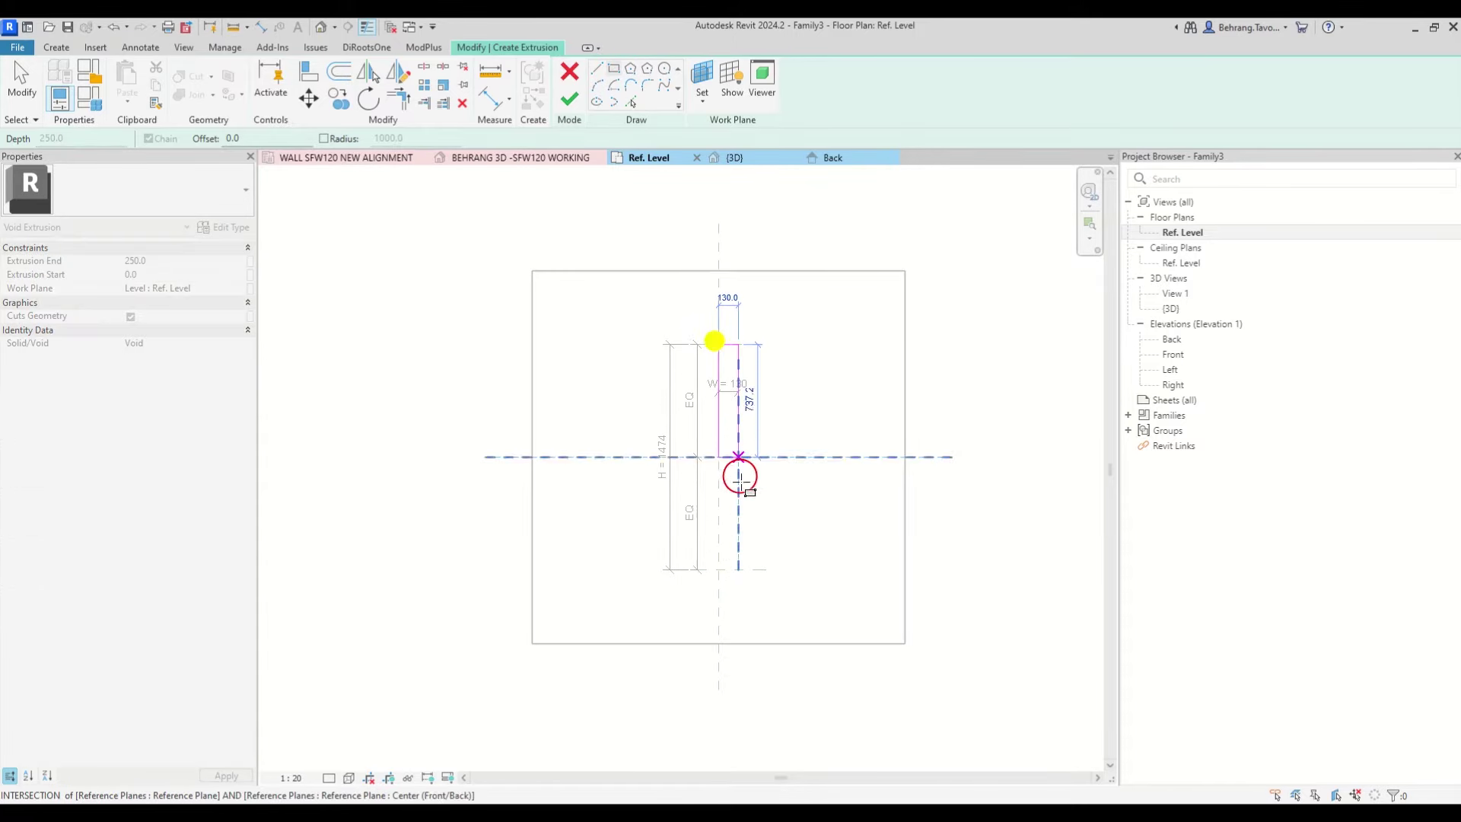
pyautogui.click(735, 567)
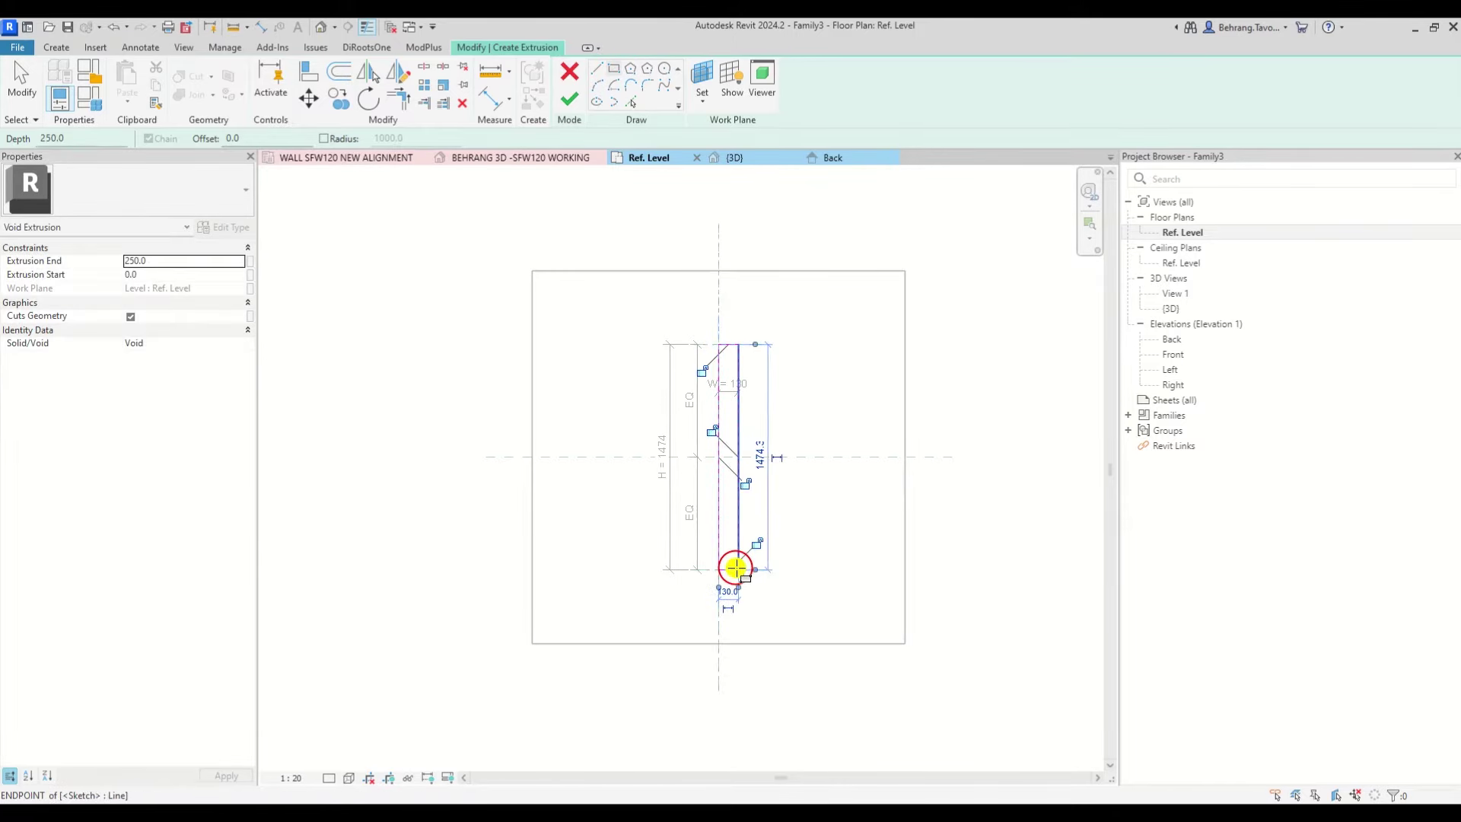
# Step: Lock all four edges of the rectangle to their reference planes and finish the void extrusion
pyautogui.click(707, 369)
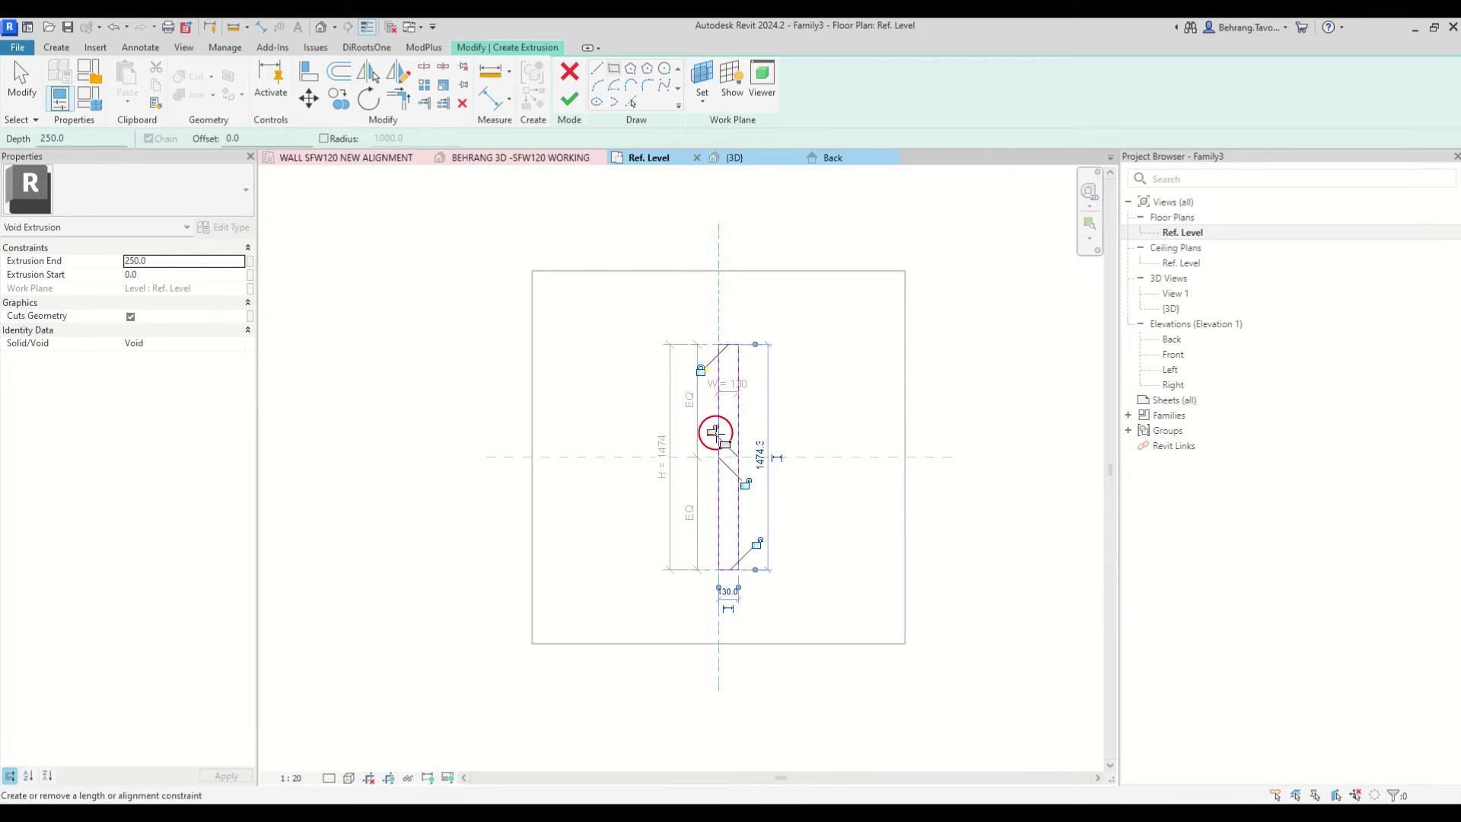
pyautogui.click(711, 430)
pyautogui.click(745, 483)
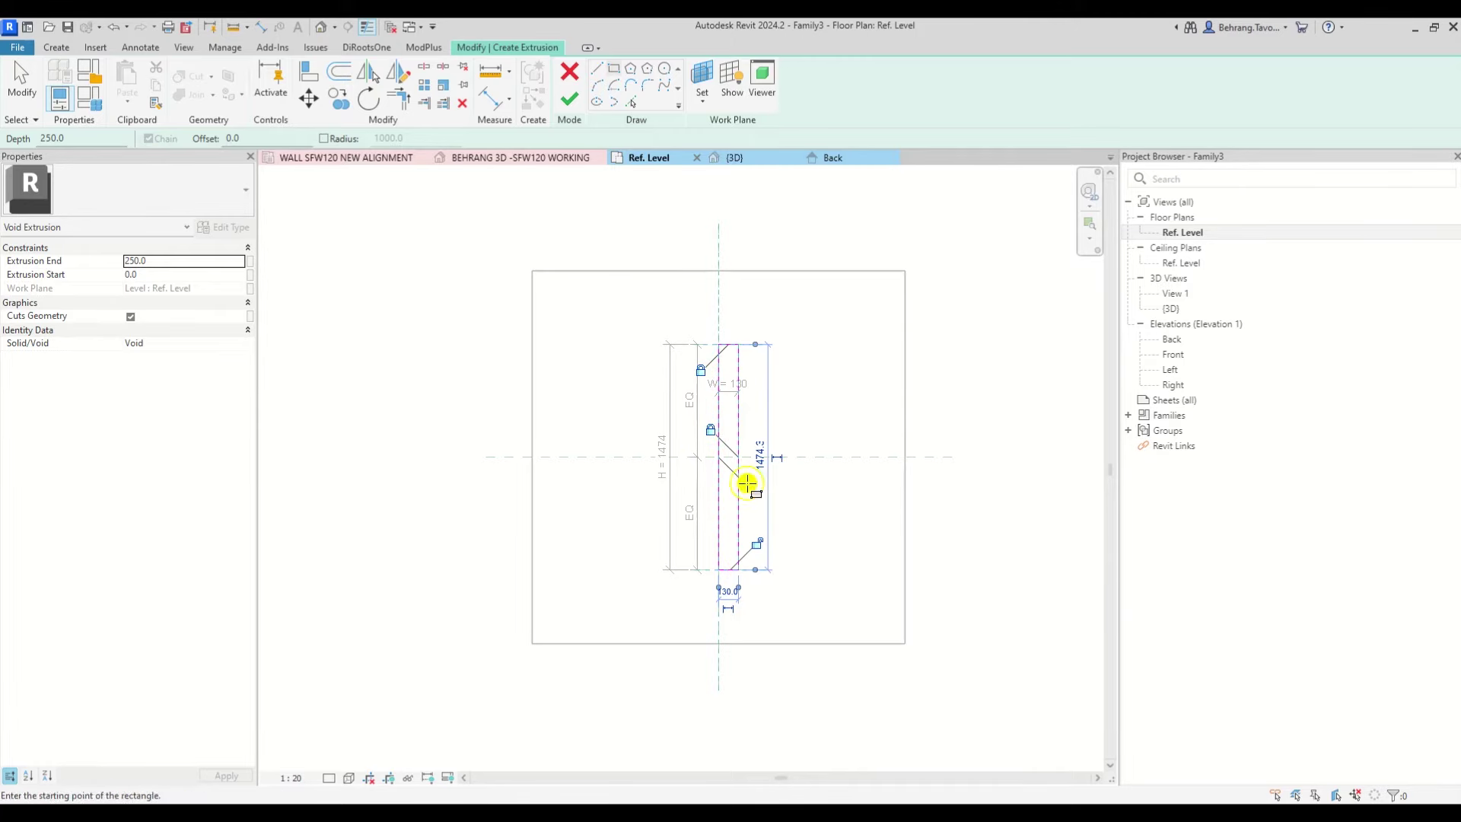
pyautogui.click(759, 546)
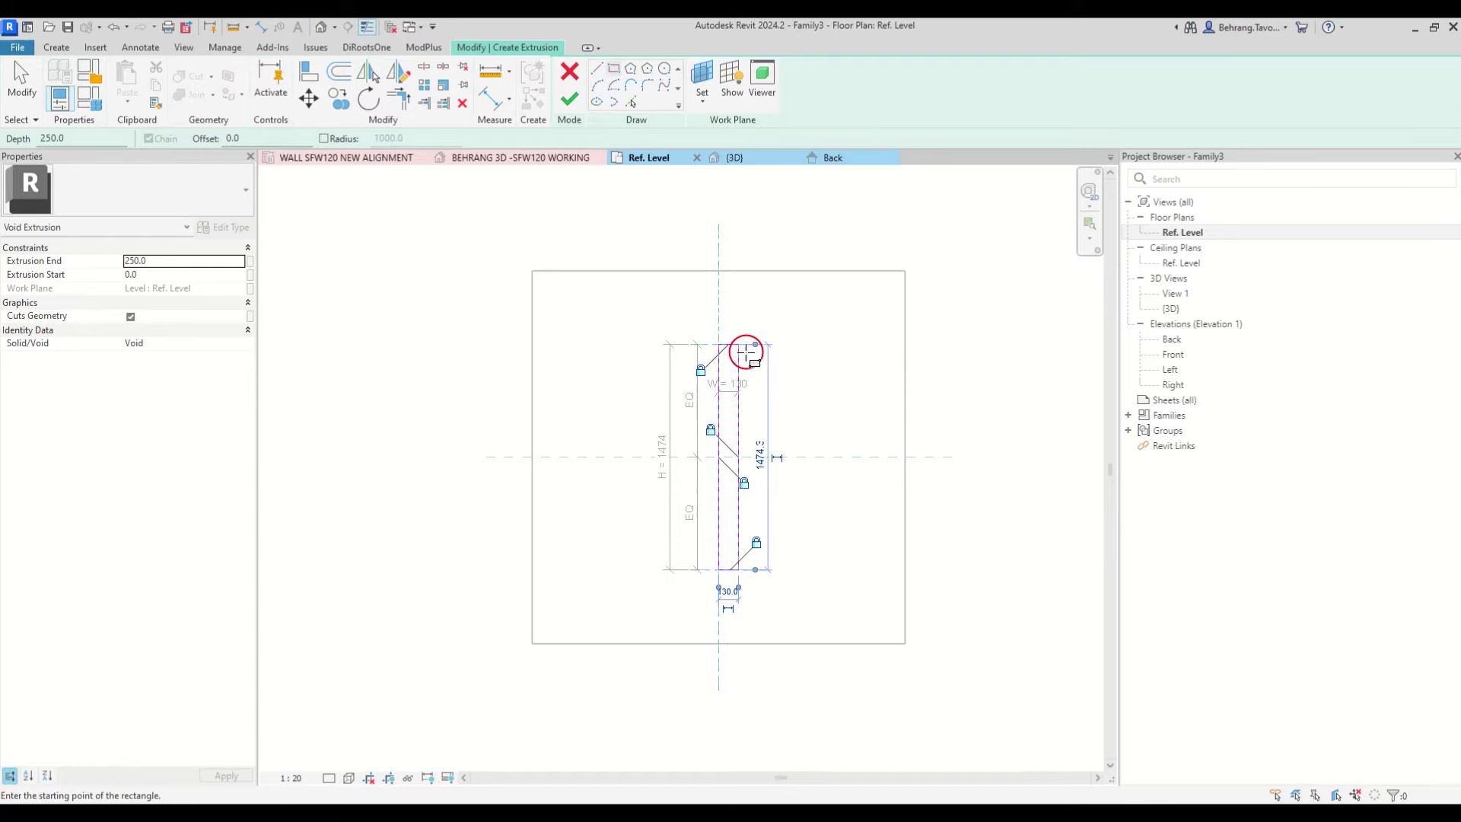
pyautogui.click(570, 100)
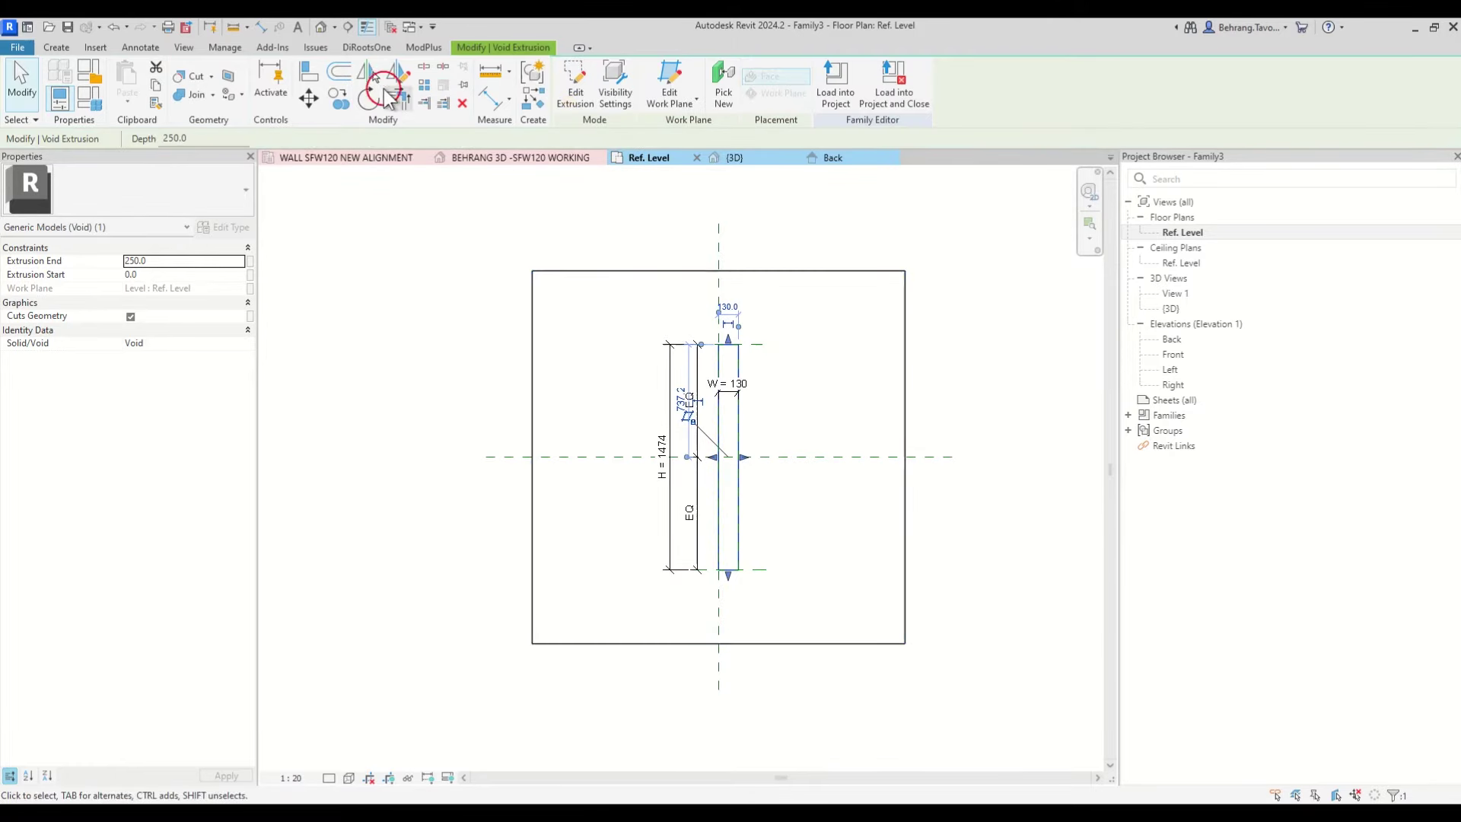
# Step: Check the void extrusion against the host block in 3D, and open the Back elevation
pyautogui.click(321, 27)
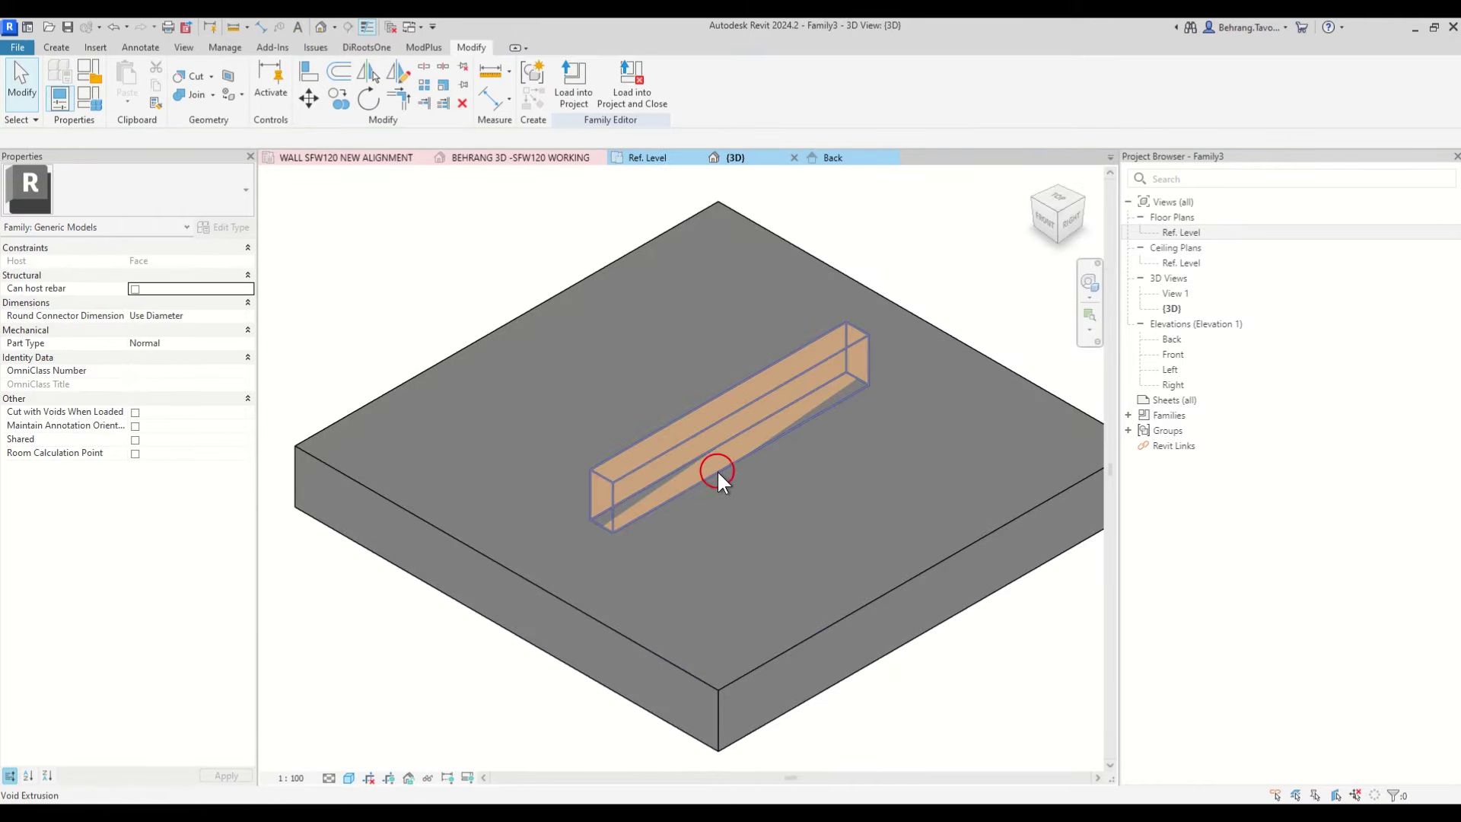
pyautogui.keyDown('shift'); pyautogui.moveTo(717, 468); pyautogui.dragTo(750, 385, button='middle'); pyautogui.keyUp('shift')
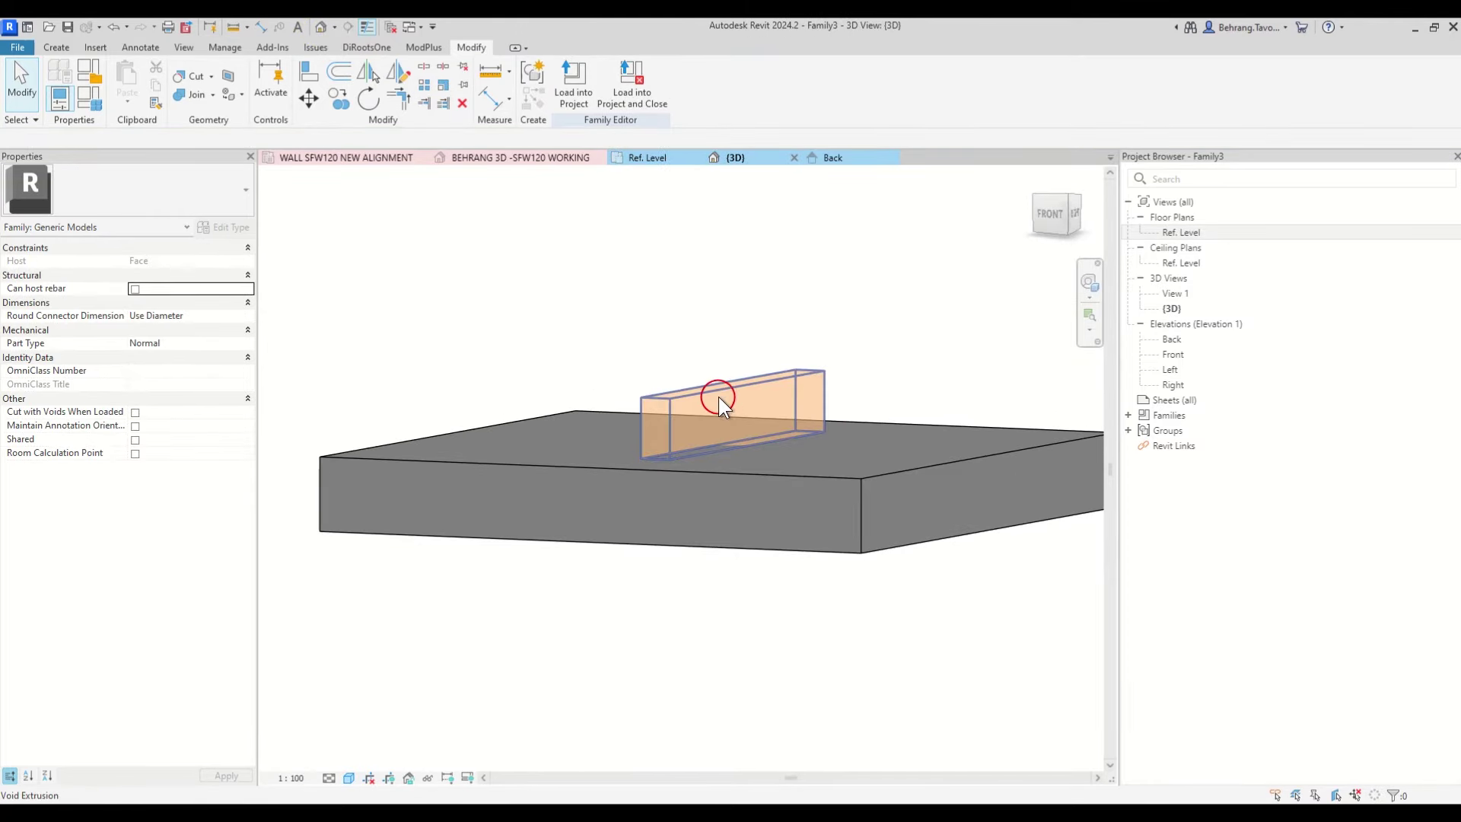
pyautogui.click(720, 399)
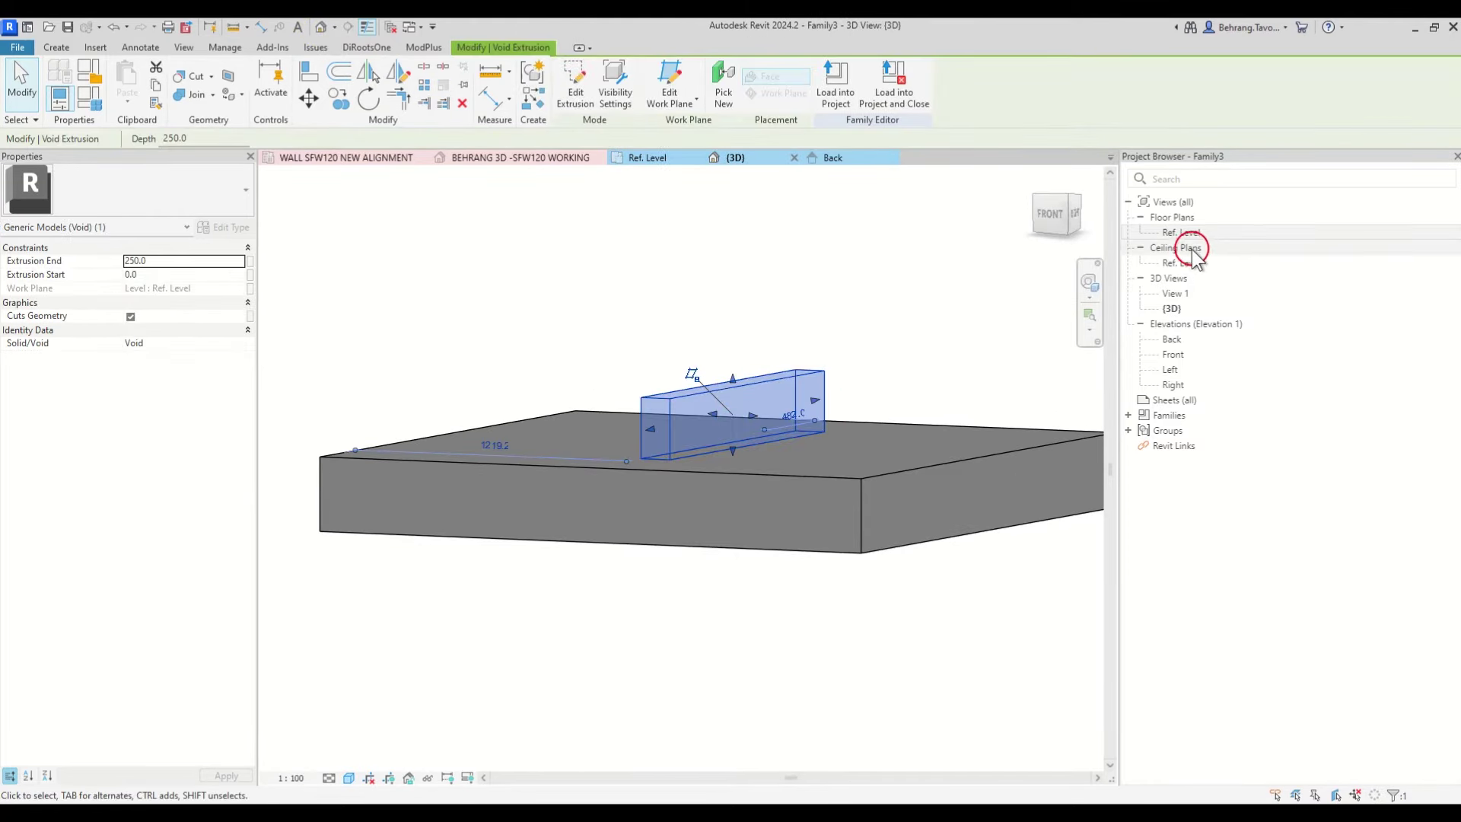
pyautogui.click(1185, 341)
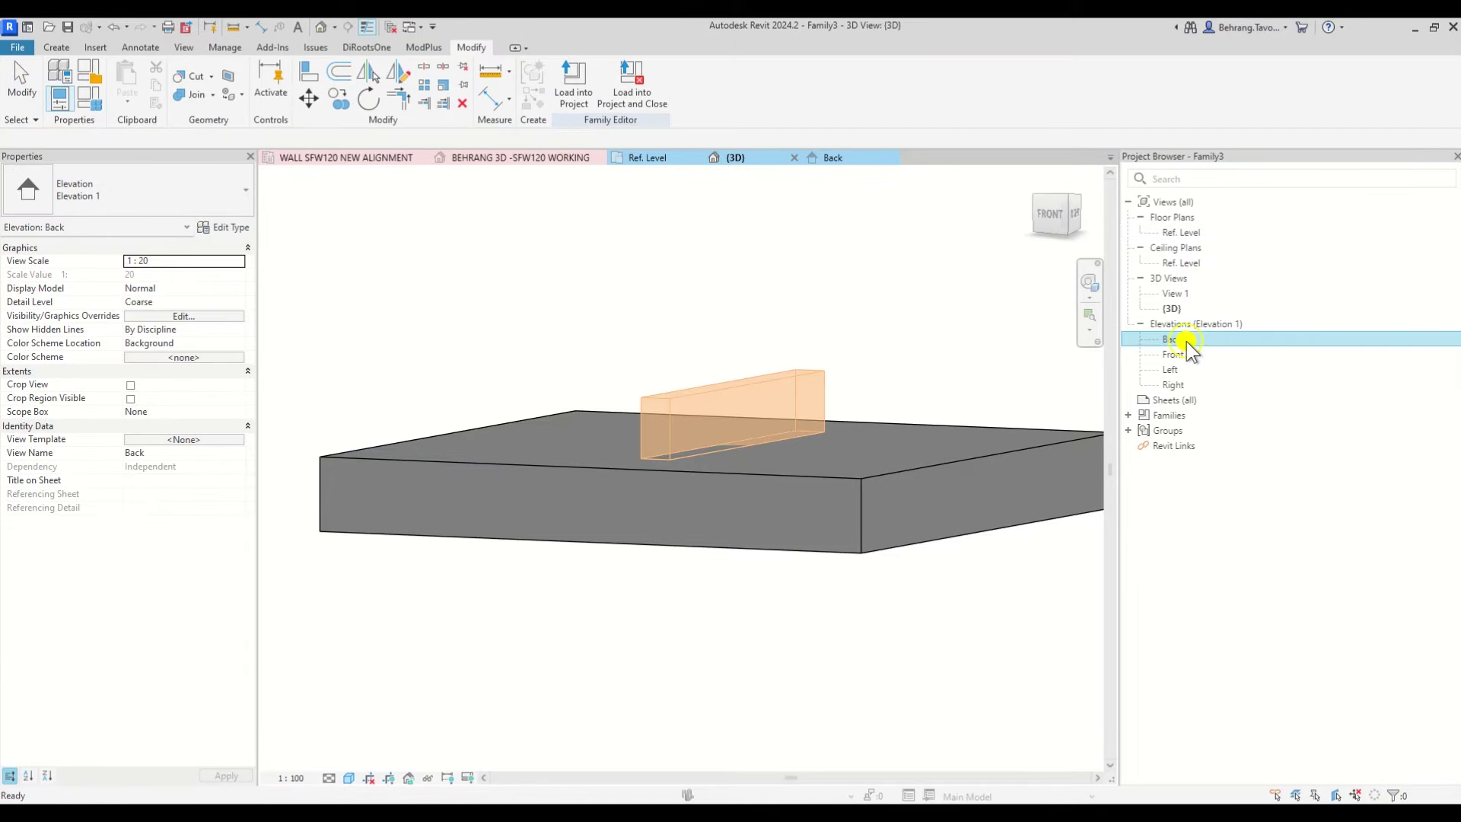
pyautogui.click(1186, 341)
pyautogui.doubleClick(1185, 341)
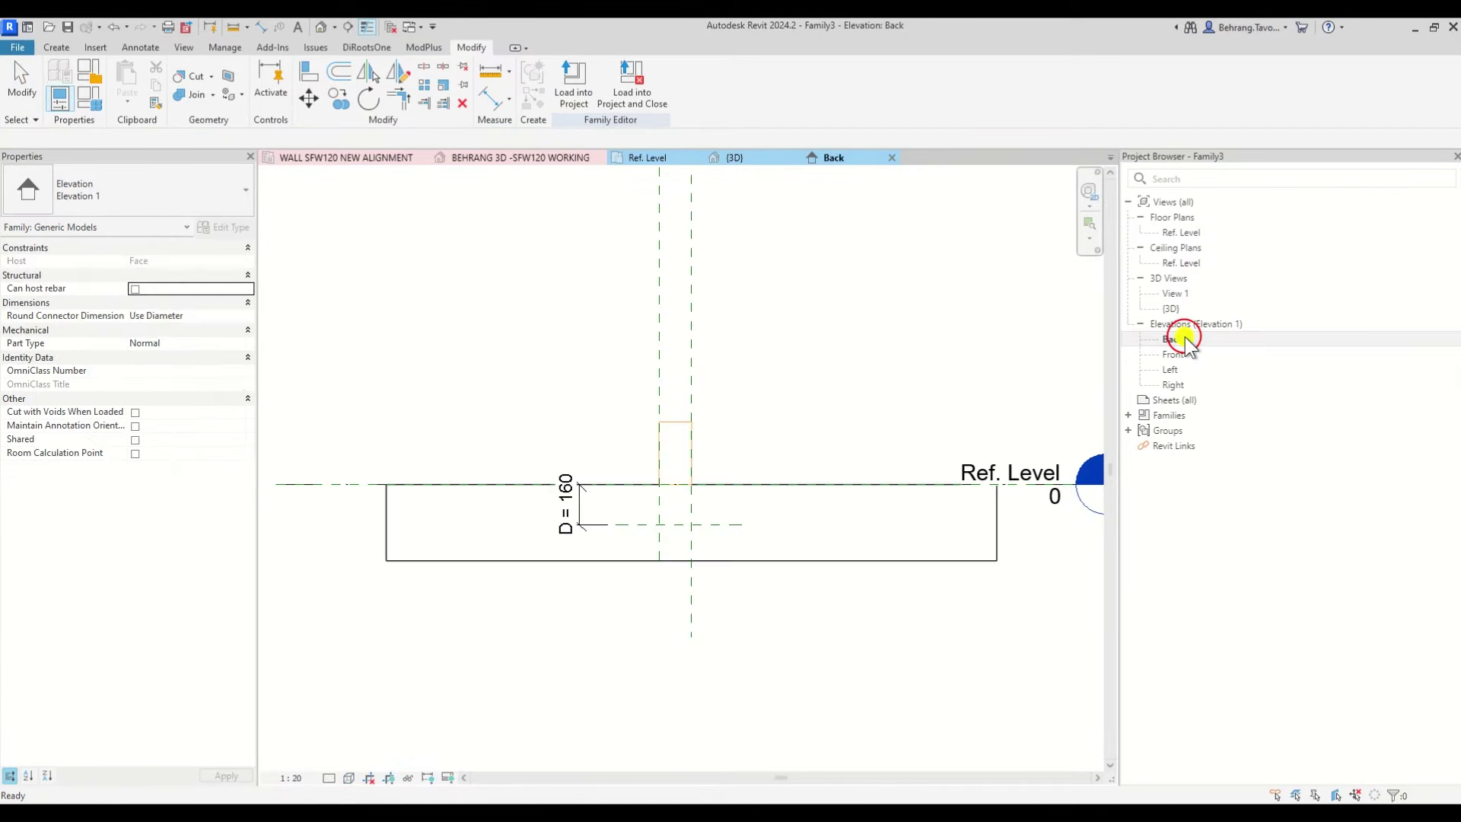
# Step: Stretch the void's lower face to the D reference plane and its upper face to Ref. Level, locking both alignments
pyautogui.click(669, 426)
pyautogui.scroll(3, 682, 496)
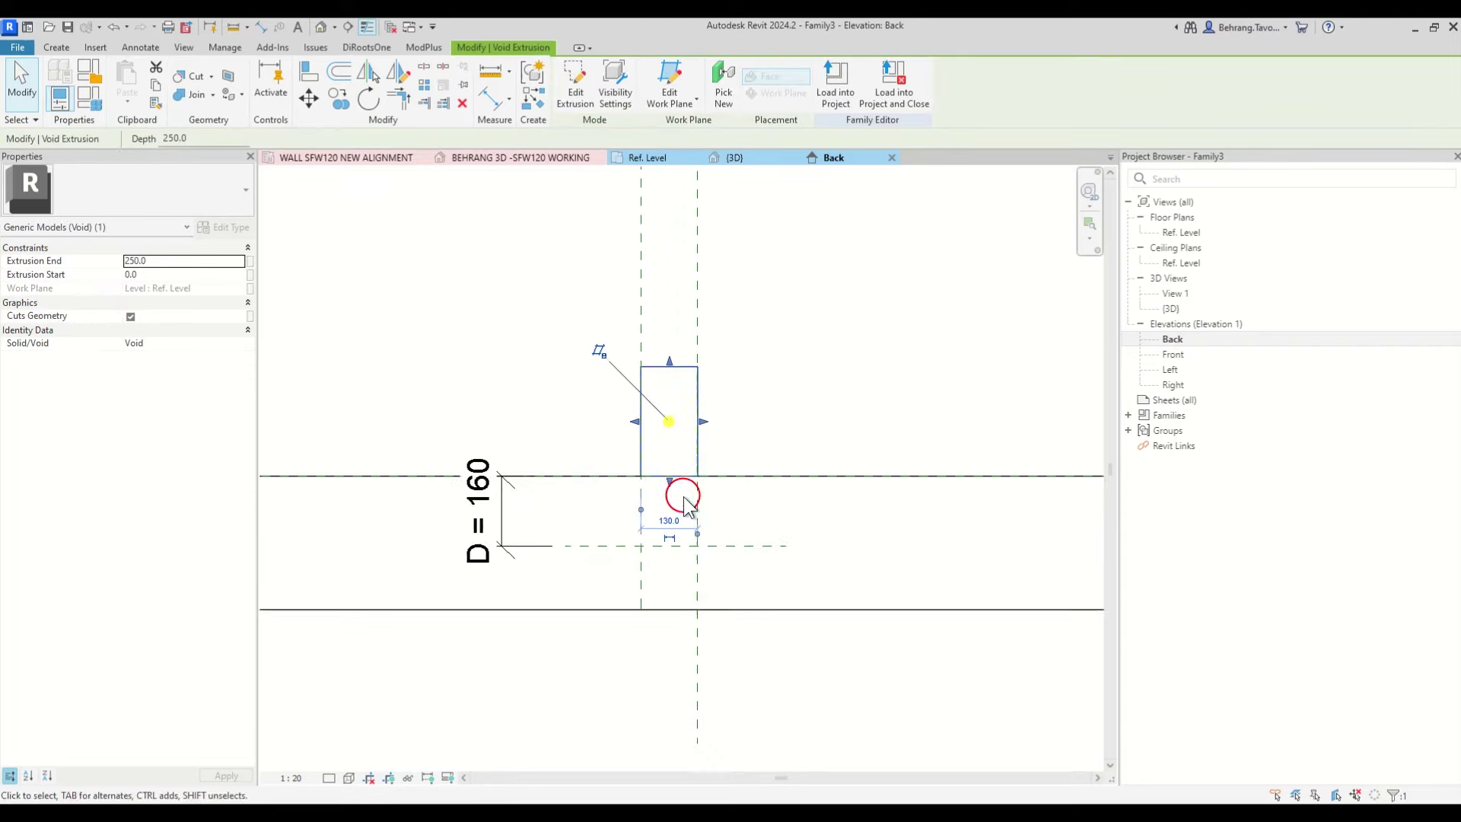
pyautogui.moveTo(663, 477); pyautogui.dragTo(666, 554)
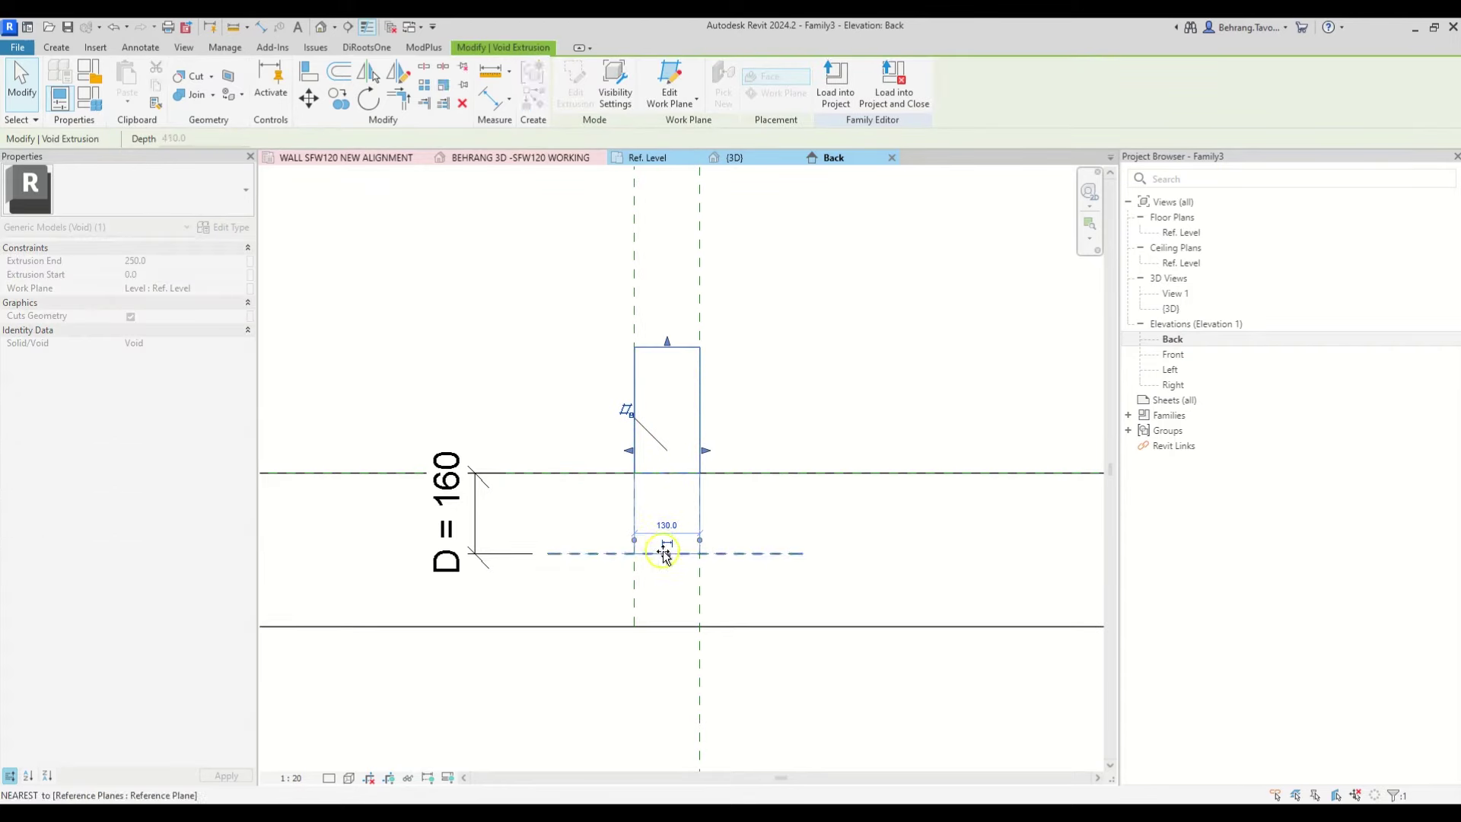
pyautogui.click(649, 578)
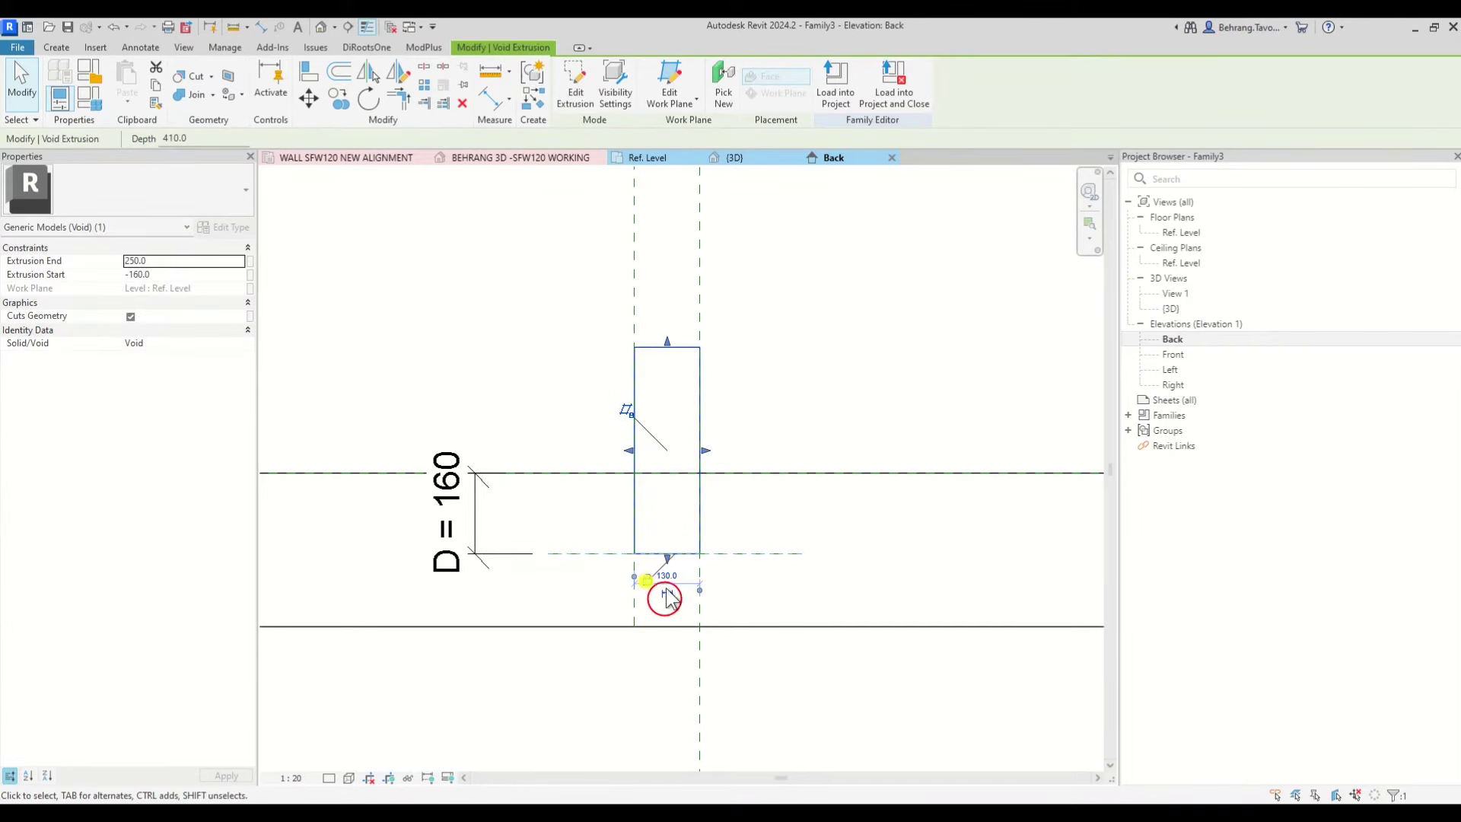
pyautogui.moveTo(669, 346); pyautogui.dragTo(666, 472)
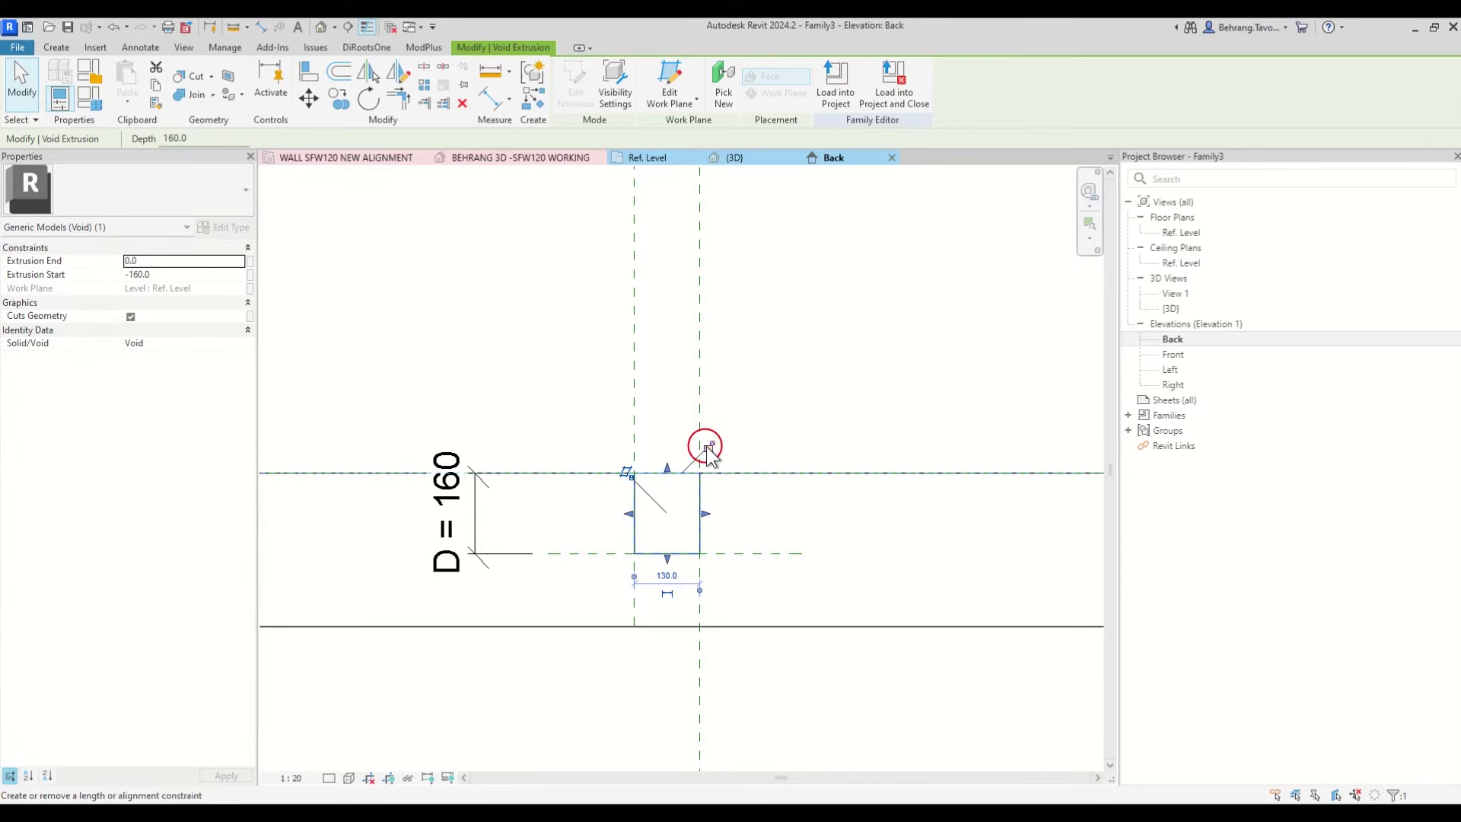
pyautogui.click(707, 446)
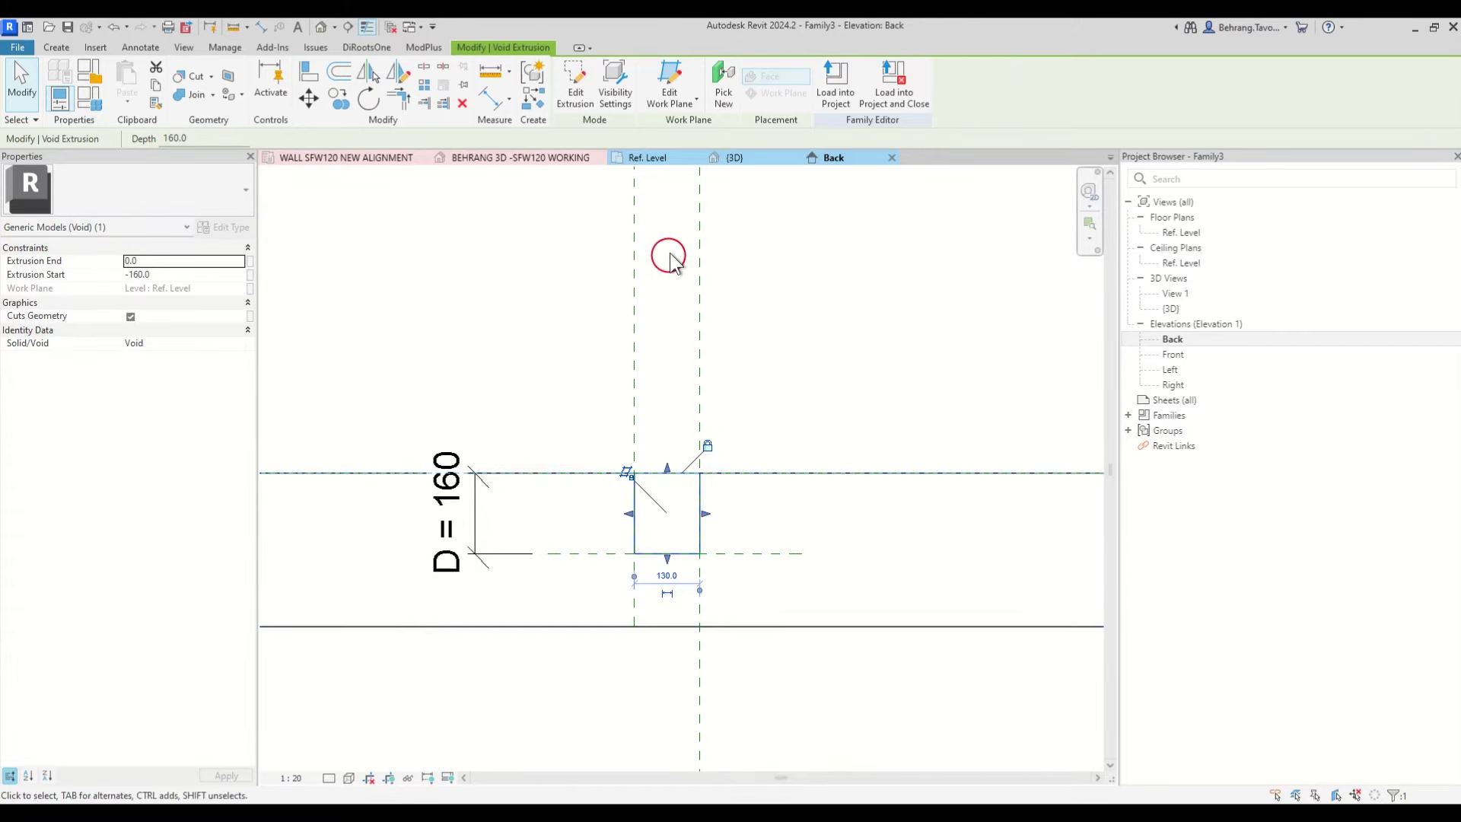
# Step: Cut the host block with the void extrusion in the 3D view
pyautogui.click(320, 27)
pyautogui.keyDown('shift'); pyautogui.moveTo(659, 364); pyautogui.dragTo(682, 488, button='middle'); pyautogui.keyUp('shift')
pyautogui.keyDown('shift'); pyautogui.moveTo(697, 477); pyautogui.dragTo(684, 464, button='middle'); pyautogui.keyUp('shift')
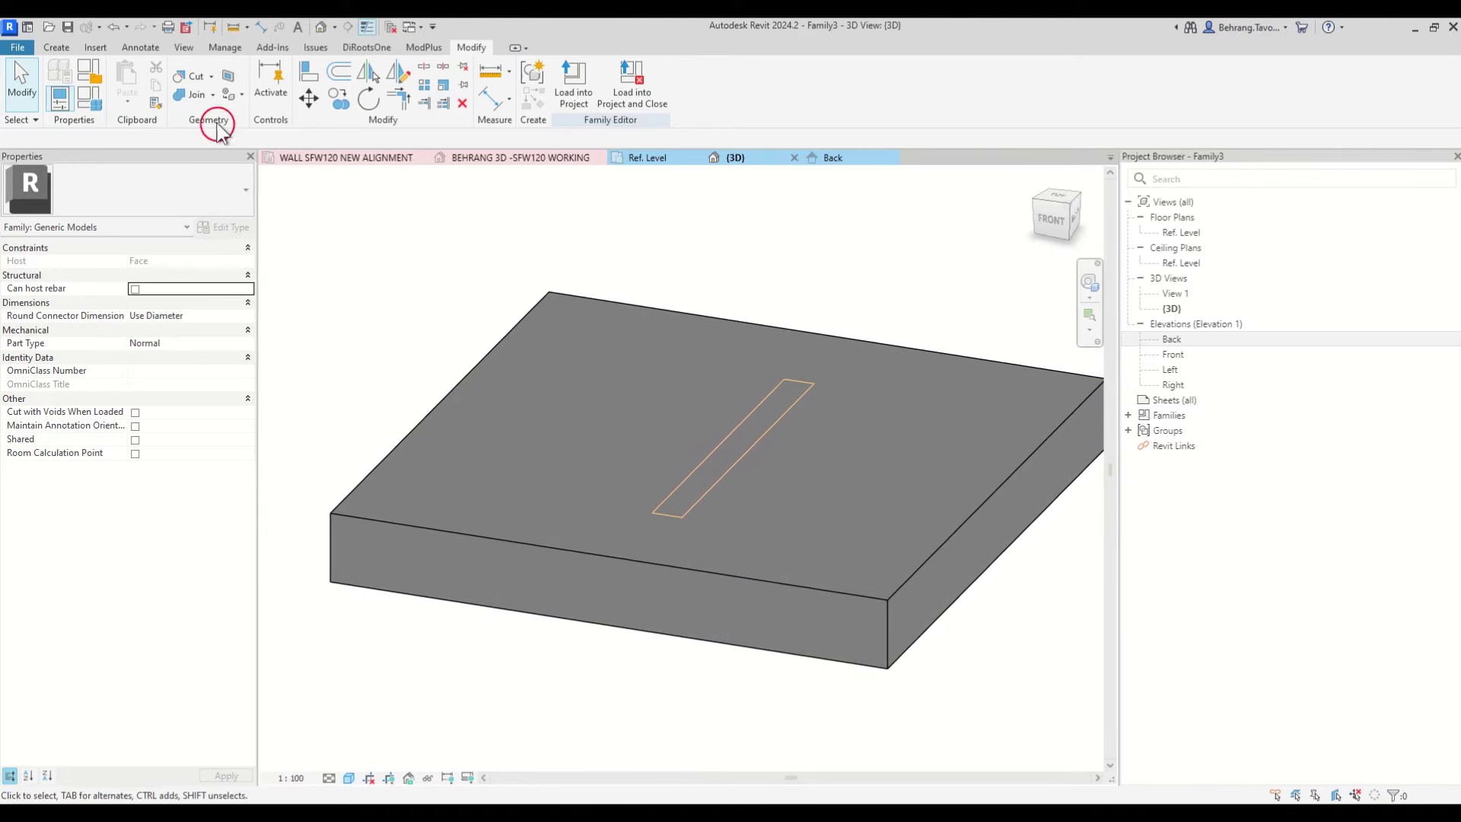
pyautogui.click(195, 84)
pyautogui.click(541, 383)
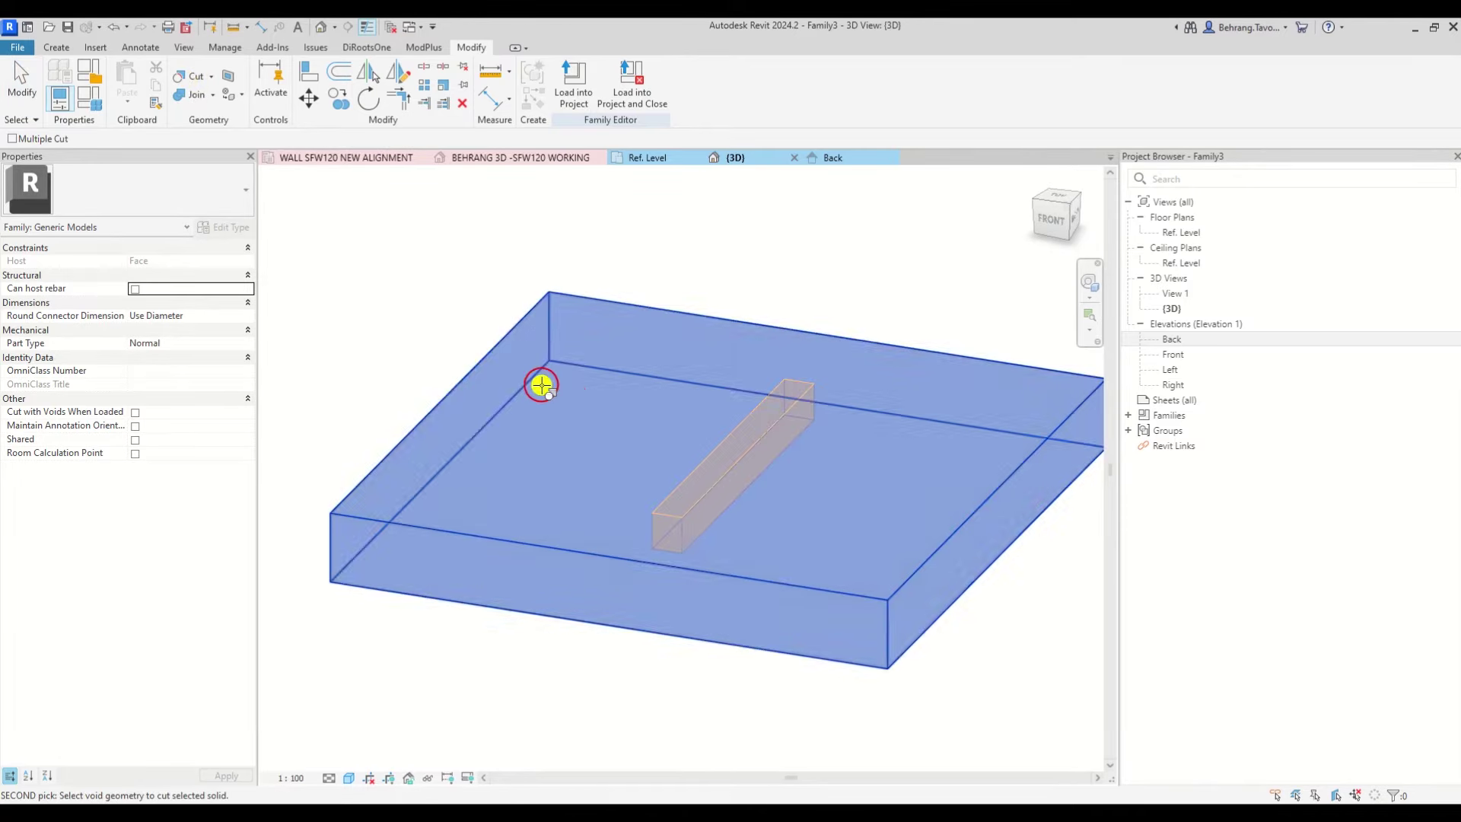
pyautogui.click(728, 457)
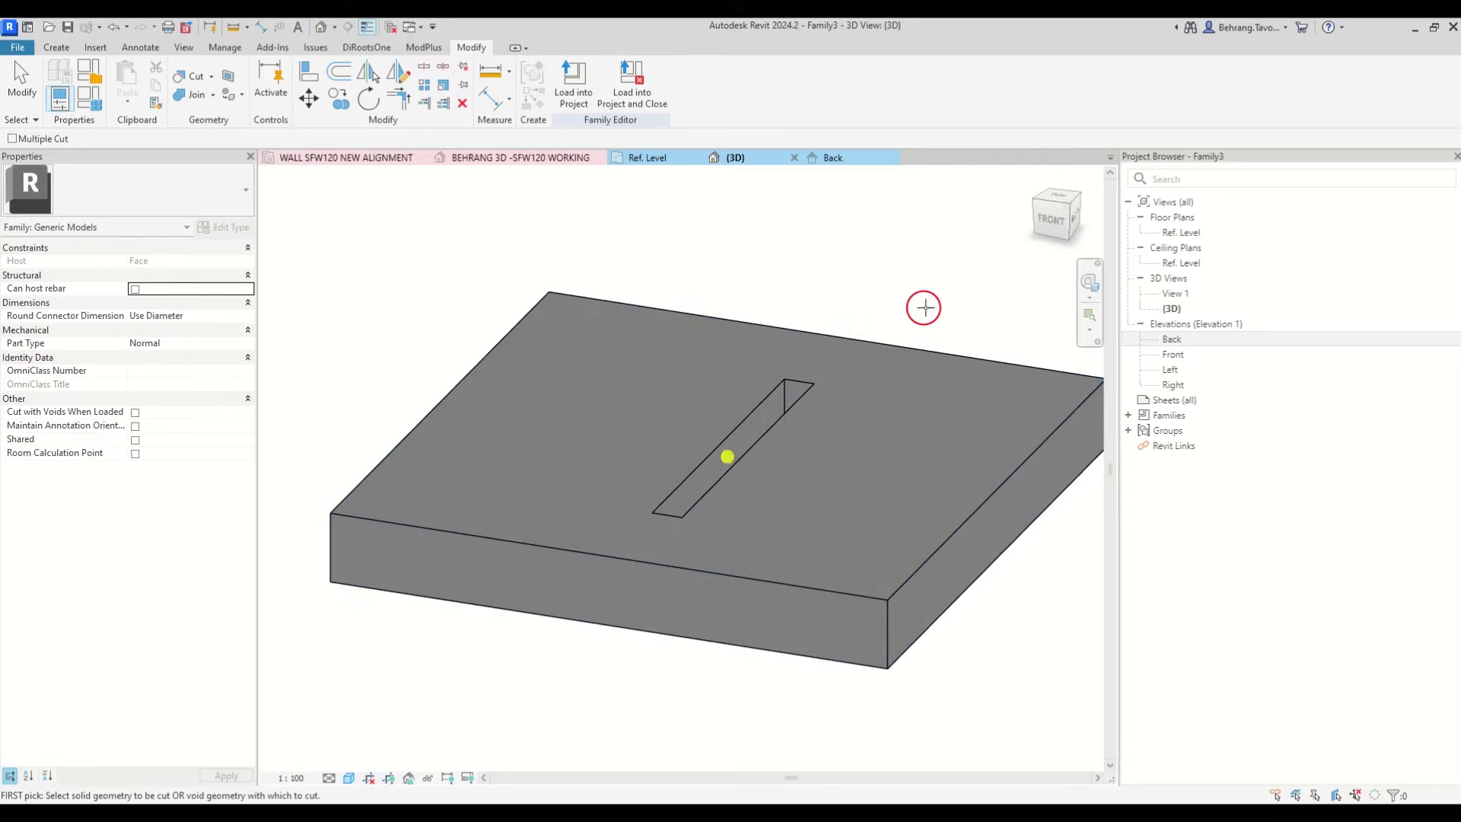
pyautogui.keyDown('shift'); pyautogui.moveTo(887, 331); pyautogui.dragTo(867, 377, button='middle'); pyautogui.keyUp('shift')
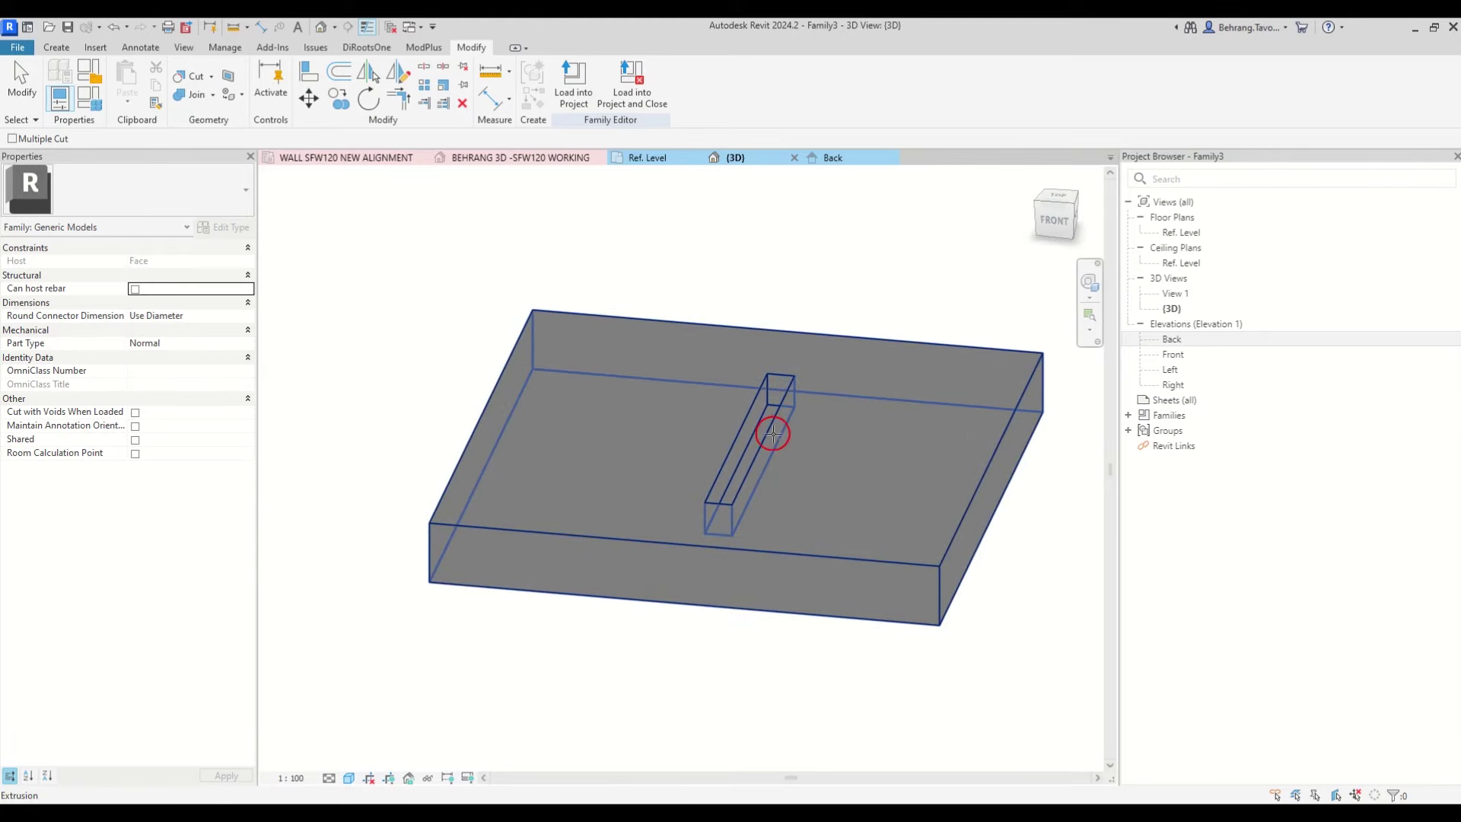
pyautogui.click(687, 434)
pyautogui.click(744, 455)
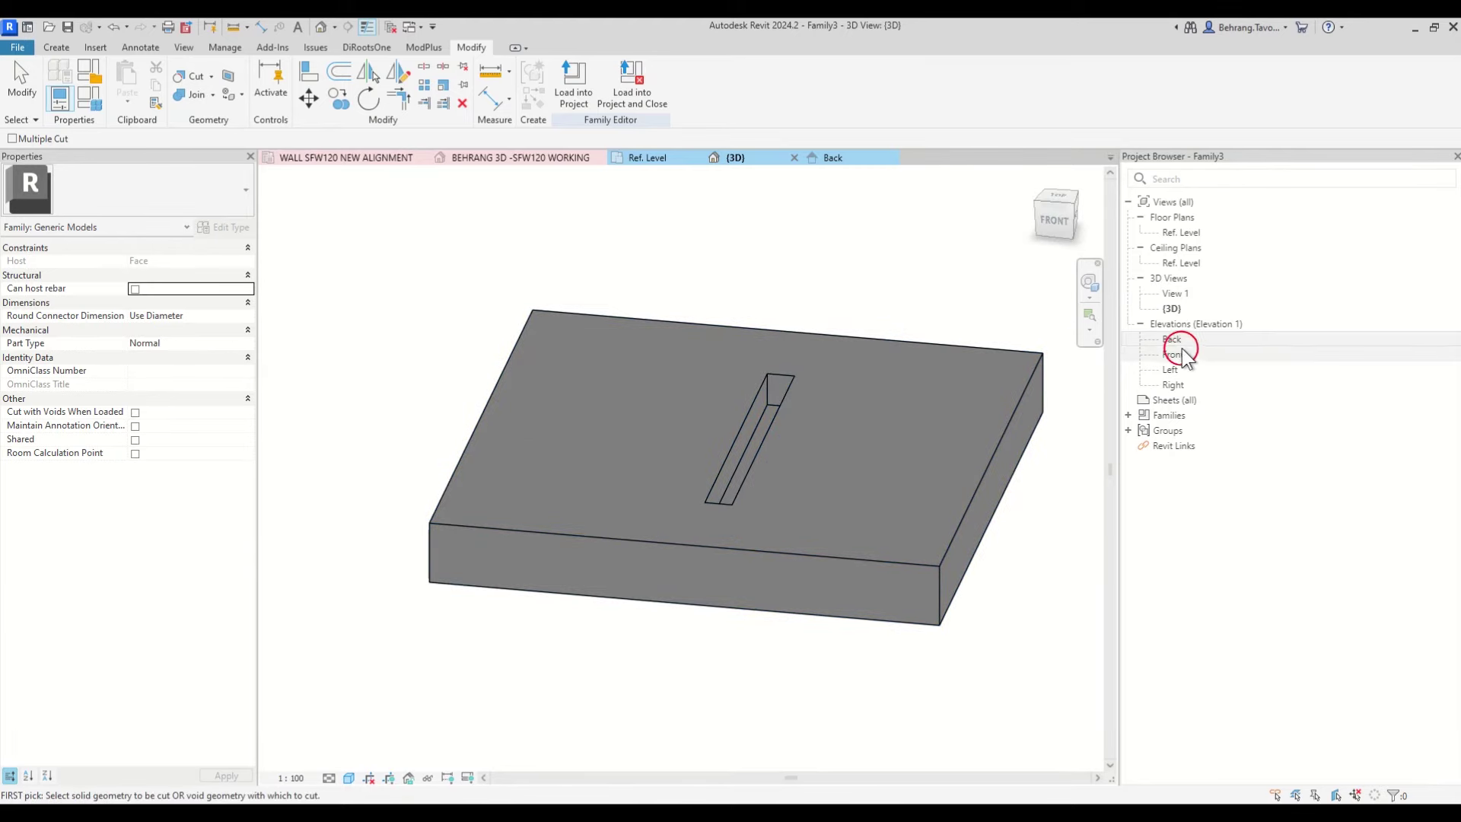
# Step: Draw a horizontal reference plane about 37 mm above Ref. Level across the void in the Back elevation
pyautogui.doubleClick(1173, 339)
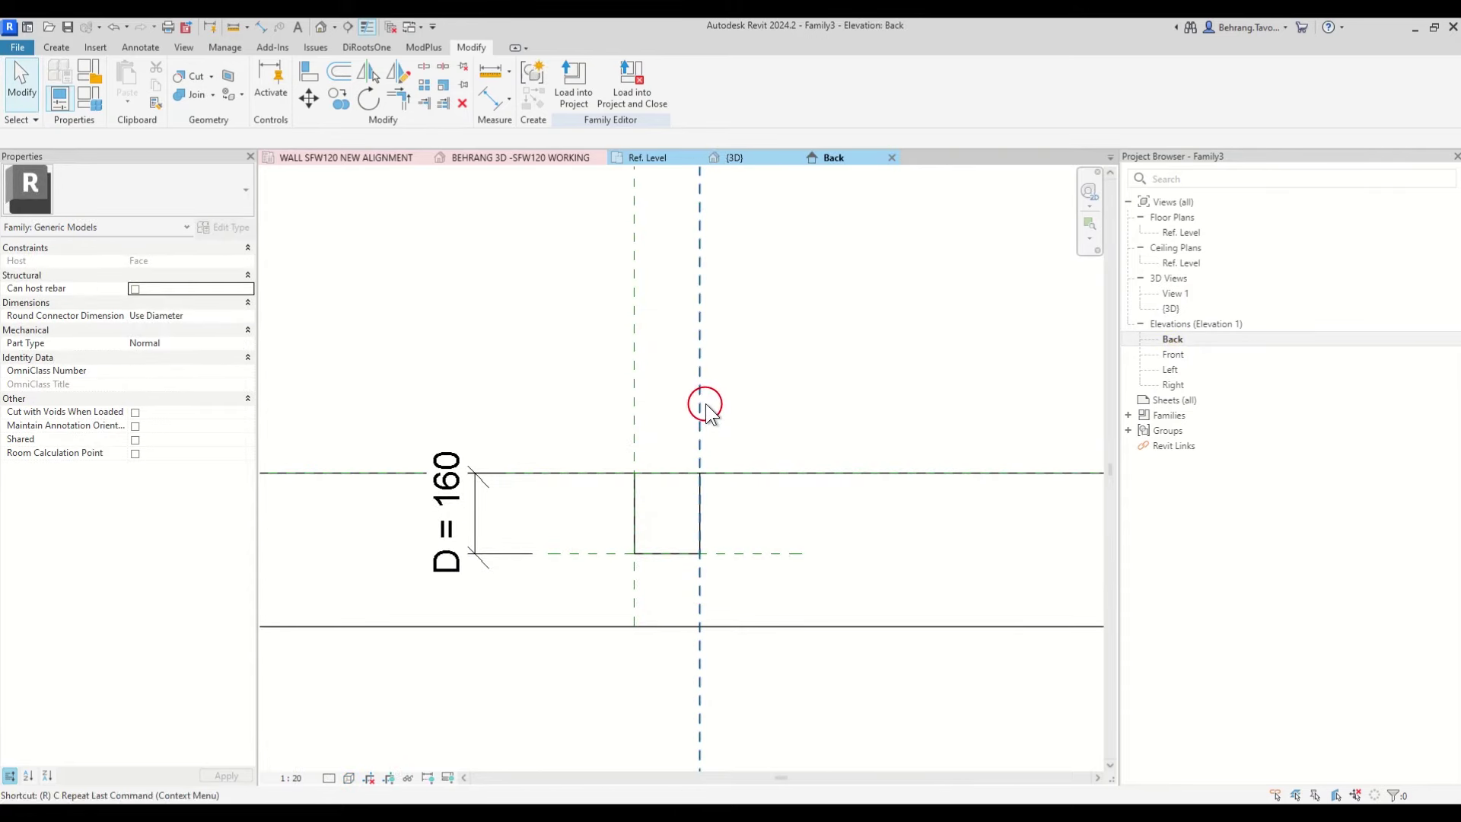
pyautogui.press('p')
pyautogui.click(515, 453)
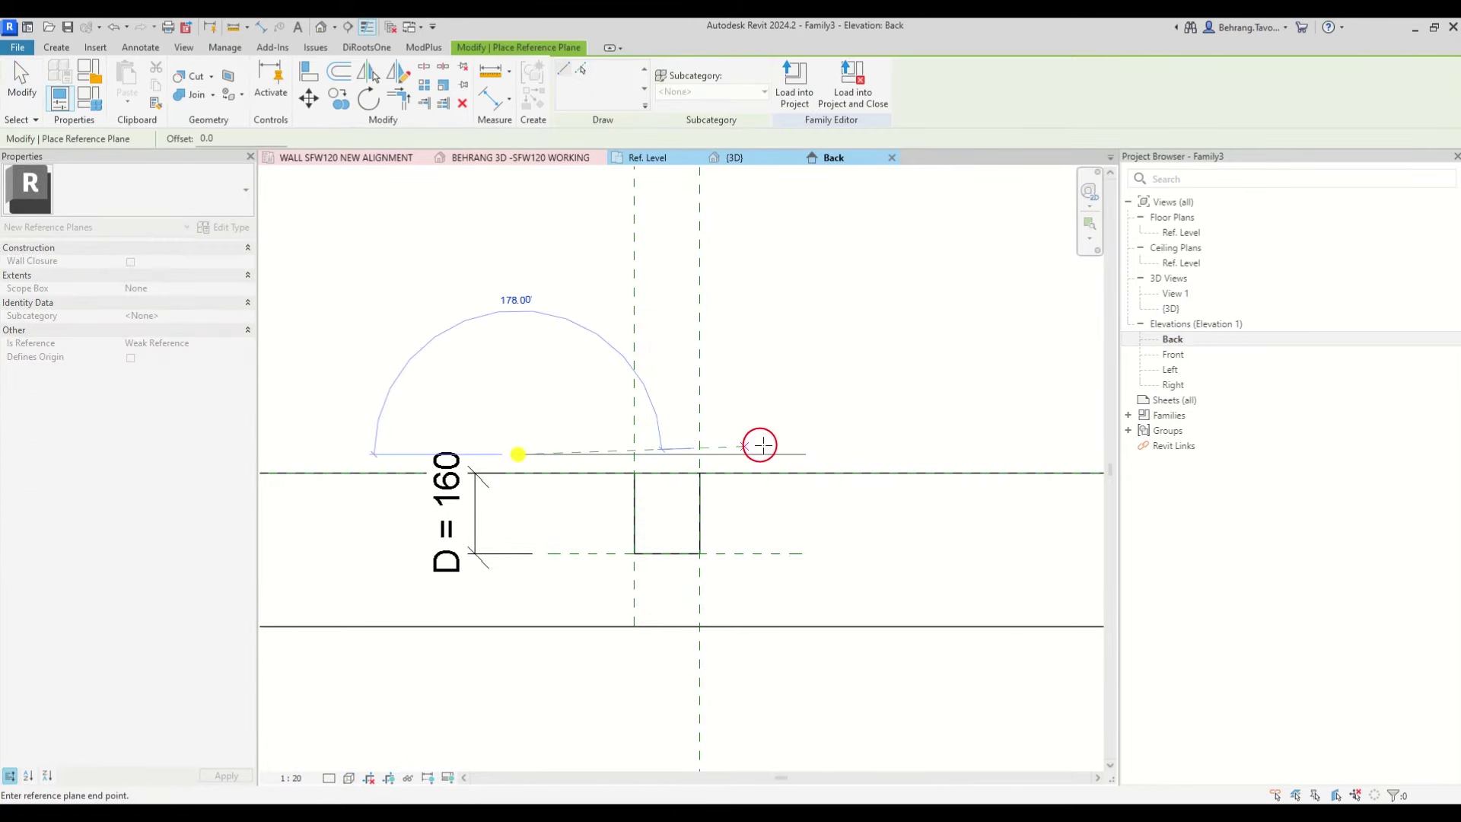
pyautogui.click(868, 453)
pyautogui.press('Escape')
pyautogui.press('Escape')
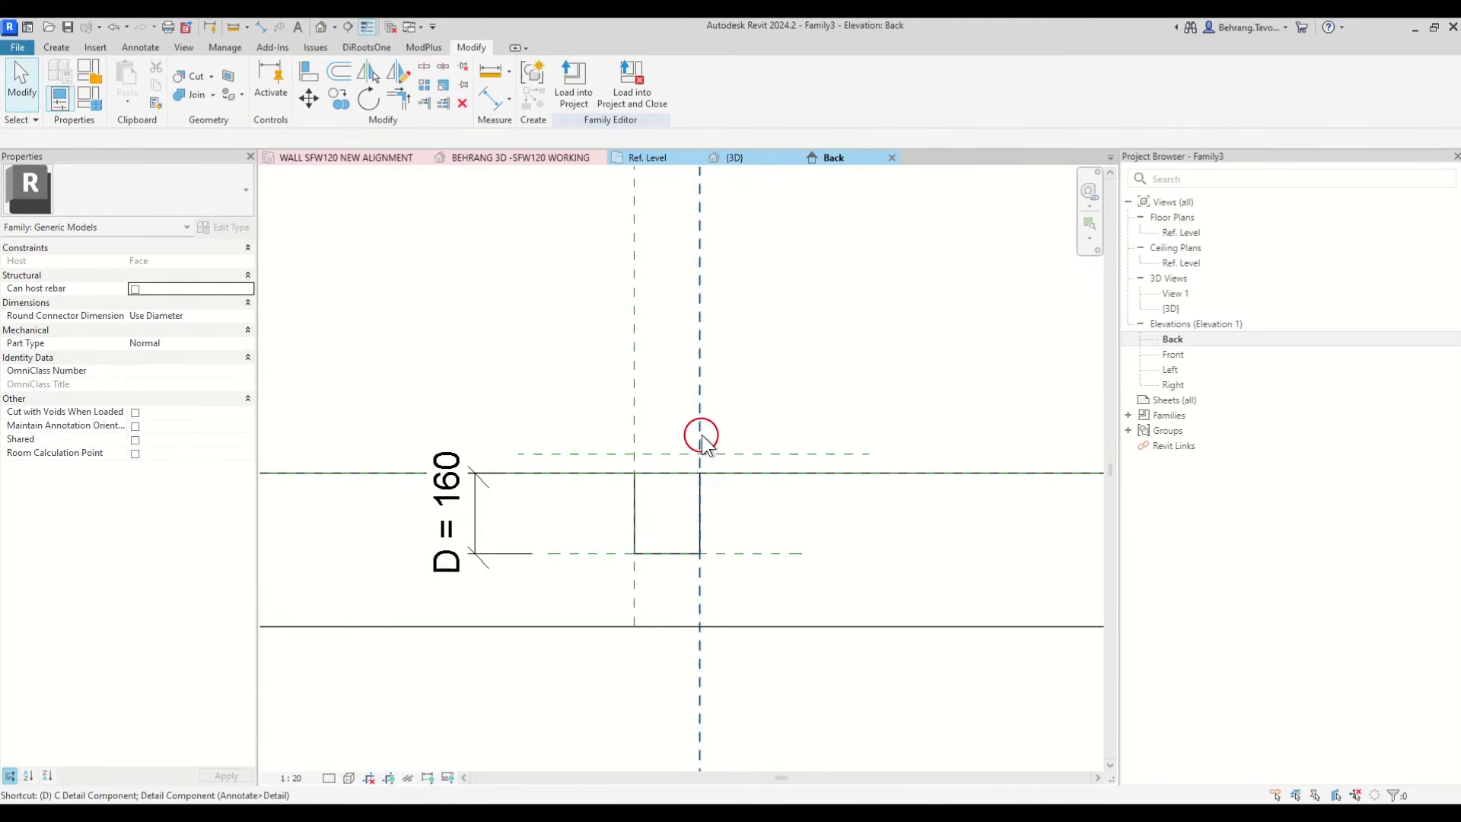
# Step: Dimension the new reference plane from Ref. Level and set the distance to 10 mm
pyautogui.press('d')
pyautogui.press('i')
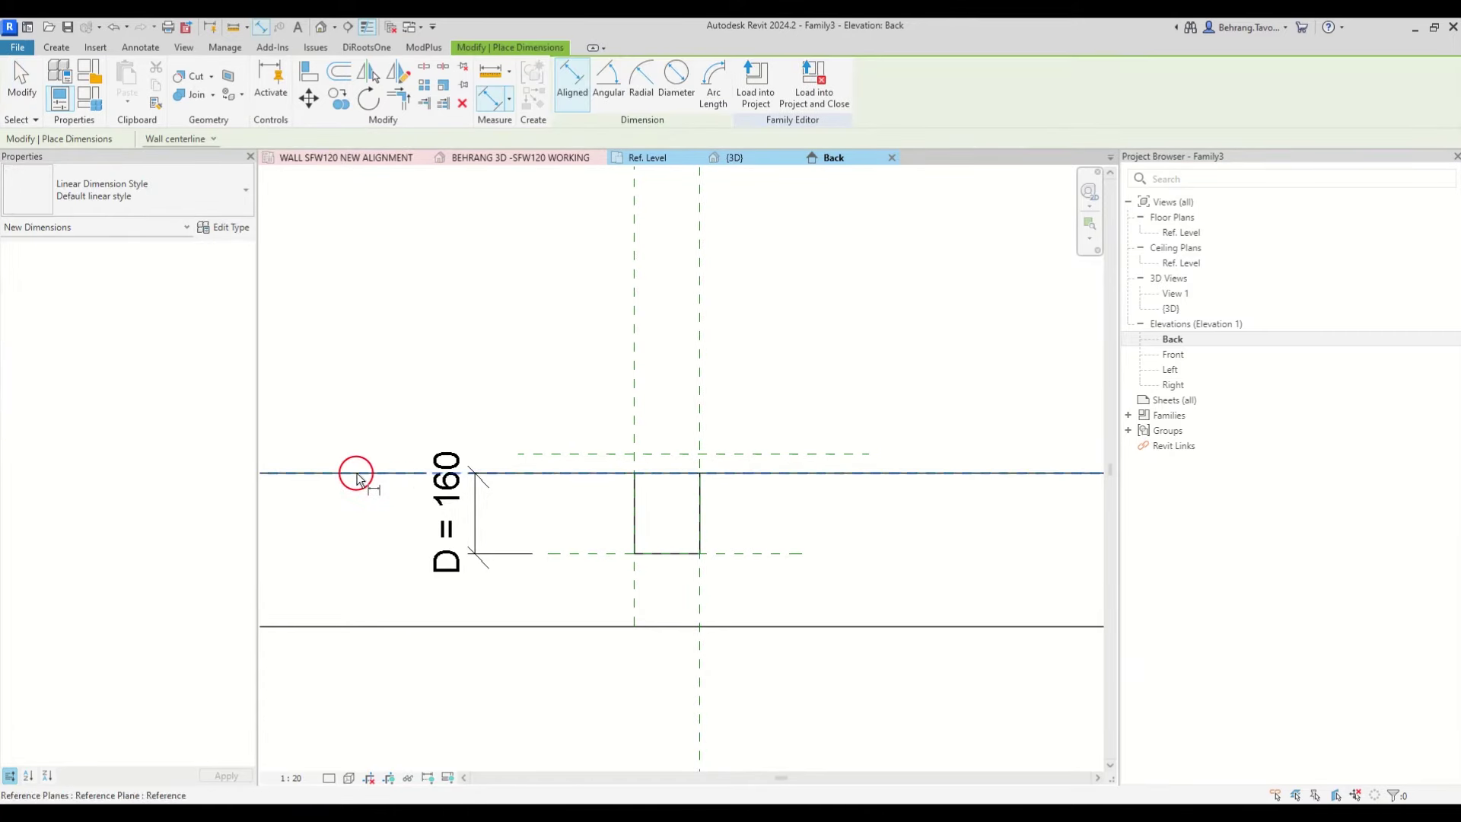
pyautogui.click(358, 475)
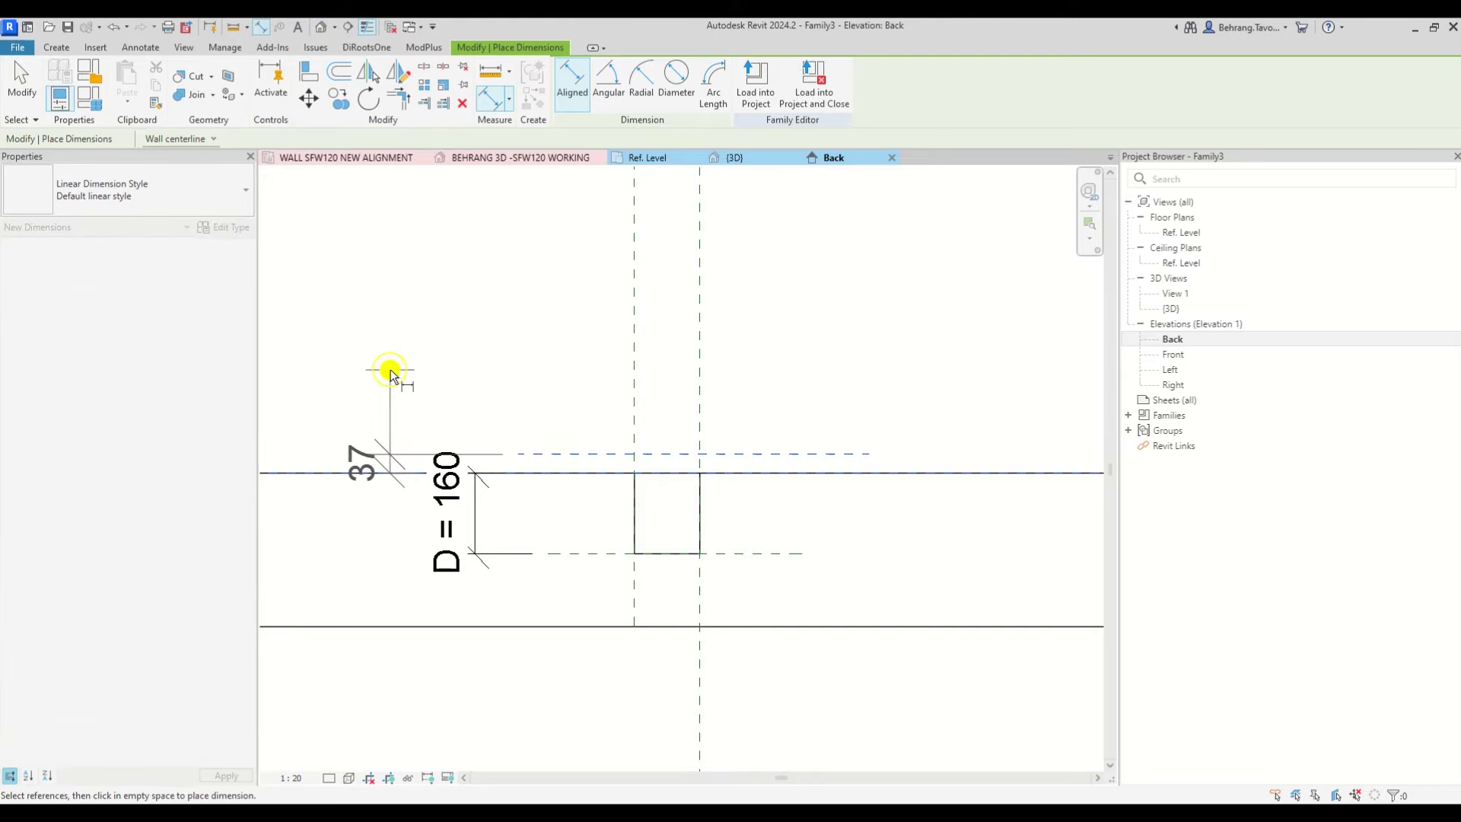
pyautogui.click(392, 396)
pyautogui.press('Escape')
pyautogui.click(551, 454)
pyautogui.click(378, 466)
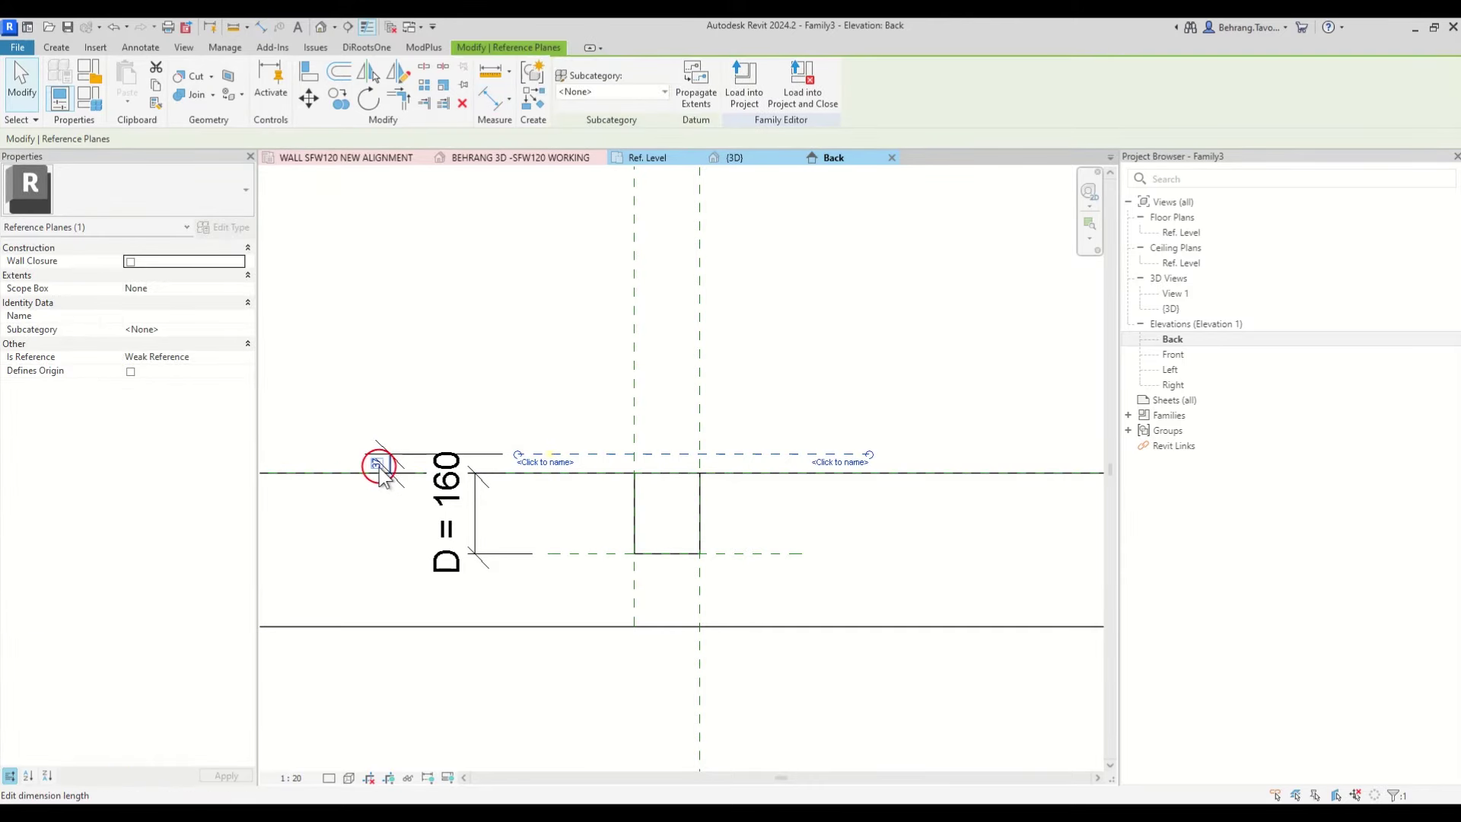
pyautogui.write('10')
pyautogui.press('Return')
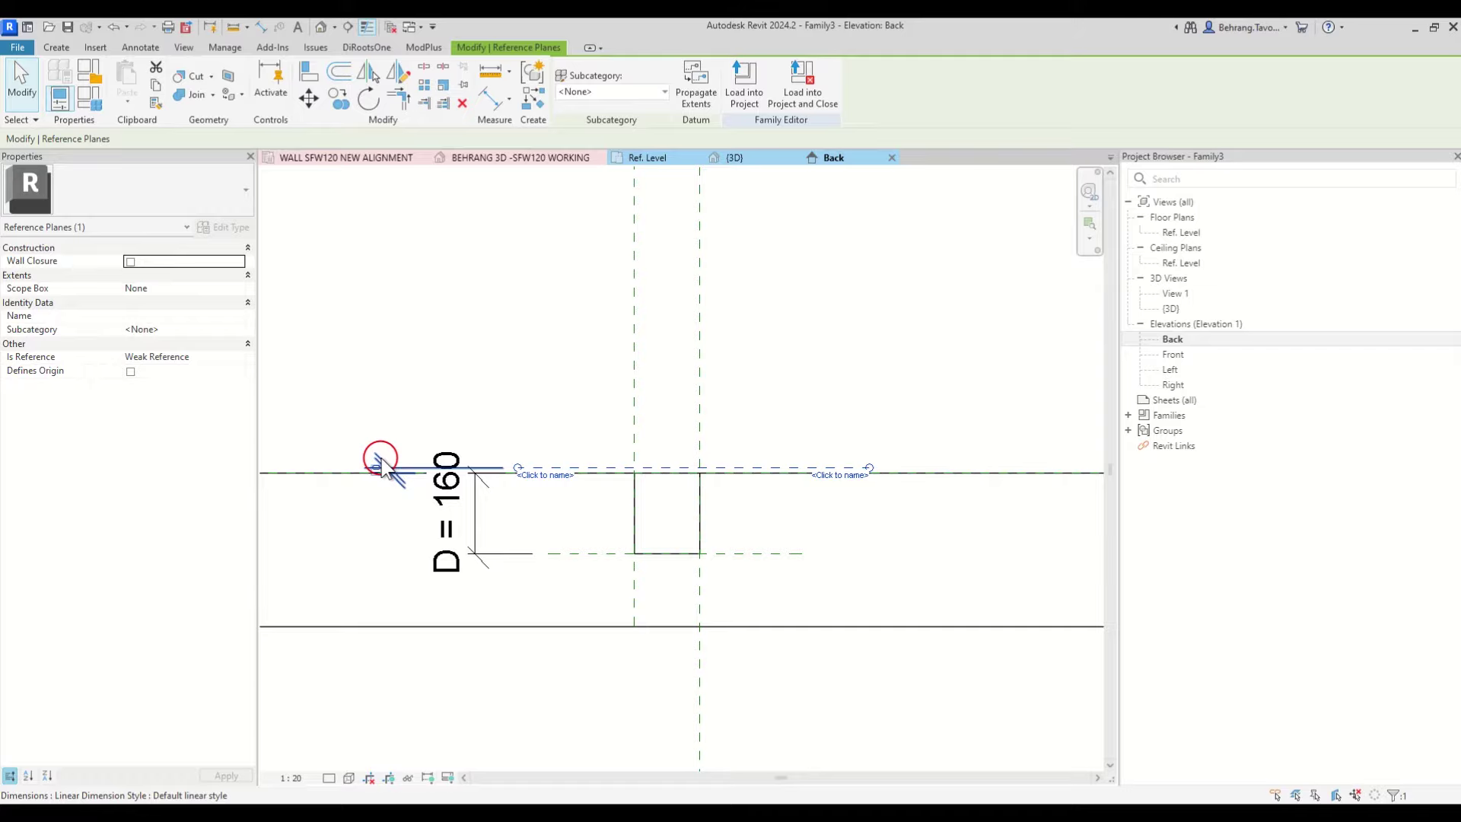
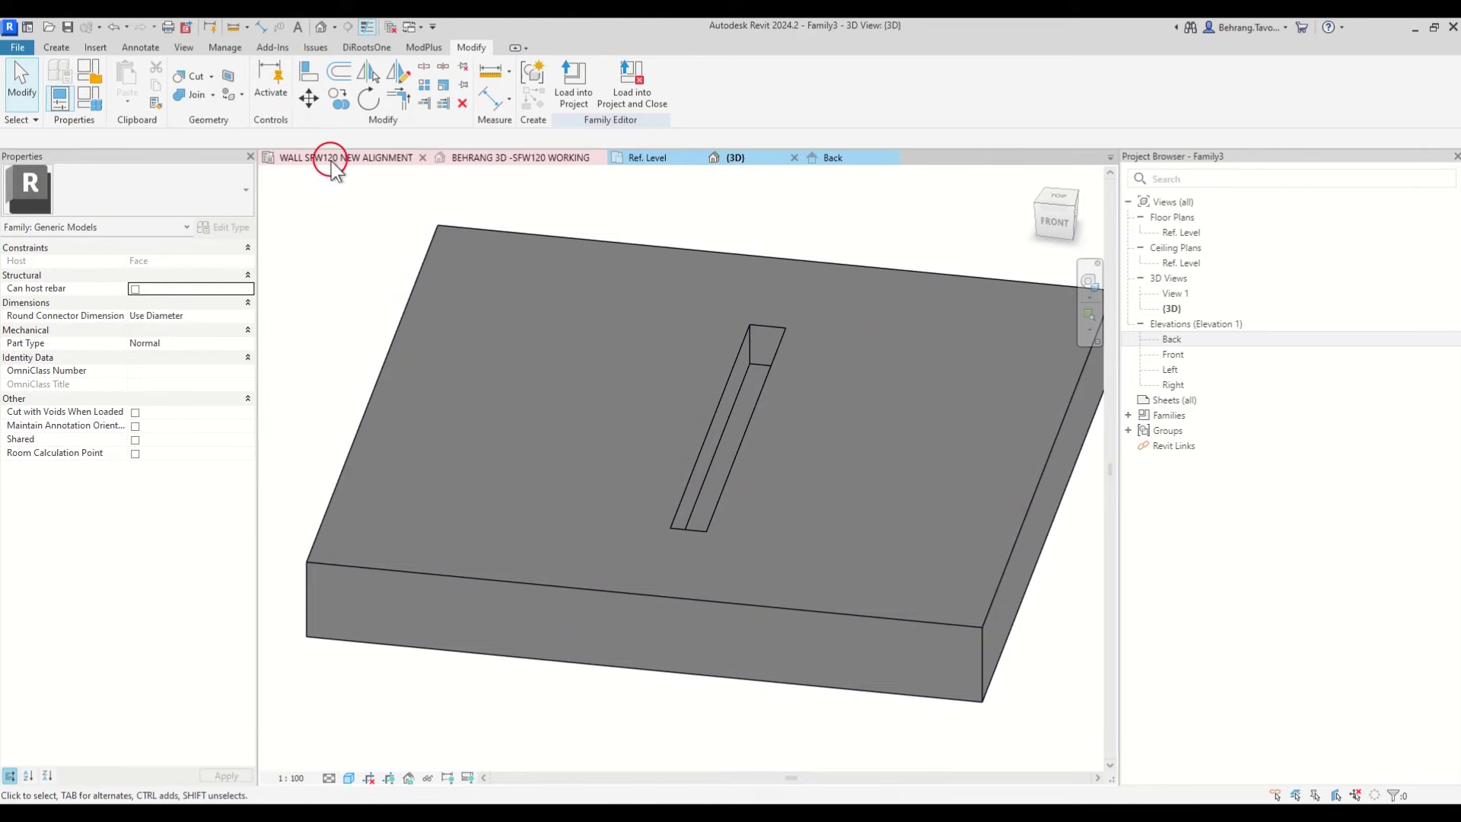
# Step: Switch to the wall project's SFW120 working 3D view and examine the existing recess at the panel joint
pyautogui.click(481, 157)
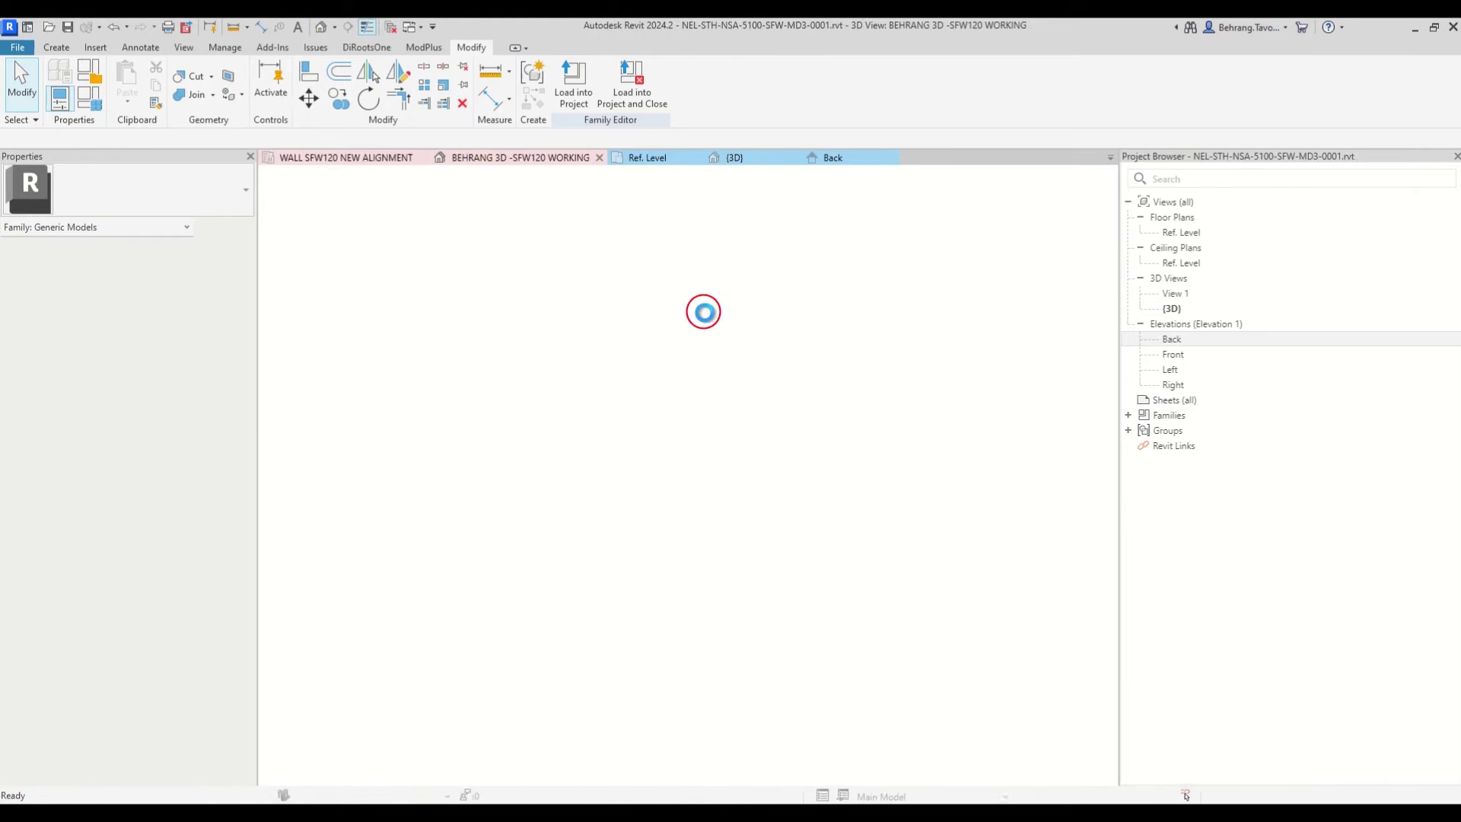
pyautogui.scroll(3, 708, 421)
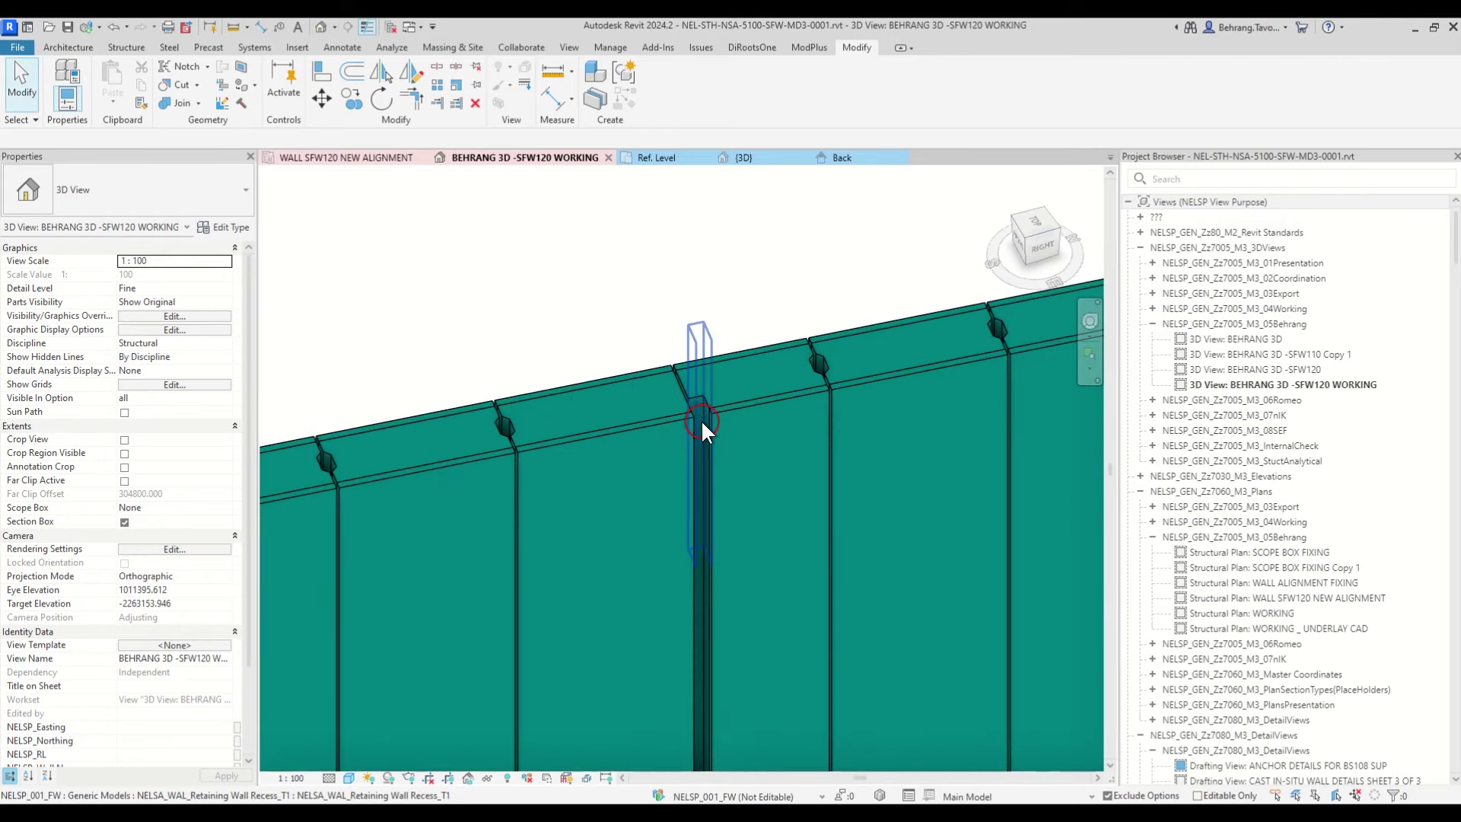
# Step: Select the existing recess at the panel joint, open Calculator and examine the recess where it meets the neighbouring panel
pyautogui.click(701, 419)
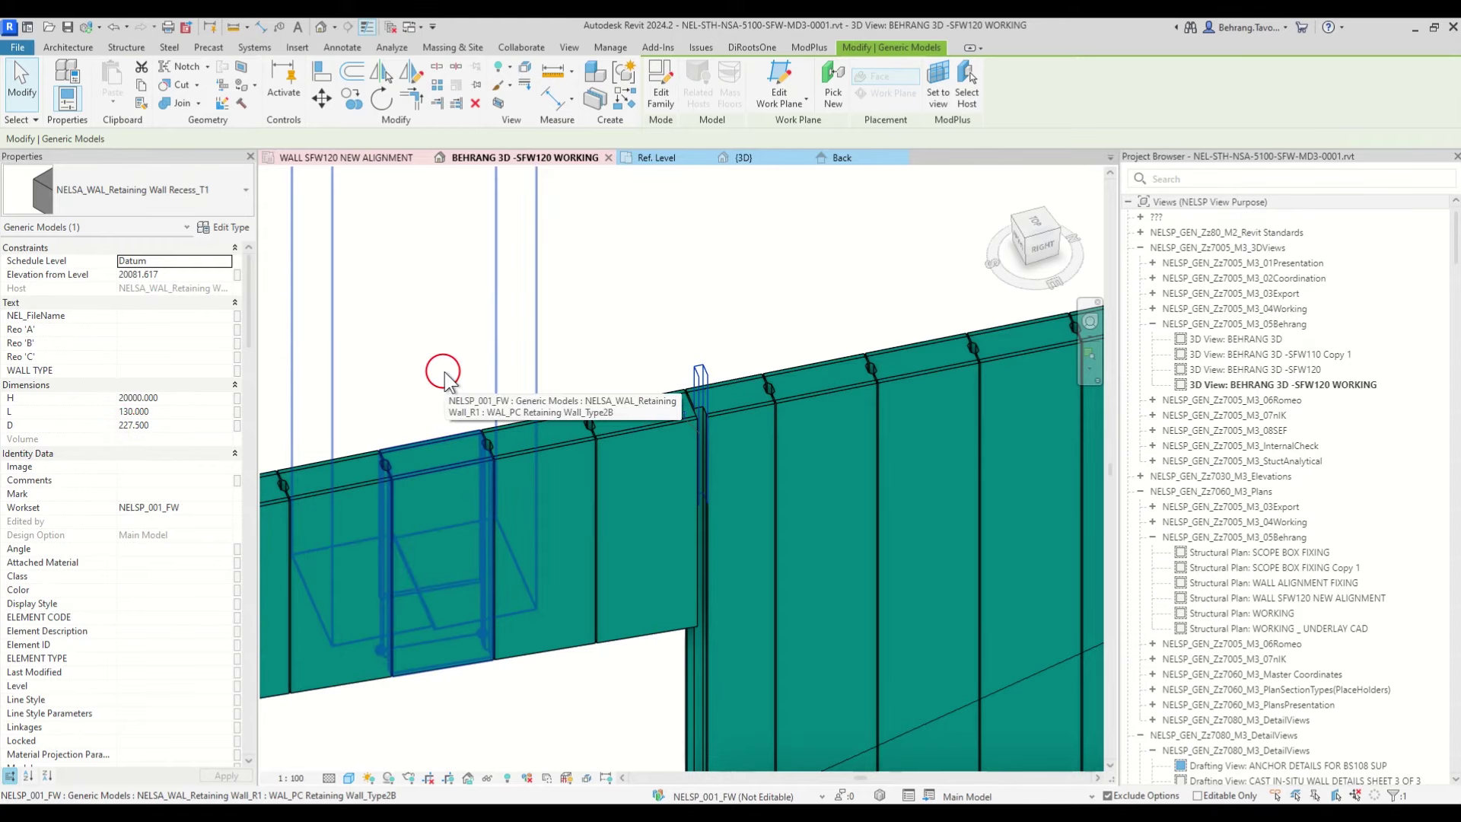
pyautogui.press('super')
pyautogui.write('calc')
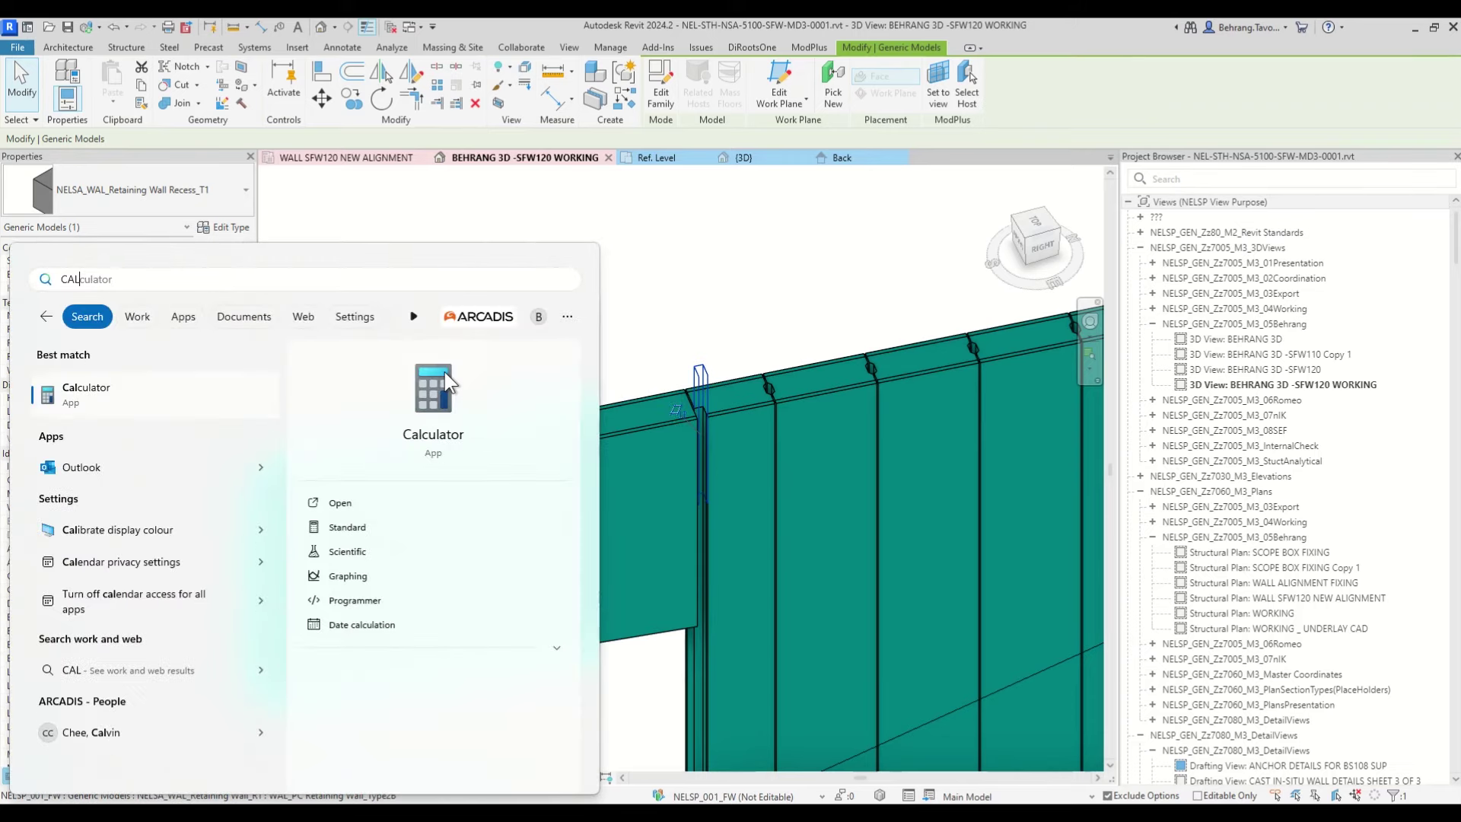
pyautogui.click(444, 372)
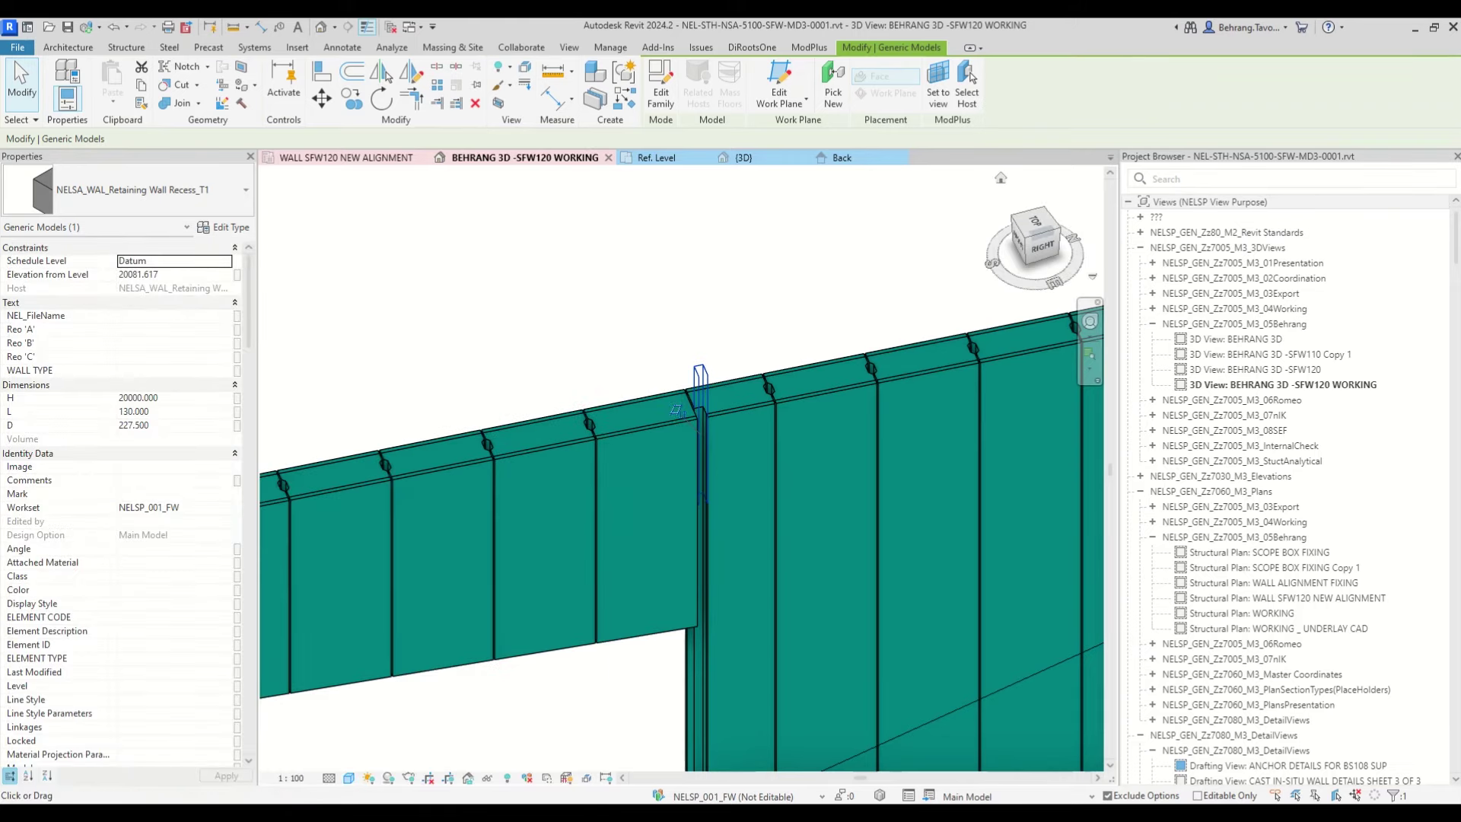
pyautogui.scroll(5, 697, 413)
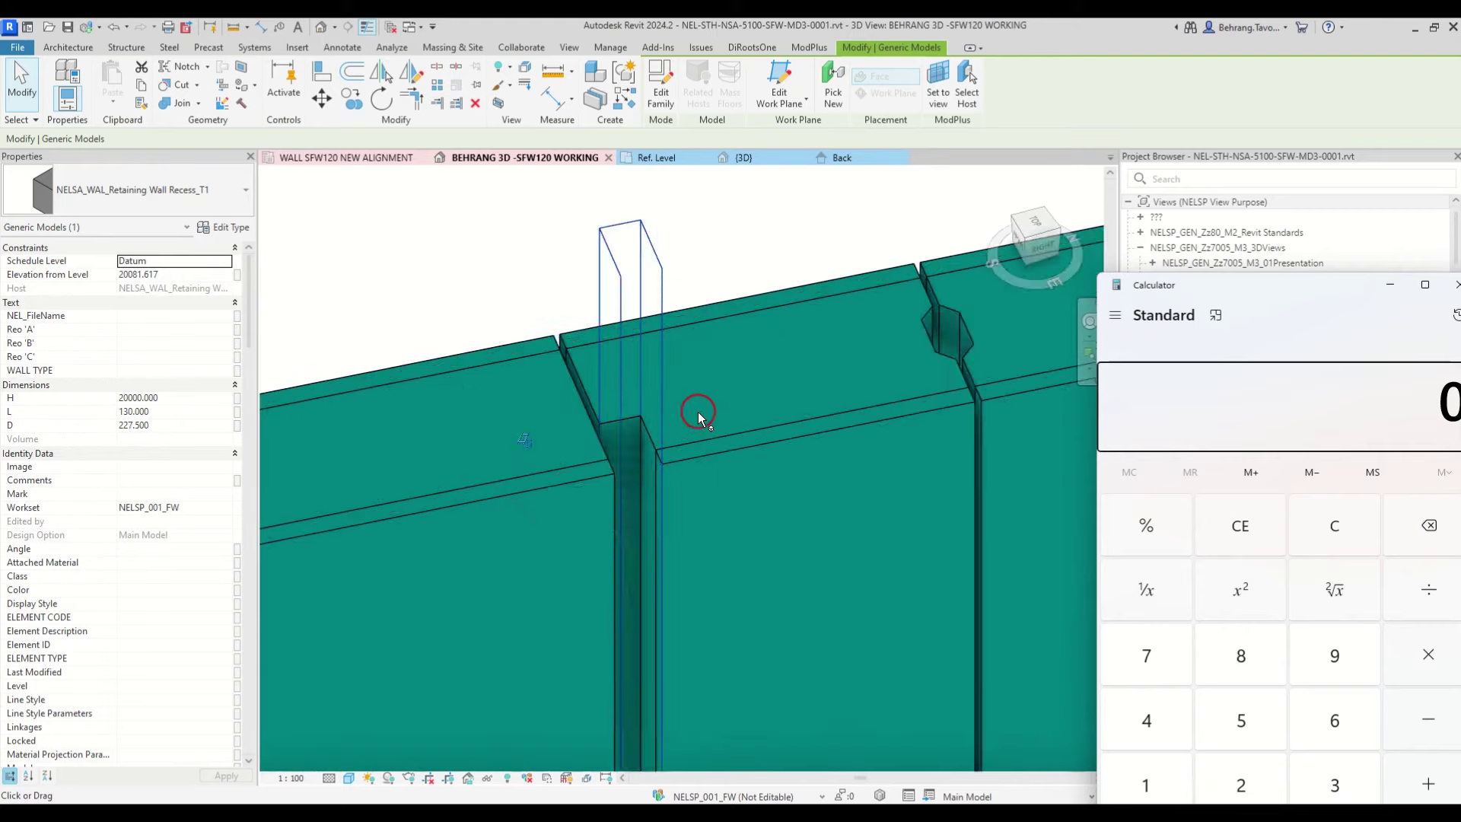
pyautogui.scroll(2, 697, 412)
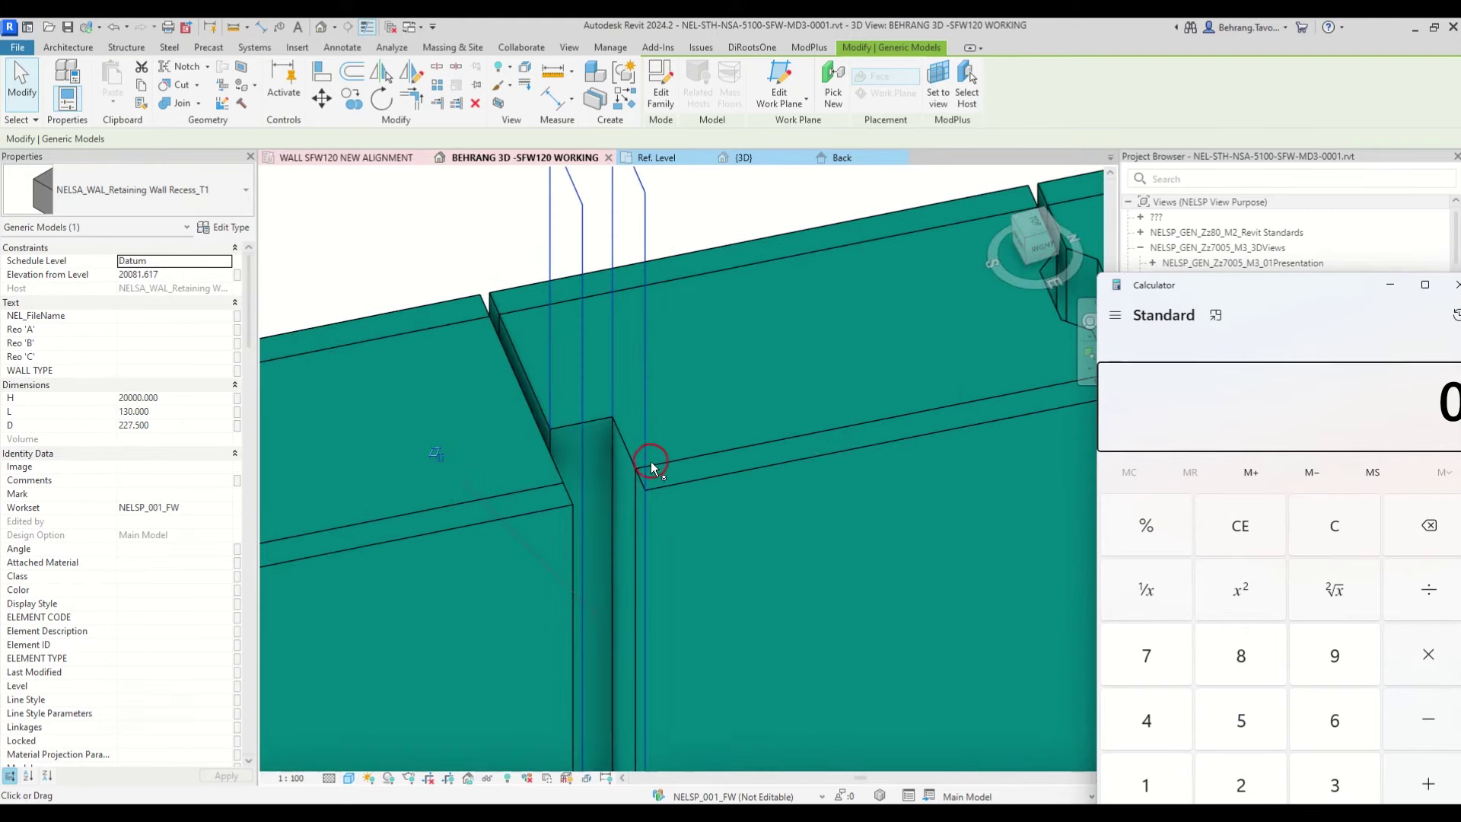
pyautogui.moveTo(863, 413); pyautogui.dragTo(712, 507, button='middle')
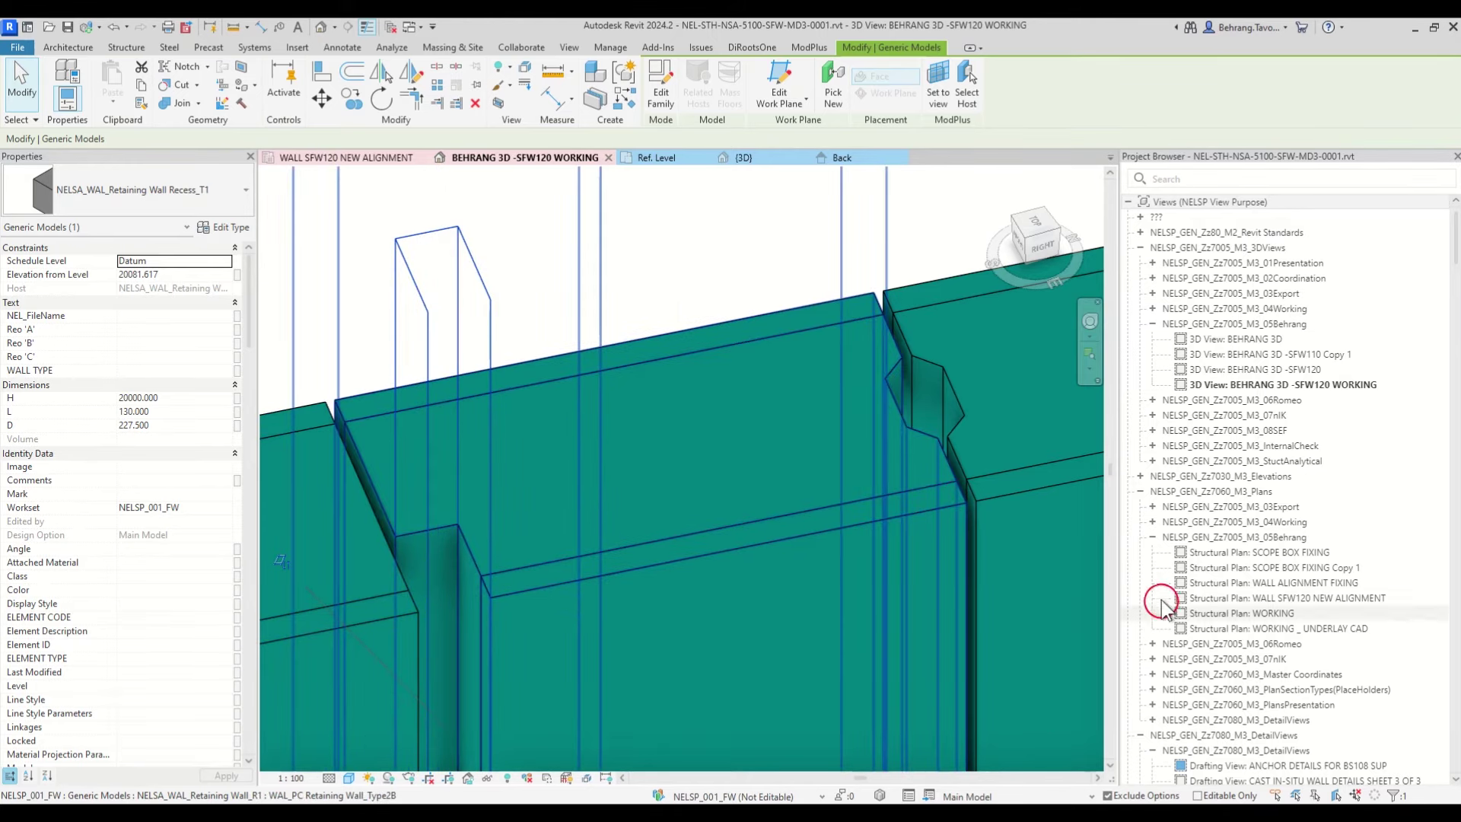
# Step: Calculate 67.5 + 160 in Calculator beside the selected recess's dimensions
pyautogui.press('XF86Calculator')
pyautogui.click(1189, 284)
pyautogui.moveTo(1189, 281); pyautogui.dragTo(850, 207)
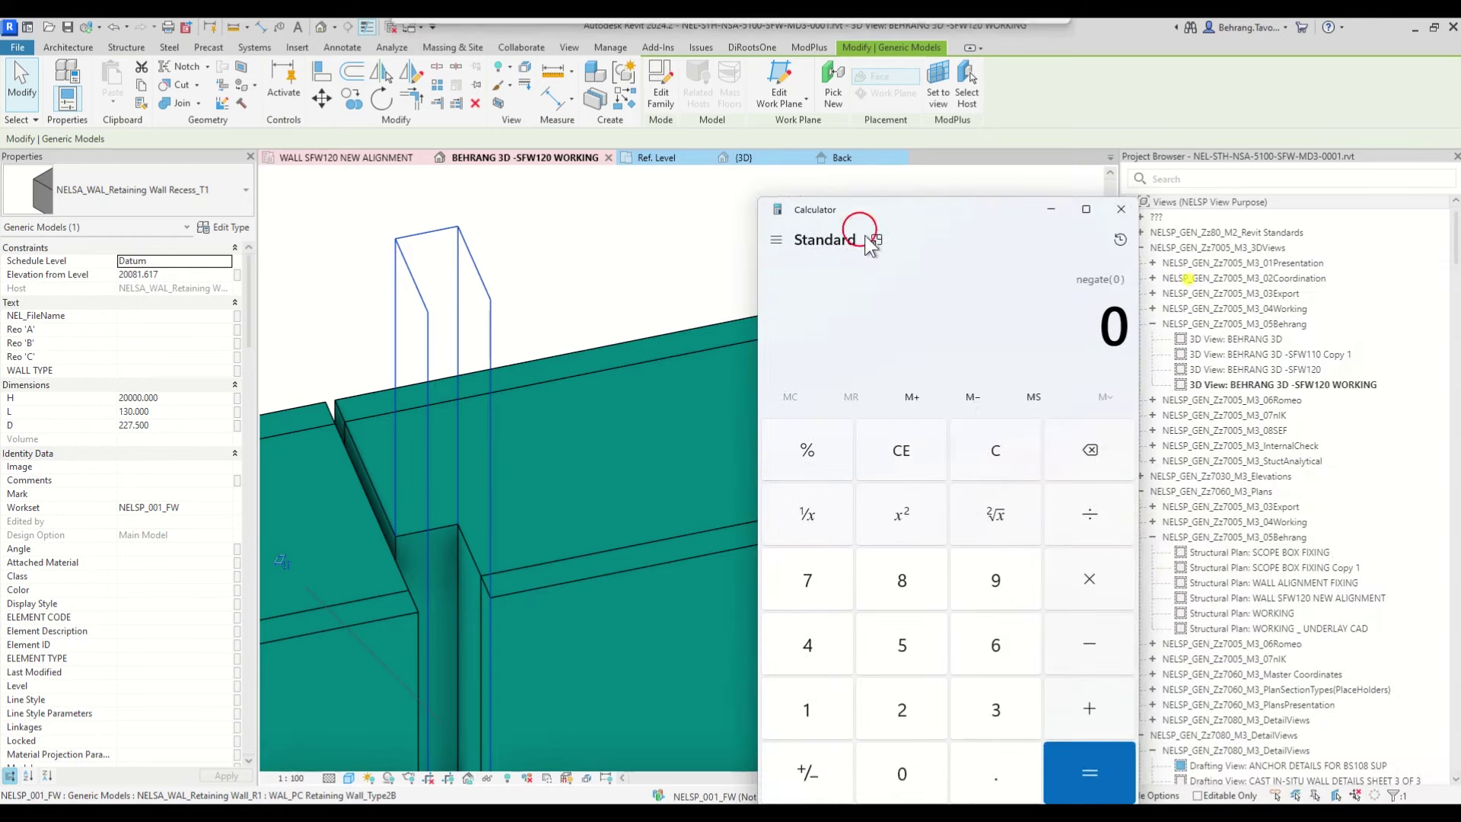
pyautogui.write('67.5')
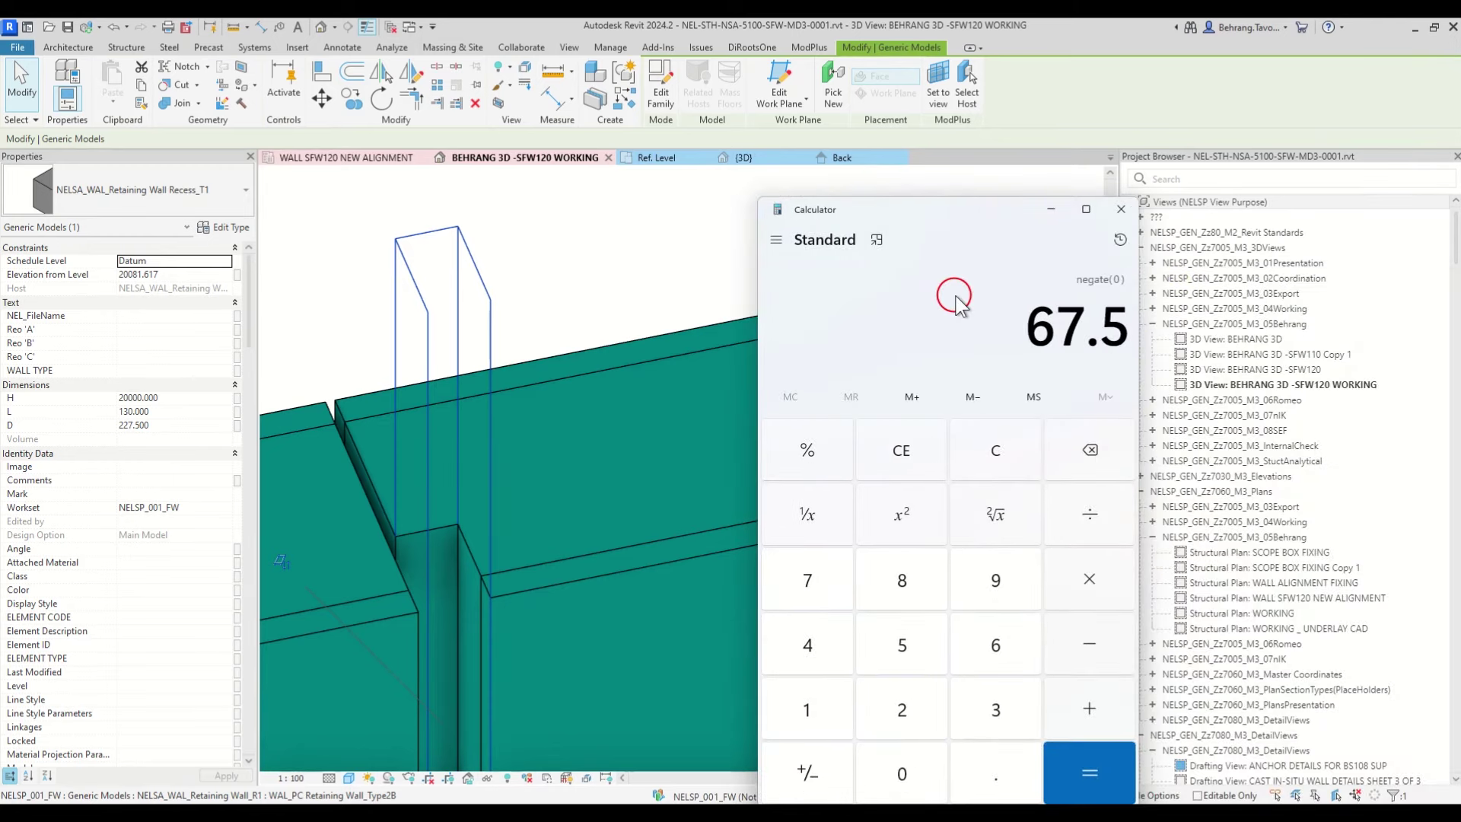
pyautogui.press('+')
pyautogui.write('160')
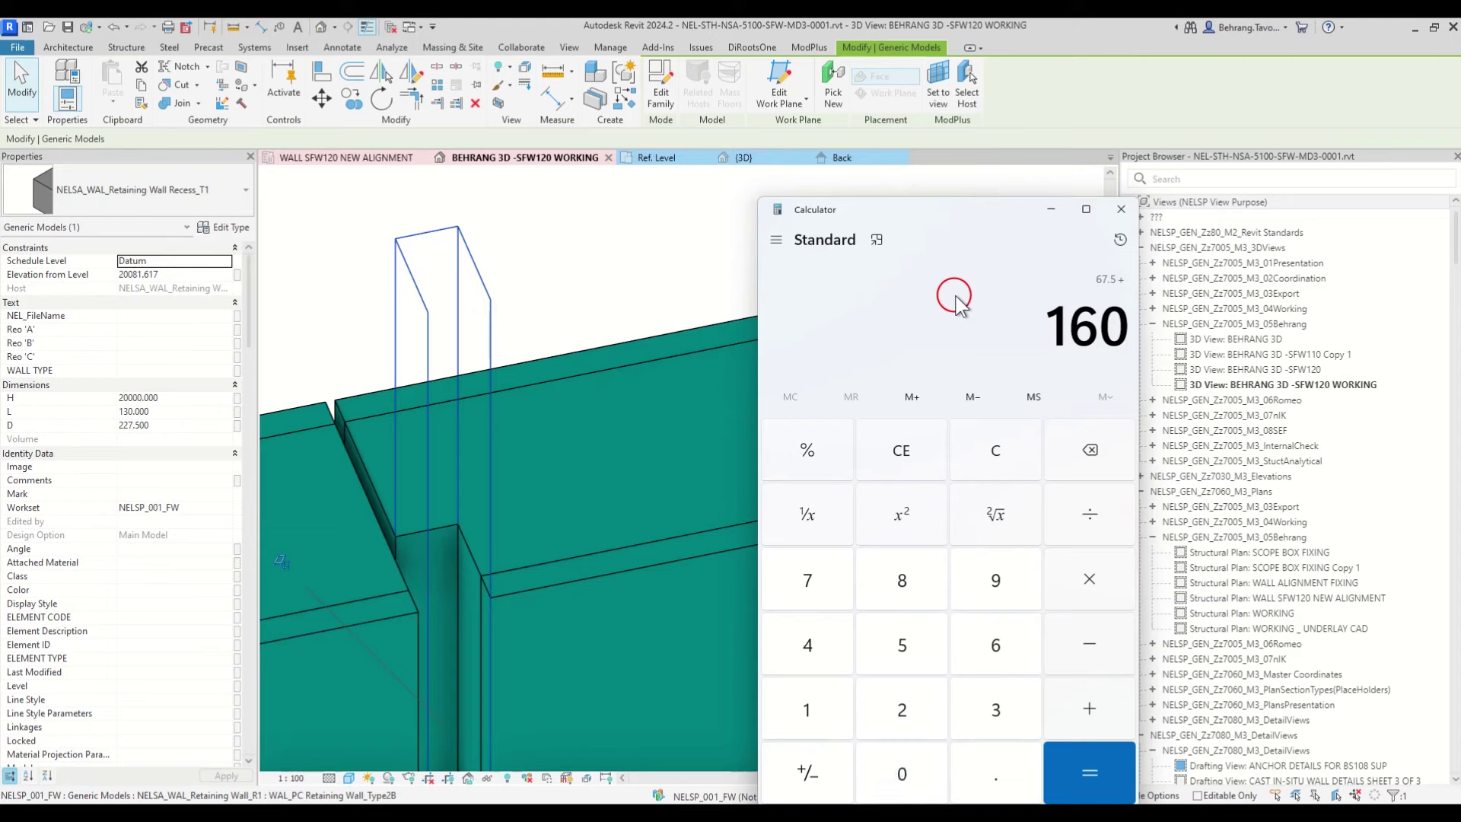
pyautogui.press('Return')
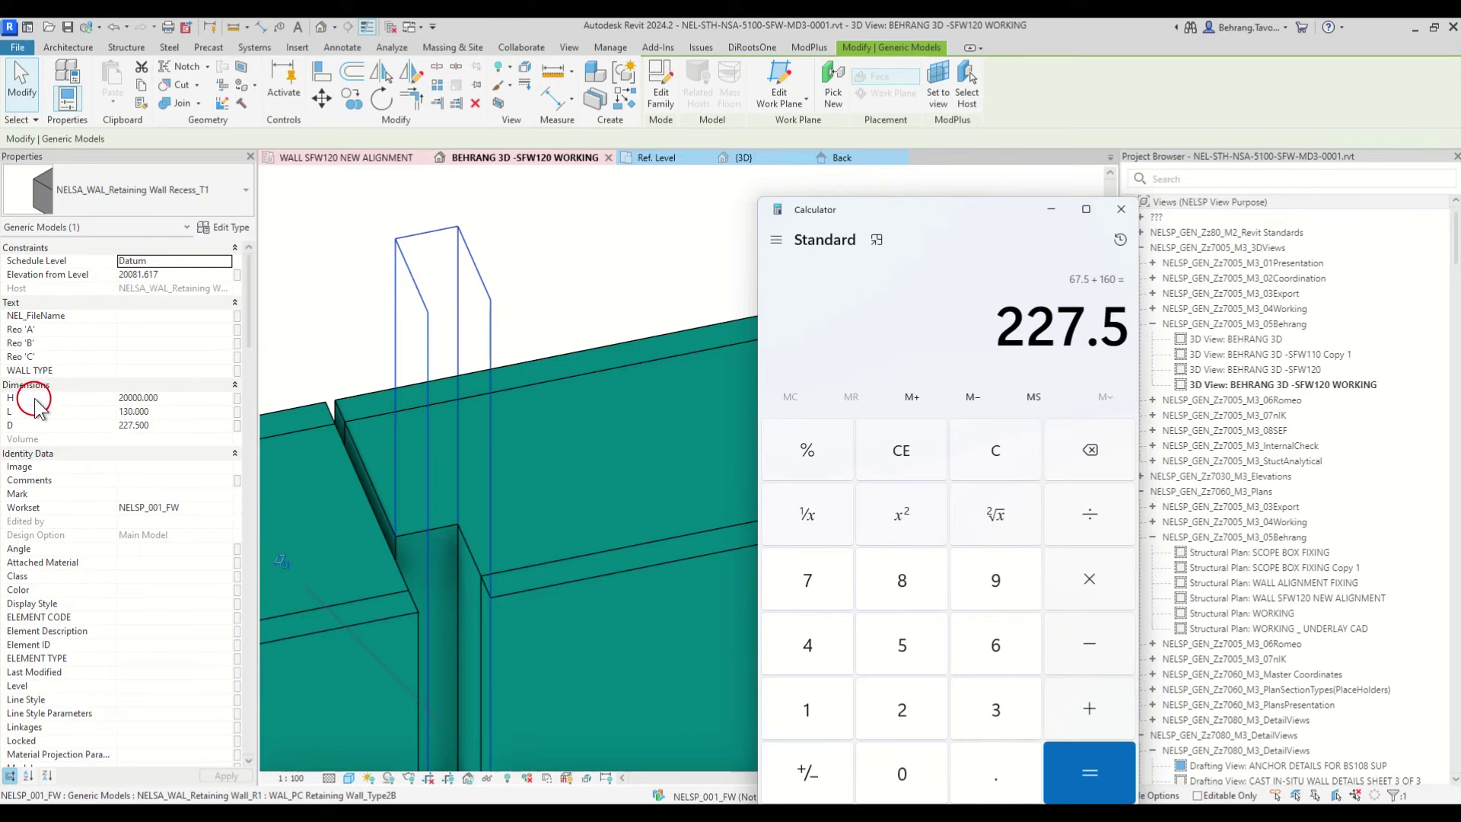
# Step: Return to Revit and place a similar retaining wall recess on the front face of another precast panel
pyautogui.click(560, 258)
pyautogui.scroll(-3, 560, 258)
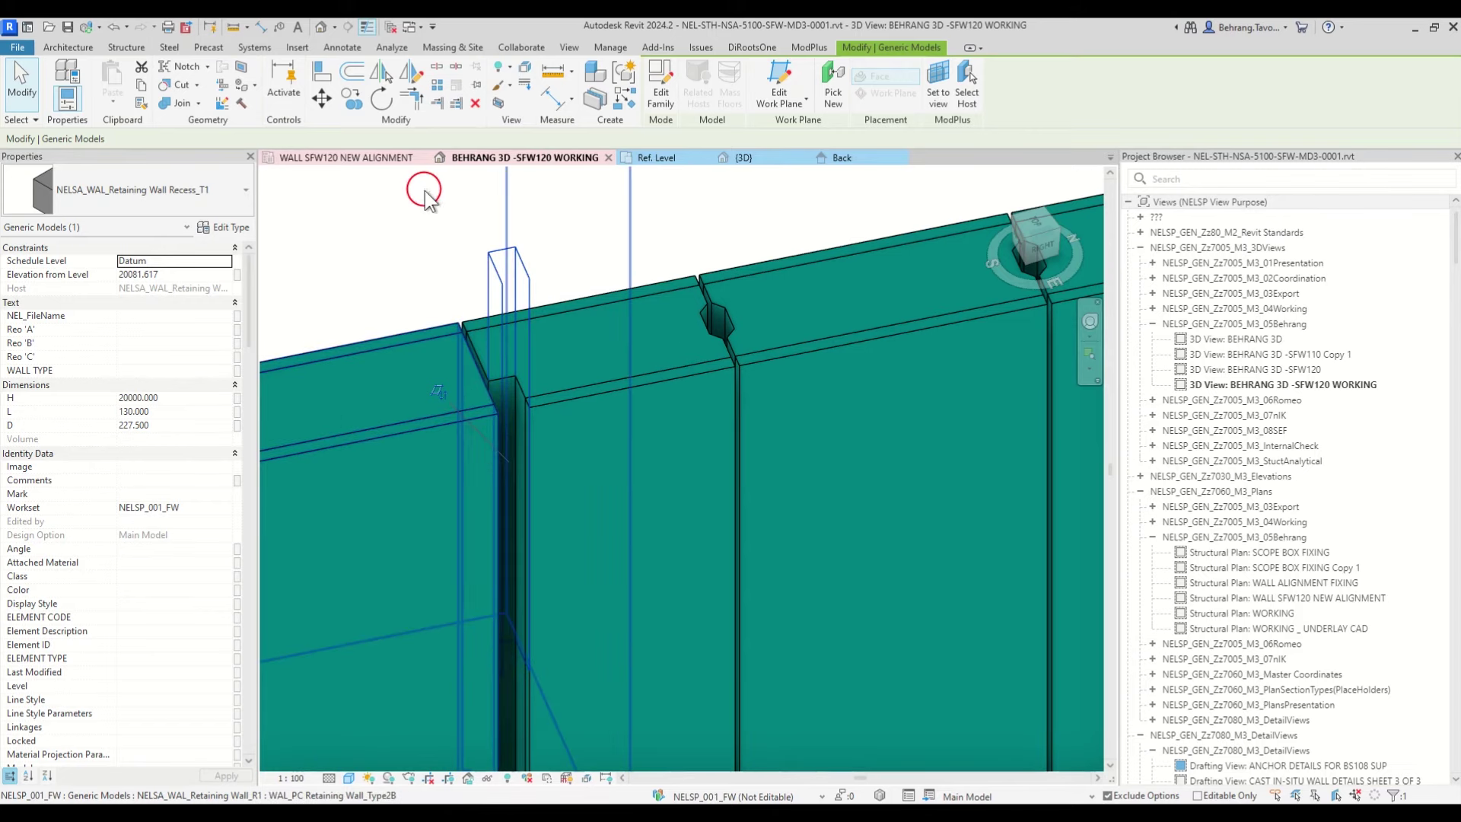
pyautogui.click(627, 107)
pyautogui.keyDown('shift'); pyautogui.moveTo(545, 268); pyautogui.dragTo(609, 408, button='middle'); pyautogui.keyUp('shift')
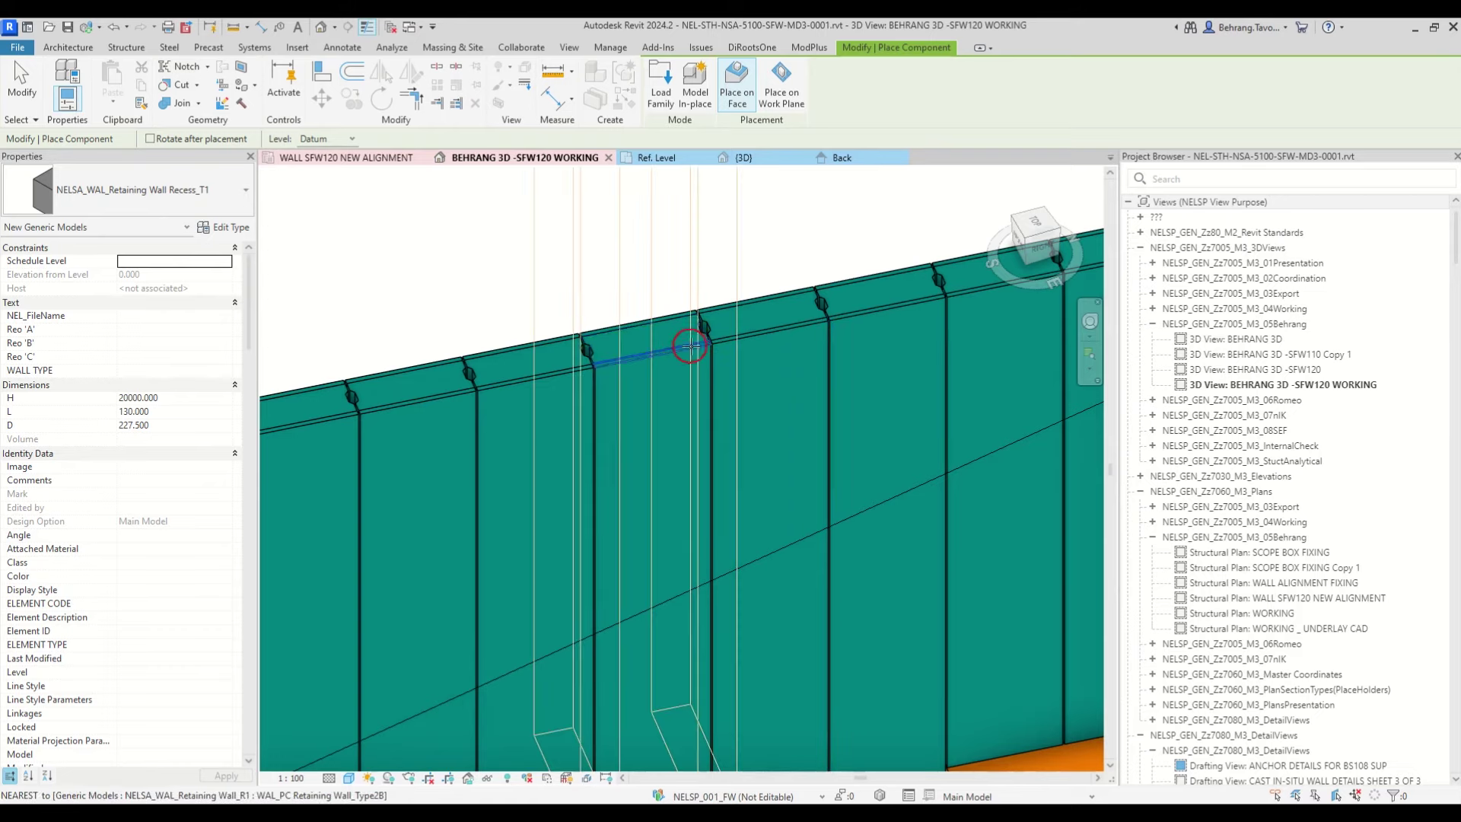
pyautogui.scroll(3, 696, 346)
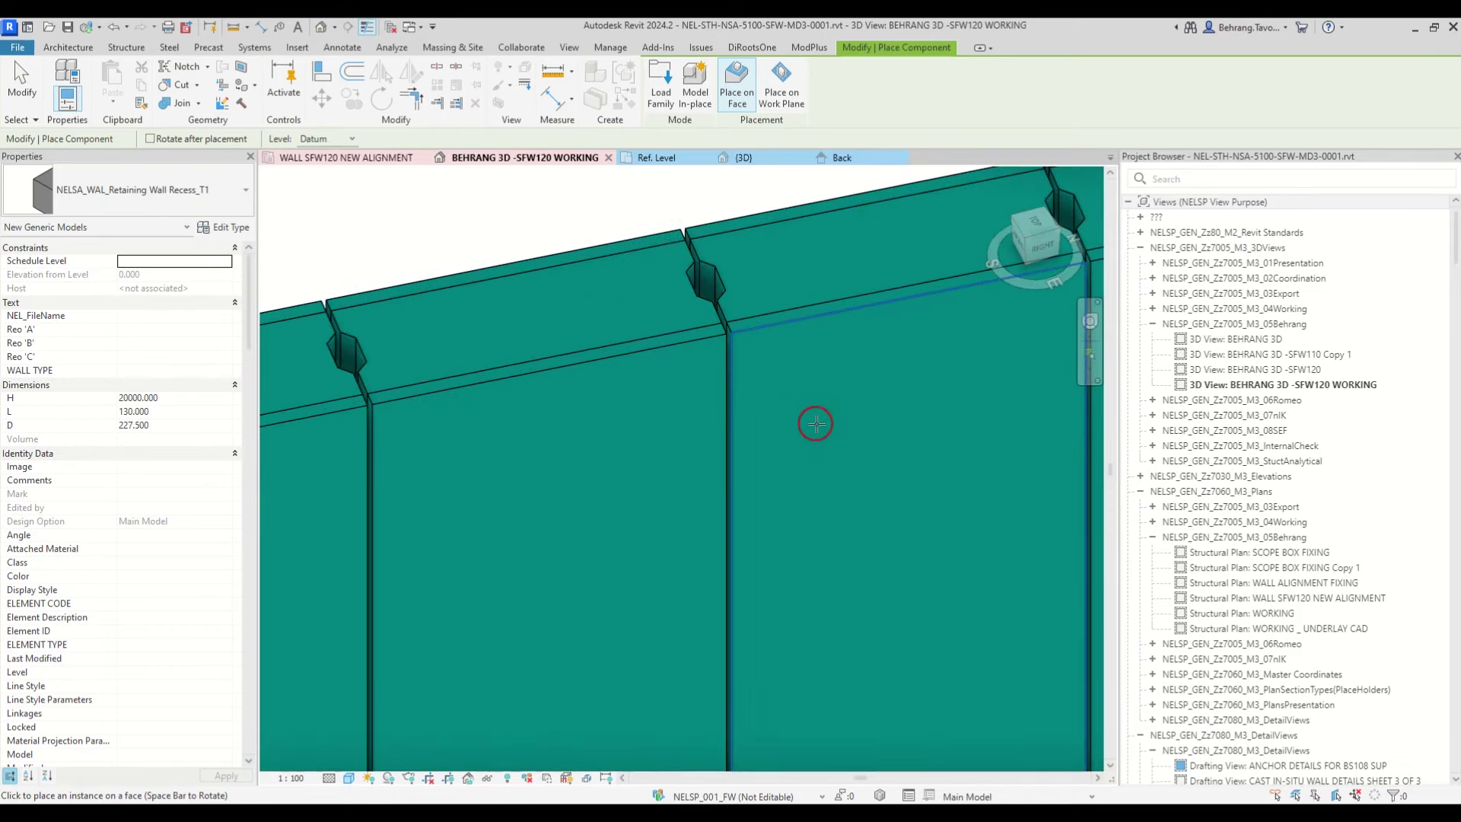
pyautogui.click(816, 424)
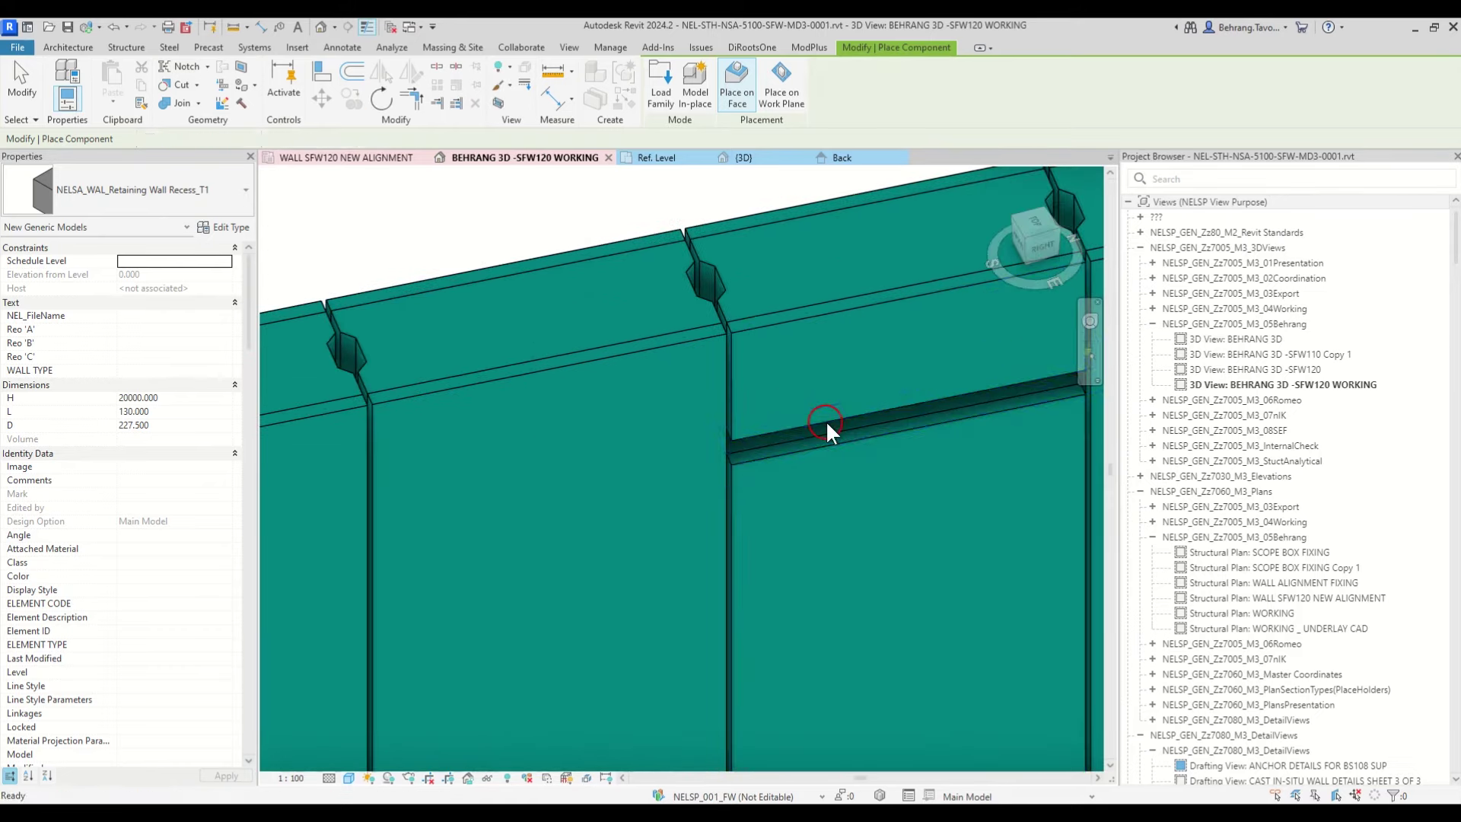
pyautogui.press('Escape')
# Step: Set the new panel recess's H parameter to 500
pyautogui.click(825, 421)
pyautogui.scroll(-3, 586, 456)
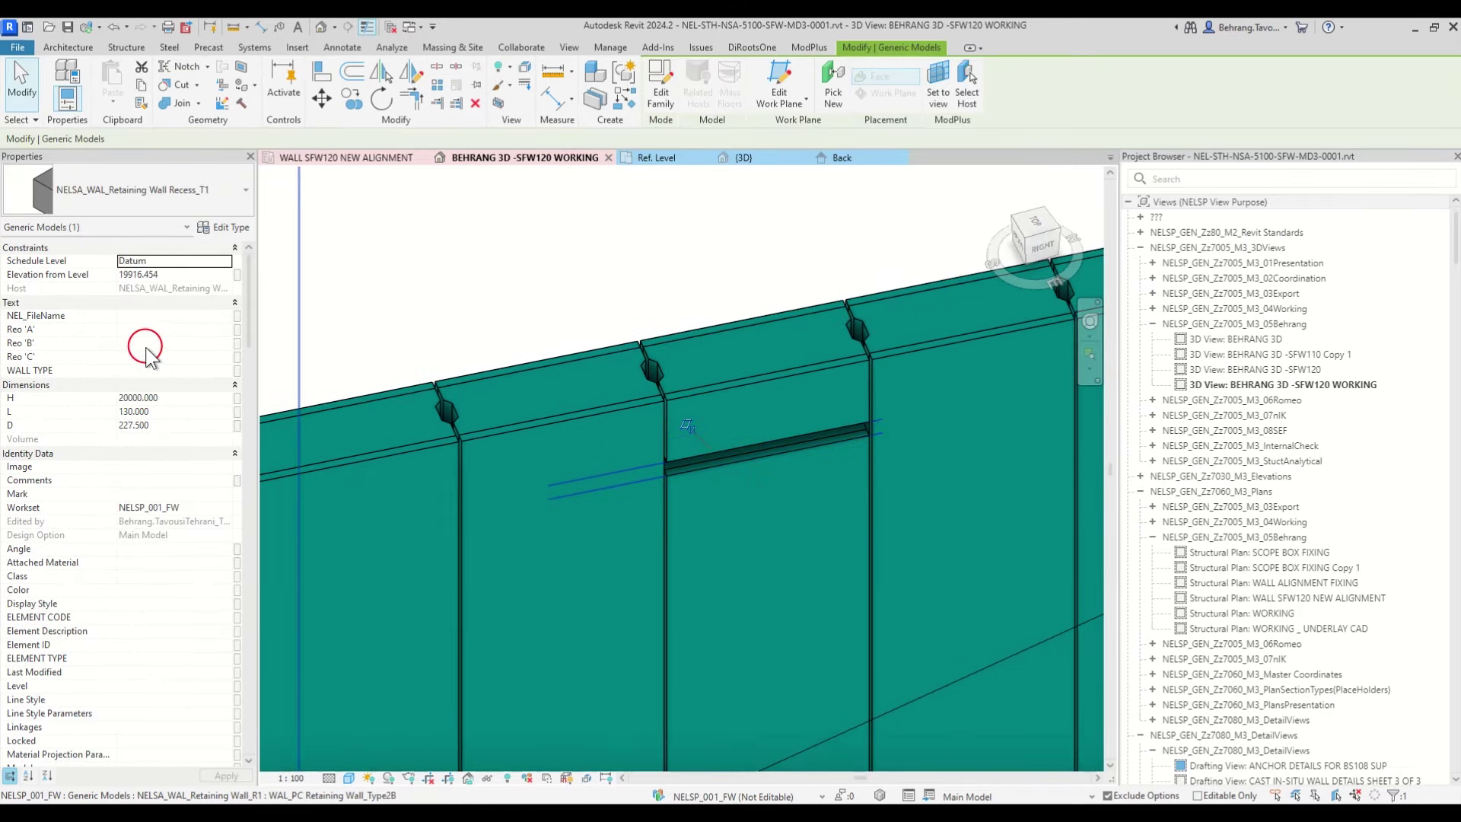
pyautogui.click(172, 397)
pyautogui.write('5')
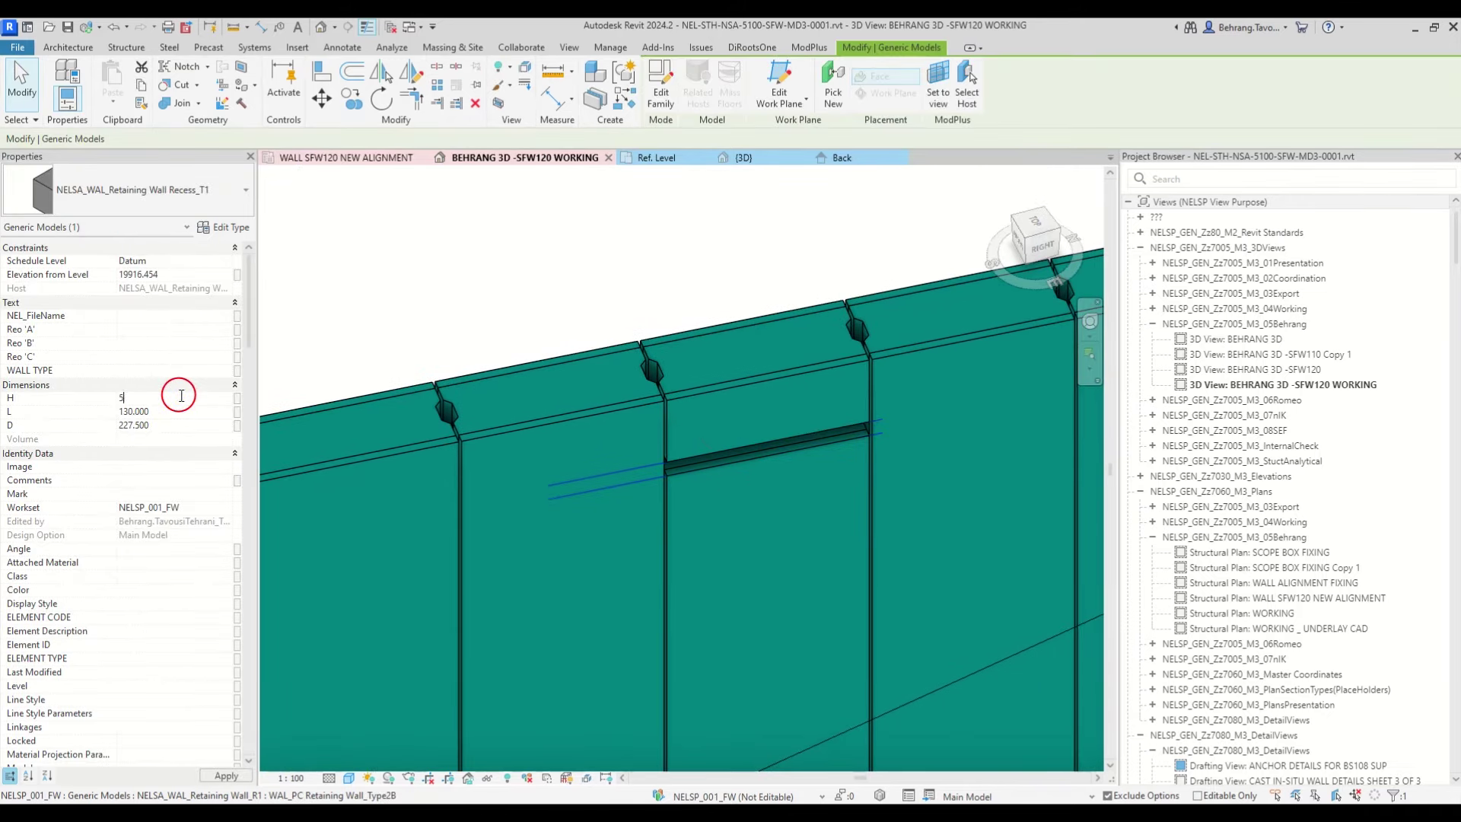
pyautogui.write('00')
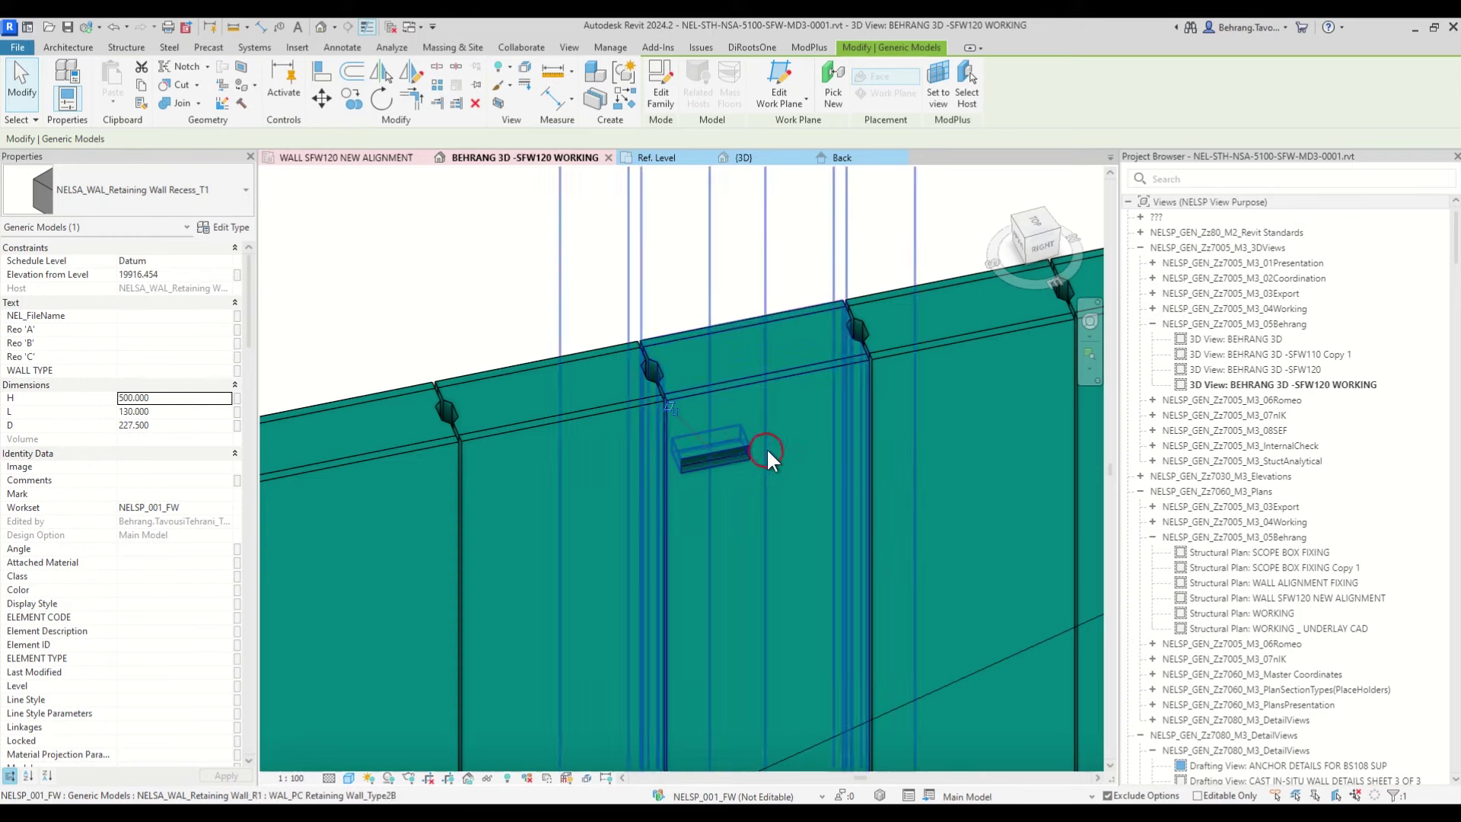
# Step: Rotate the 500-high recess on the panel face until it stands upright
pyautogui.scroll(3, 737, 460)
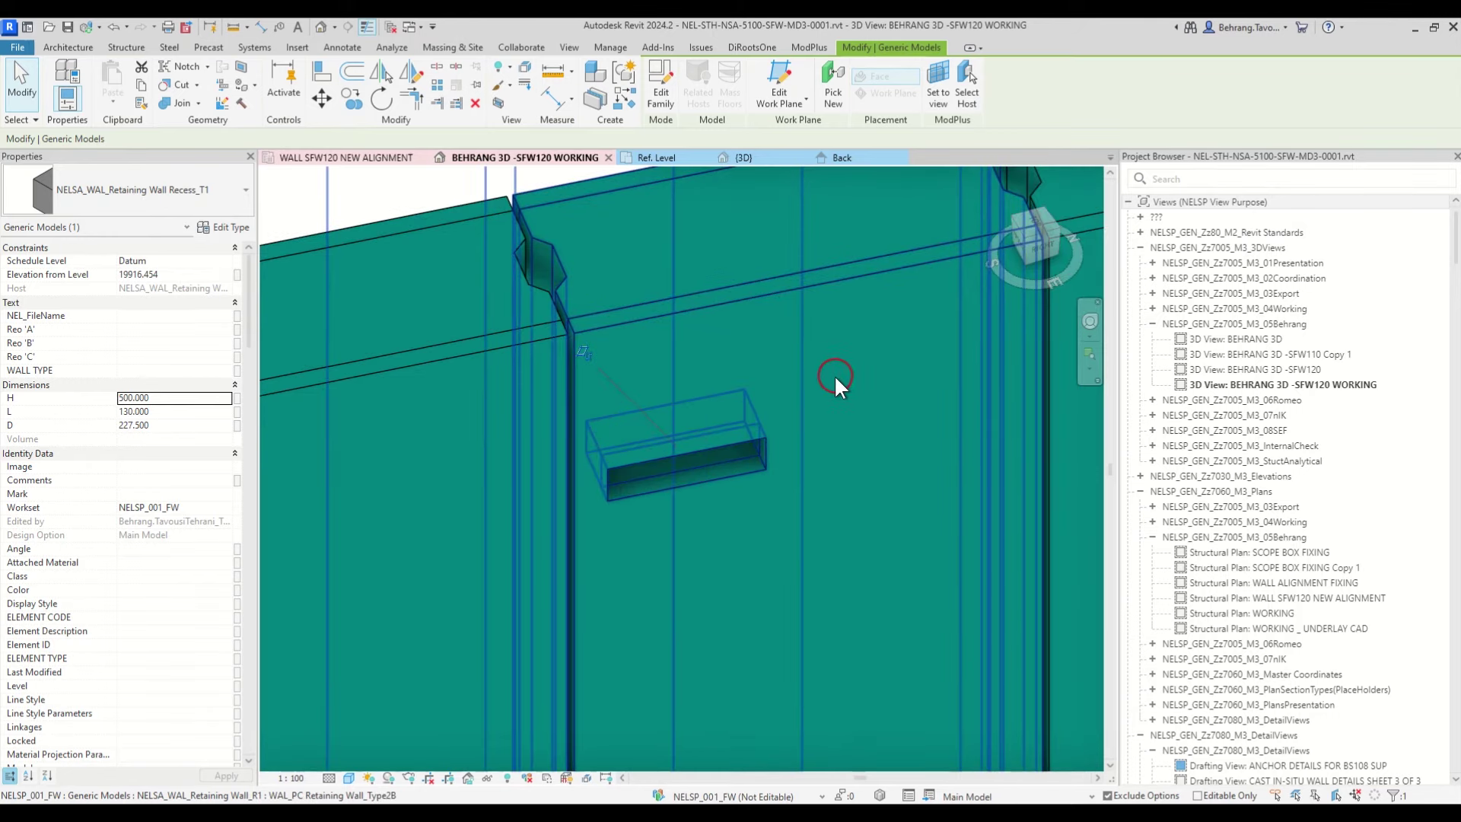
pyautogui.press('space')
pyautogui.press('space')
pyautogui.press('space')
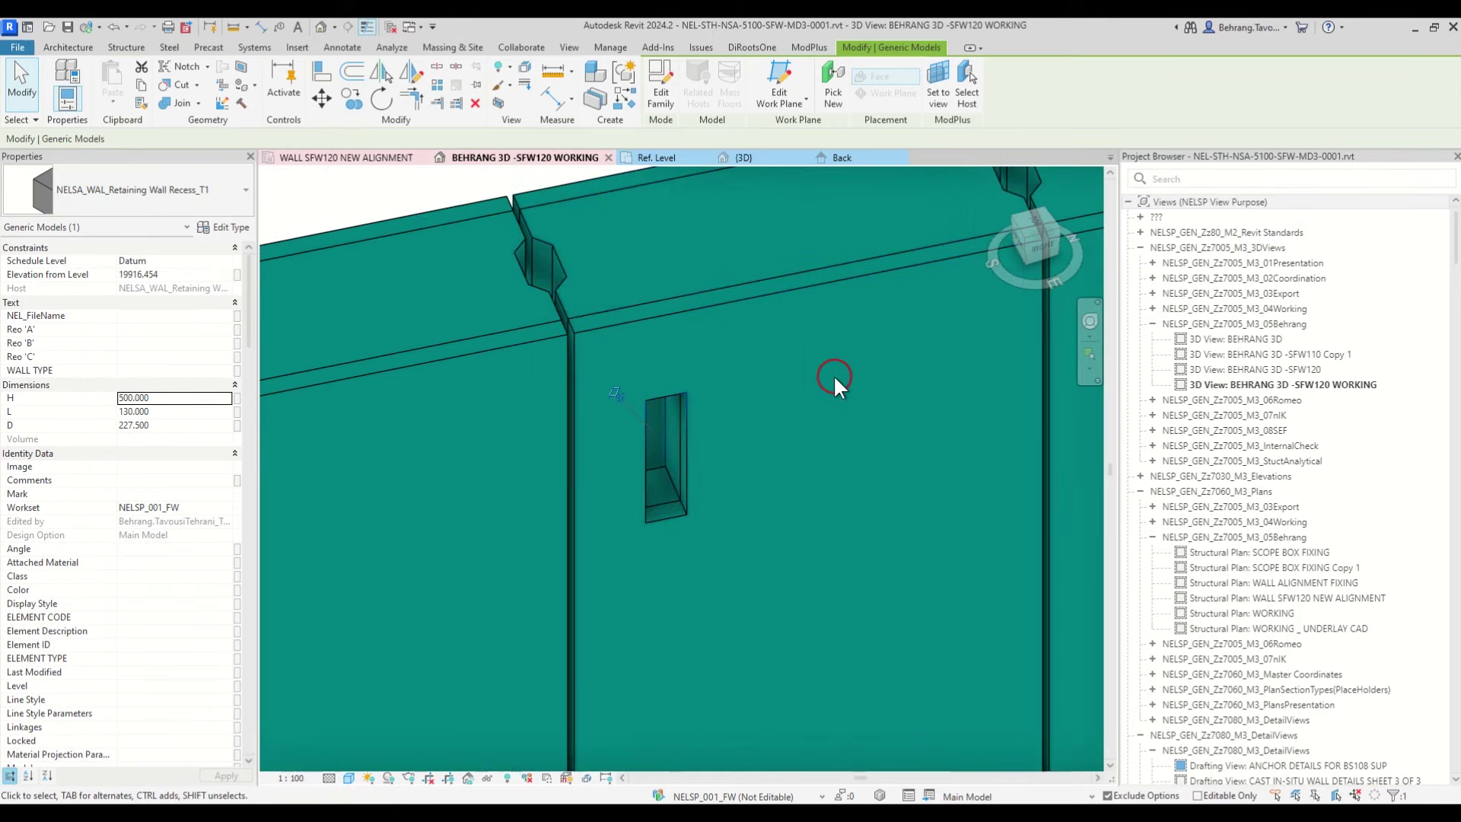
pyautogui.press('space')
pyautogui.press('space')
# Step: Try placing a similar recess on the top face of the stepped capping beam
pyautogui.scroll(-2, 831, 378)
pyautogui.moveTo(754, 464); pyautogui.dragTo(643, 61, button='middle')
pyautogui.click(625, 73)
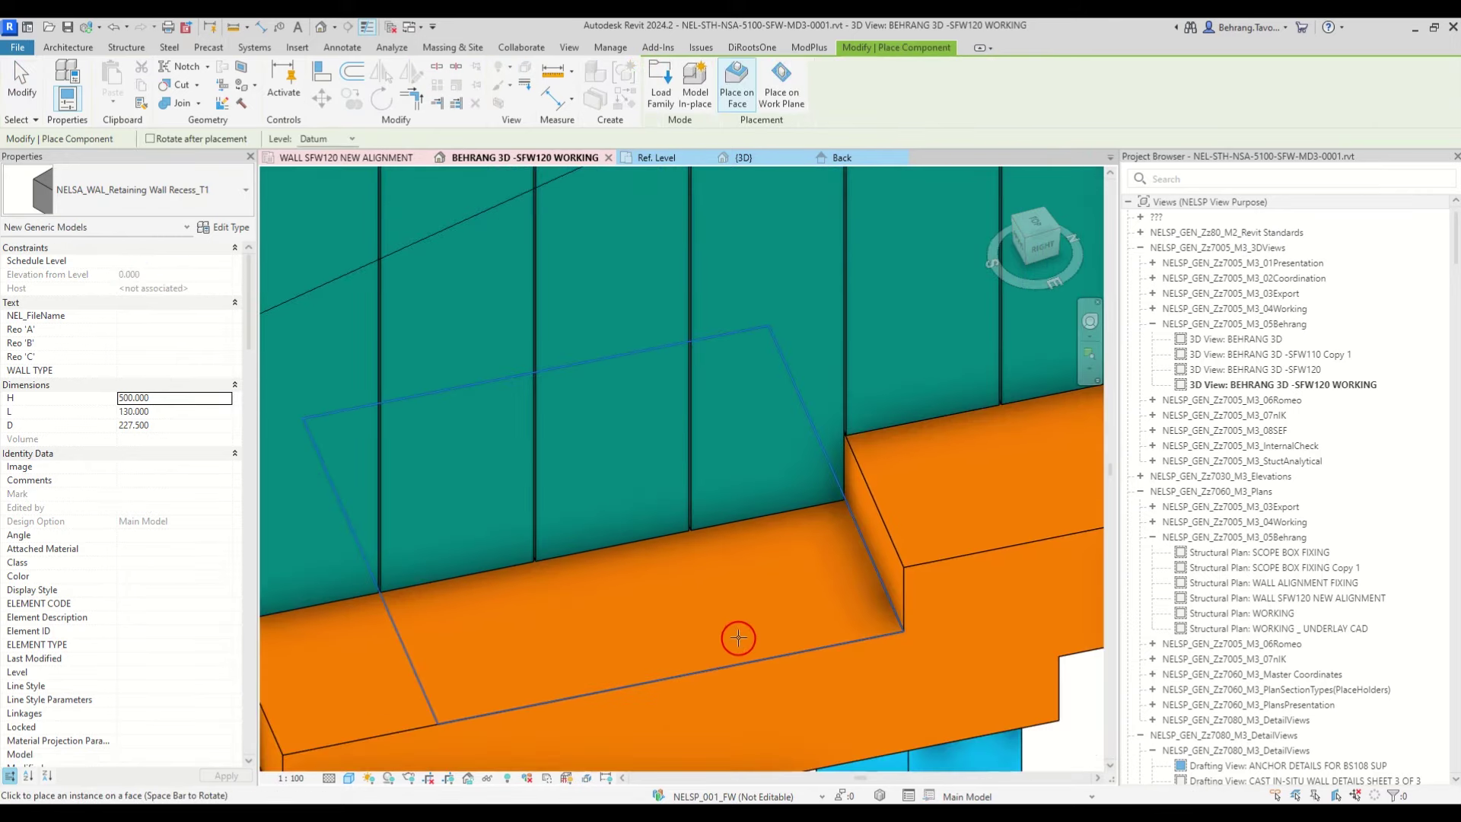
pyautogui.click(691, 605)
pyautogui.press('Escape')
pyautogui.click(705, 610)
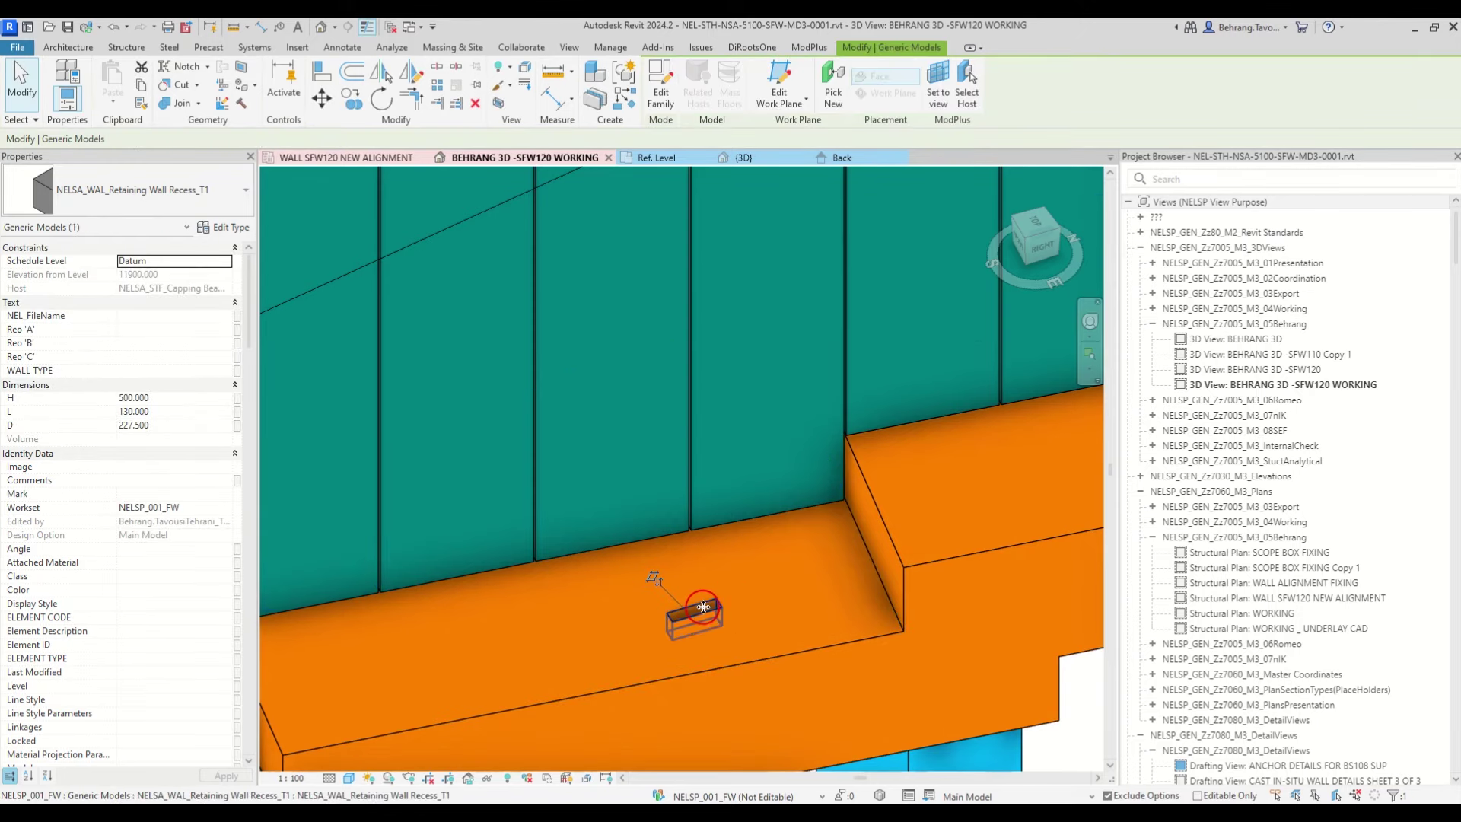
pyautogui.press('Escape')
pyautogui.moveTo(715, 418)
pyautogui.mouseDown(button='middle')
pyautogui.moveTo(719, 548)
pyautogui.moveTo(701, 483)
pyautogui.moveTo(731, 349)
pyautogui.moveTo(730, 434)
pyautogui.mouseUp(button='middle')
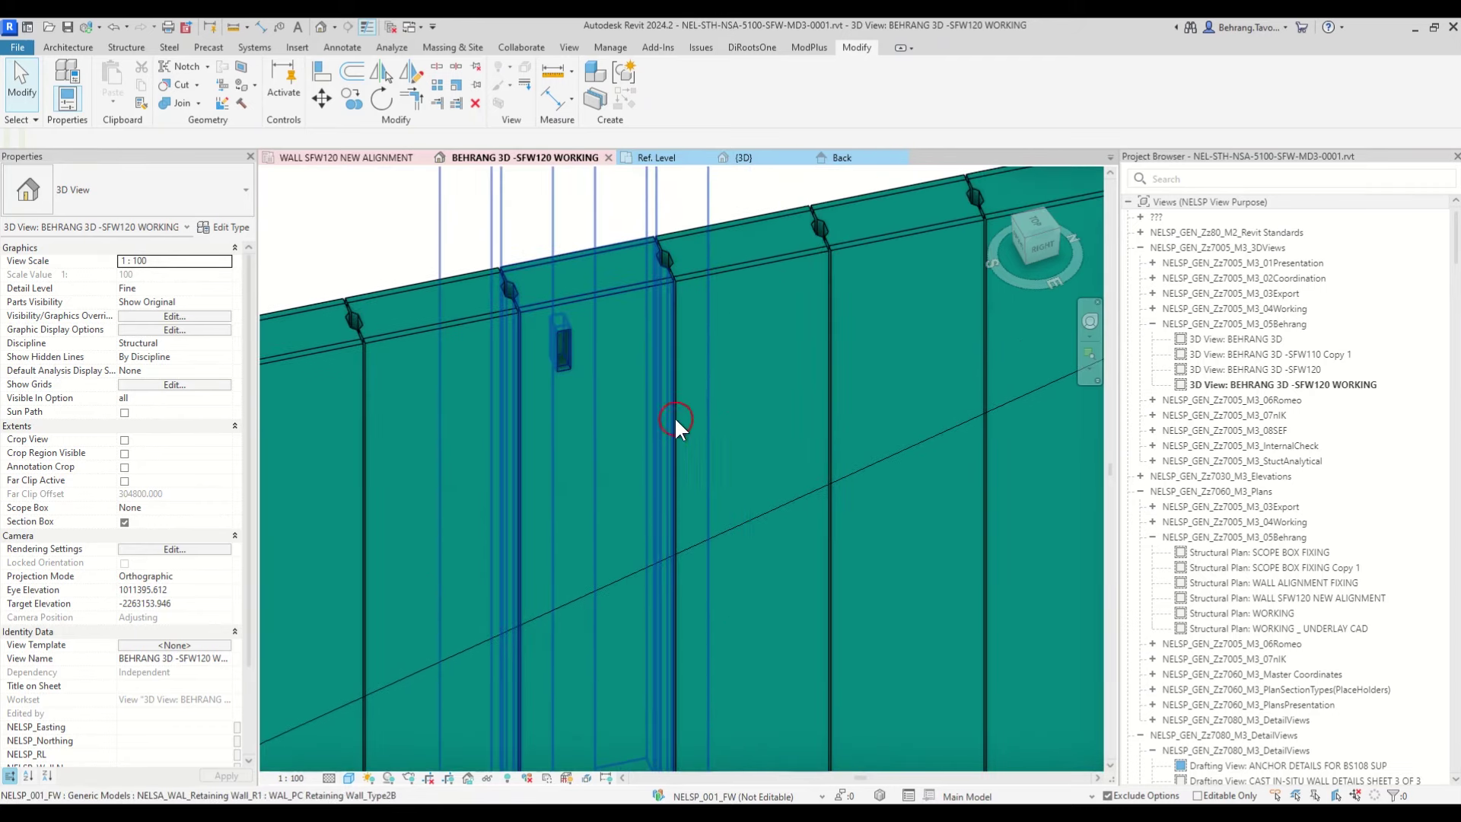
# Step: Create a copy type of the wall panel's recess with Create Similar and place it on the capping beam's top face
pyautogui.click(564, 358)
pyautogui.scroll(-3, 563, 354)
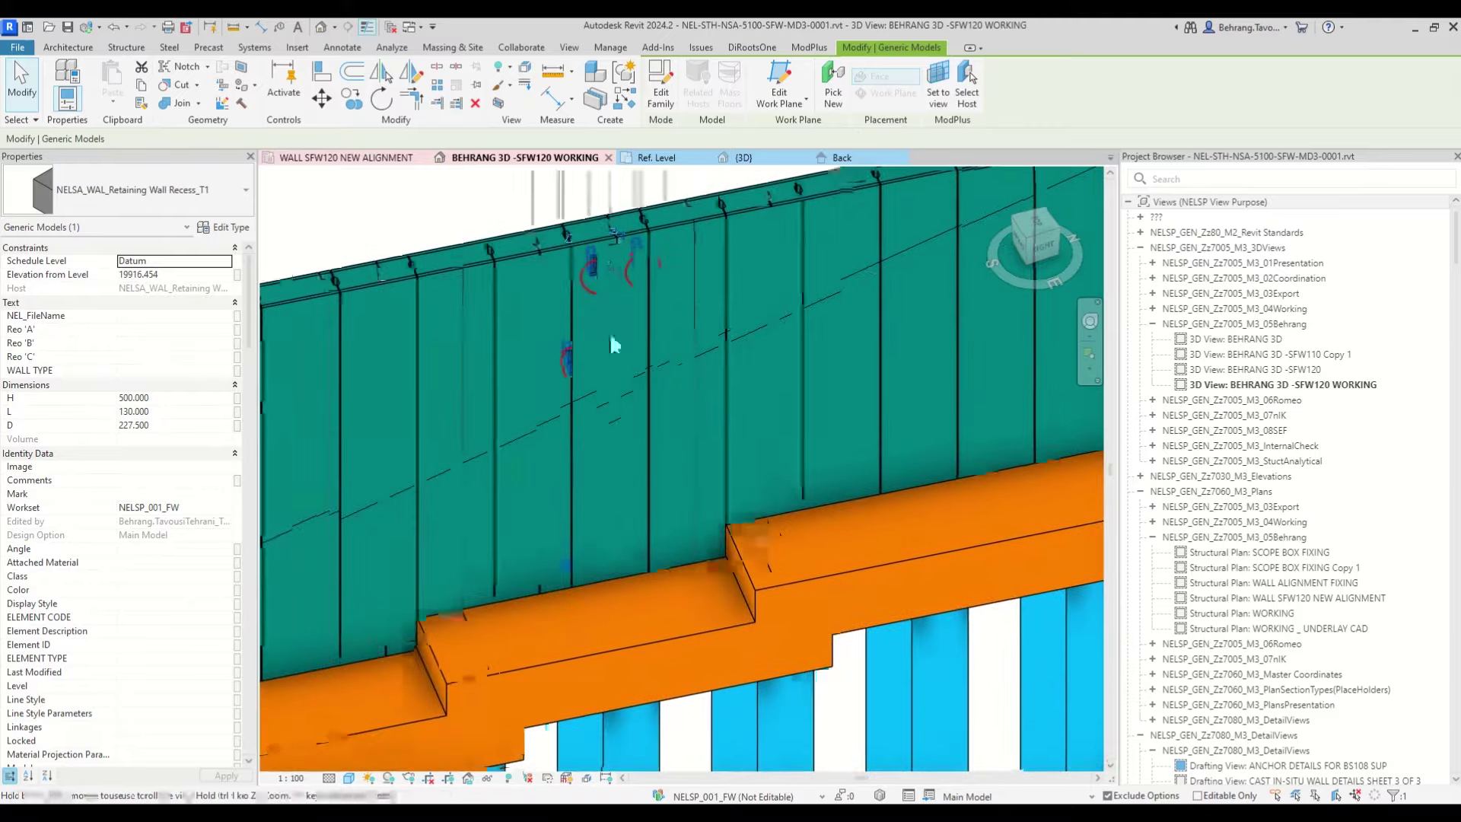
pyautogui.press('c')
pyautogui.press('s')
pyautogui.scroll(4, 624, 627)
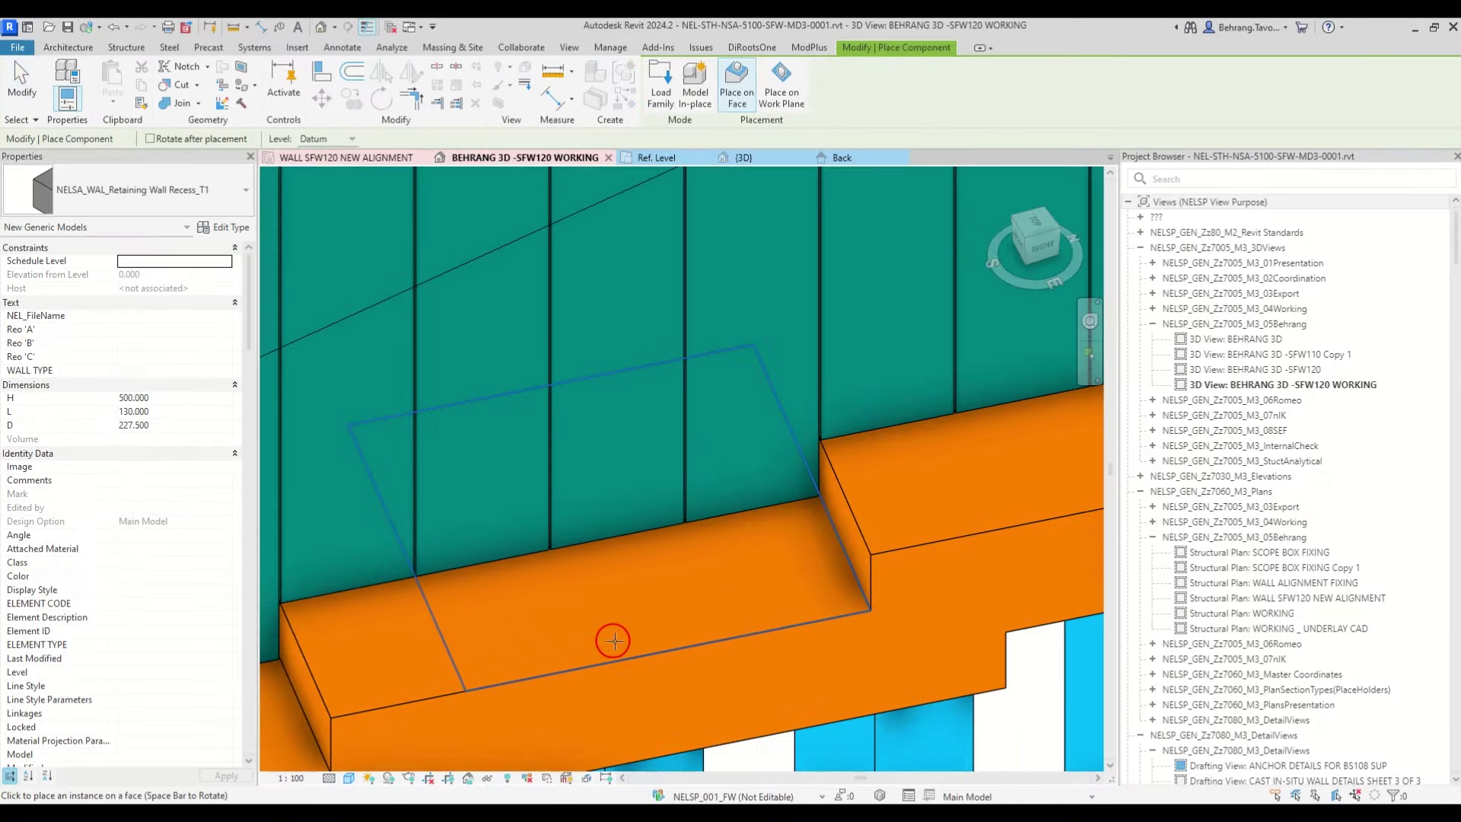
pyautogui.click(634, 630)
pyautogui.press('Escape')
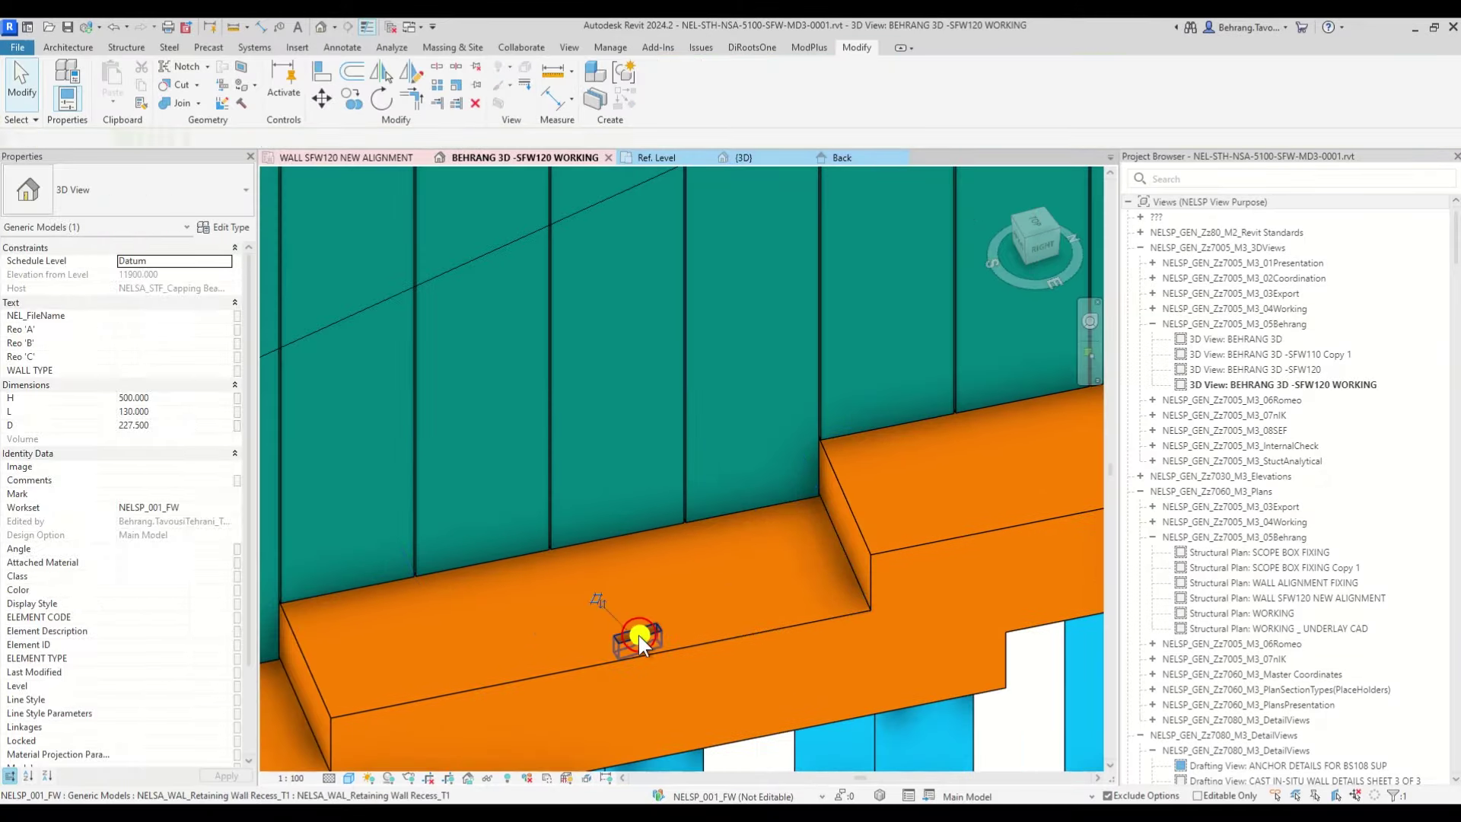
# Step: Set the capping beam recess's D parameter to 3000 and check how deep it cuts from a lower viewpoint
pyautogui.click(132, 424)
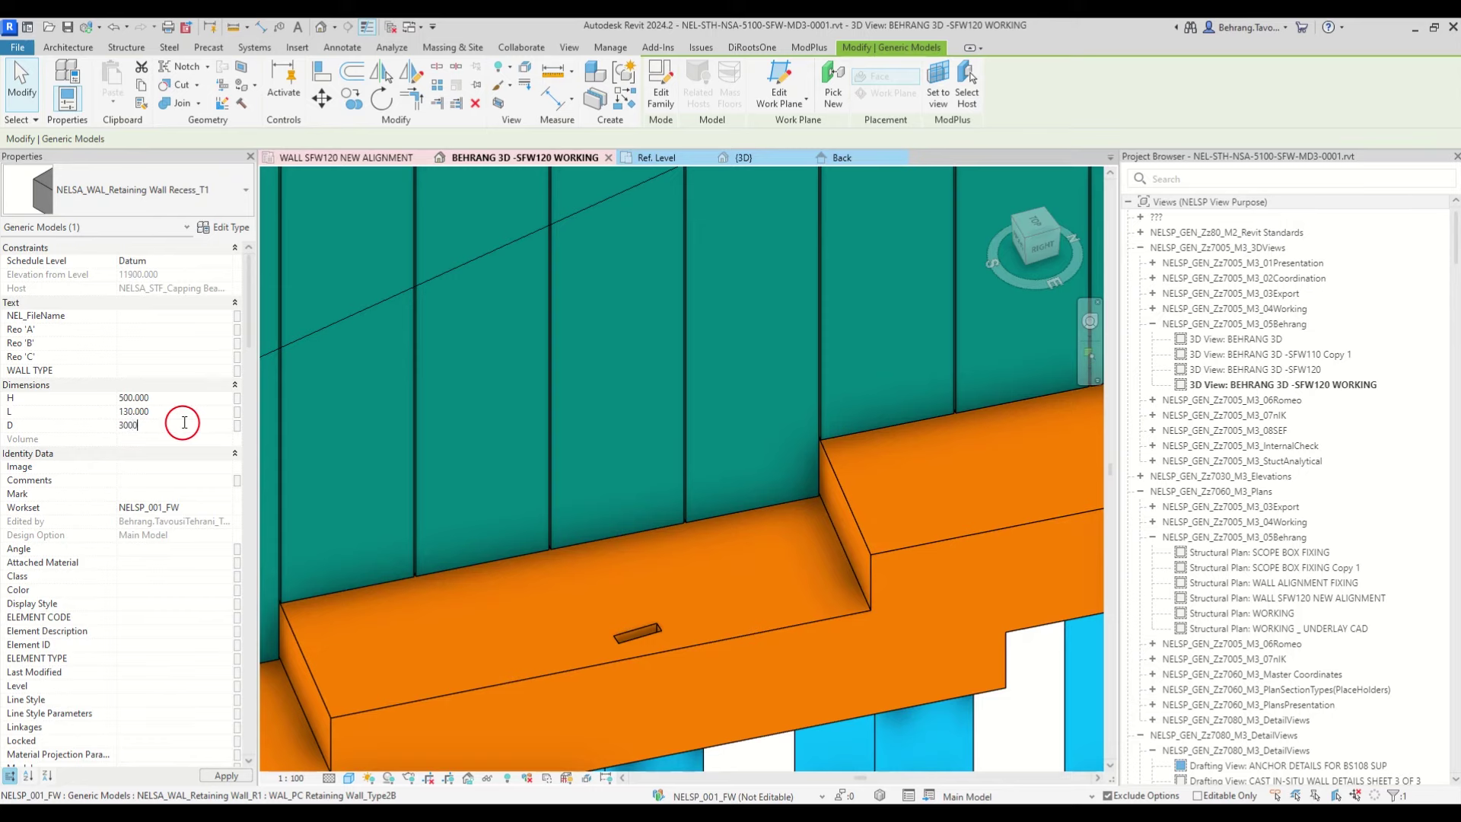
pyautogui.keyDown('shift'); pyautogui.moveTo(685, 730); pyautogui.dragTo(685, 609, button='middle'); pyautogui.keyUp('shift')
pyautogui.scroll(2, 655, 458)
pyautogui.scroll(-4, 630, 463)
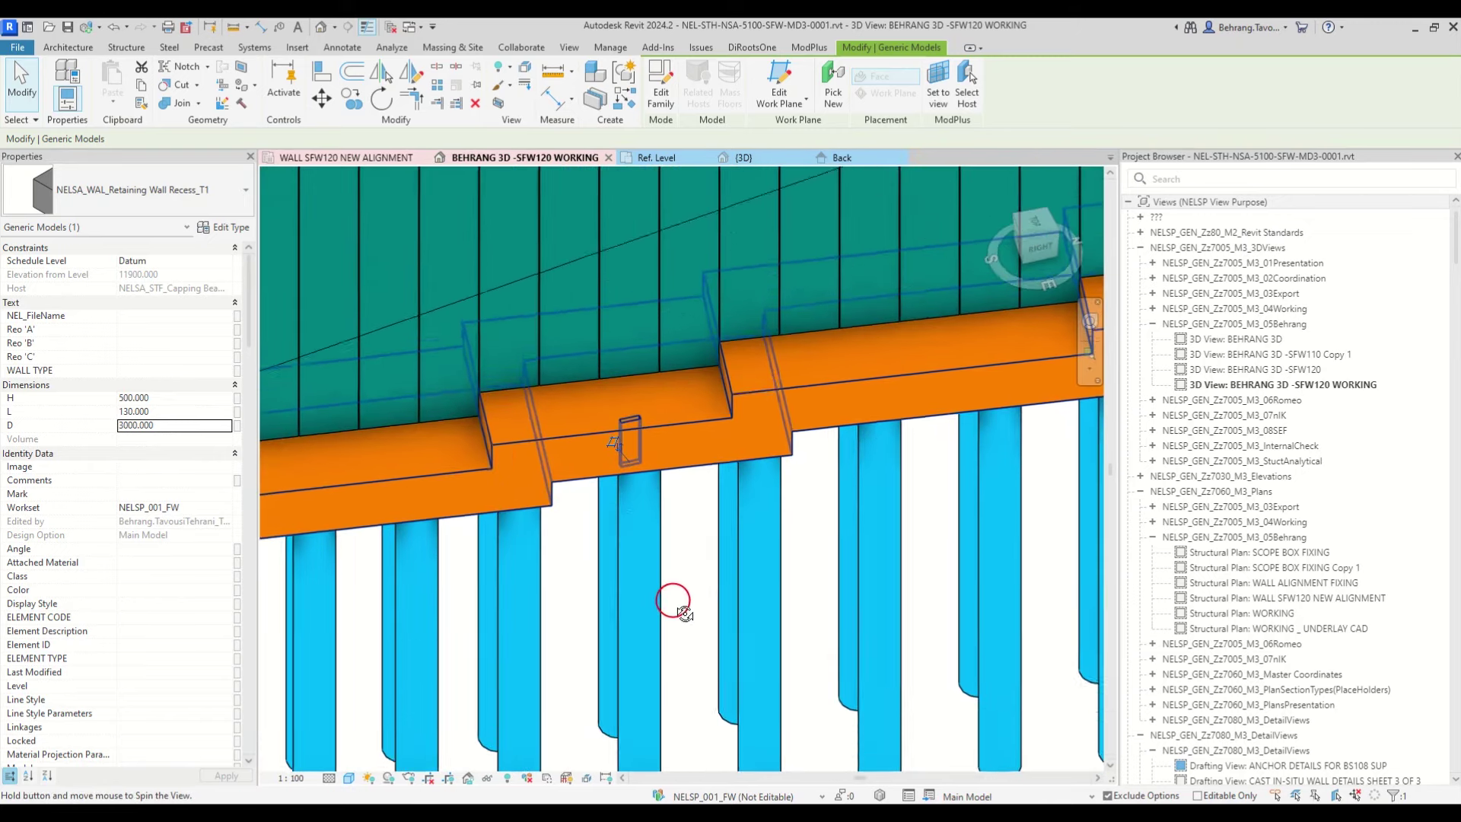
pyautogui.scroll(5, 639, 421)
pyautogui.press('Escape')
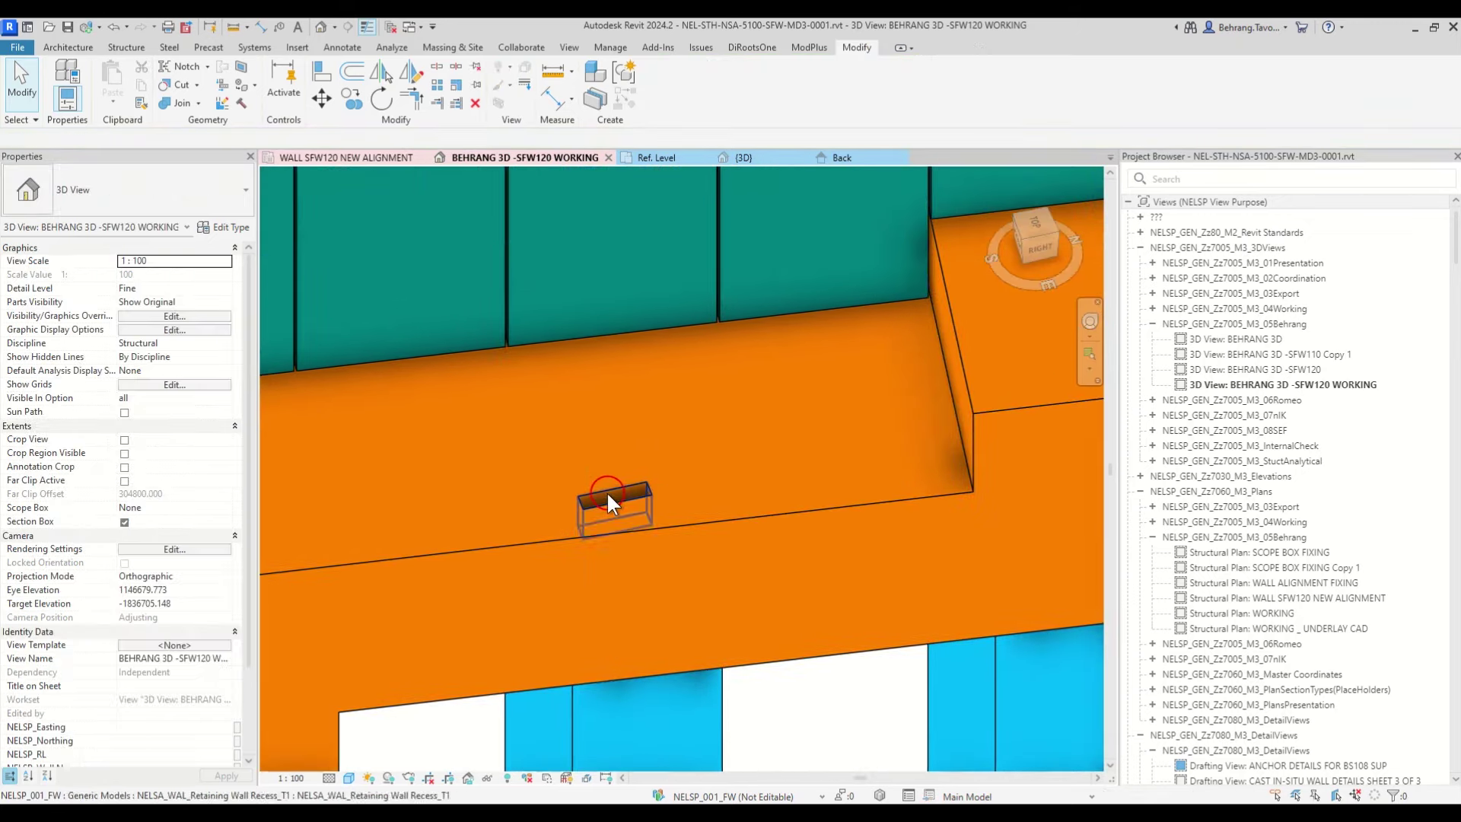
pyautogui.click(608, 495)
pyautogui.press('Escape')
pyautogui.click(606, 503)
pyautogui.press('Escape')
# Step: Select the upright recess on the wall panel and set its H parameter to 3000
pyautogui.scroll(-1, 607, 499)
pyautogui.moveTo(660, 266); pyautogui.dragTo(717, 754, button='middle')
pyautogui.scroll(-4, 717, 754)
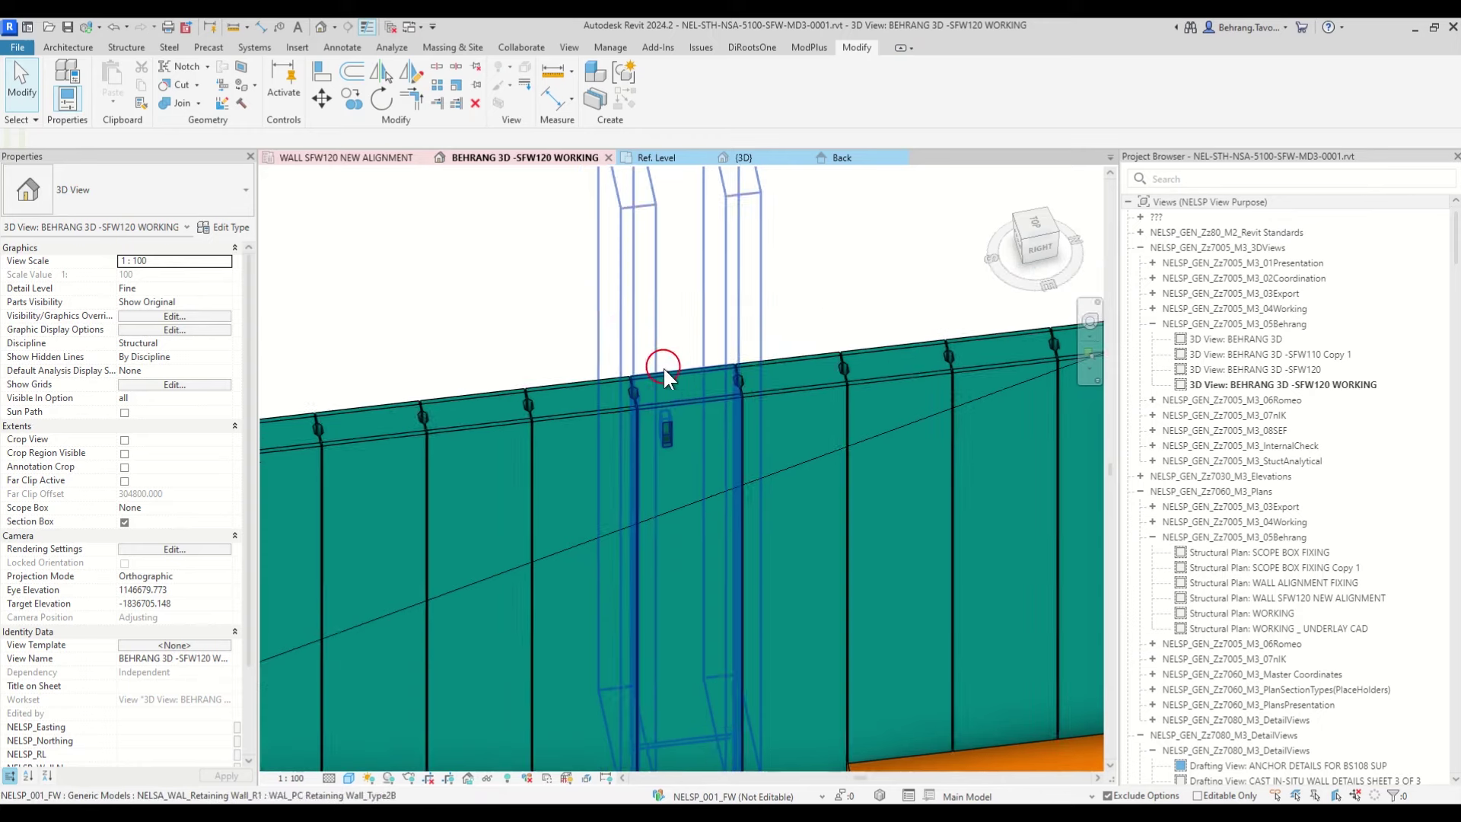
pyautogui.scroll(5, 668, 412)
pyautogui.click(670, 396)
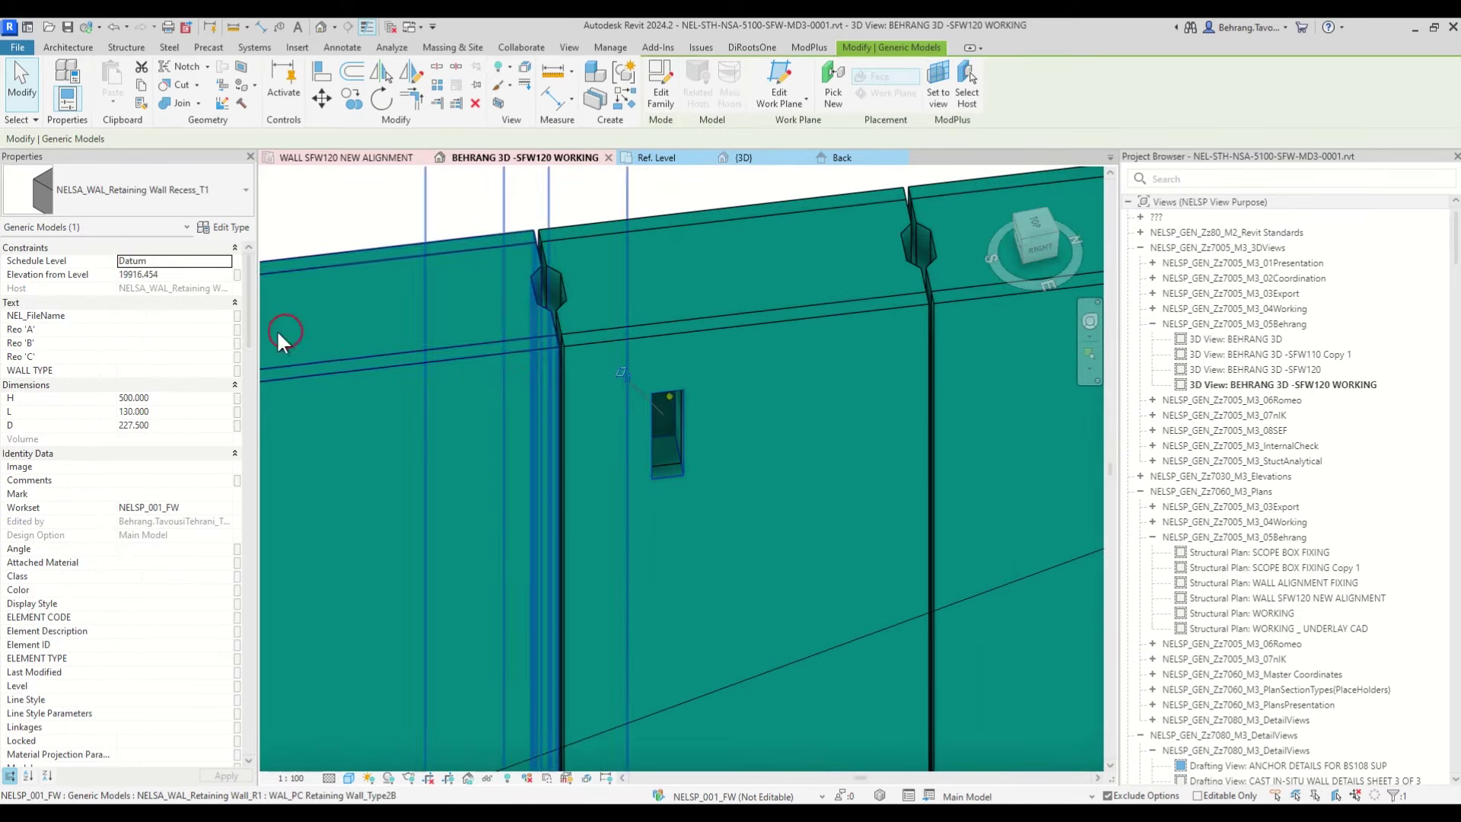
pyautogui.click(154, 397)
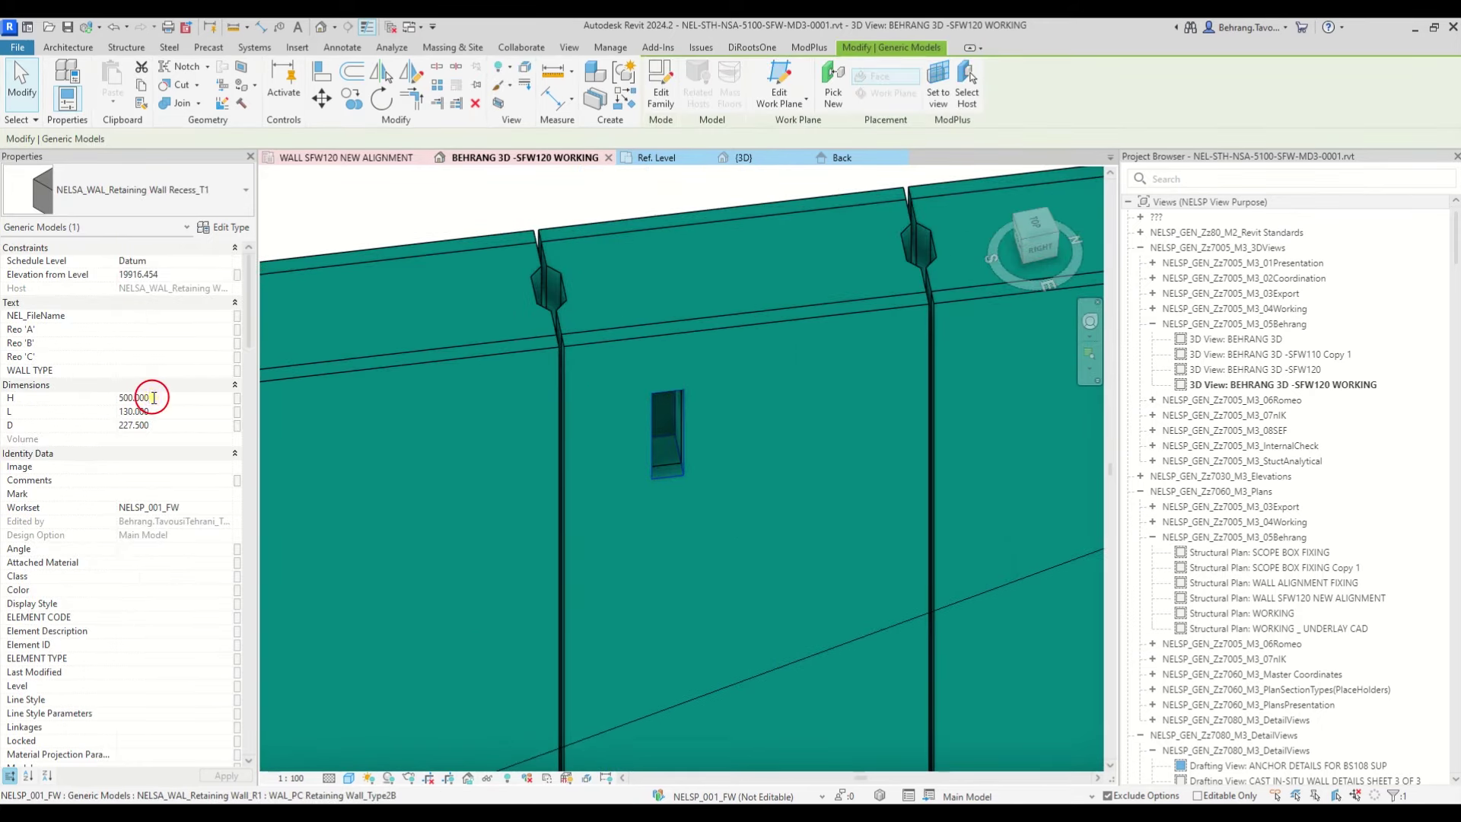
pyautogui.write('3000')
pyautogui.press('Return')
pyautogui.scroll(-5, 761, 527)
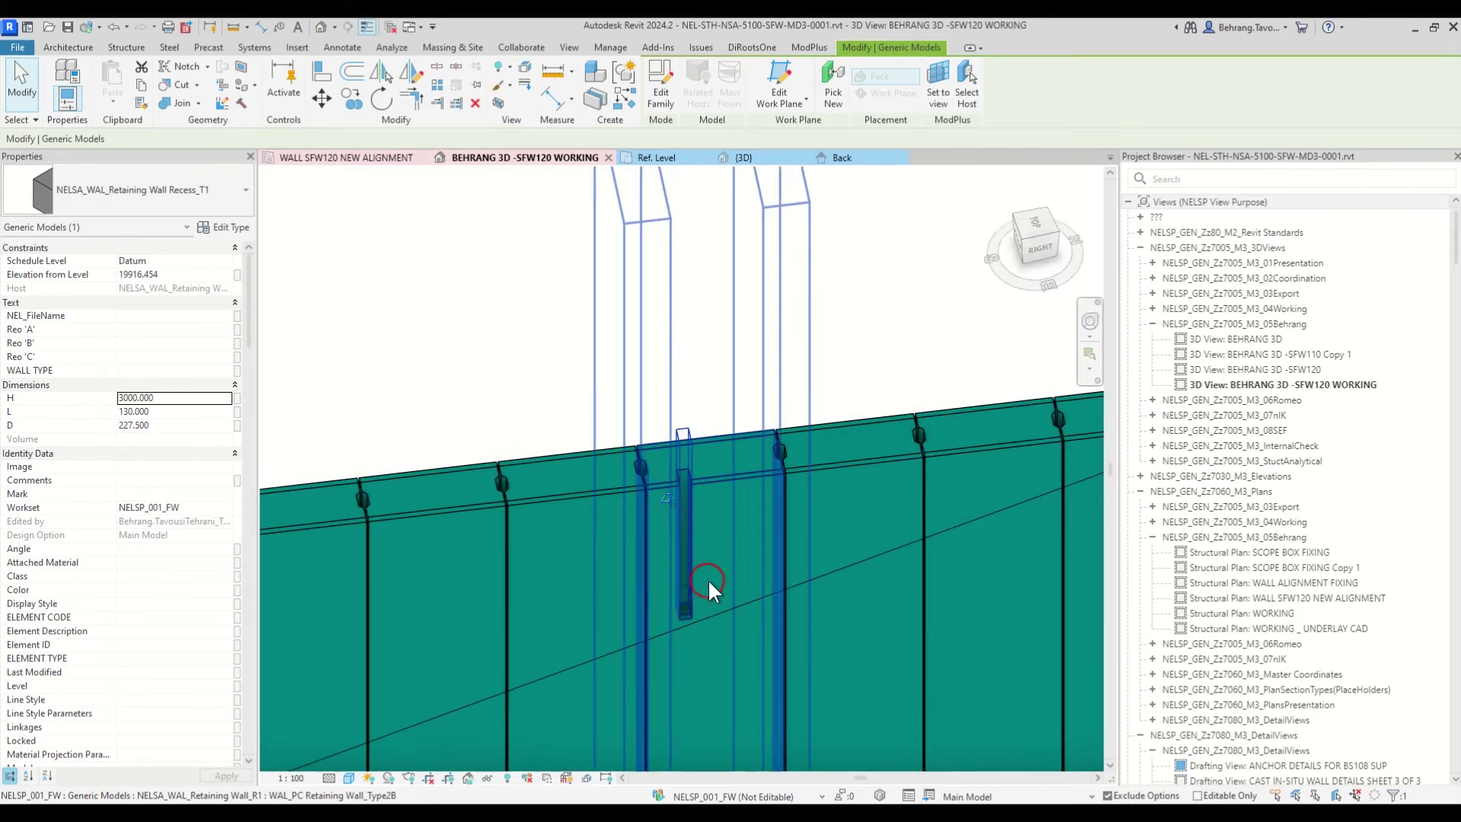
# Step: Move the recess down the panel face and set its H parameter to 10000
pyautogui.moveTo(682, 500); pyautogui.dragTo(685, 636)
pyautogui.moveTo(690, 722); pyautogui.dragTo(719, 546, button='middle')
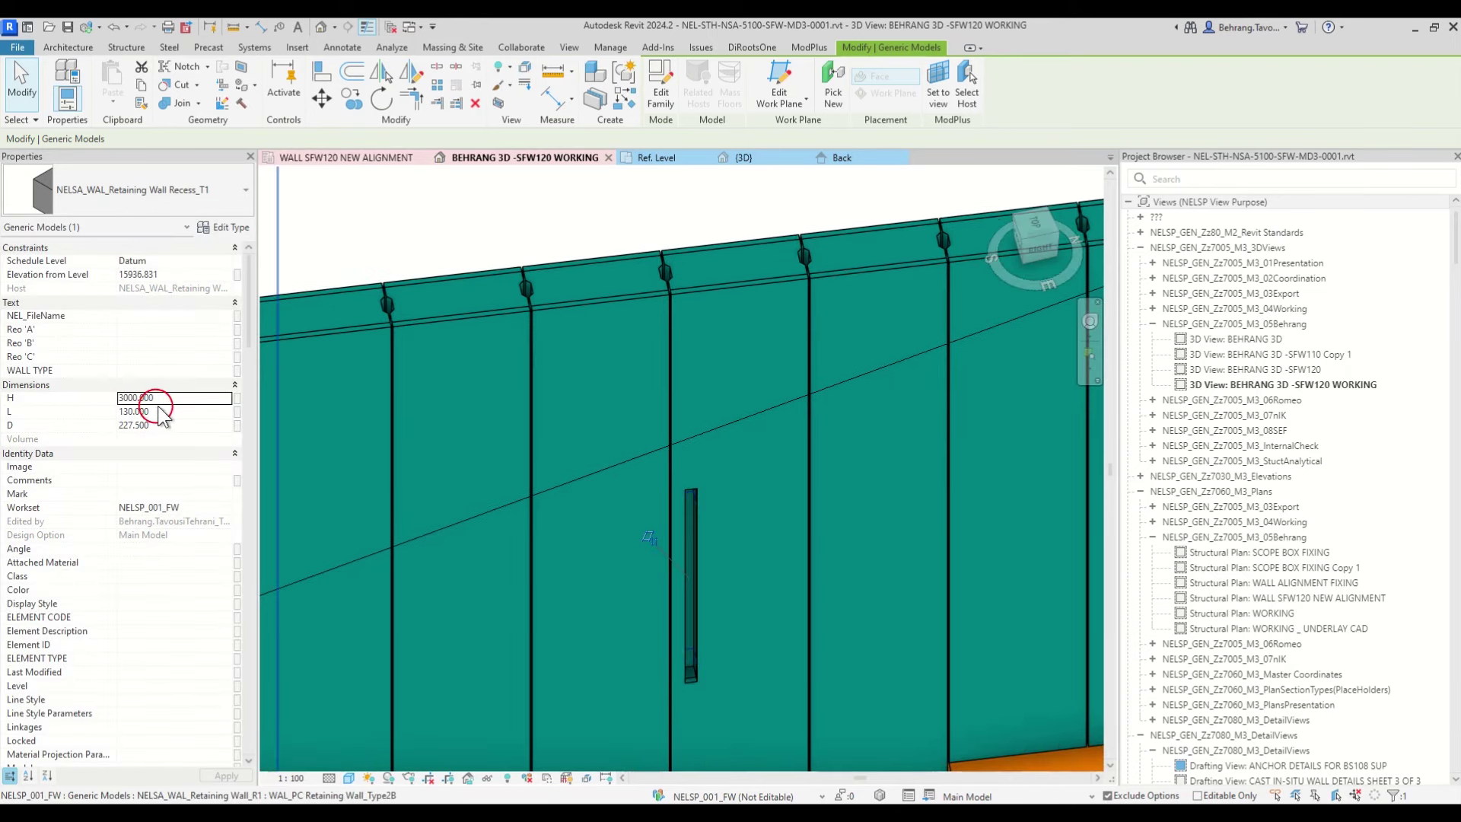
pyautogui.click(185, 398)
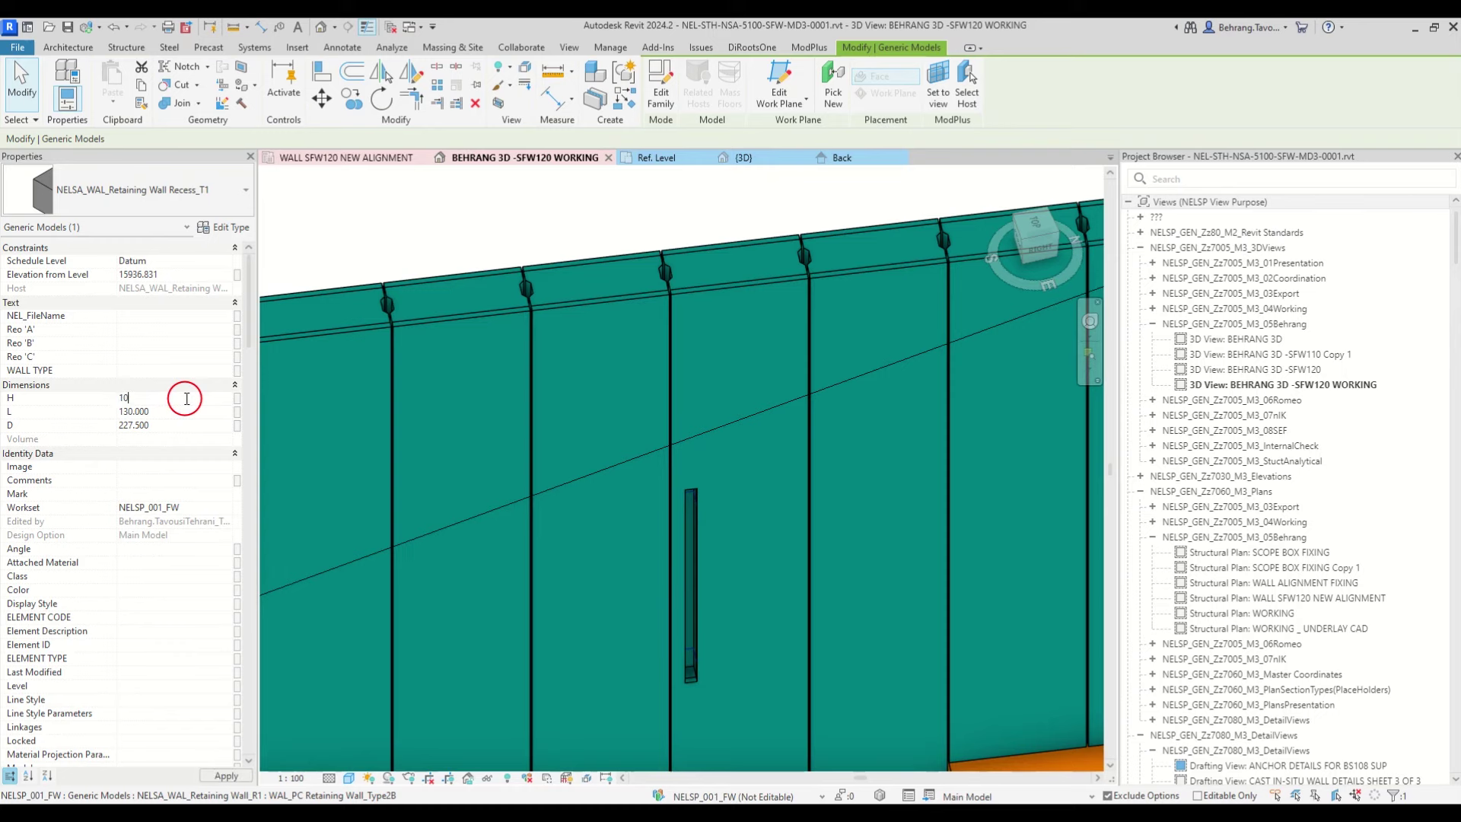
pyautogui.write('10000')
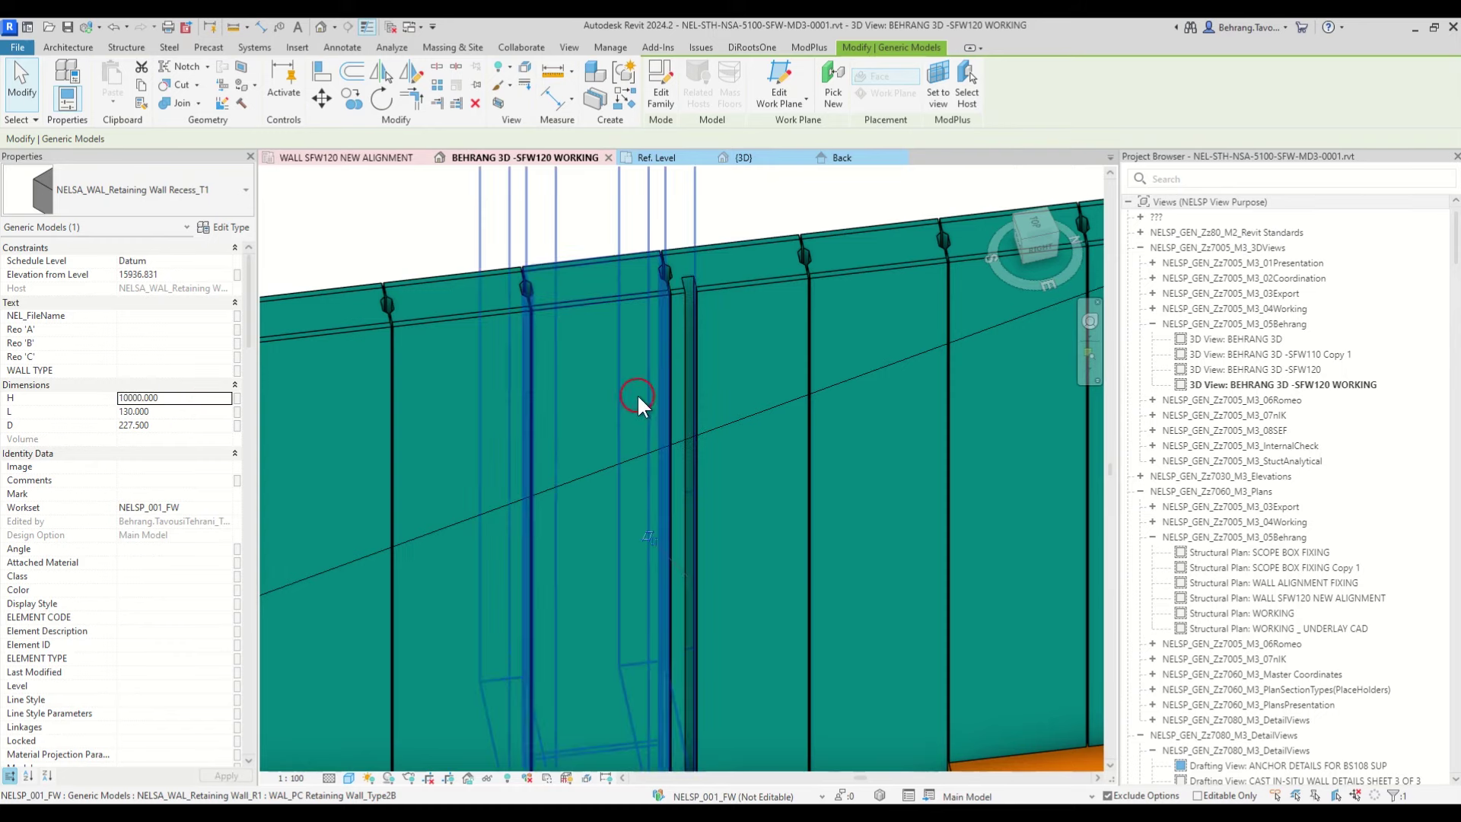
# Step: Examine the recess along the wall panel in 3D and locate it beside the panel joint in the WALL SFW120 NEW ALIGNMENT plan
pyautogui.scroll(3, 639, 405)
pyautogui.scroll(-2, 750, 456)
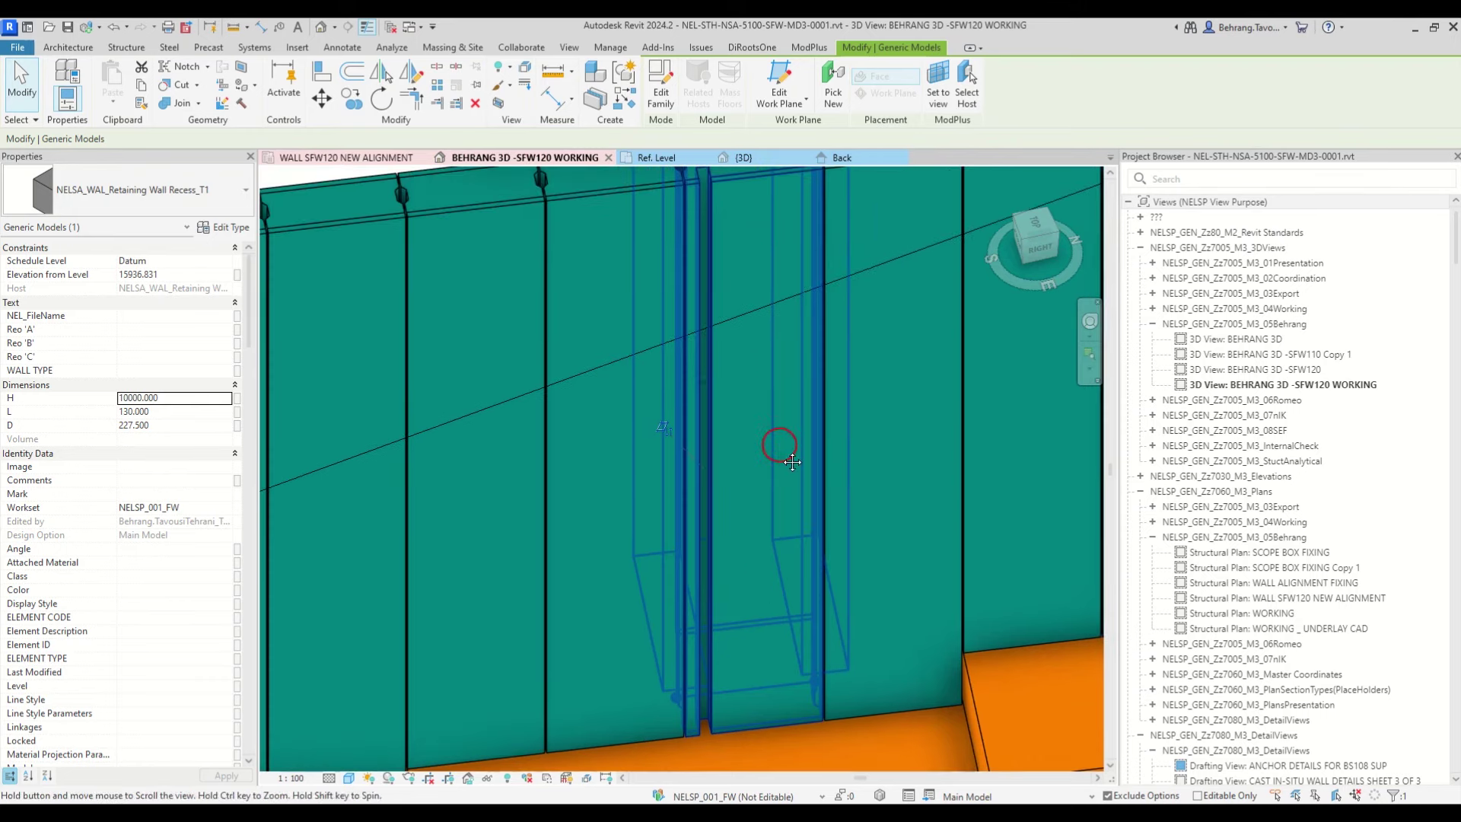
pyautogui.scroll(-2, 761, 335)
pyautogui.moveTo(729, 518); pyautogui.dragTo(725, 499, button='middle')
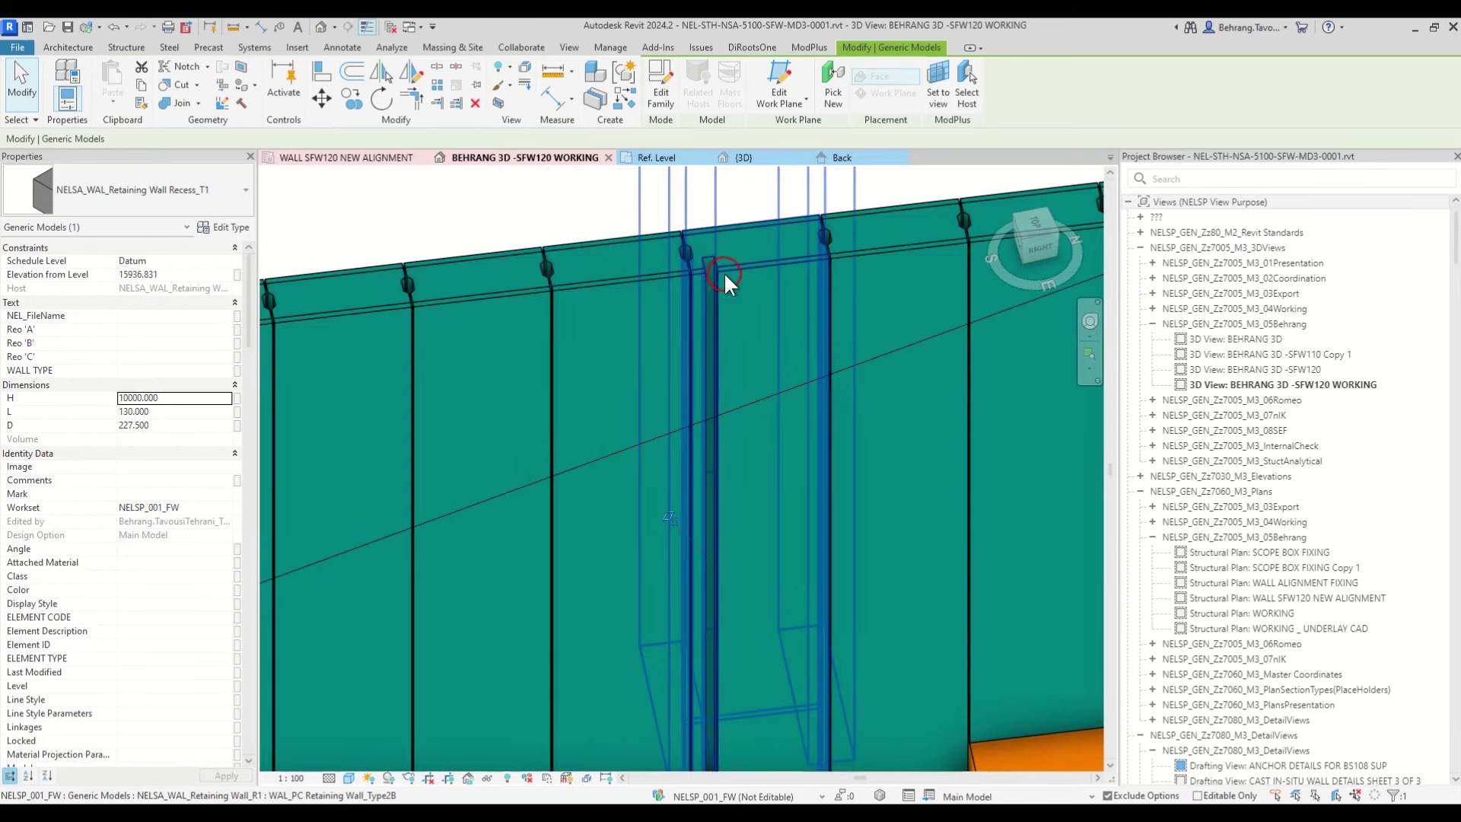
pyautogui.click(356, 158)
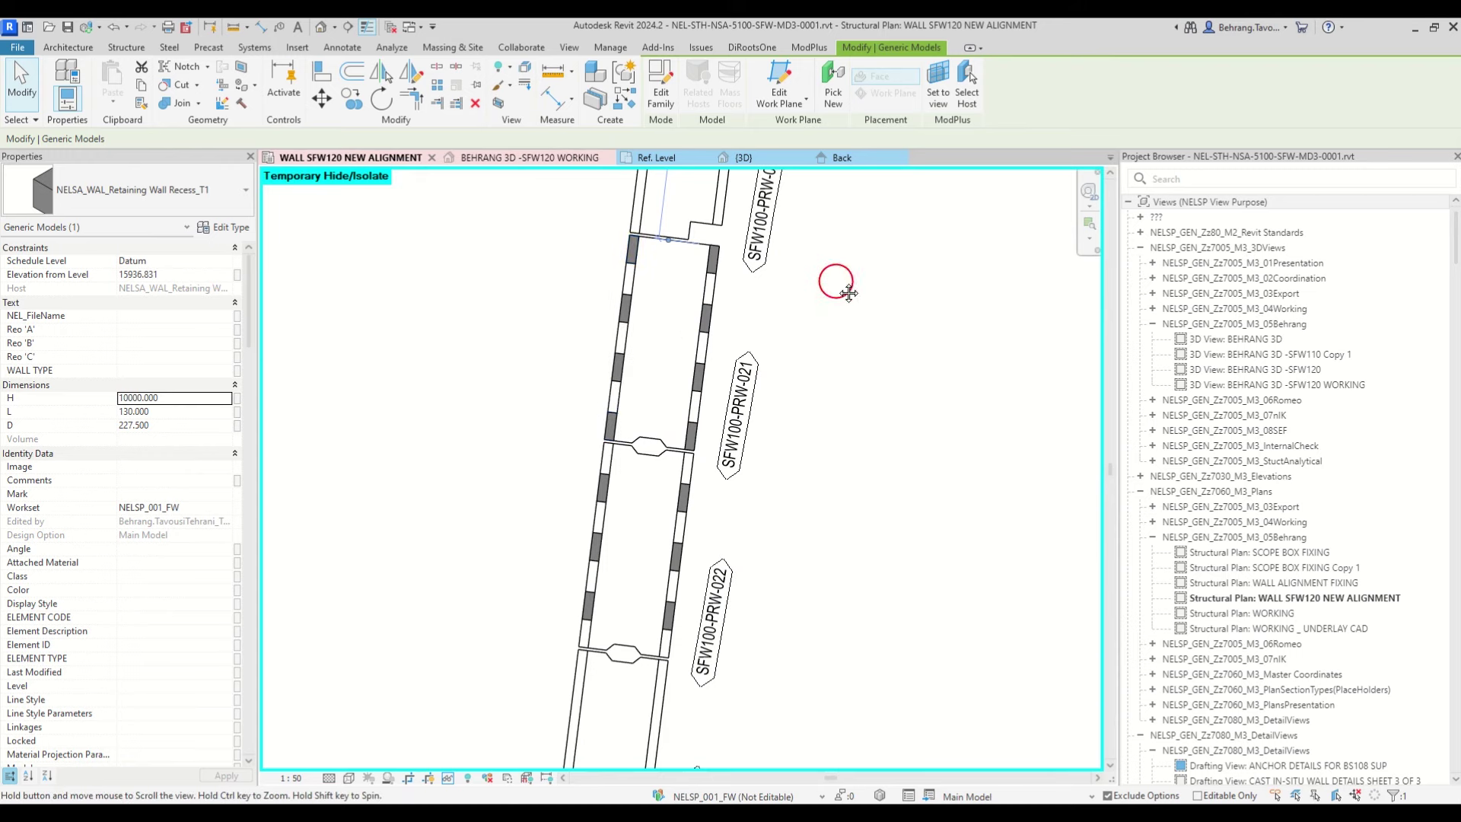
pyautogui.scroll(-5, 805, 574)
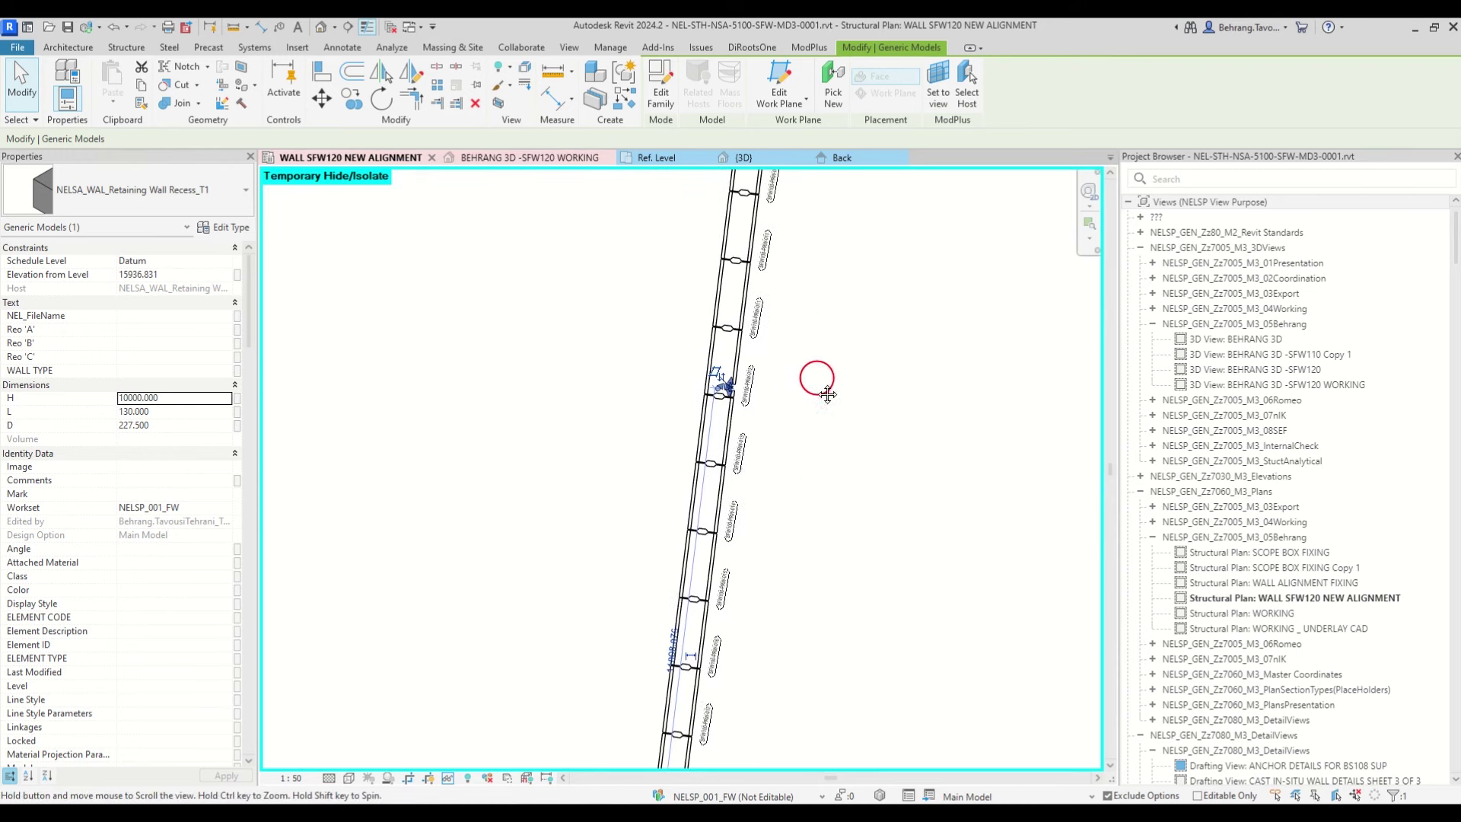
pyautogui.scroll(8, 710, 455)
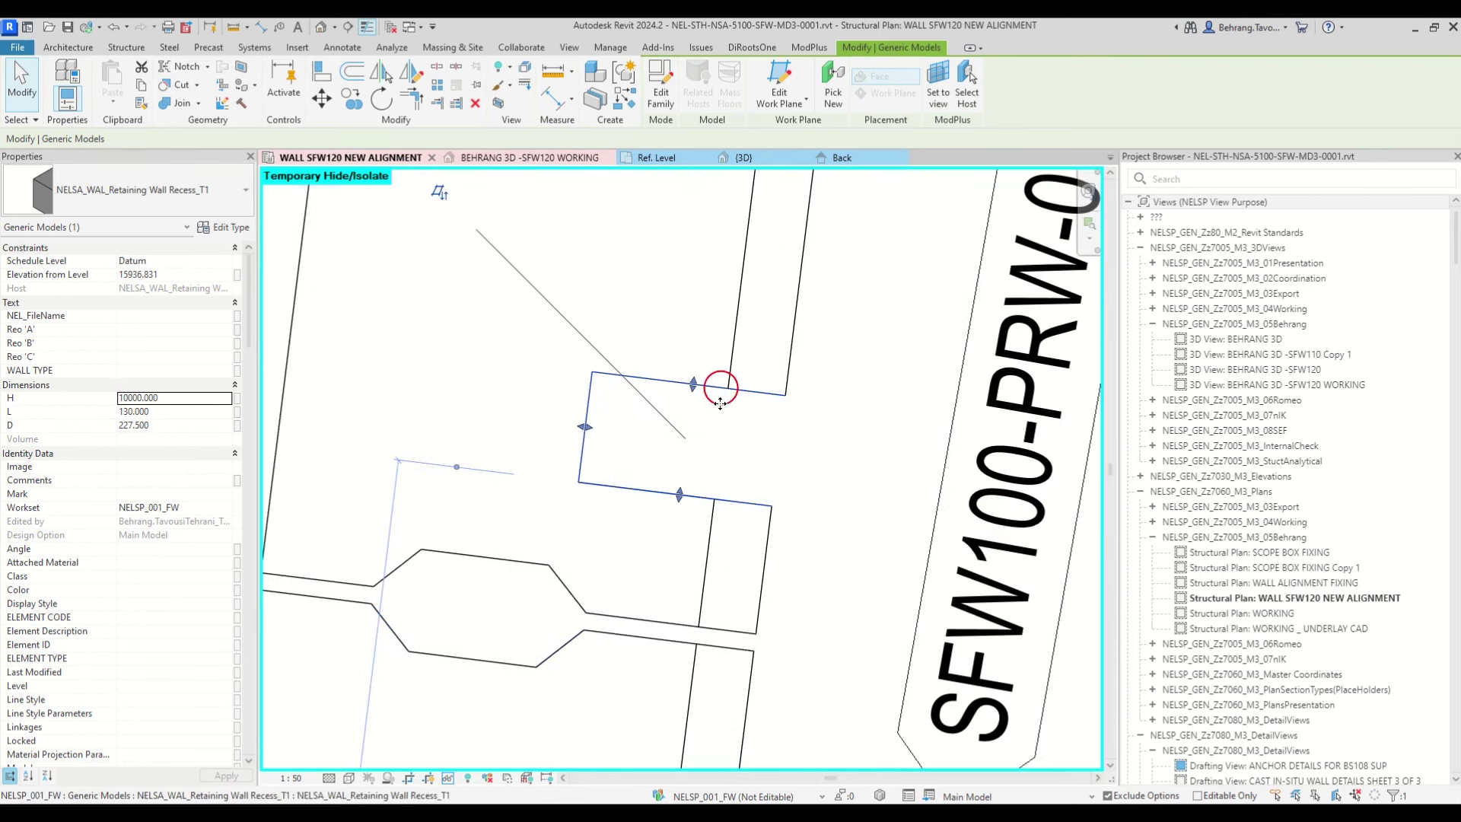
pyautogui.moveTo(773, 567); pyautogui.dragTo(791, 561, button='middle')
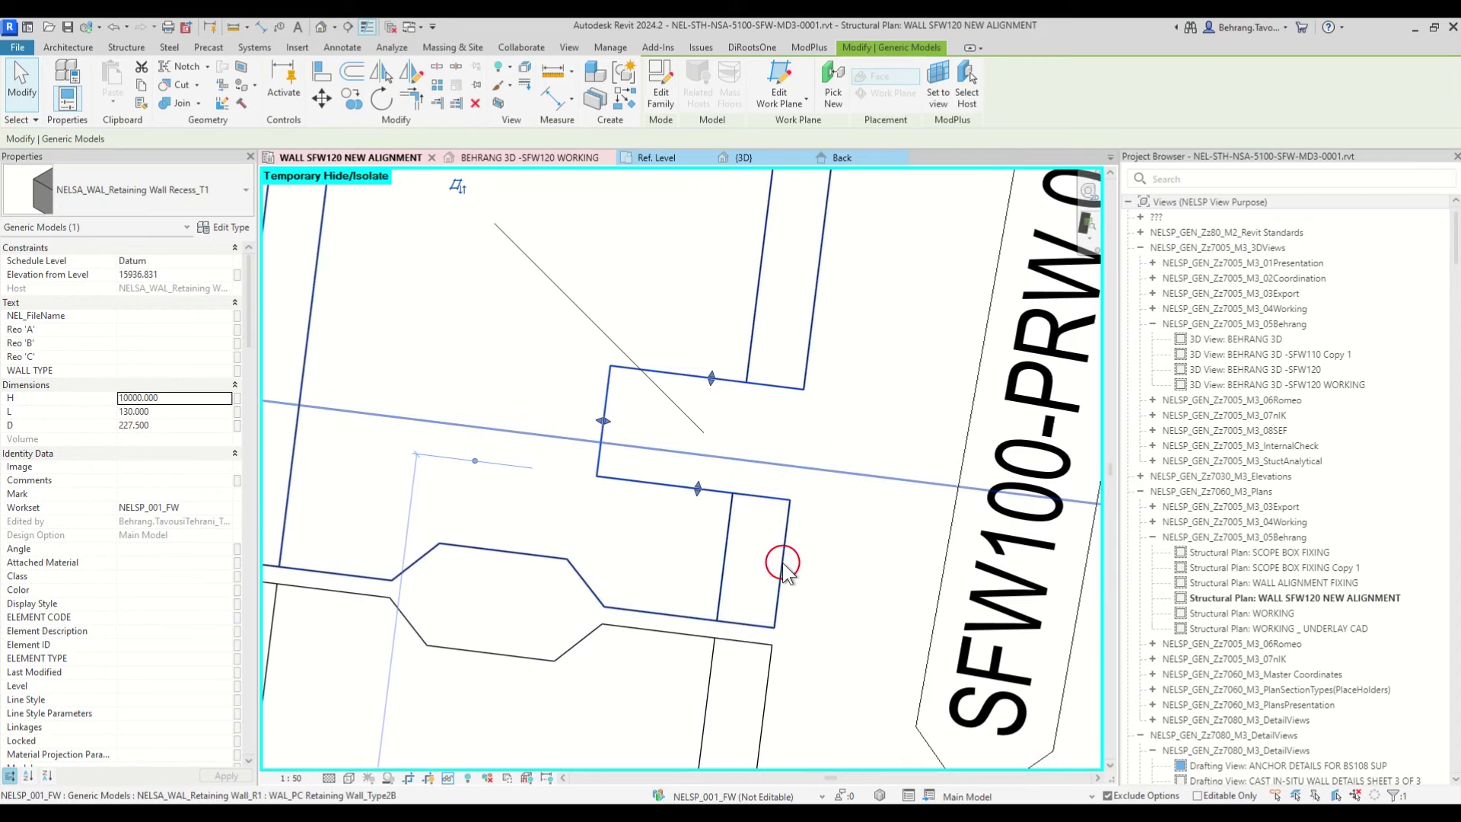
pyautogui.click(782, 563)
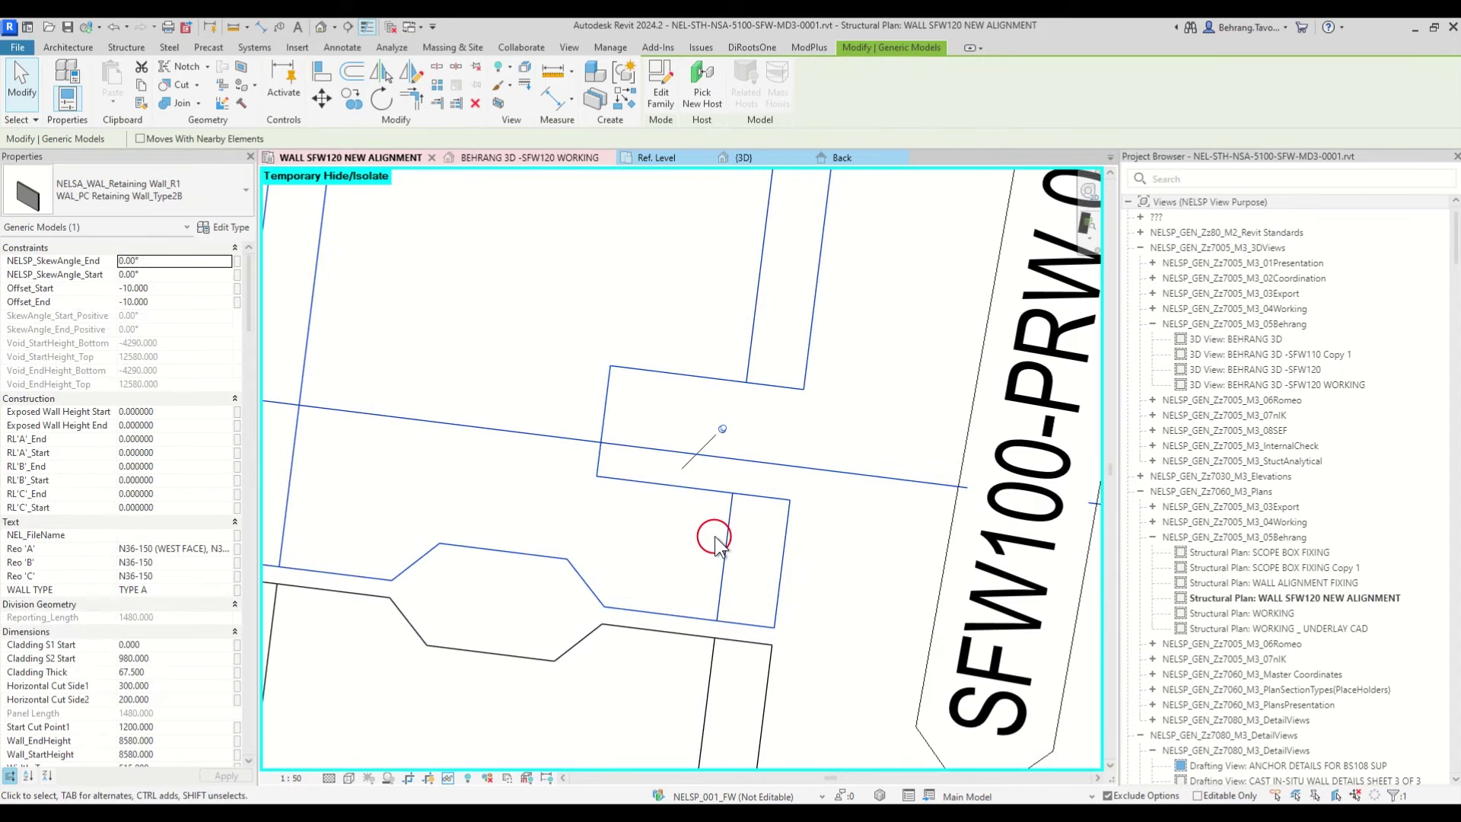
pyautogui.press('Escape')
# Step: Move the recess along the panel so its outer corner sits on the panel's end corner at the joint
pyautogui.moveTo(714, 536); pyautogui.dragTo(834, 485, button='middle')
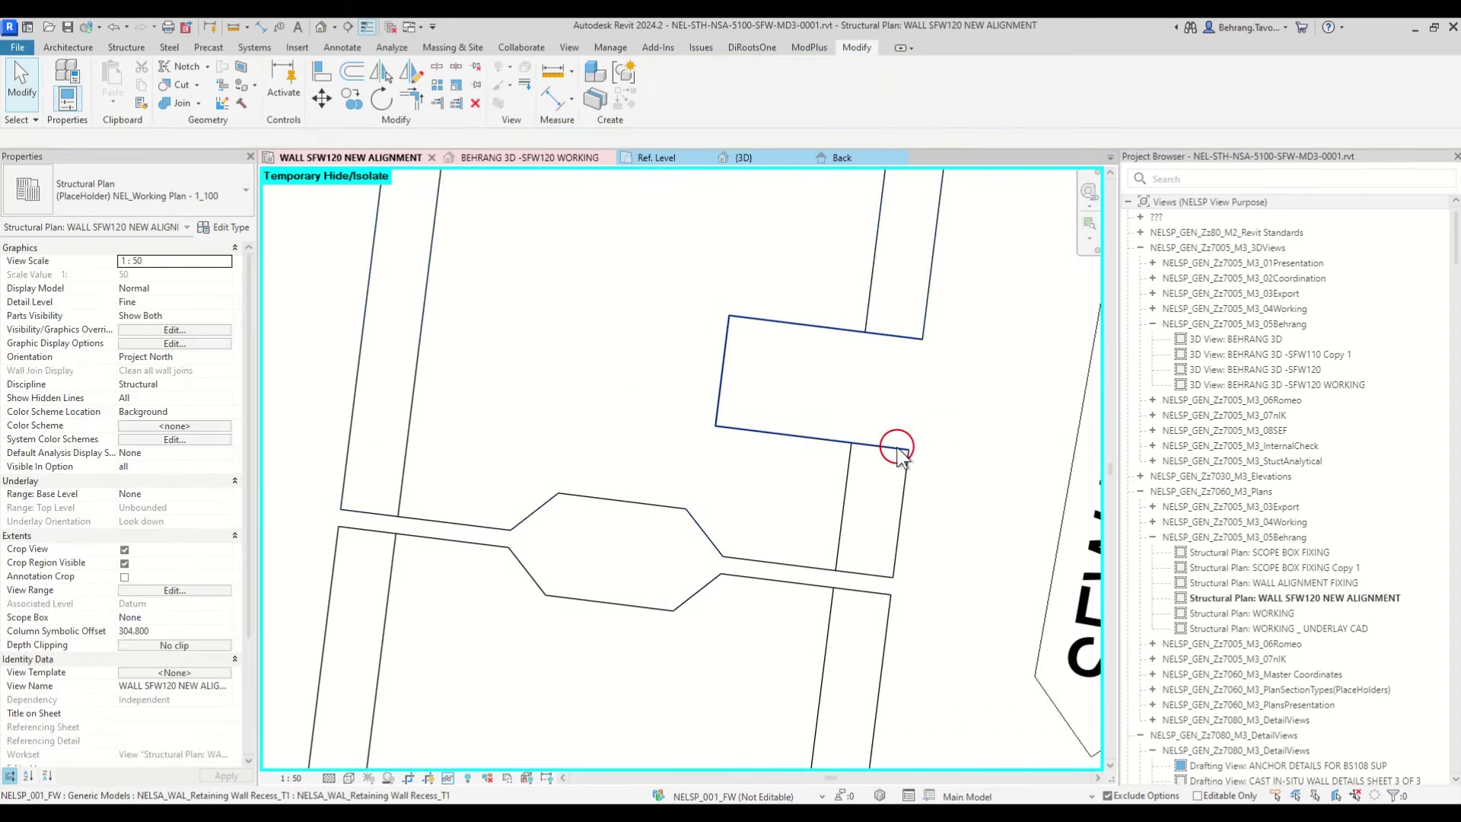
pyautogui.click(866, 443)
pyautogui.moveTo(919, 457); pyautogui.dragTo(874, 447, button='middle')
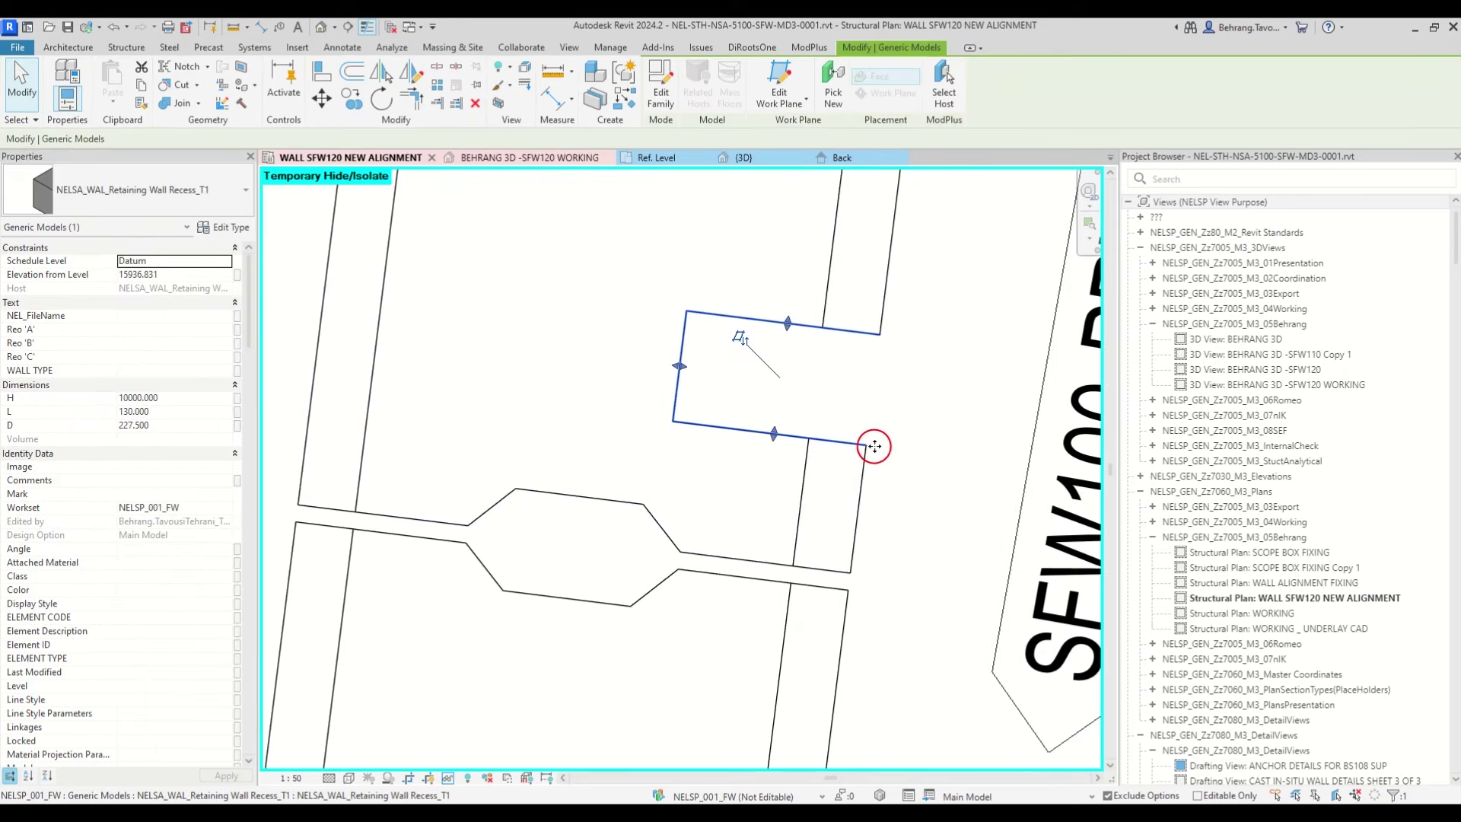
pyautogui.scroll(3, 870, 446)
pyautogui.press('m')
pyautogui.press('v')
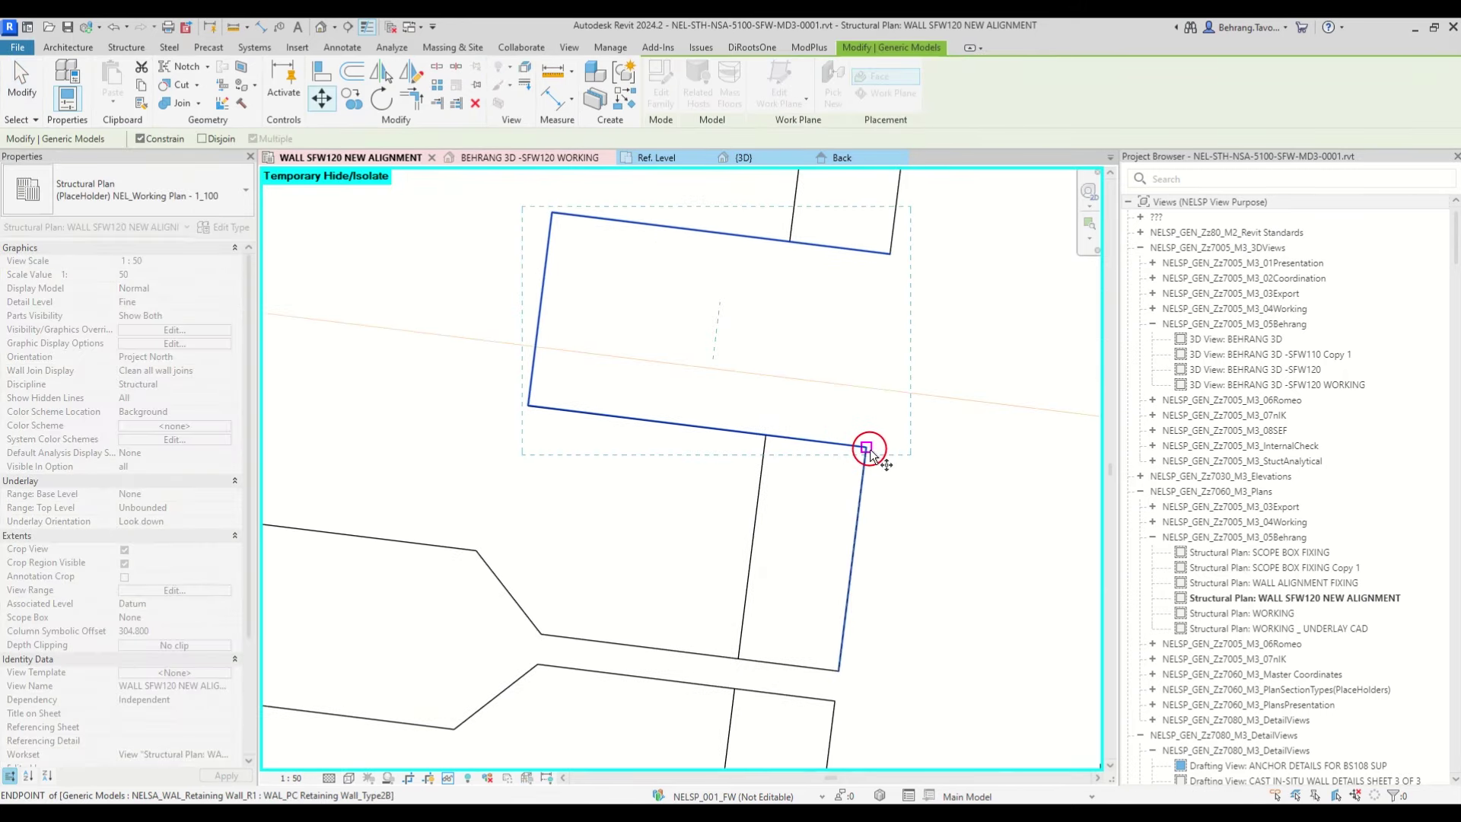
pyautogui.click(868, 448)
pyautogui.click(839, 670)
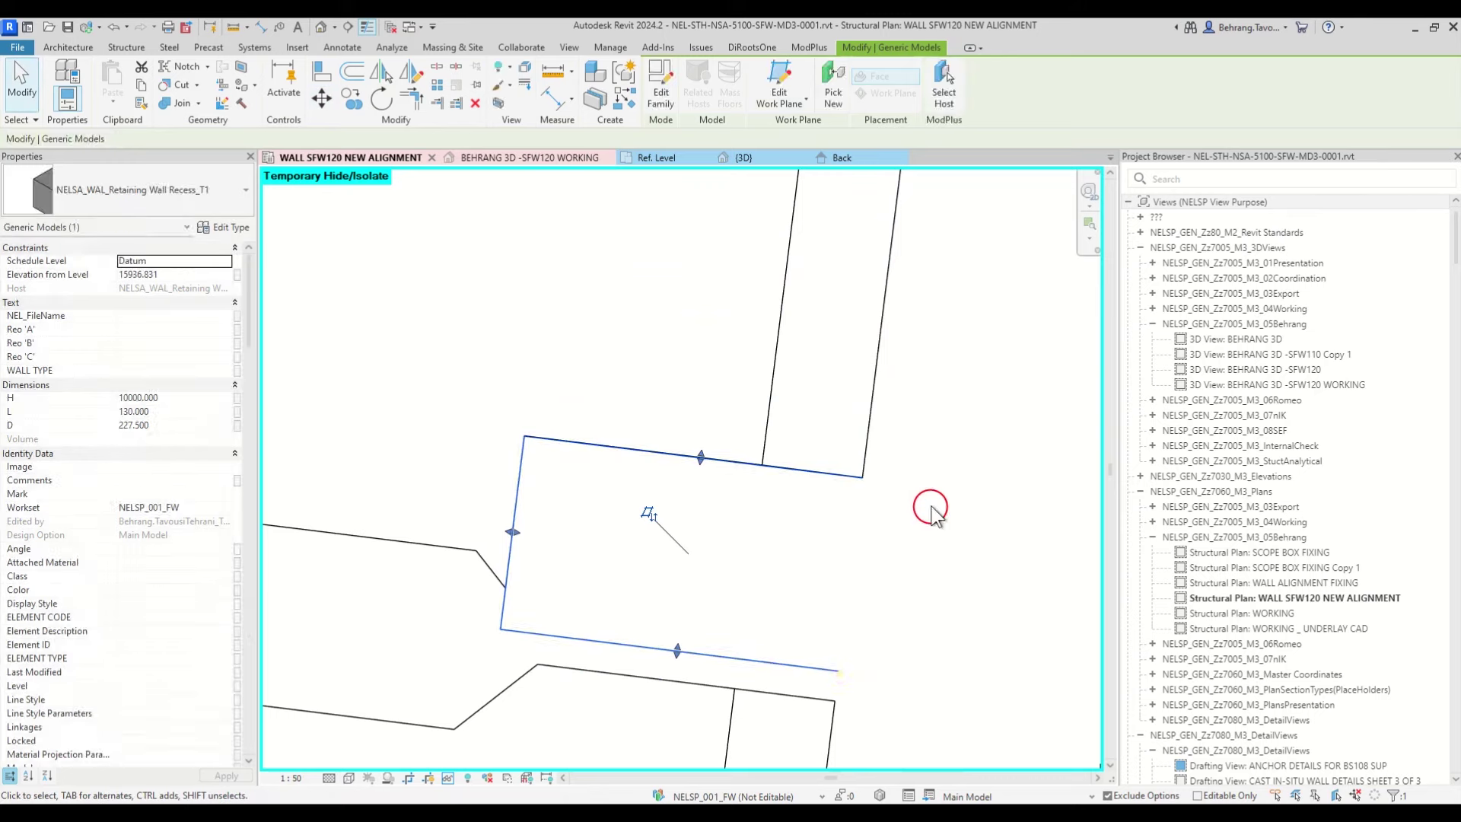
pyautogui.click(919, 516)
# Step: Turn off Show Shear Lock End for the panel that carries the recess
pyautogui.scroll(-2, 879, 532)
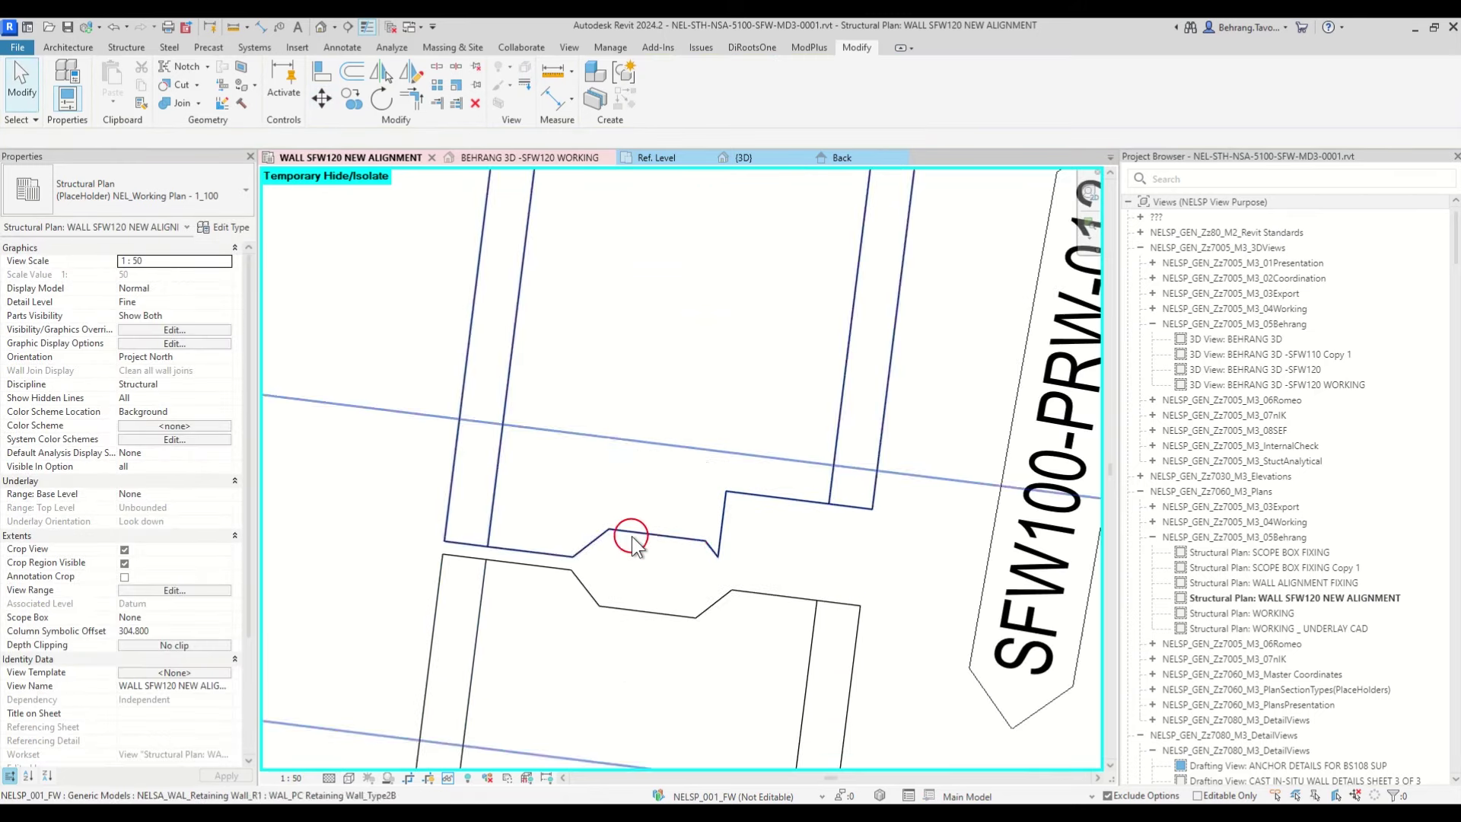
pyautogui.click(602, 536)
pyautogui.scroll(-10, 107, 619)
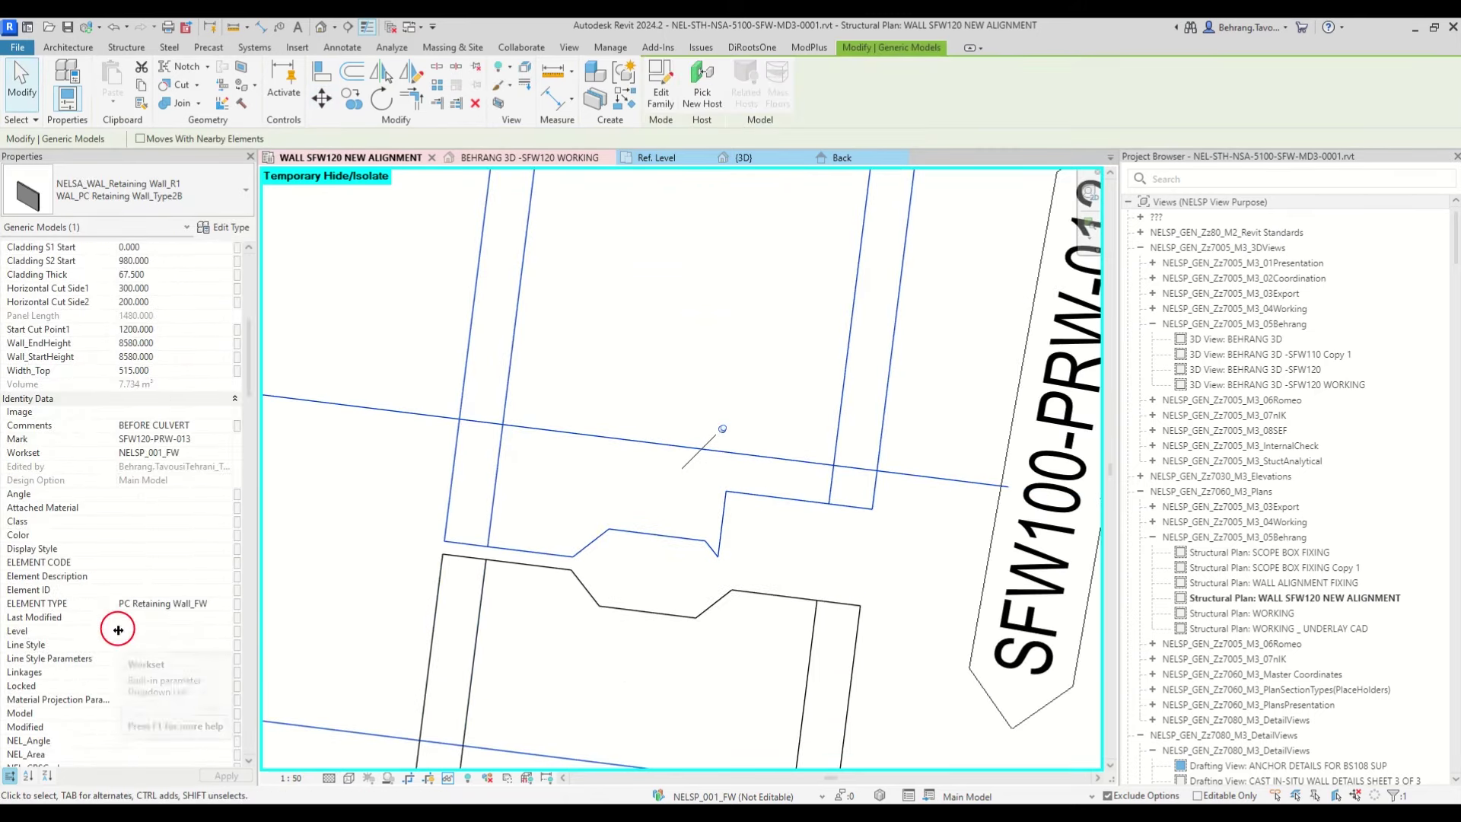
pyautogui.scroll(-10, 118, 631)
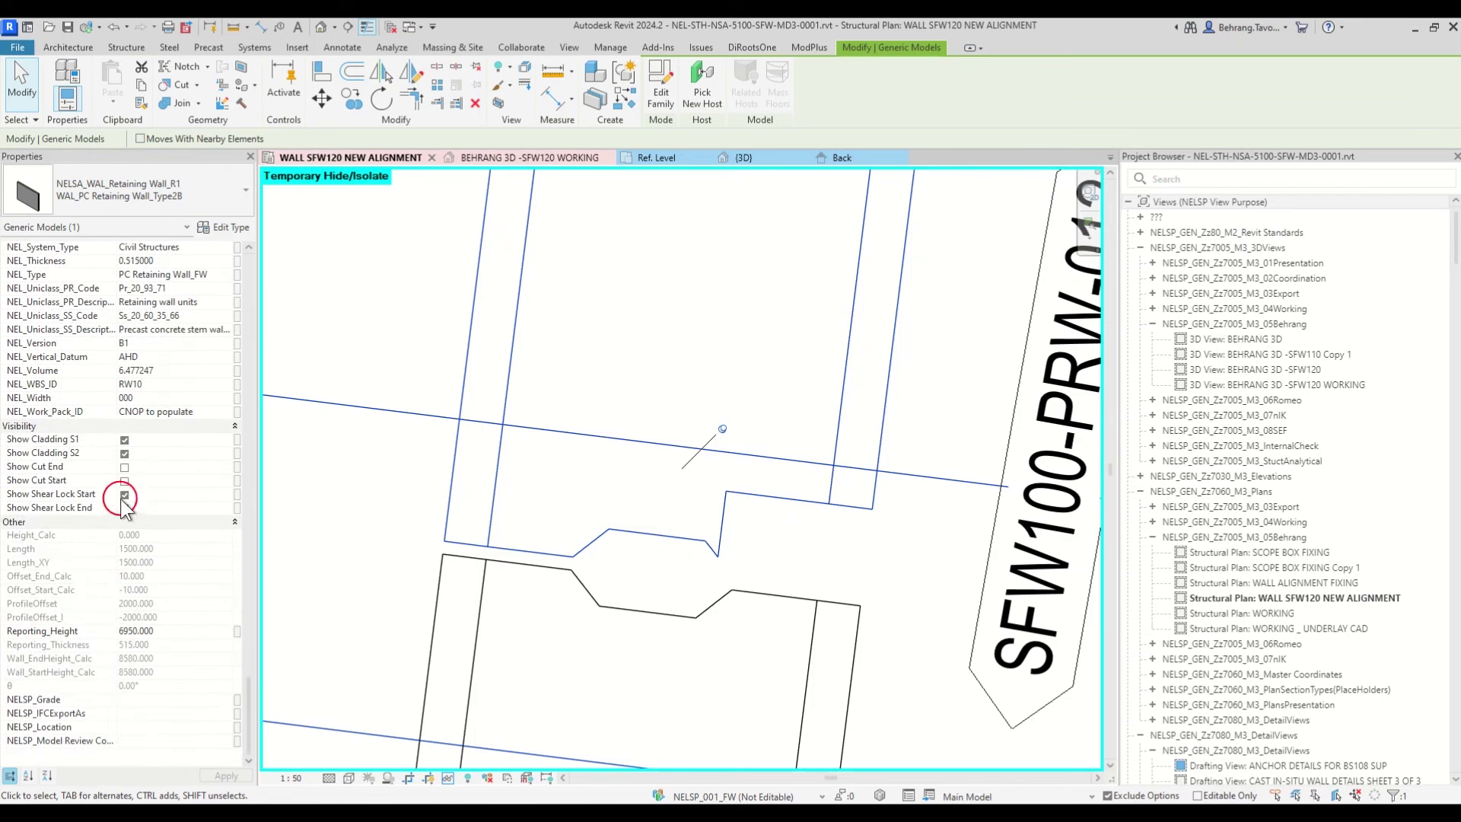
pyautogui.click(154, 494)
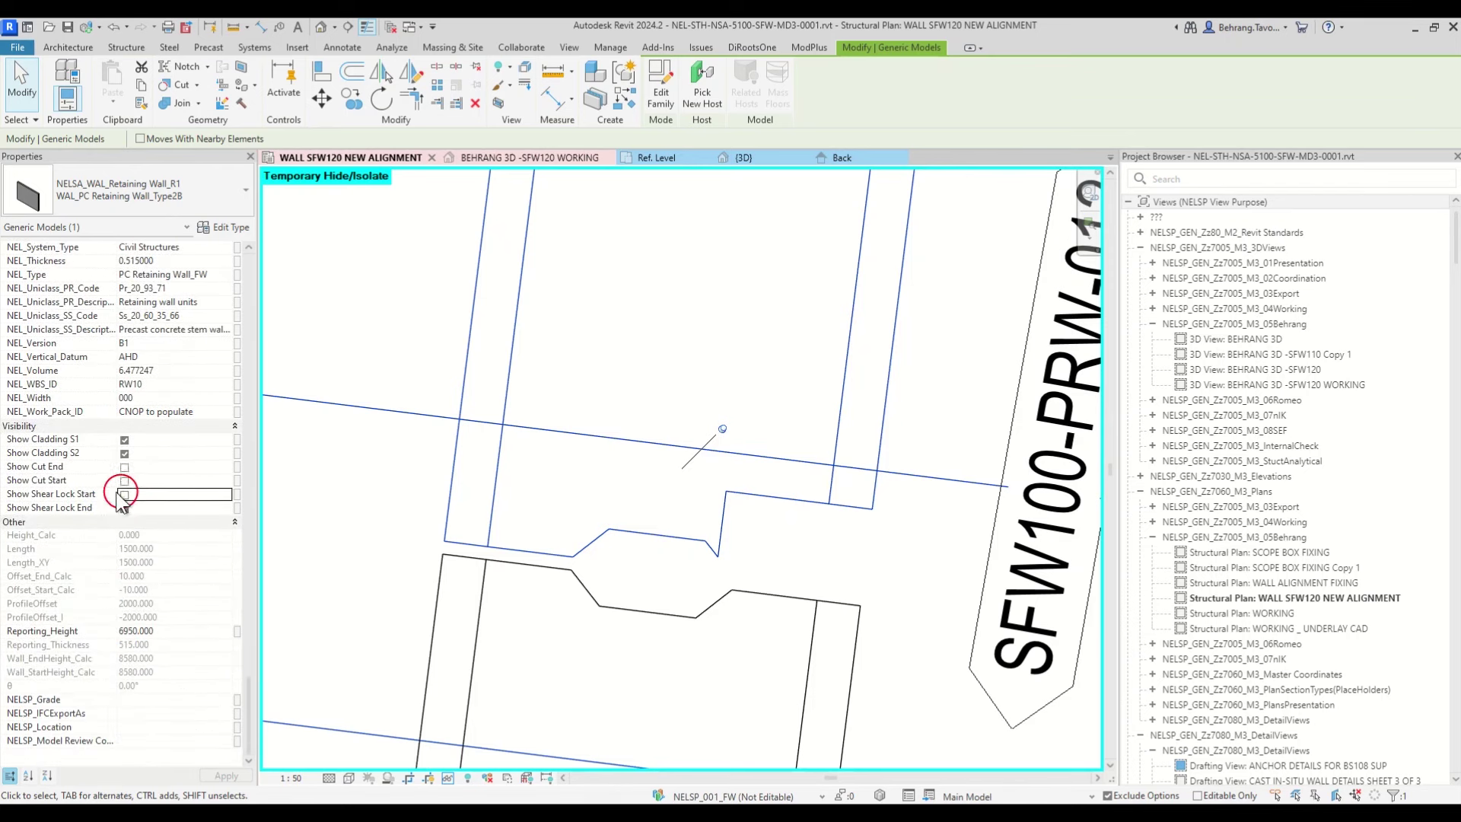
pyautogui.click(139, 510)
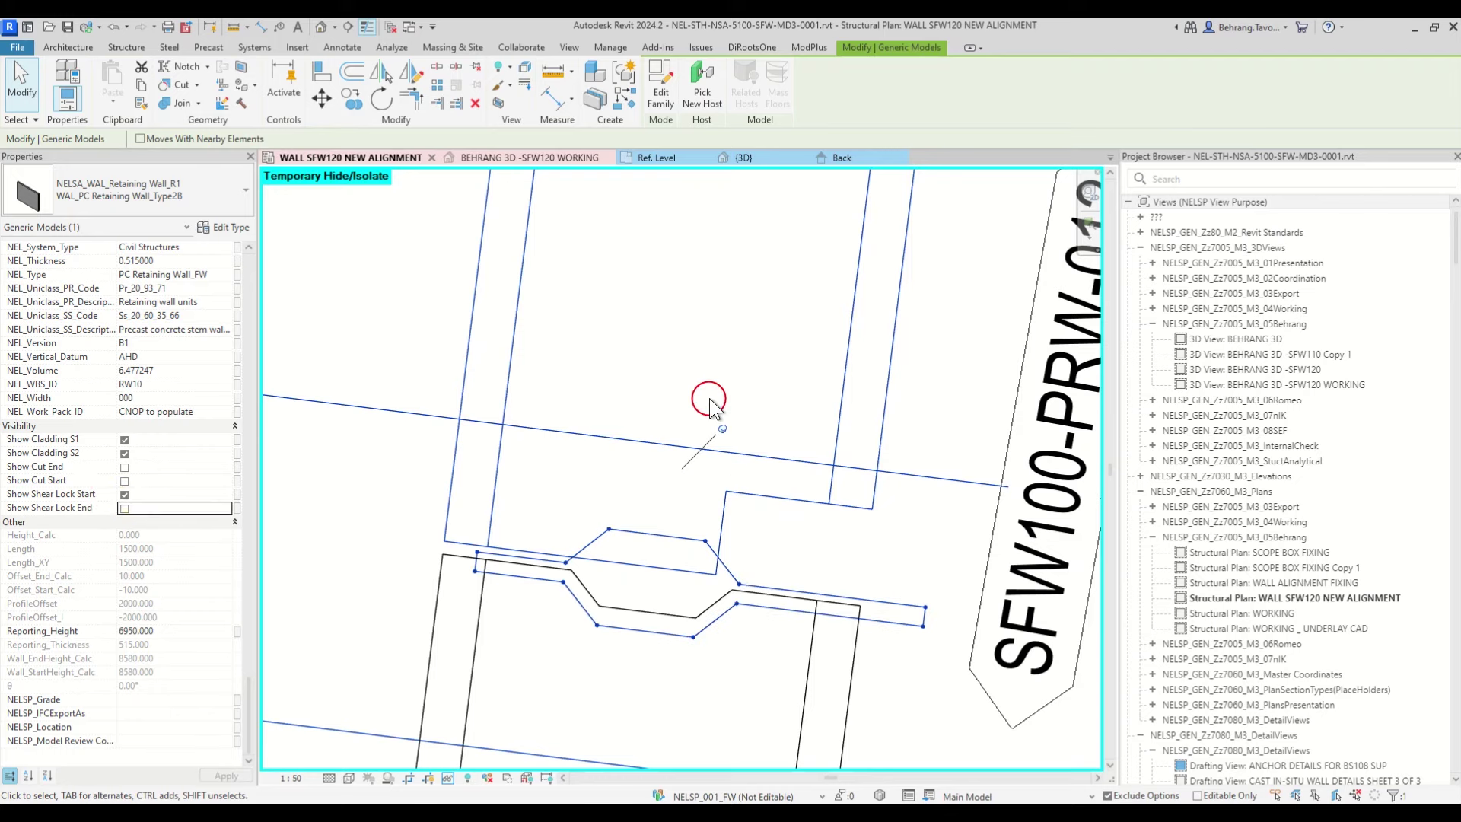
pyautogui.click(928, 439)
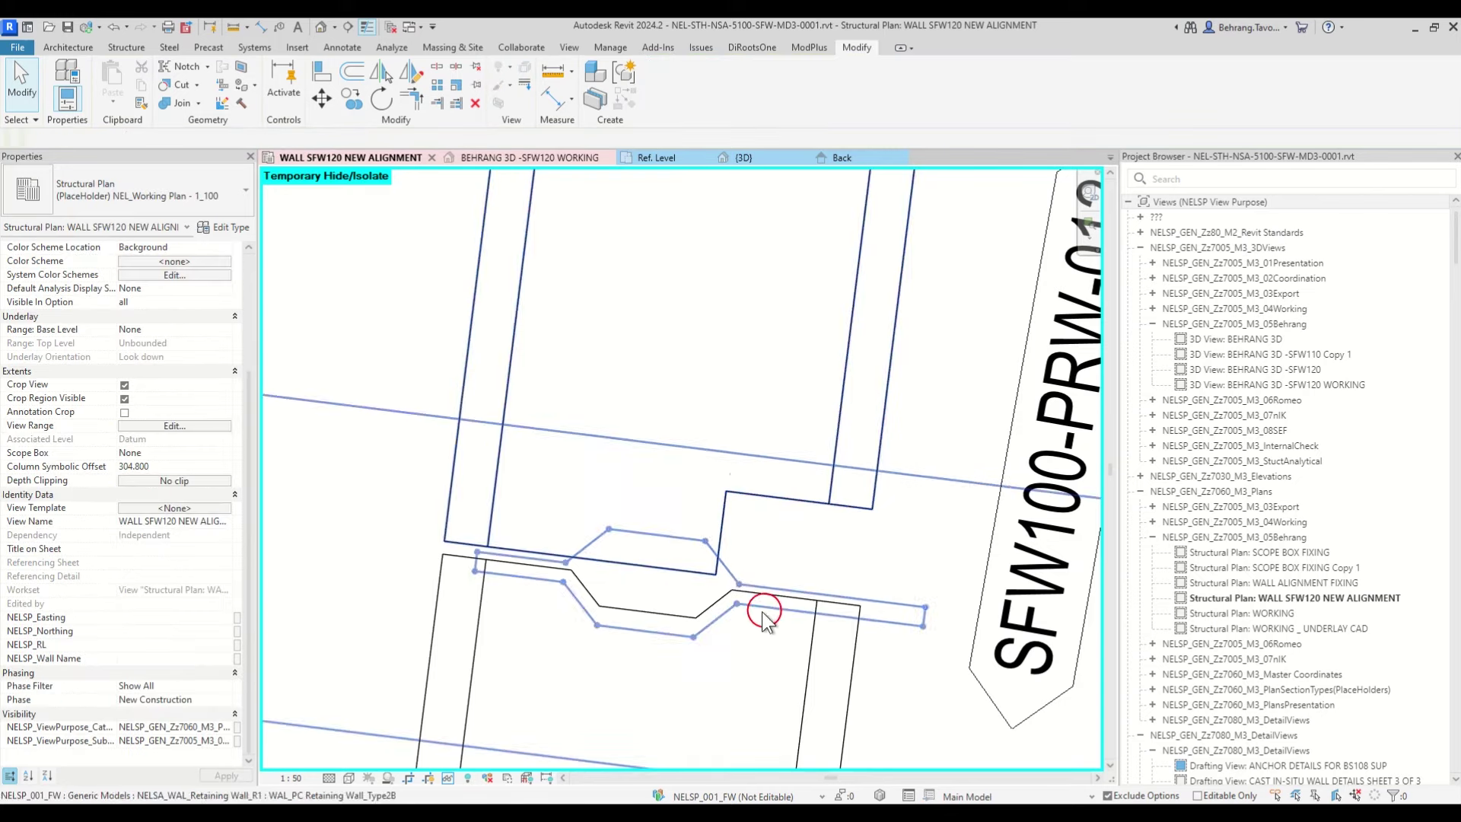
# Step: Turn off the shear lock of the adjoining panel on the other side of the same joint
pyautogui.click(689, 620)
pyautogui.scroll(-10, 148, 620)
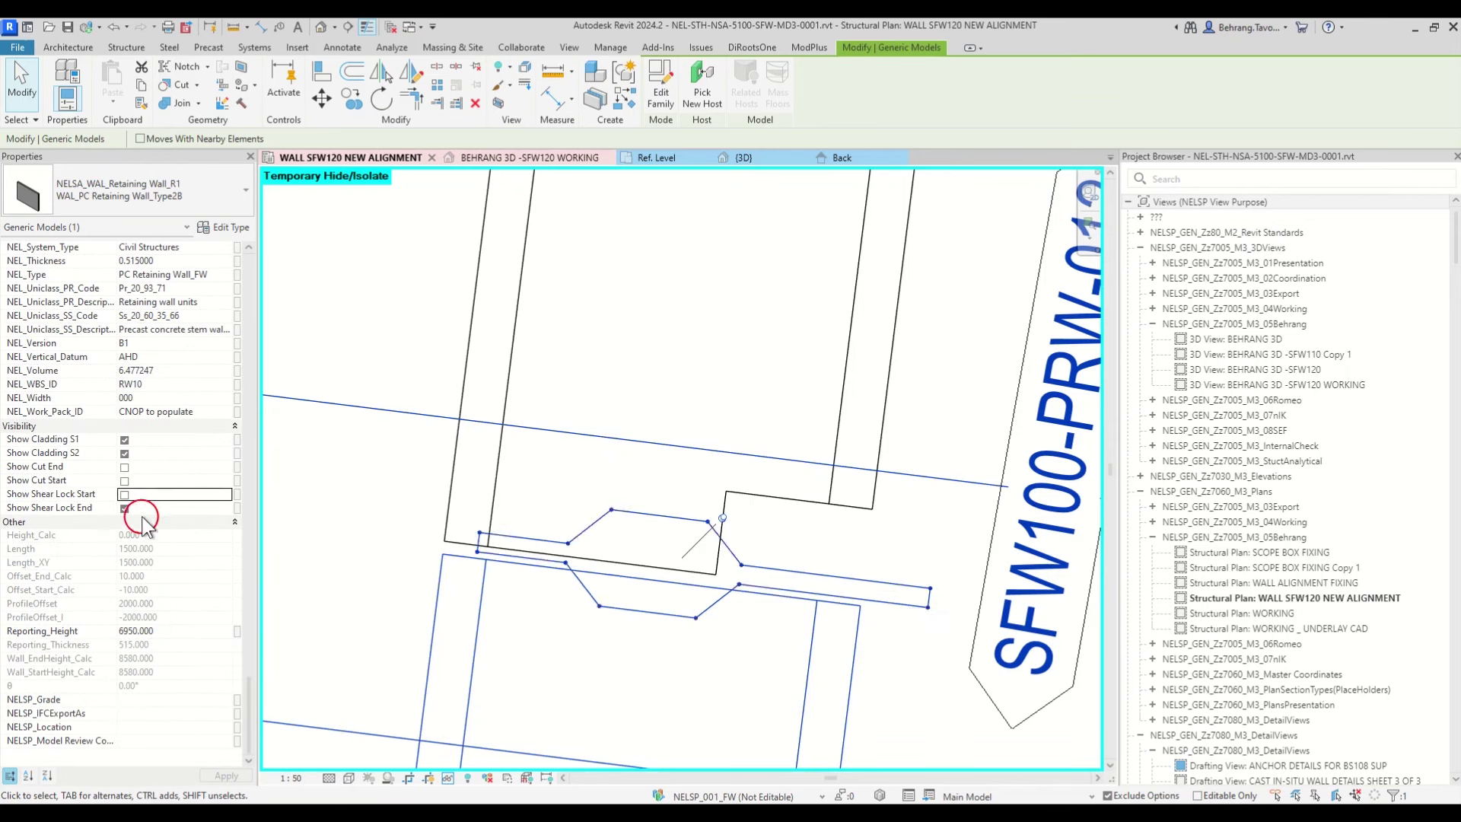
pyautogui.click(124, 496)
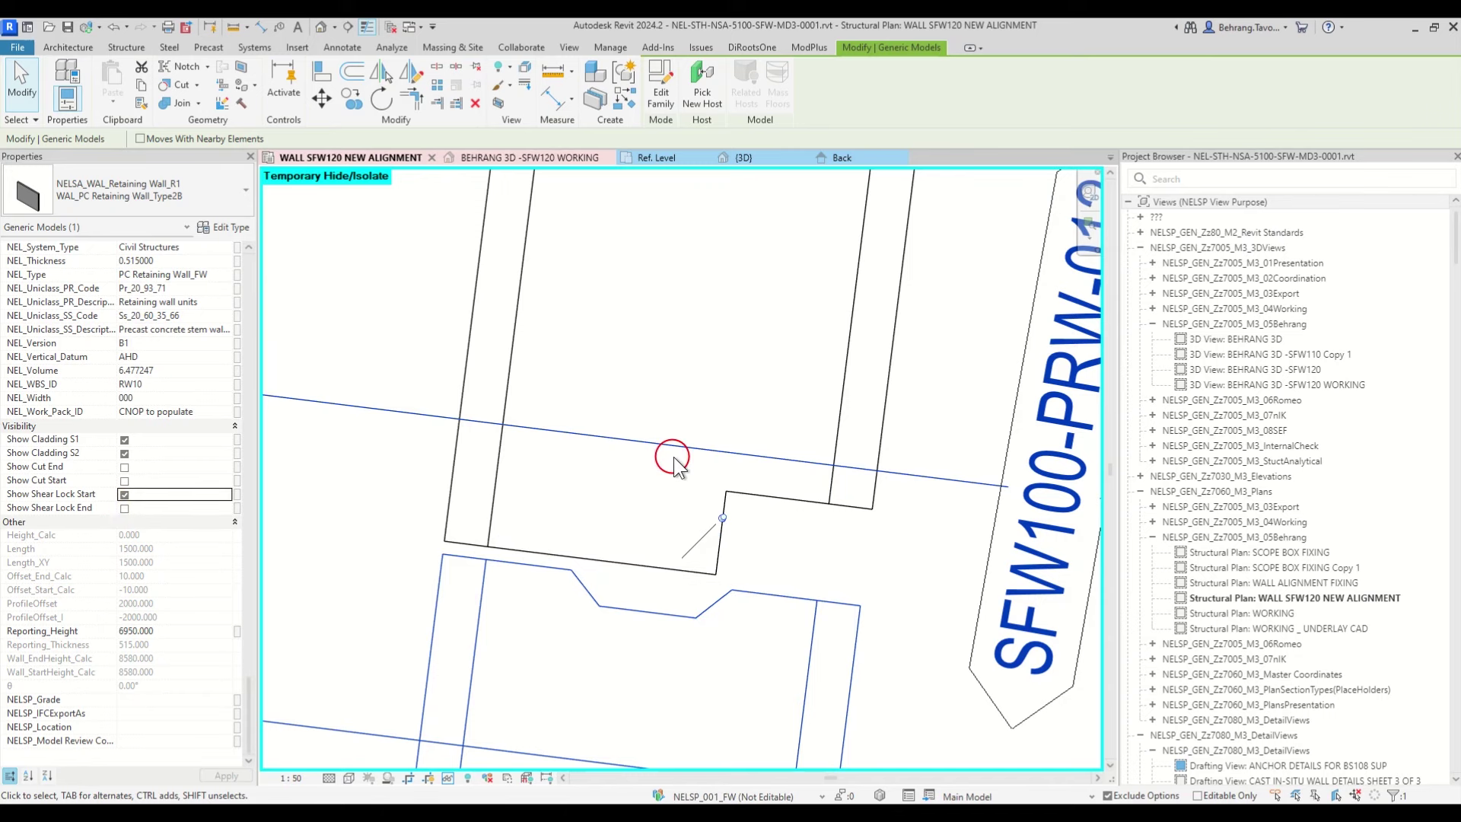
pyautogui.click(725, 474)
# Step: Add aligned dimensions for the notch's depth from the cladding's inner line and for its length along the panel
pyautogui.scroll(-2, 818, 487)
pyautogui.moveTo(818, 487); pyautogui.dragTo(719, 445, button='middle')
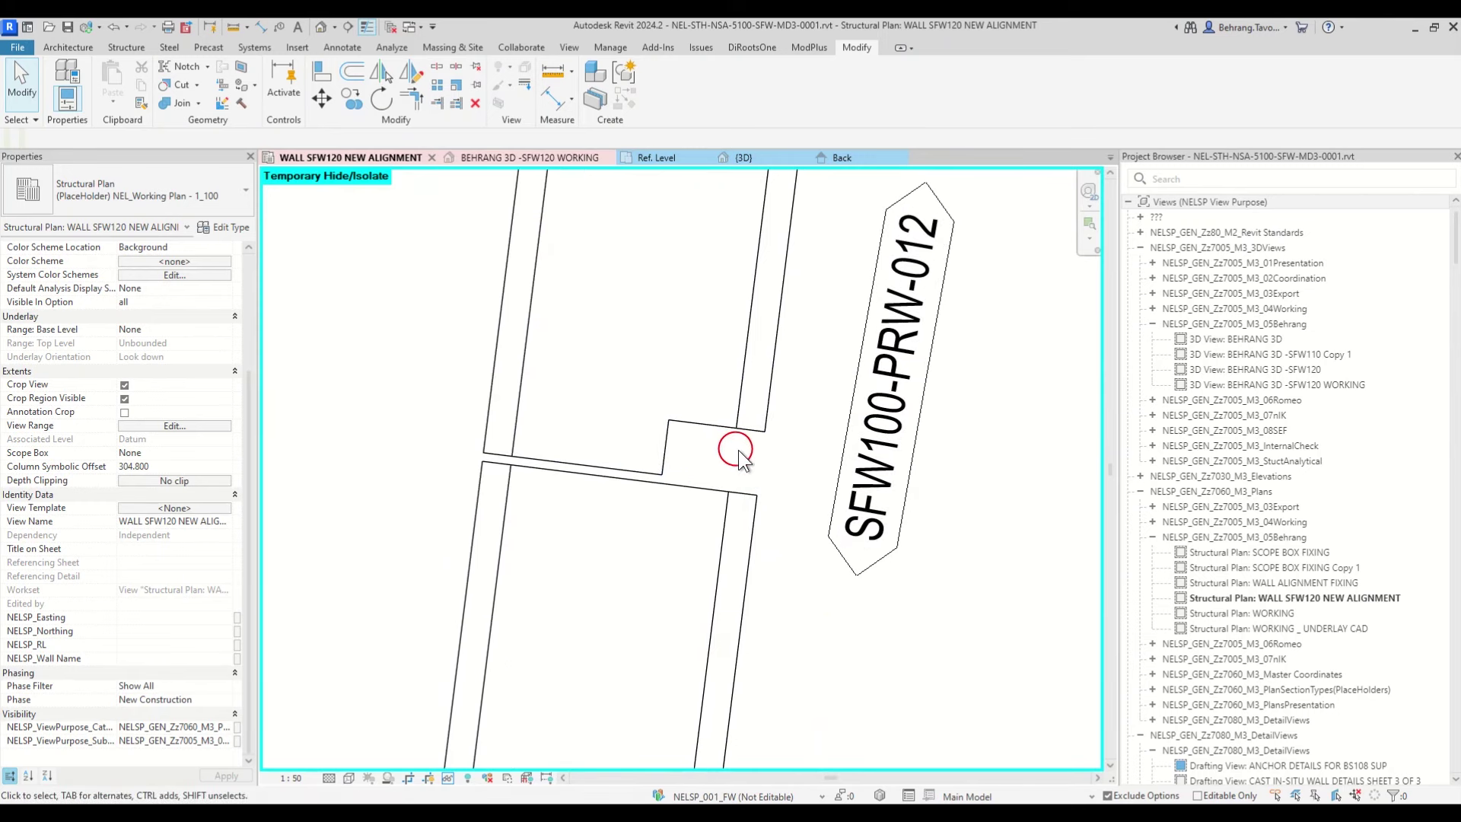
pyautogui.press('d')
pyautogui.press('i')
pyautogui.scroll(2, 746, 401)
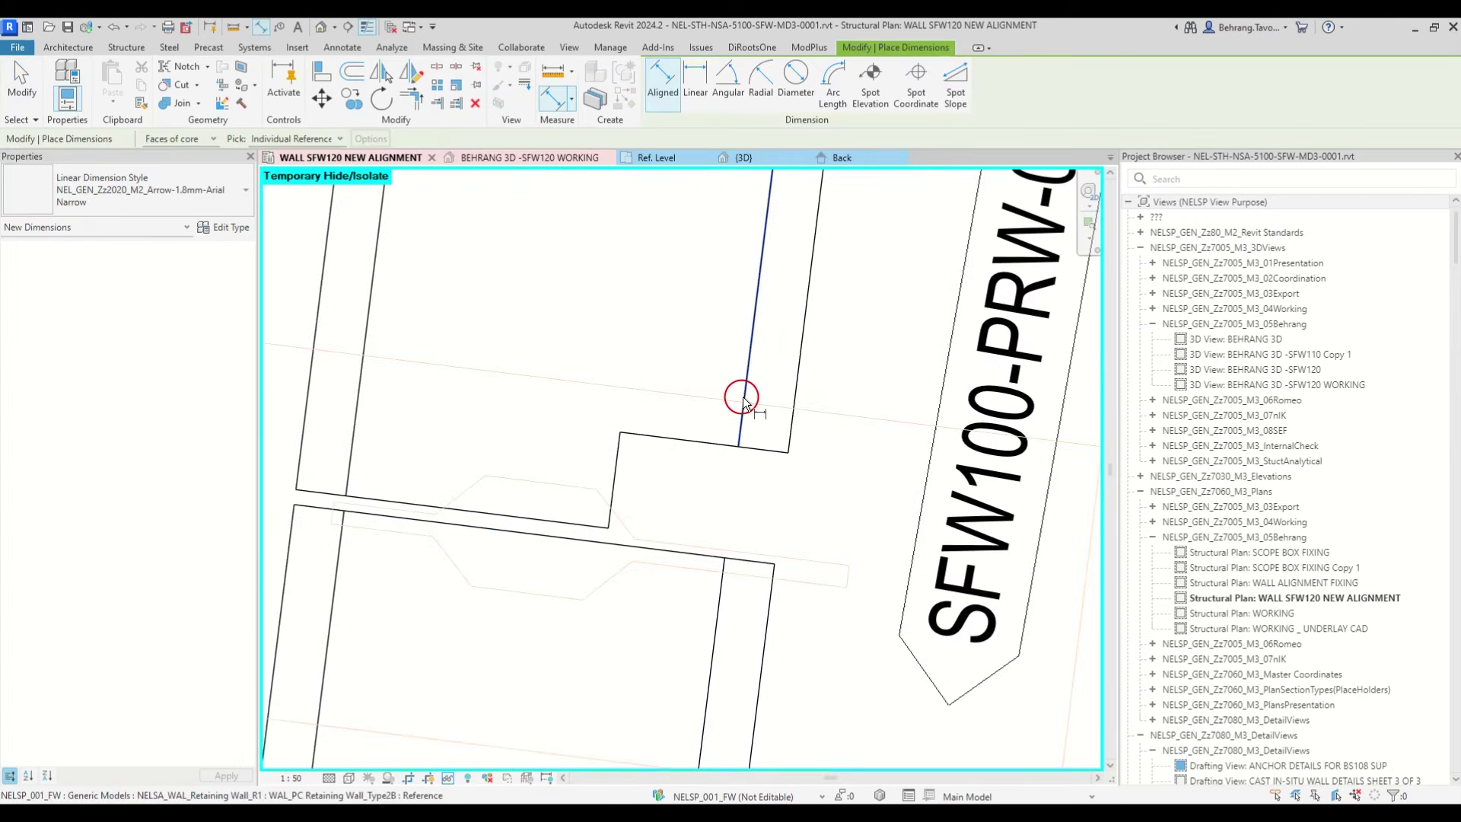
pyautogui.click(744, 403)
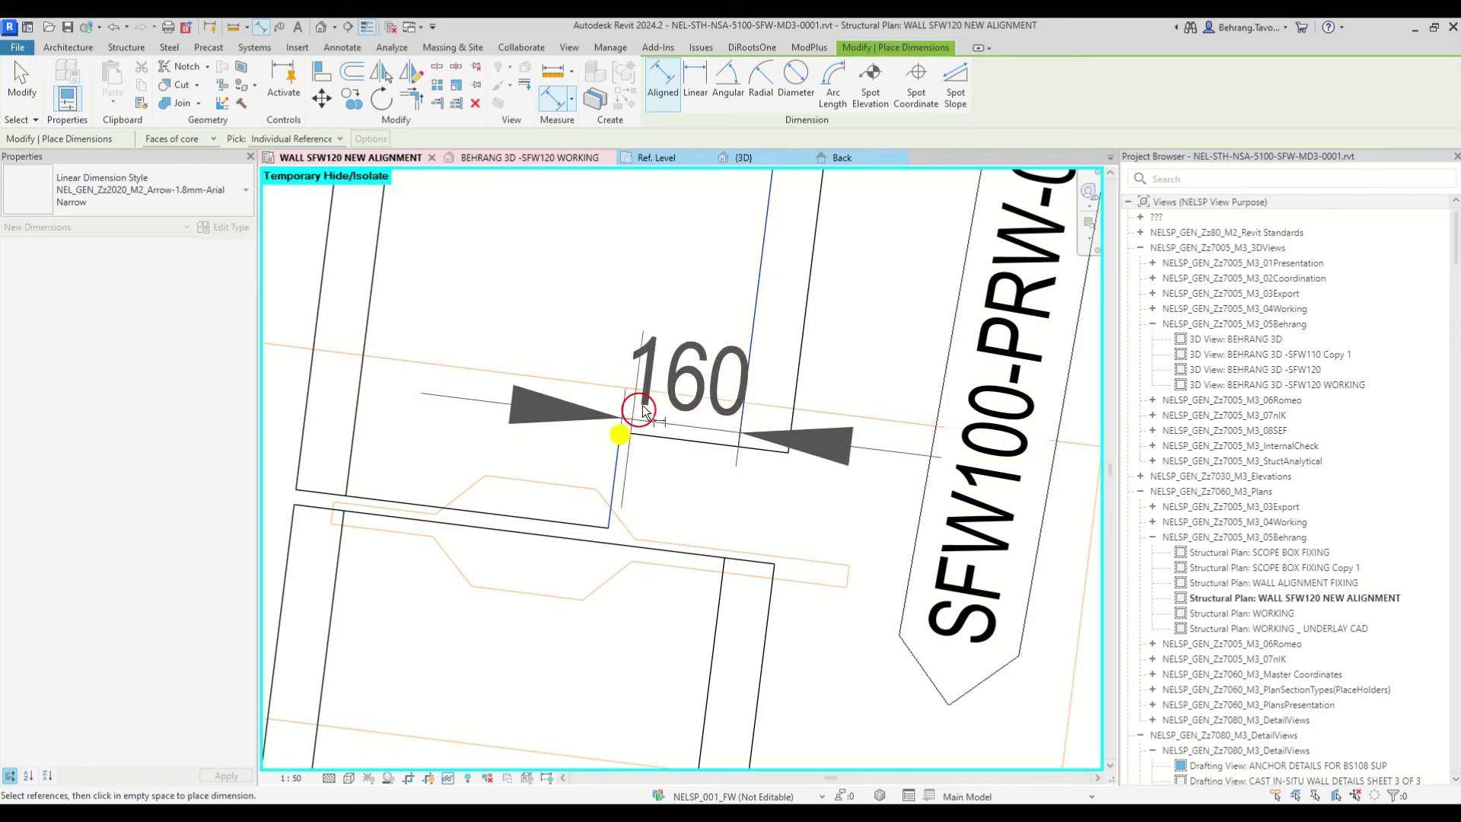
pyautogui.click(643, 411)
pyautogui.click(833, 327)
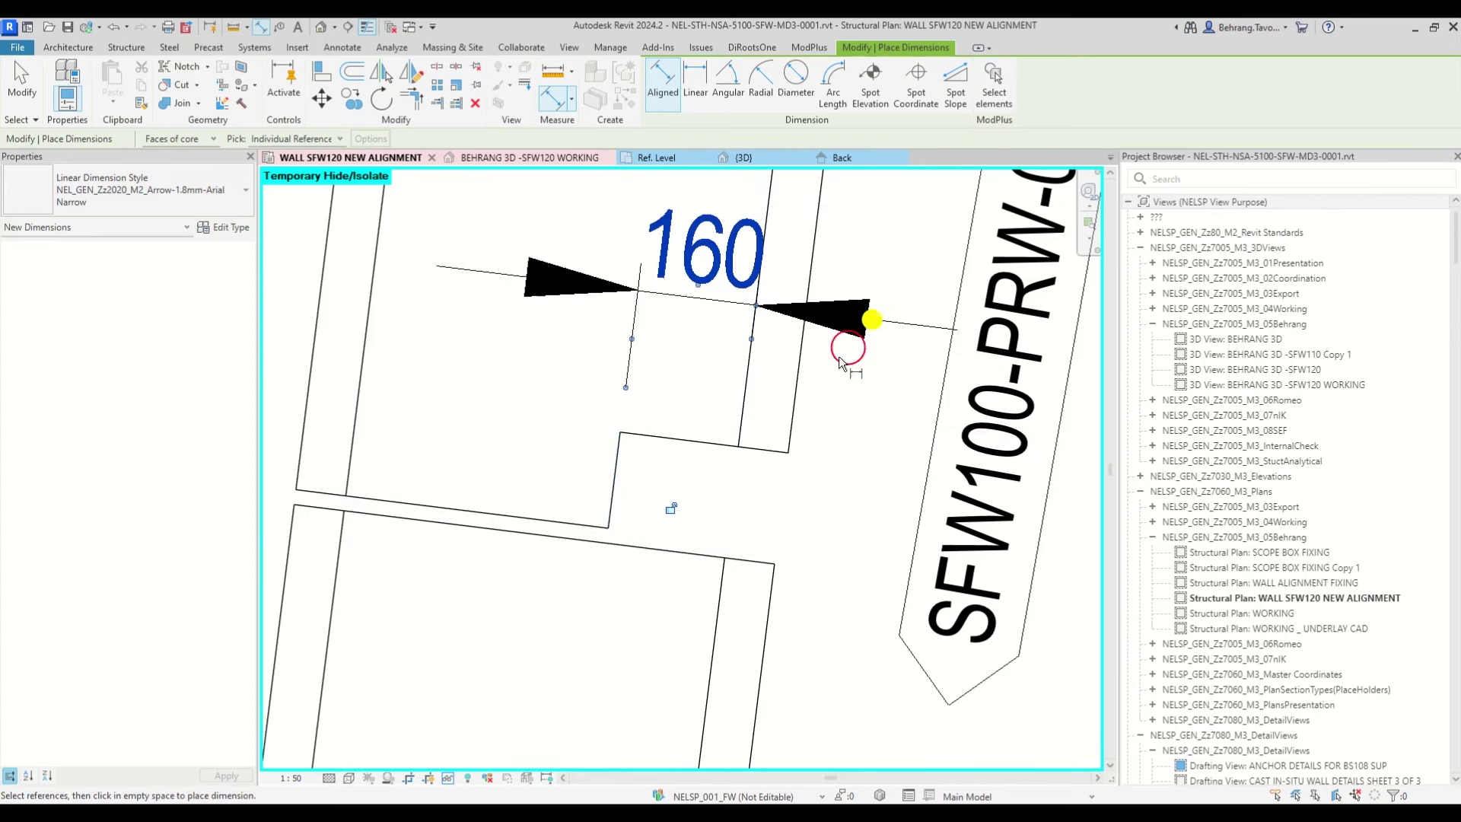
pyautogui.click(566, 530)
pyautogui.click(659, 436)
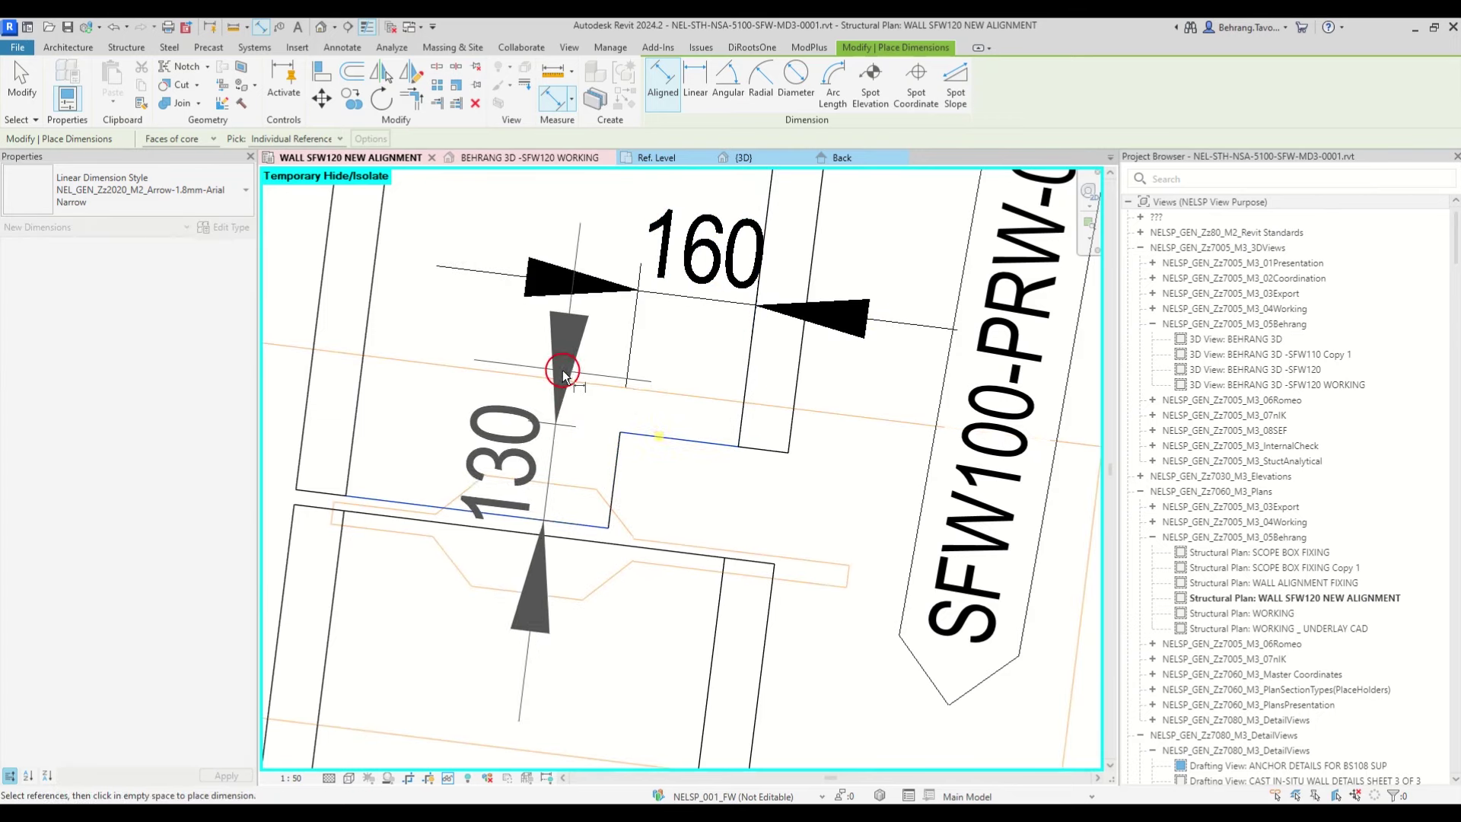
pyautogui.click(564, 372)
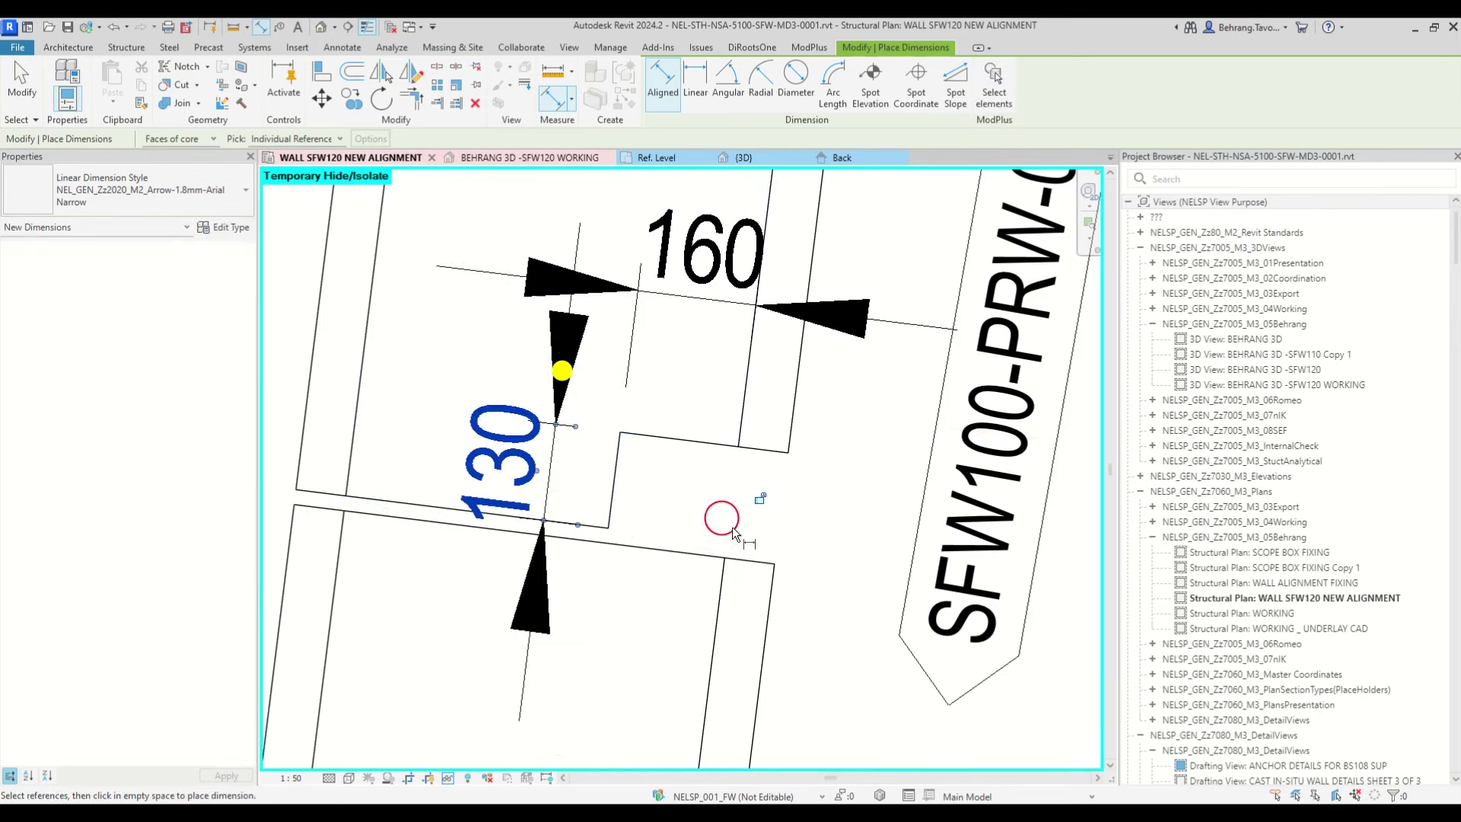
# Step: Examine the notched joint near the wall top in the BEHRANG 3D -SFW120 WORKING view, leaving the dimension command
pyautogui.click(496, 157)
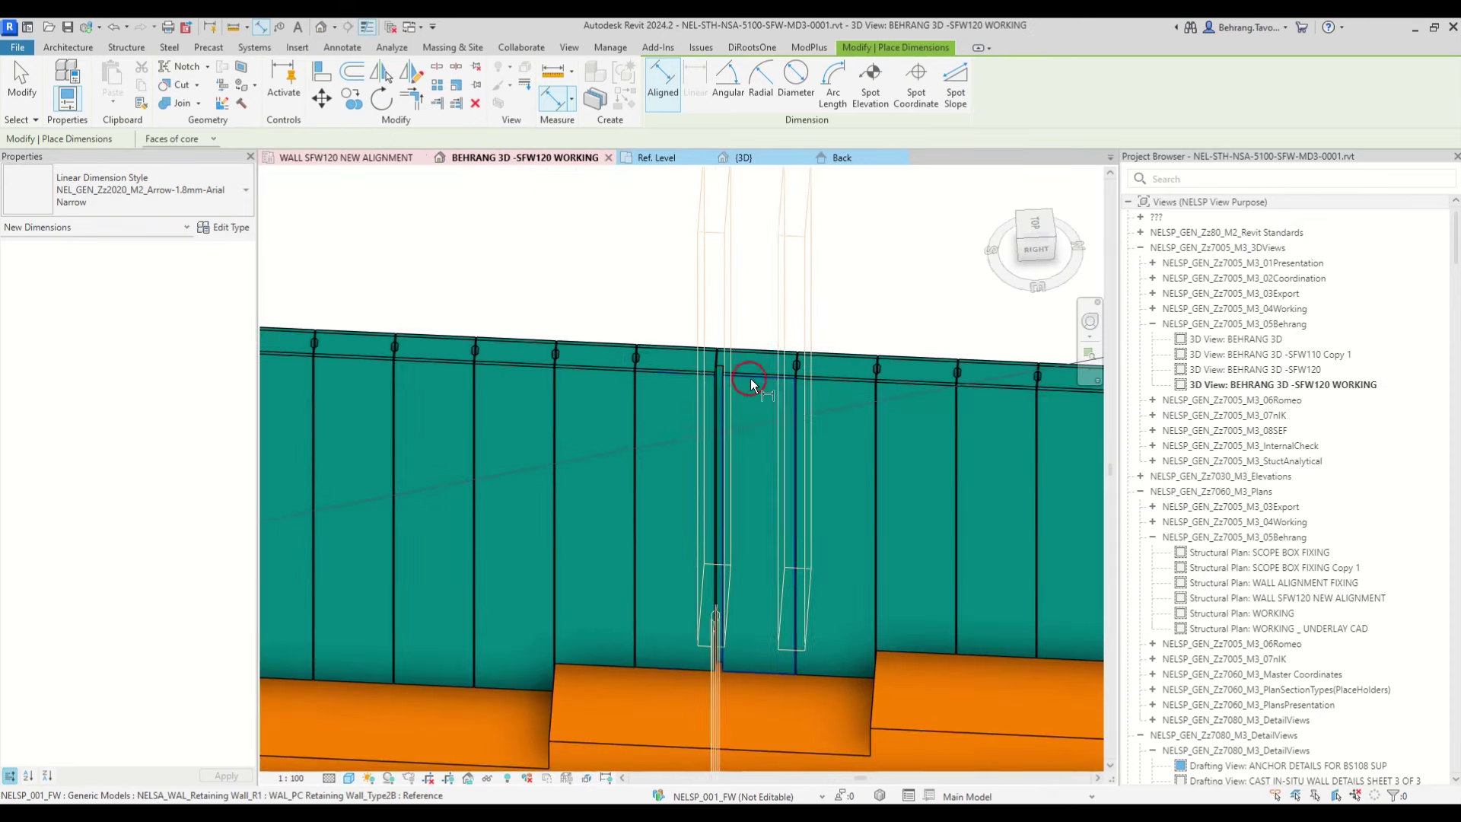
pyautogui.scroll(8, 750, 384)
pyautogui.scroll(-4, 763, 291)
pyautogui.moveTo(741, 522); pyautogui.dragTo(718, 281, button='middle')
pyautogui.scroll(5, 701, 337)
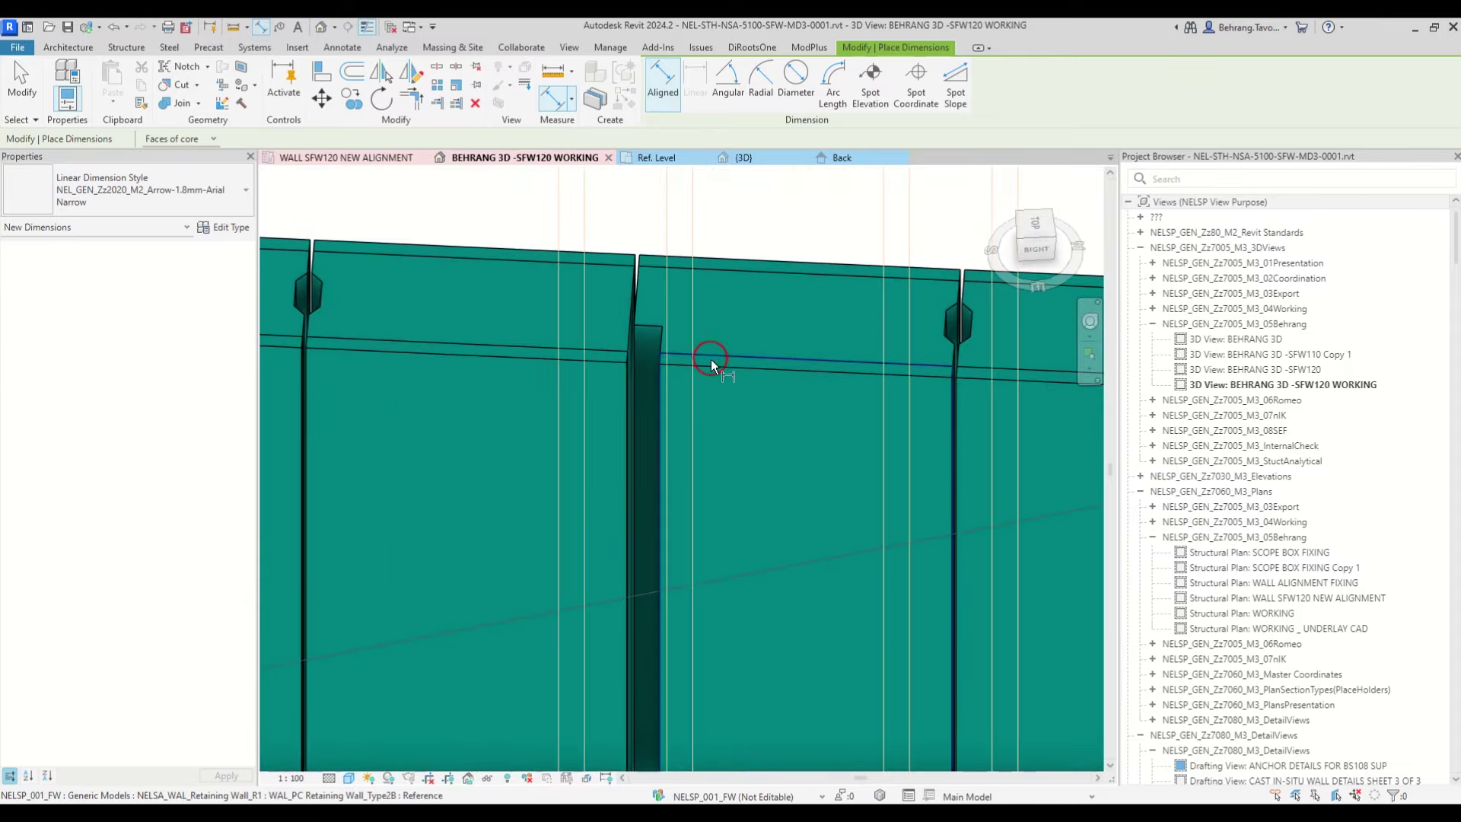
pyautogui.press('Escape')
pyautogui.press('Escape')
pyautogui.click(710, 372)
pyautogui.keyDown('shift'); pyautogui.moveTo(710, 373); pyautogui.dragTo(714, 426, button='middle'); pyautogui.keyUp('shift')
pyautogui.press('Escape')
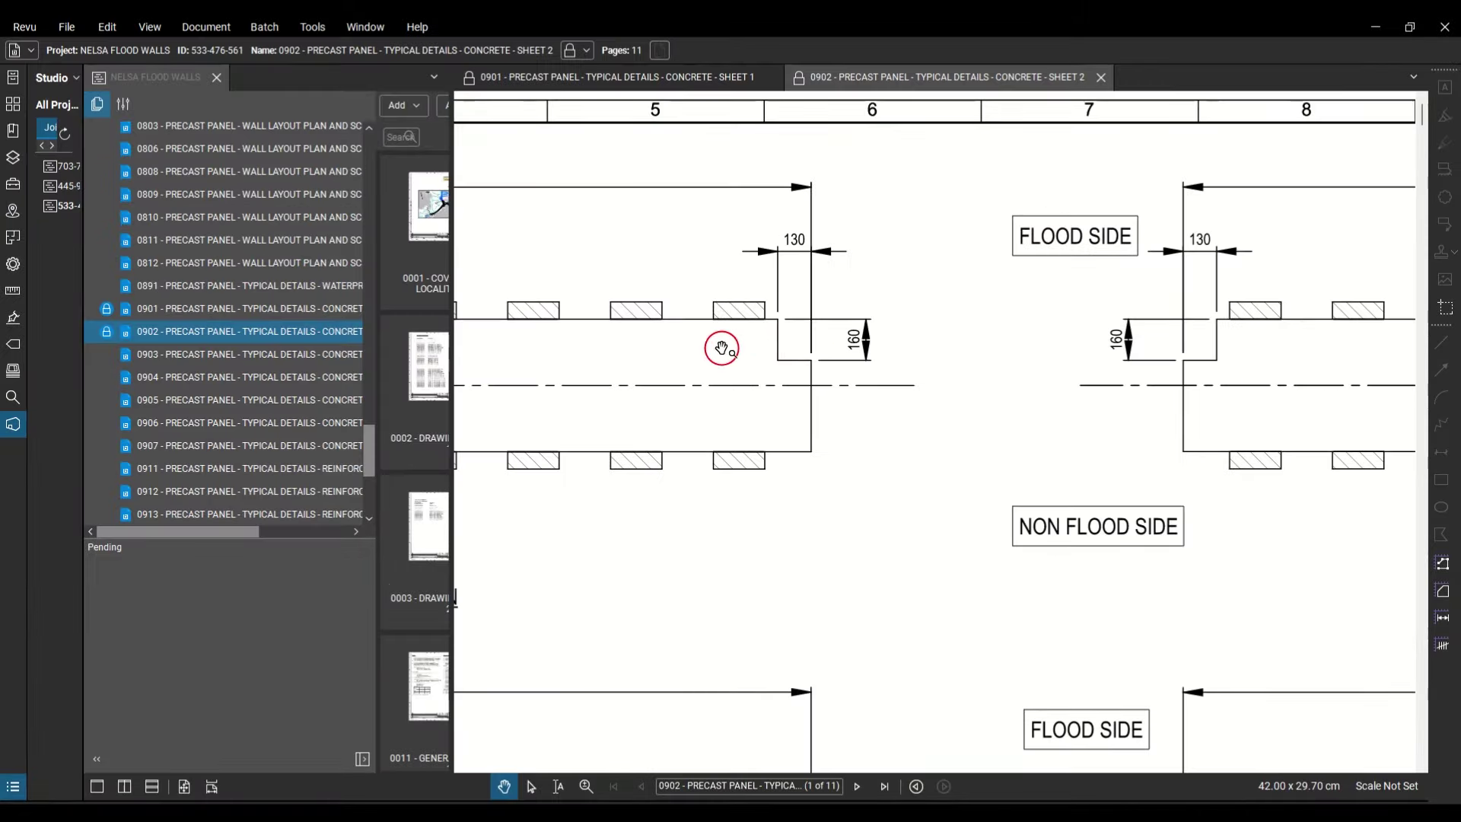
# Step: Check the notch size against the Type B1 panel plan on drawing 0902 in Revu, and return to the Revit 3D view
pyautogui.scroll(-1, 779, 326)
pyautogui.scroll(2, 783, 327)
pyautogui.scroll(-4, 721, 330)
pyautogui.moveTo(710, 336)
pyautogui.mouseDown()
pyautogui.moveTo(891, 329)
pyautogui.moveTo(966, 304)
pyautogui.moveTo(1011, 259)
pyautogui.moveTo(1001, 190)
pyautogui.moveTo(982, 183)
pyautogui.mouseUp()
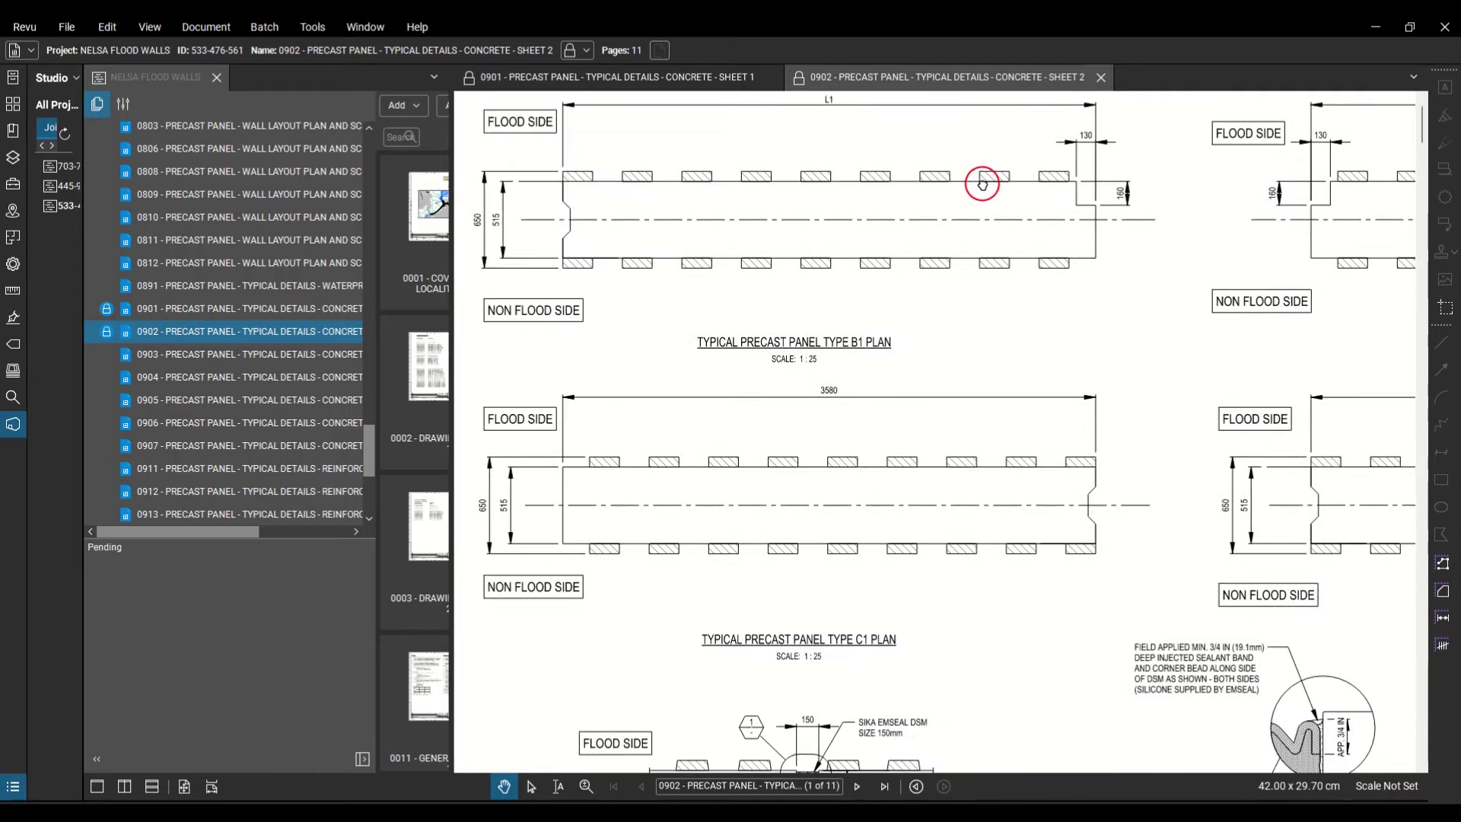
pyautogui.moveTo(1075, 203); pyautogui.dragTo(1031, 277)
pyautogui.scroll(3, 1031, 277)
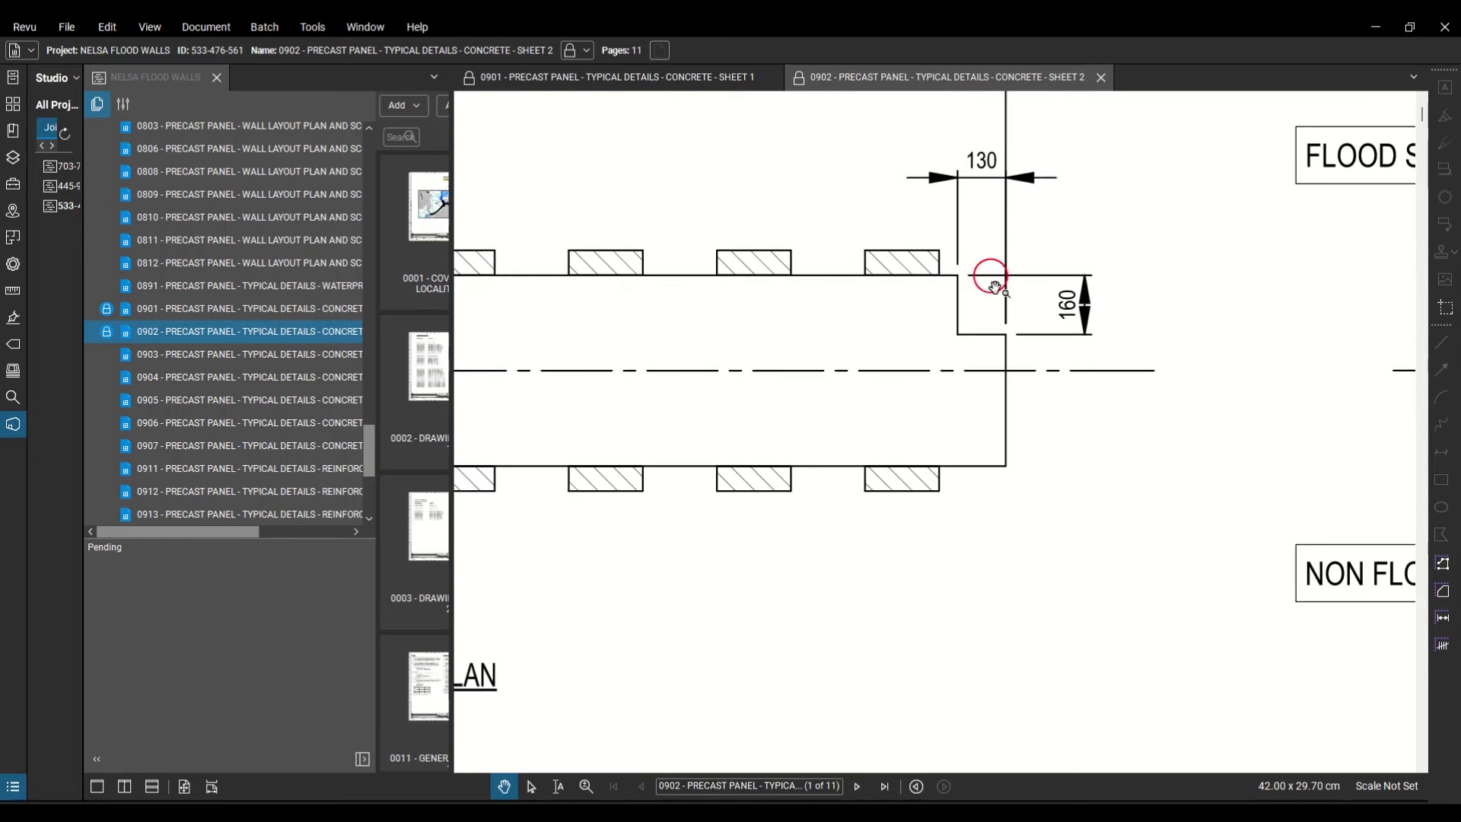
pyautogui.moveTo(994, 286)
pyautogui.mouseDown()
pyautogui.moveTo(1021, 228)
pyautogui.moveTo(978, 314)
pyautogui.mouseUp()
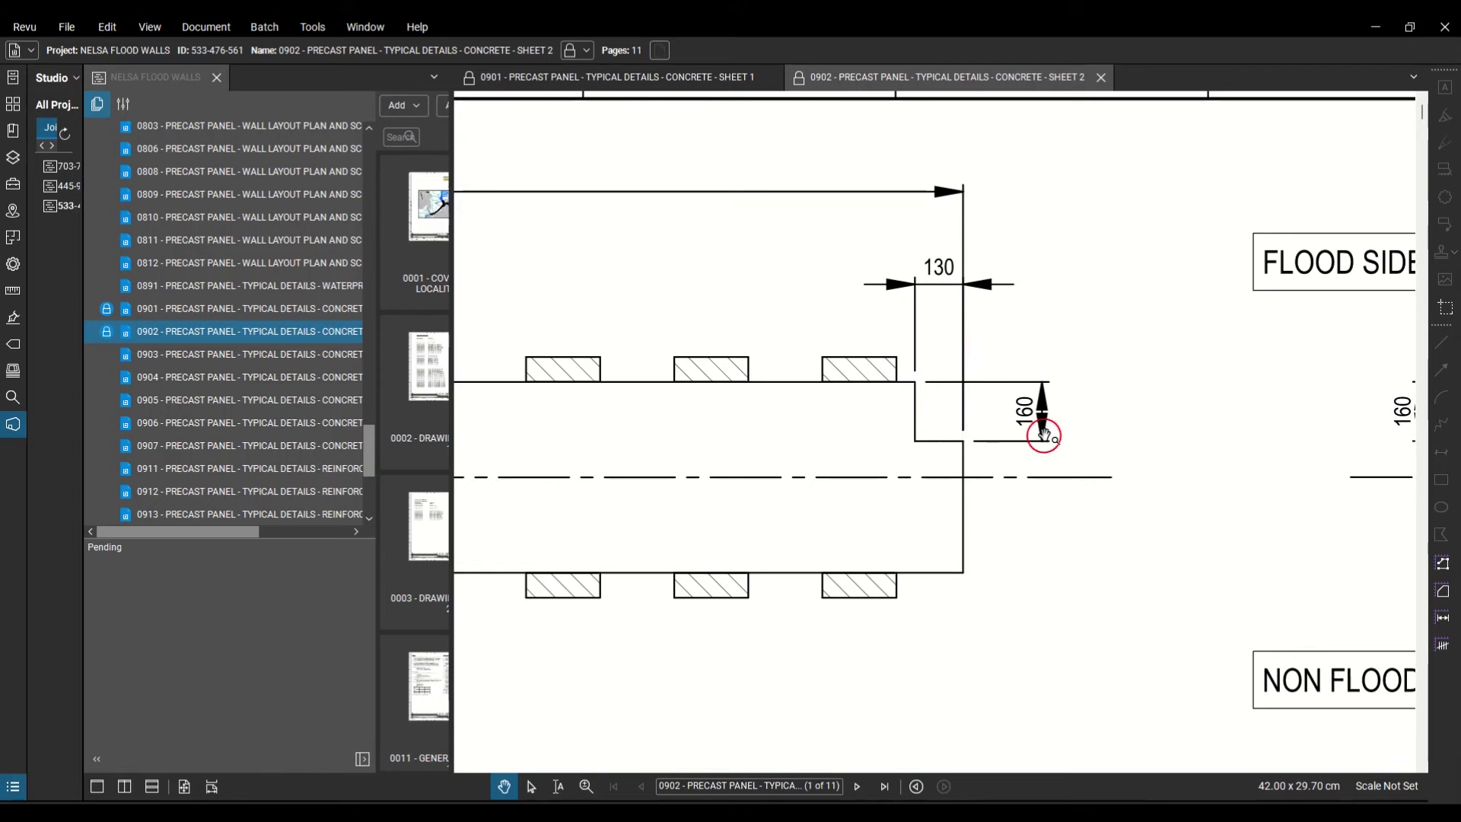
pyautogui.scroll(-5, 920, 467)
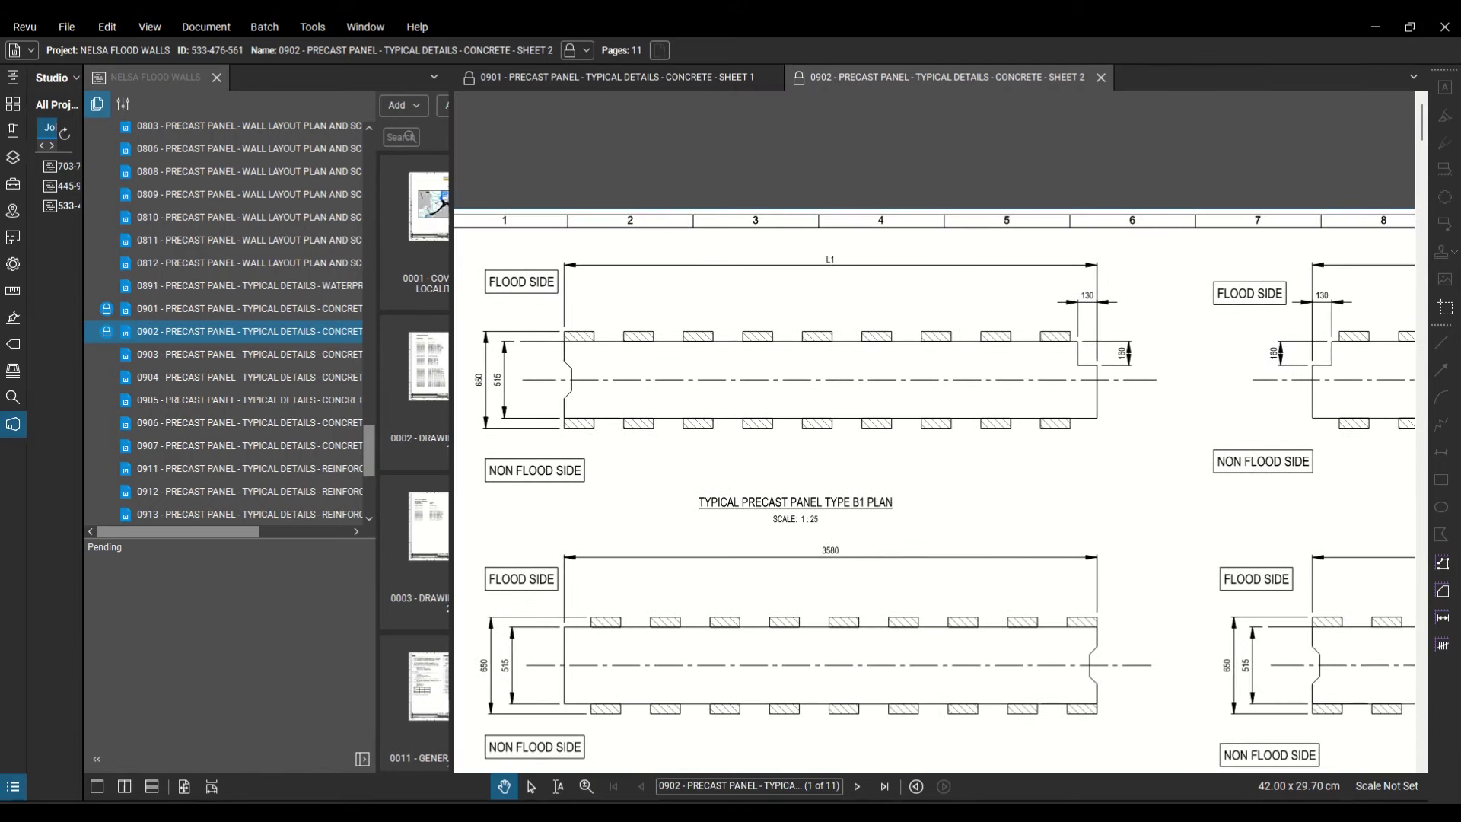
pyautogui.click(145, 750)
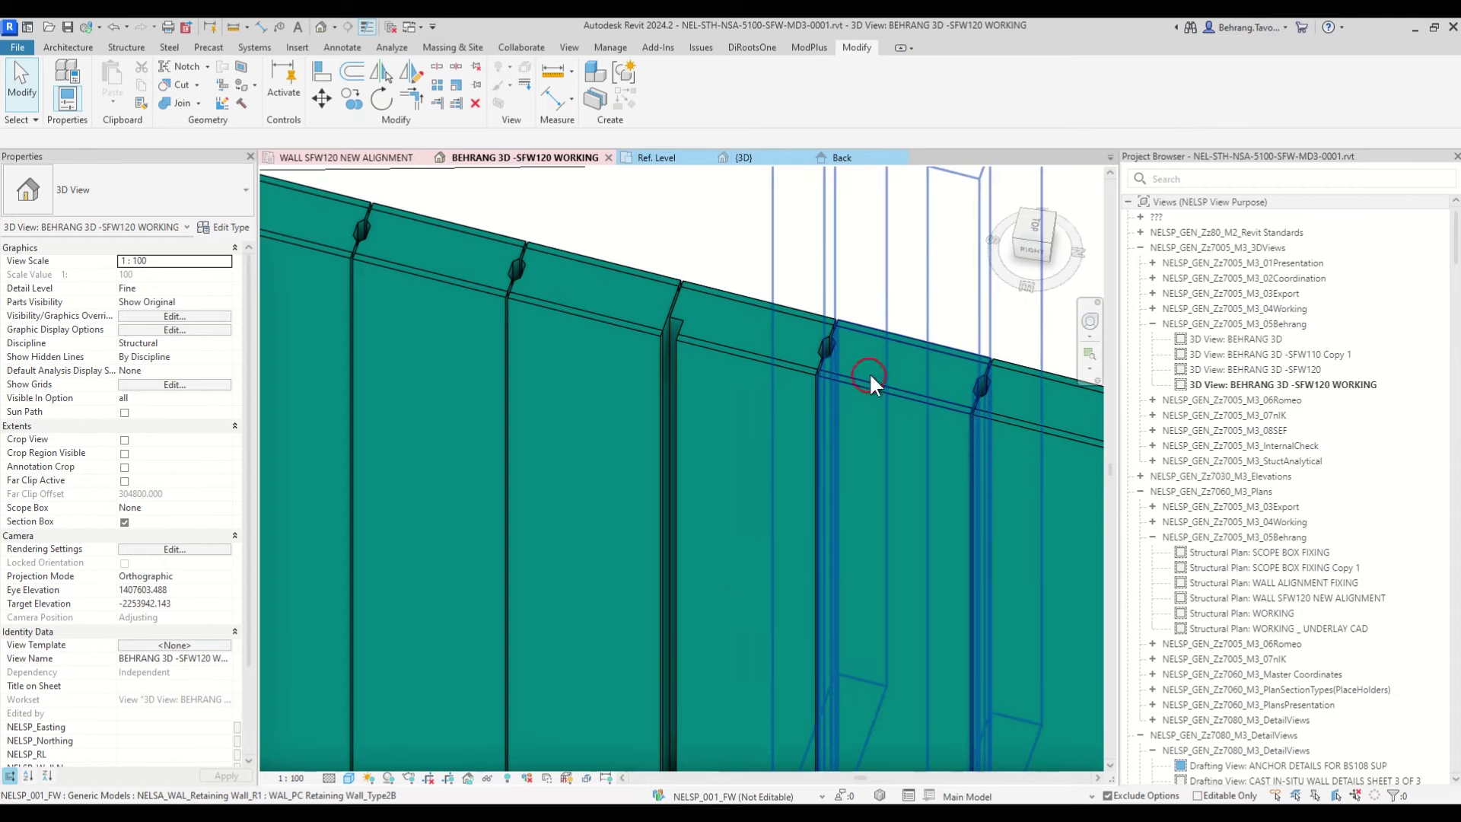